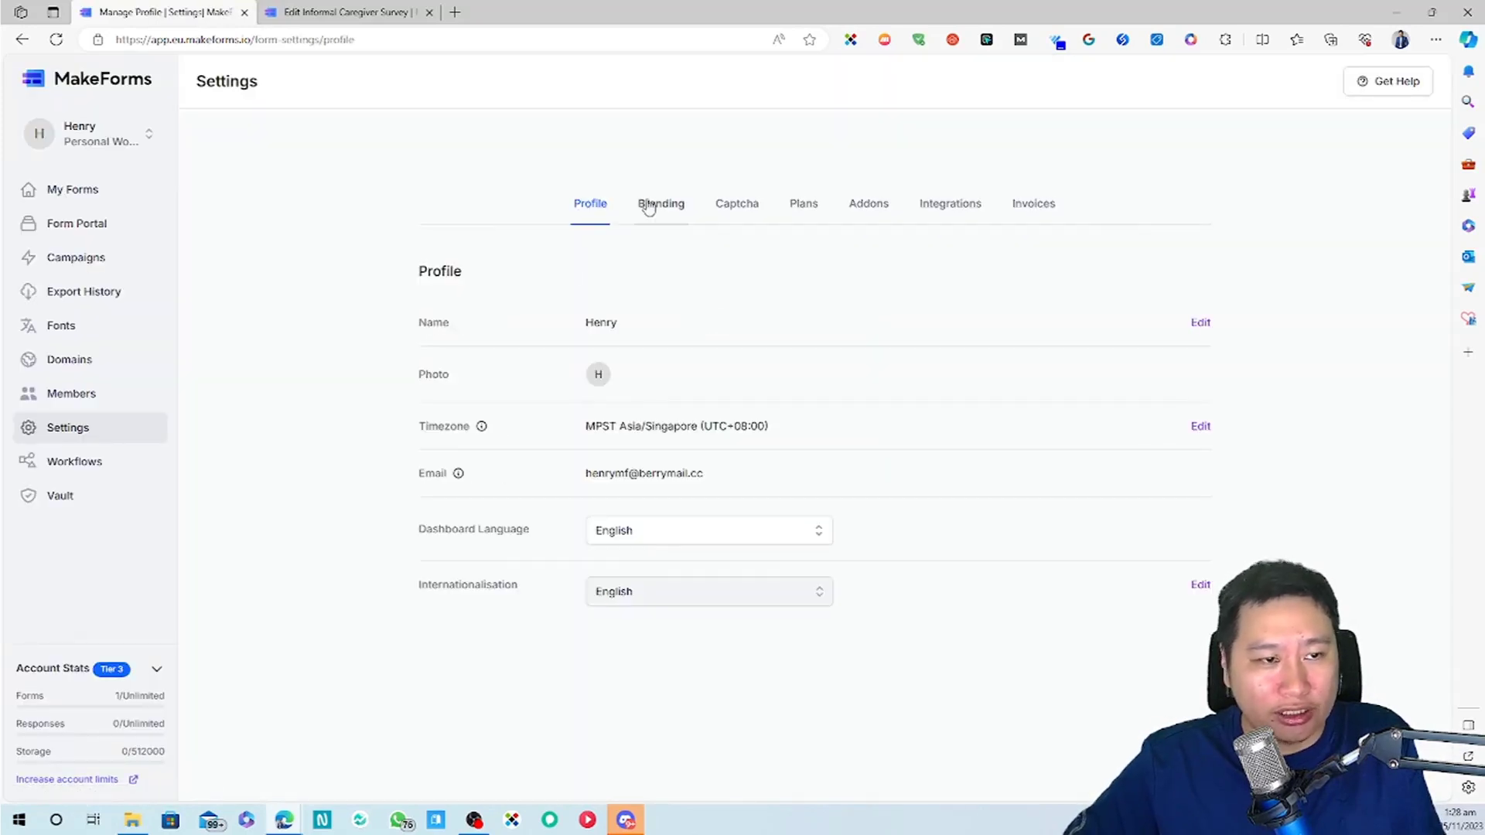
Review the workspace's branding and integrations settings, then look at its connected domains.
{"action": "left_click", "coordinate": [659, 203]}
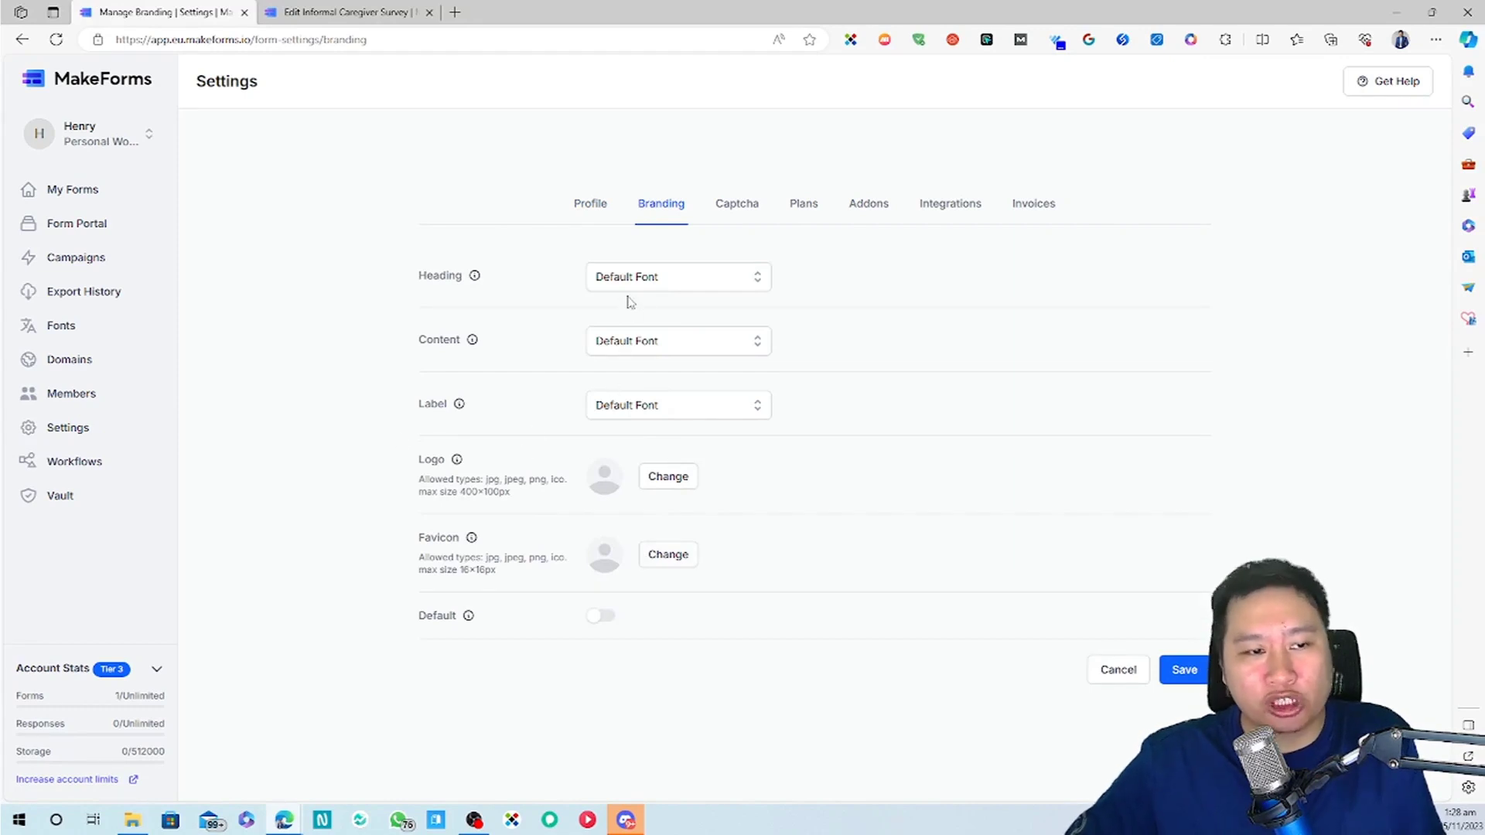
{"action": "left_click", "coordinate": [946, 219]}
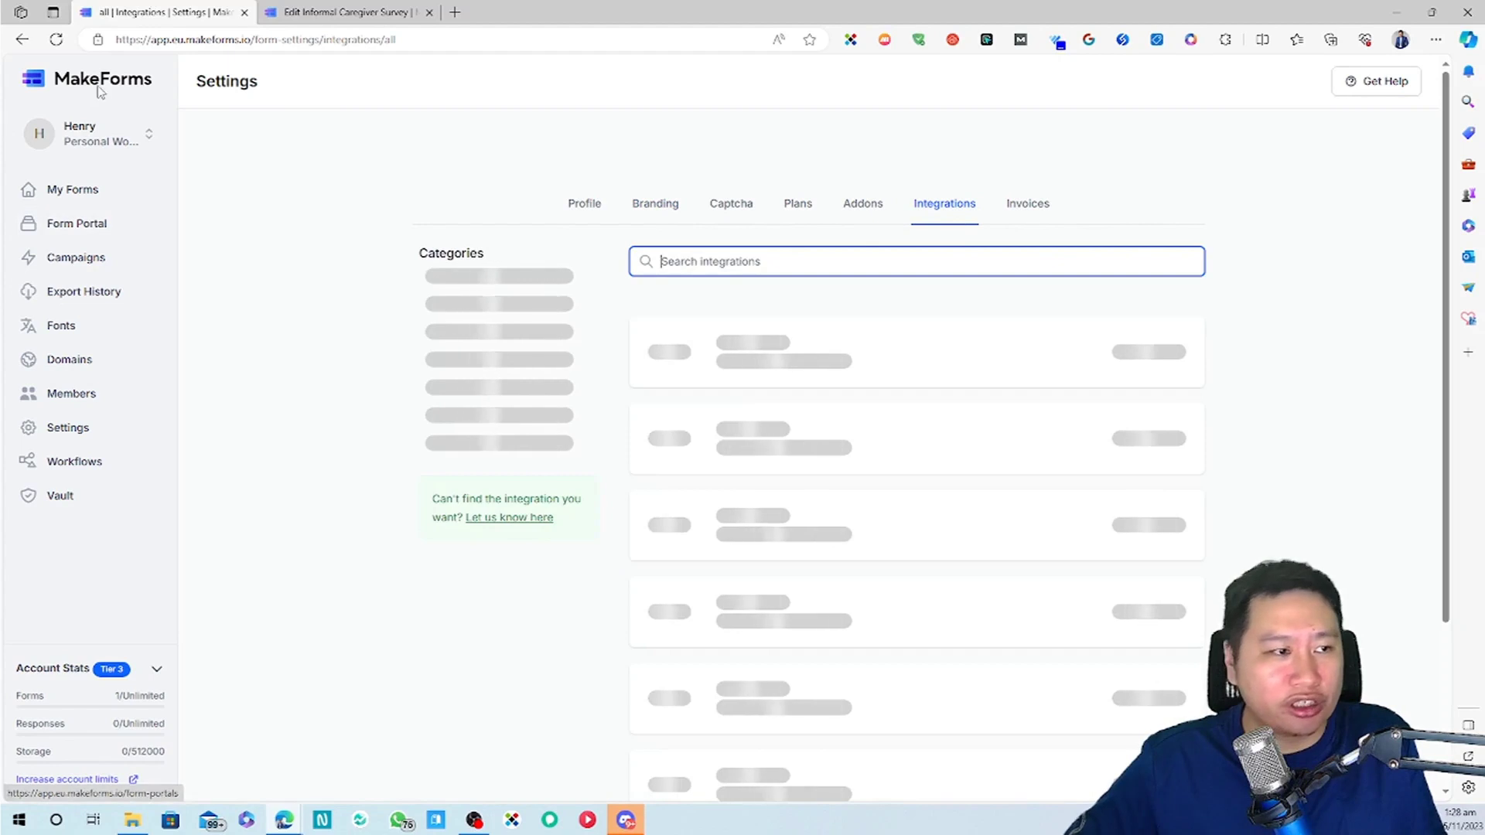
{"action": "left_click", "coordinate": [85, 133]}
{"action": "left_click", "coordinate": [90, 225]}
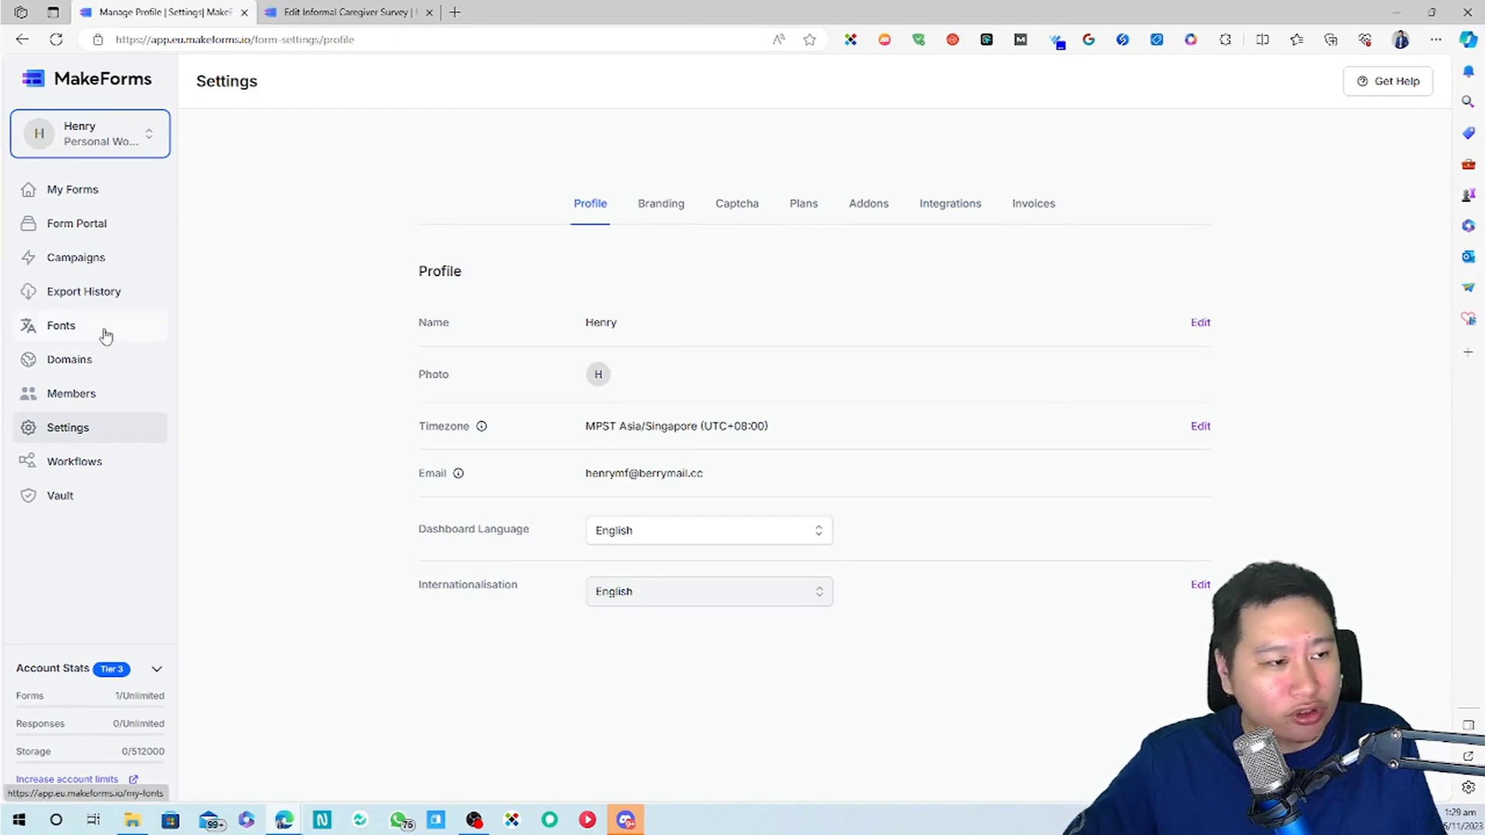
{"action": "left_click", "coordinate": [86, 362]}
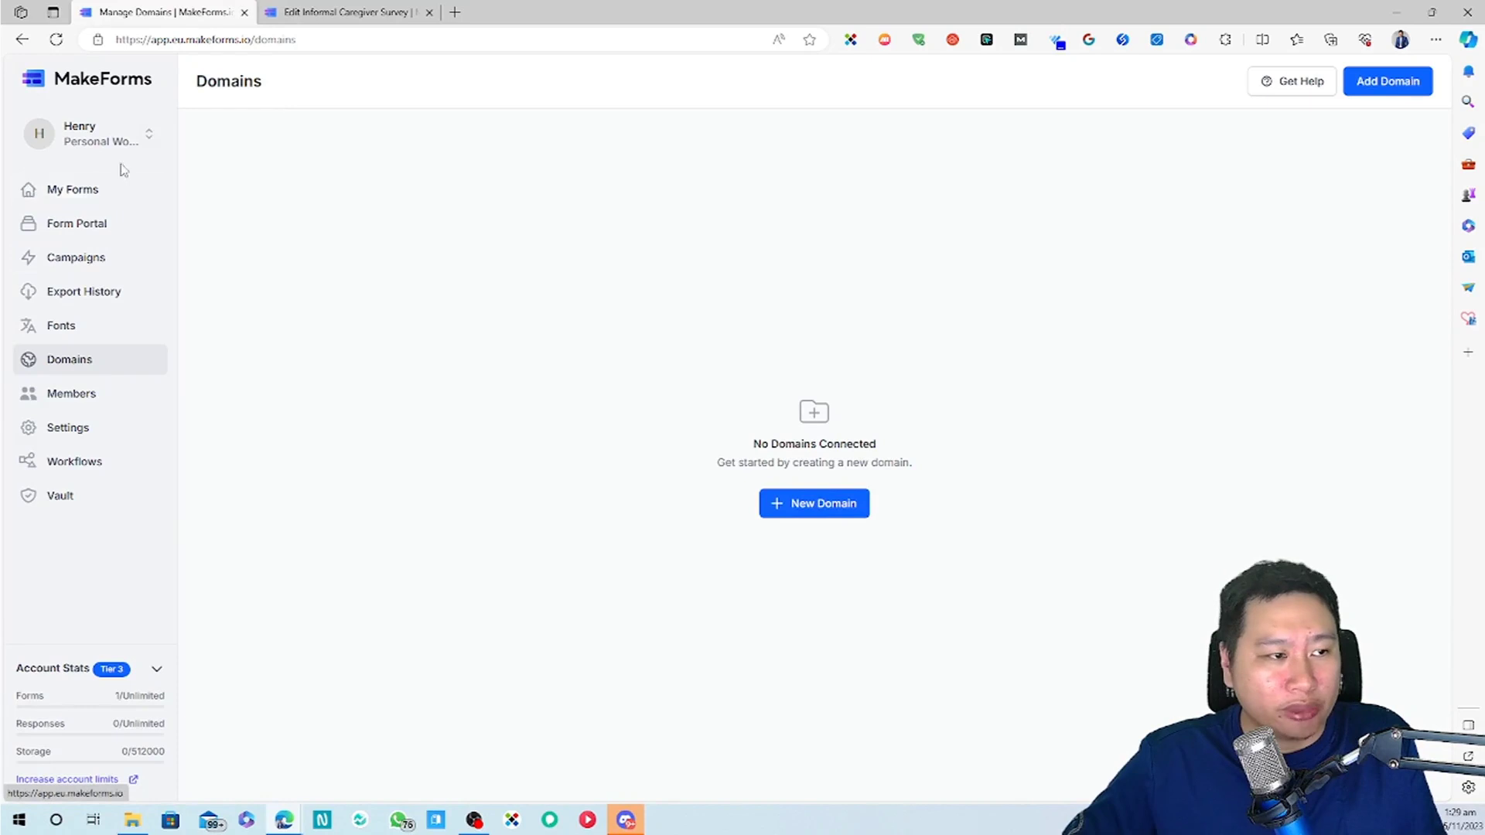
From the My Forms list, start a new One At A Time form to see the available creation methods.
{"action": "left_click", "coordinate": [78, 194]}
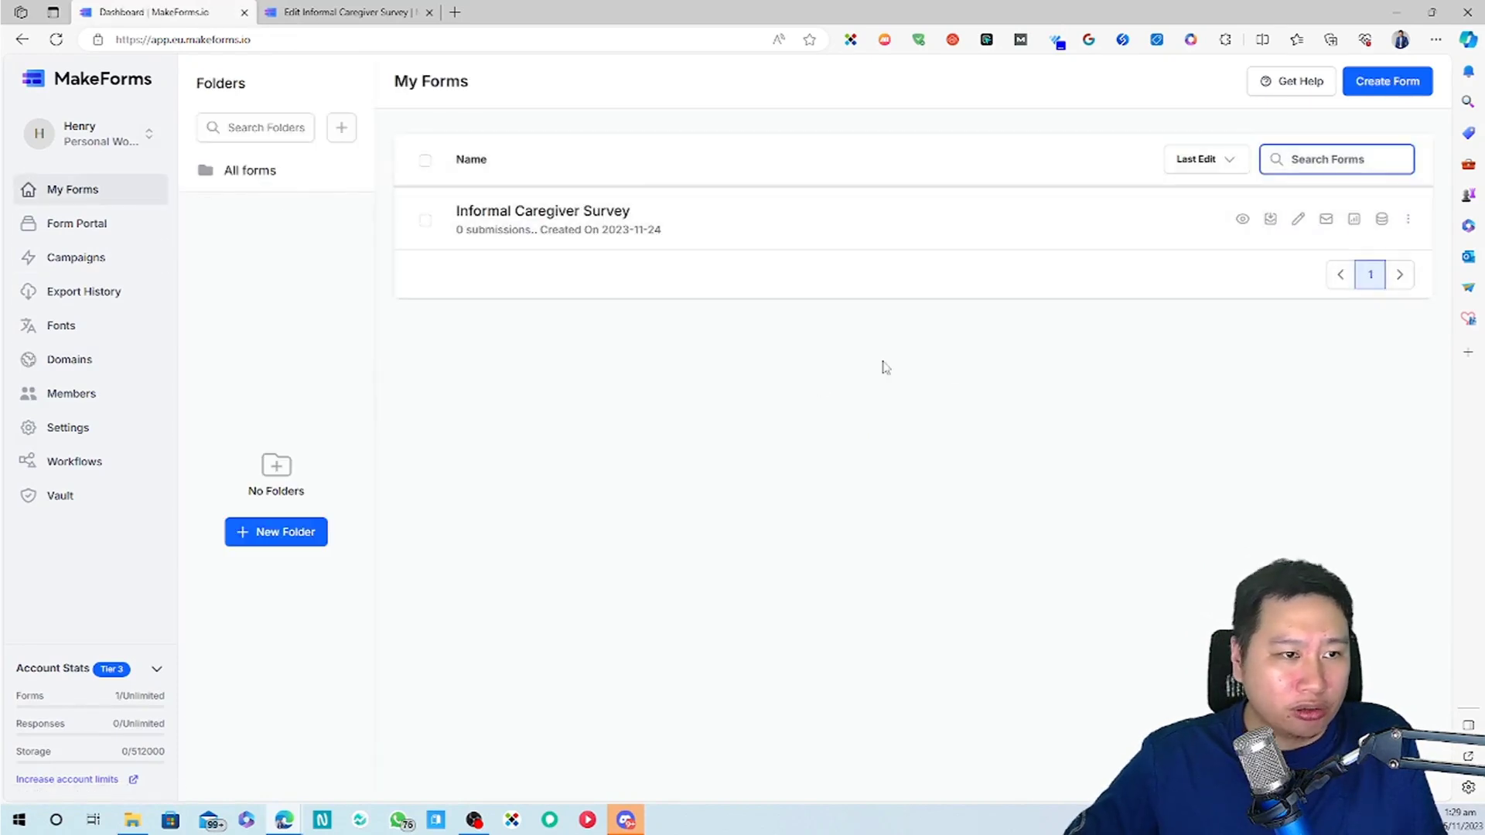
{"action": "left_click", "coordinate": [1126, 427]}
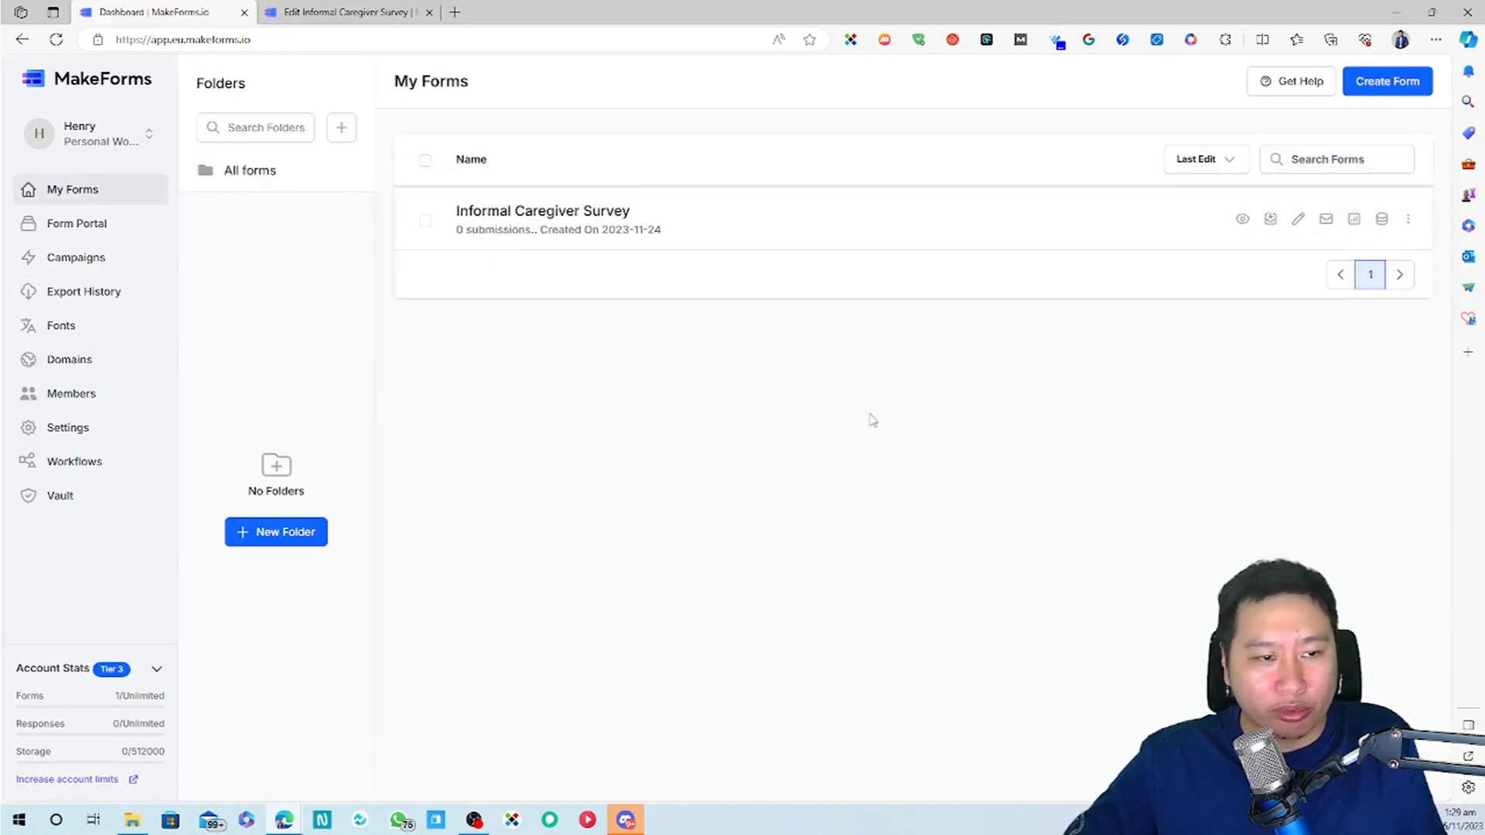
{"action": "left_click", "coordinate": [1405, 81]}
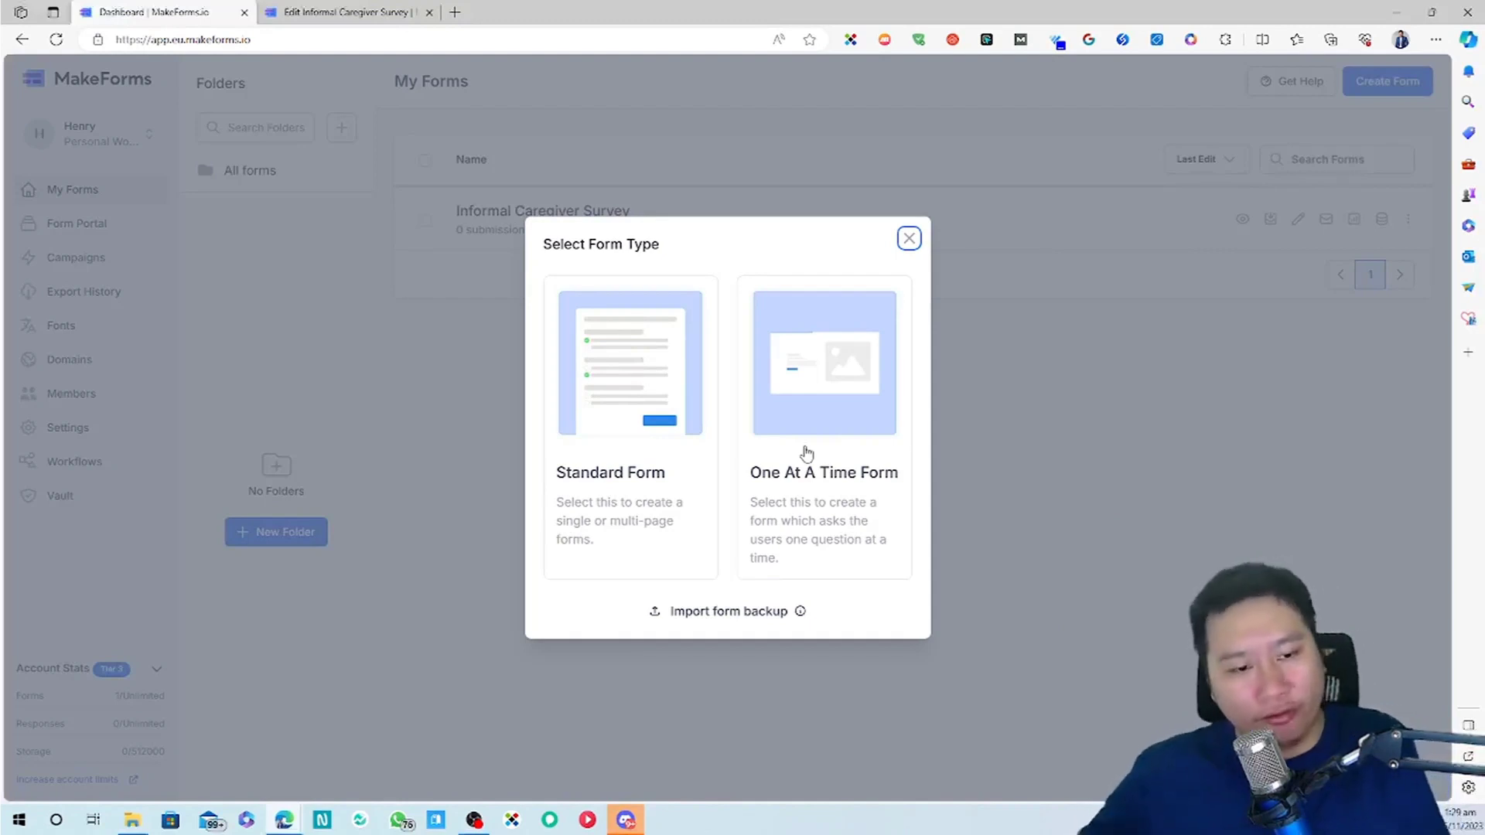
{"action": "left_click", "coordinate": [379, 10]}
{"action": "left_click", "coordinate": [201, 8]}
{"action": "left_click", "coordinate": [833, 410]}
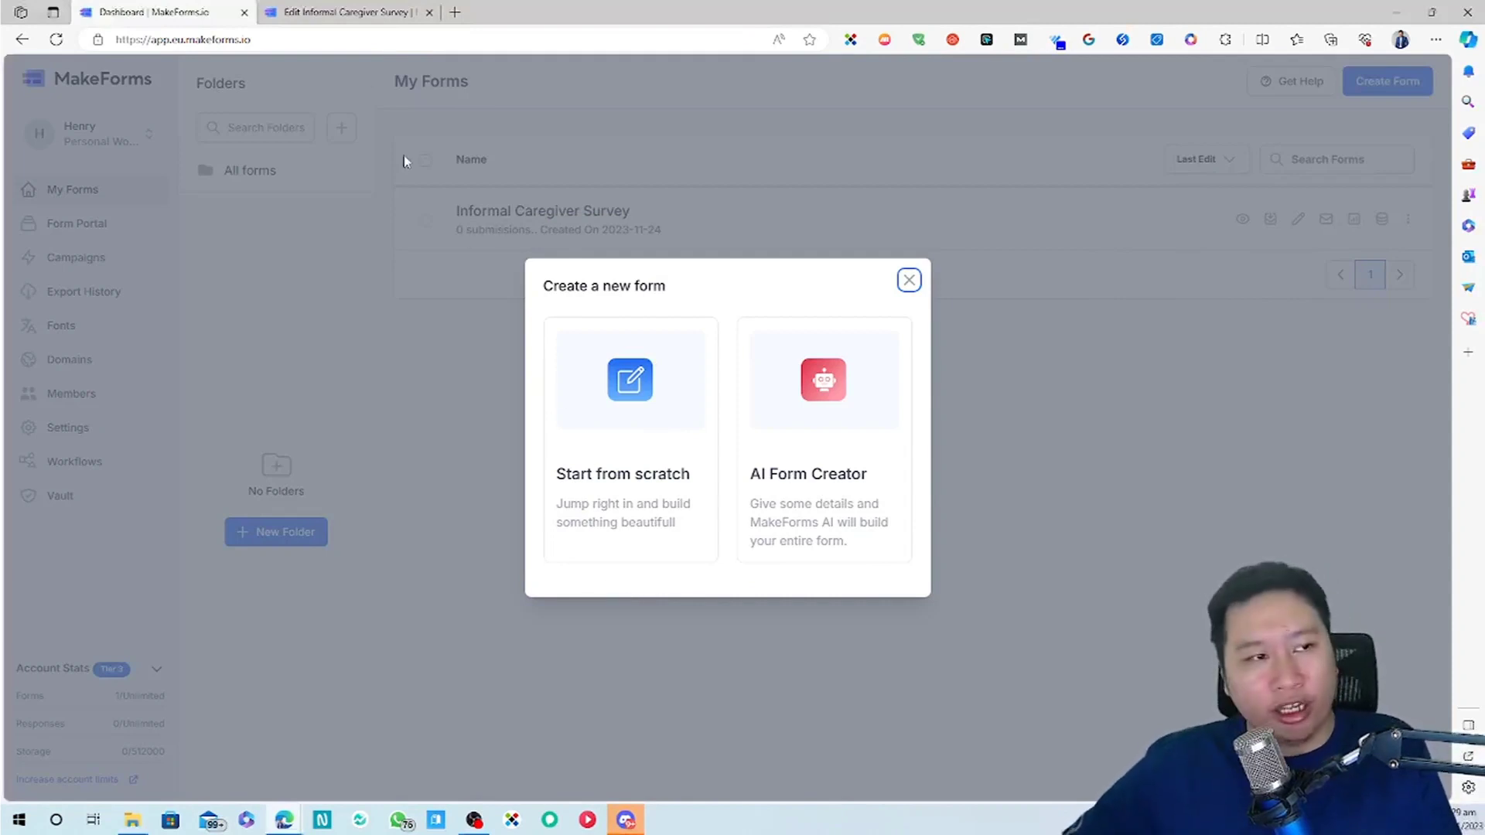
Switch to the Informal Caregiver Survey editor and inspect the Phone Number, Email, Address and Date of Birth fields.
{"action": "left_click", "coordinate": [317, 11]}
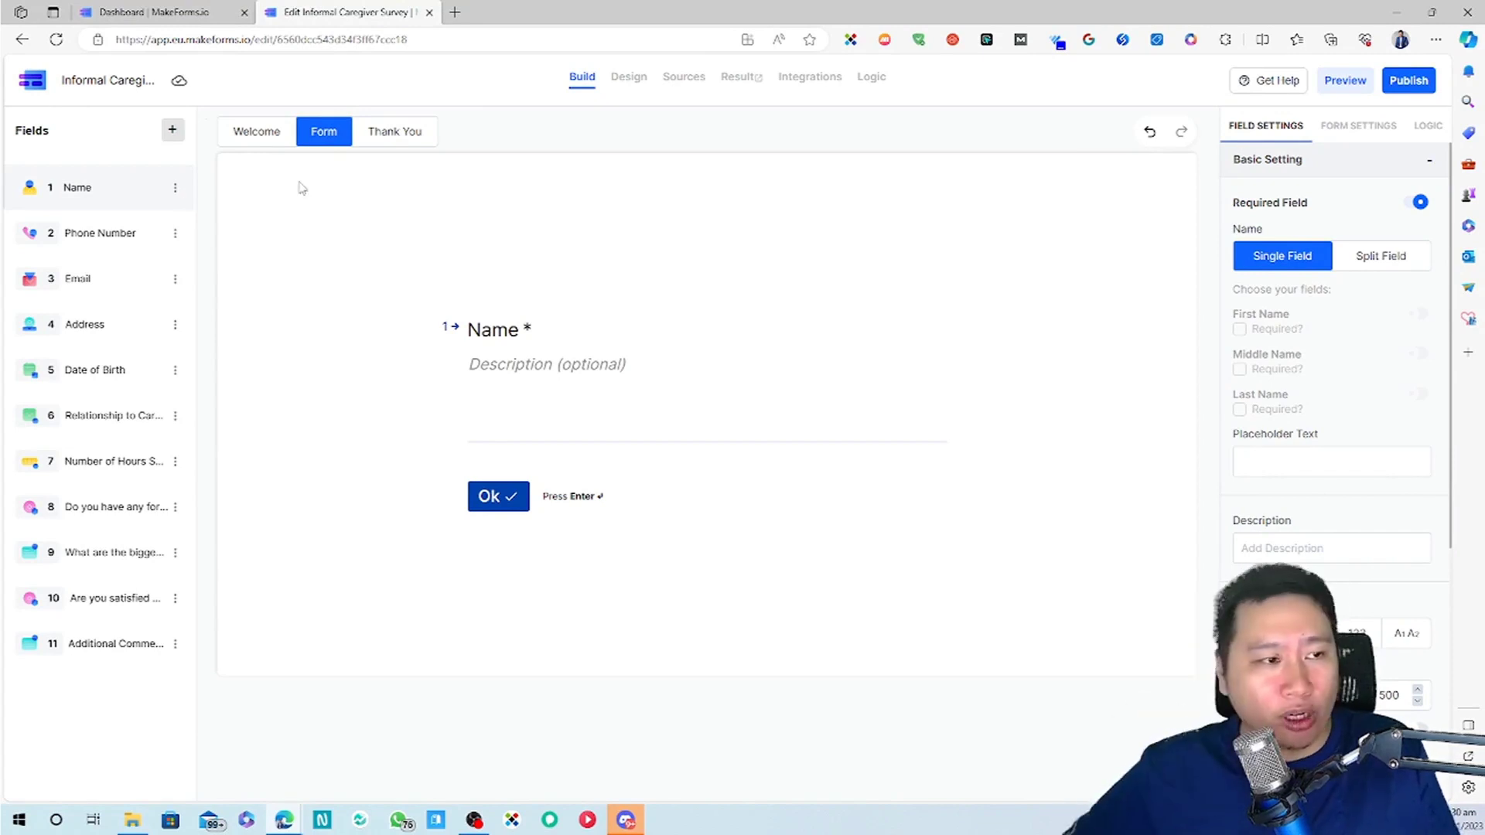
{"action": "left_click", "coordinate": [109, 234]}
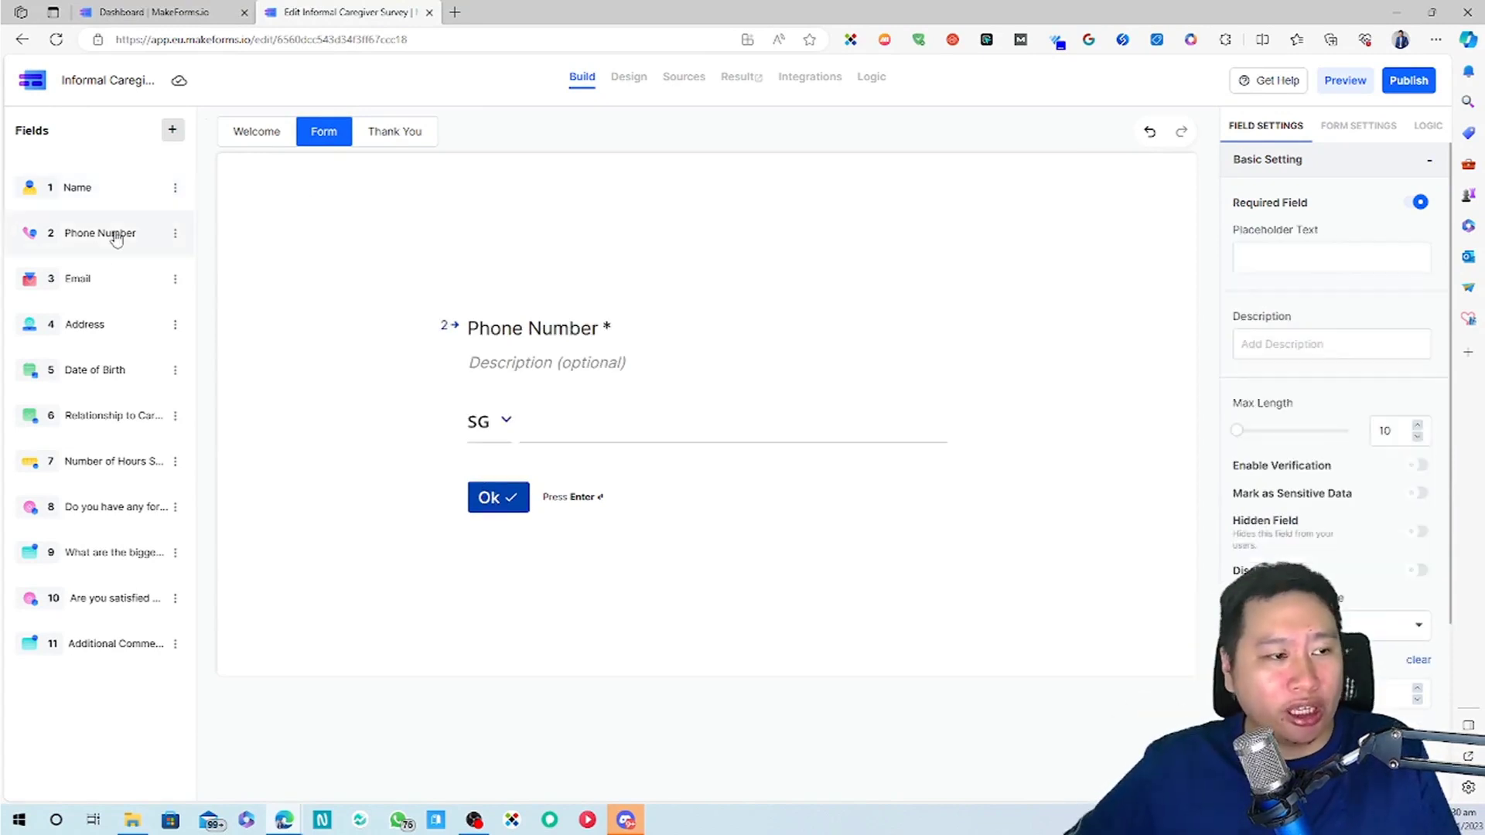
{"action": "left_click", "coordinate": [89, 300]}
{"action": "left_click", "coordinate": [85, 334]}
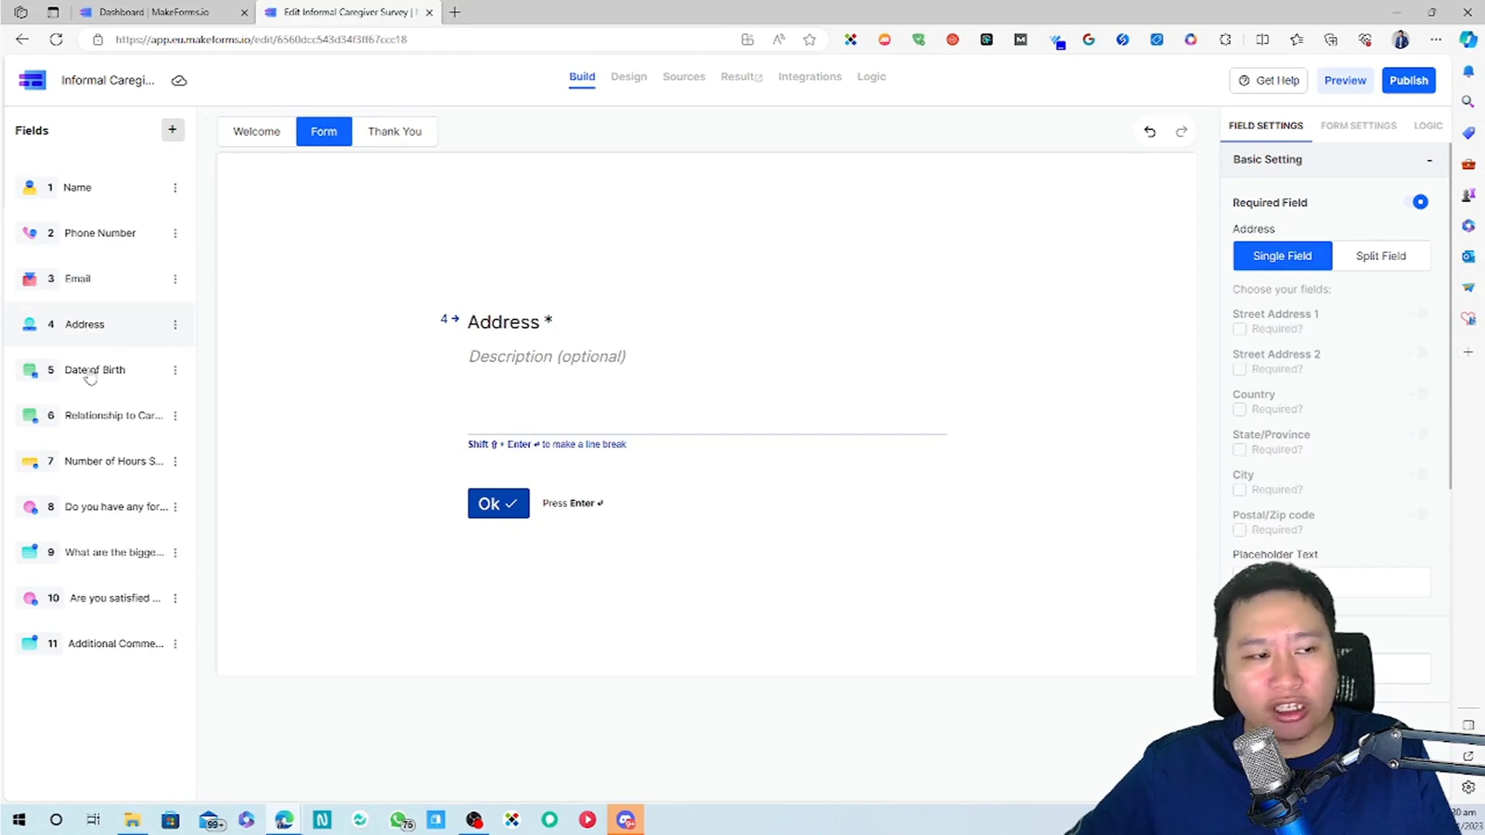
{"action": "left_click", "coordinate": [91, 375]}
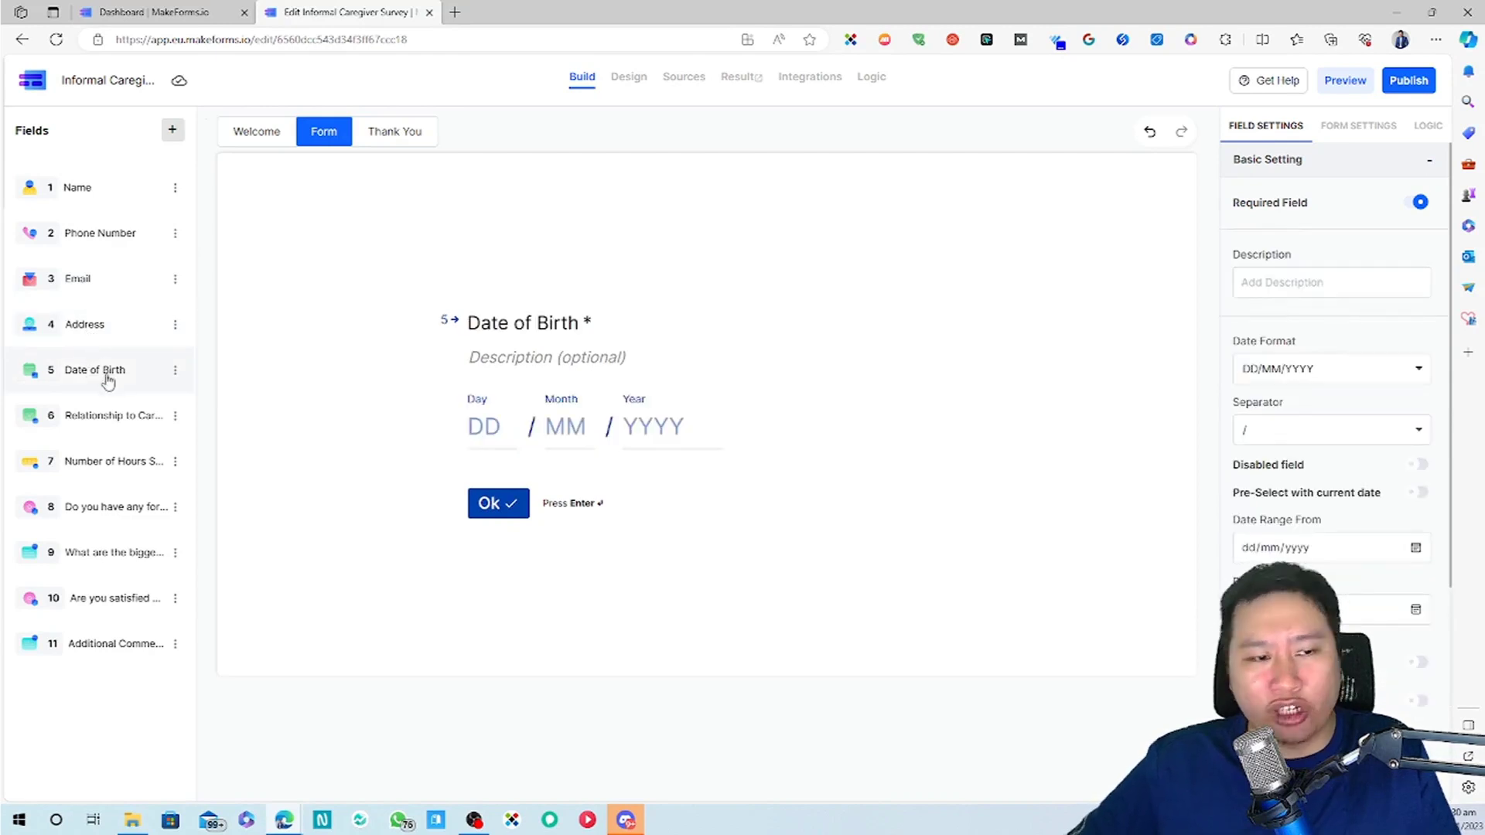
Examine the Relationship to Care Recipient dropdown's settings and read through its full list of option values.
{"action": "left_click", "coordinate": [83, 425]}
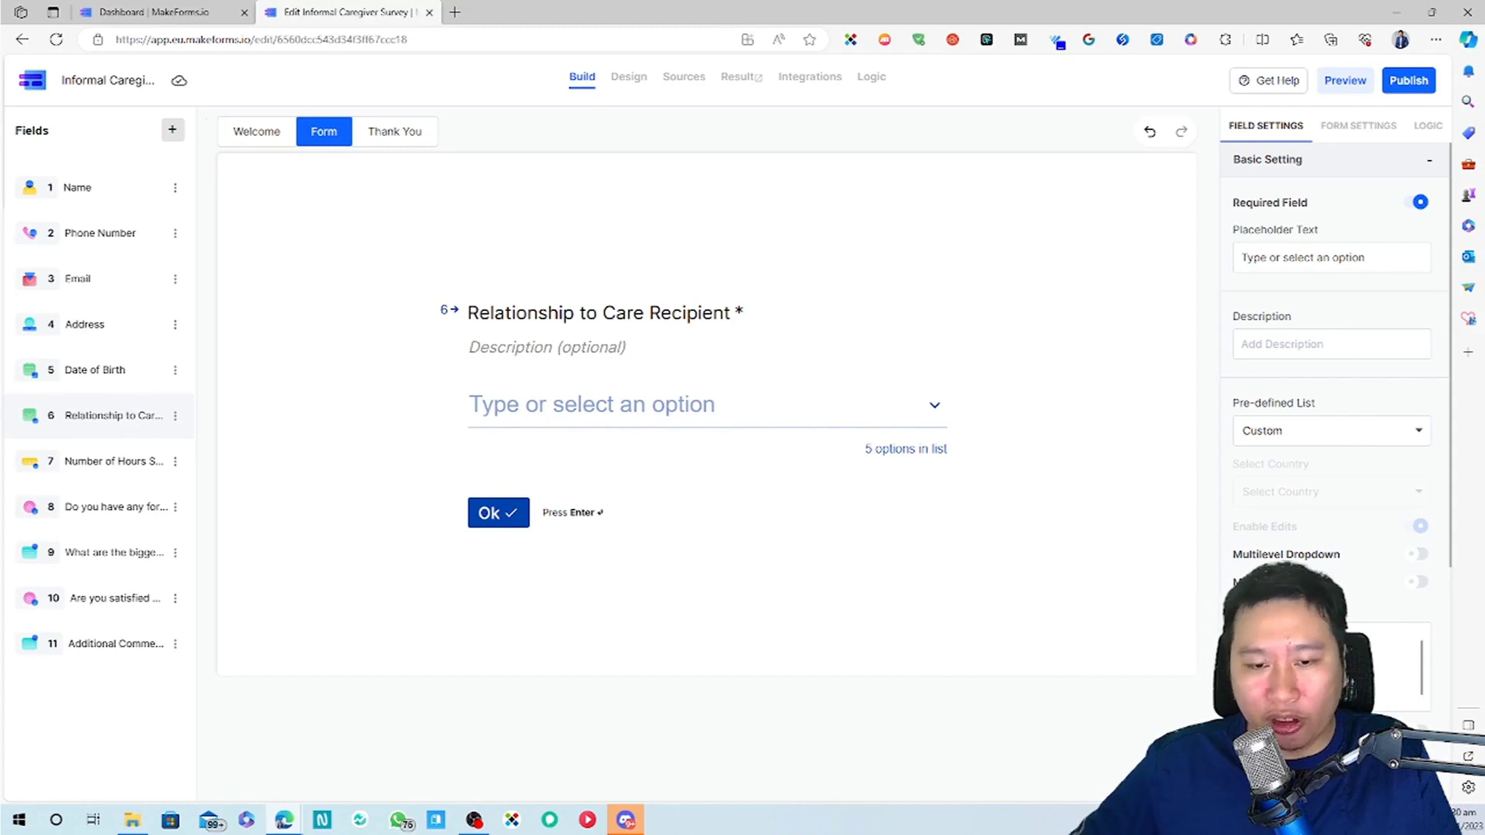
{"action": "scroll", "coordinate": [1339, 488], "scroll_direction": "down", "scroll_amount": 2}
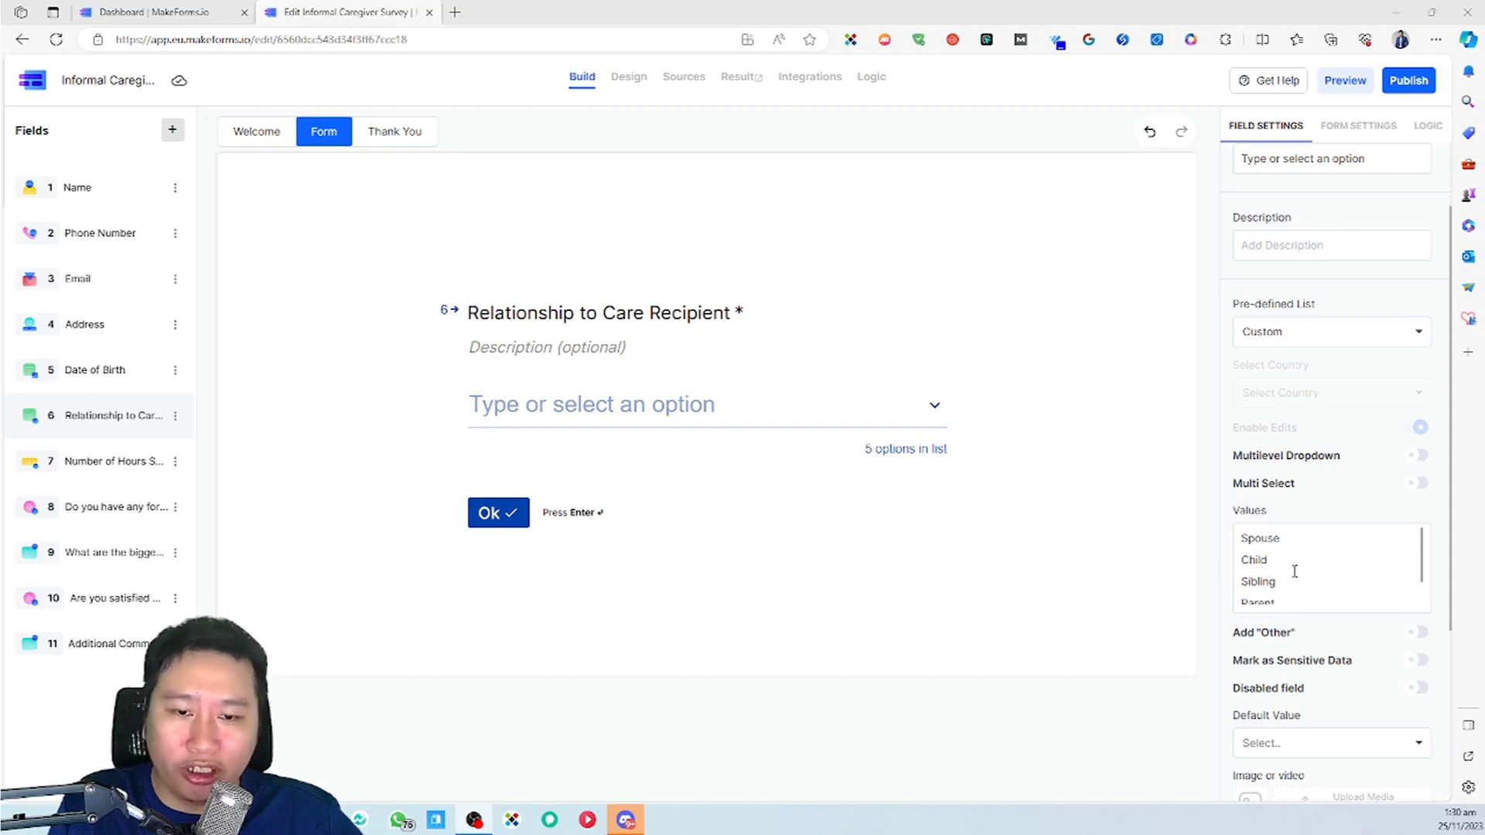
{"action": "scroll", "coordinate": [1293, 567], "scroll_direction": "down", "scroll_amount": 2}
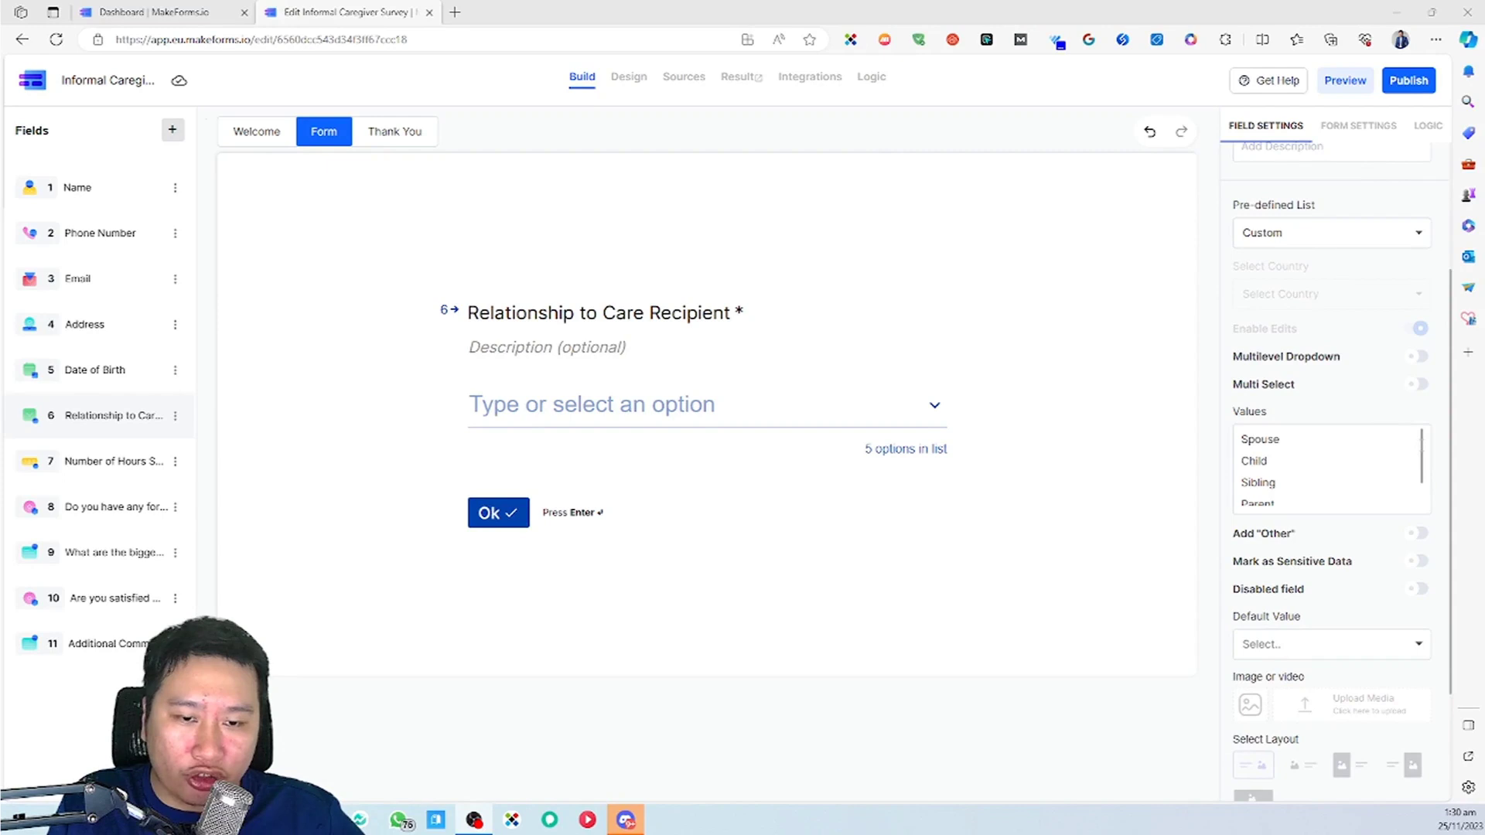
{"action": "left_click", "coordinate": [1292, 490]}
{"action": "scroll", "coordinate": [1289, 491], "scroll_direction": "down", "scroll_amount": 1}
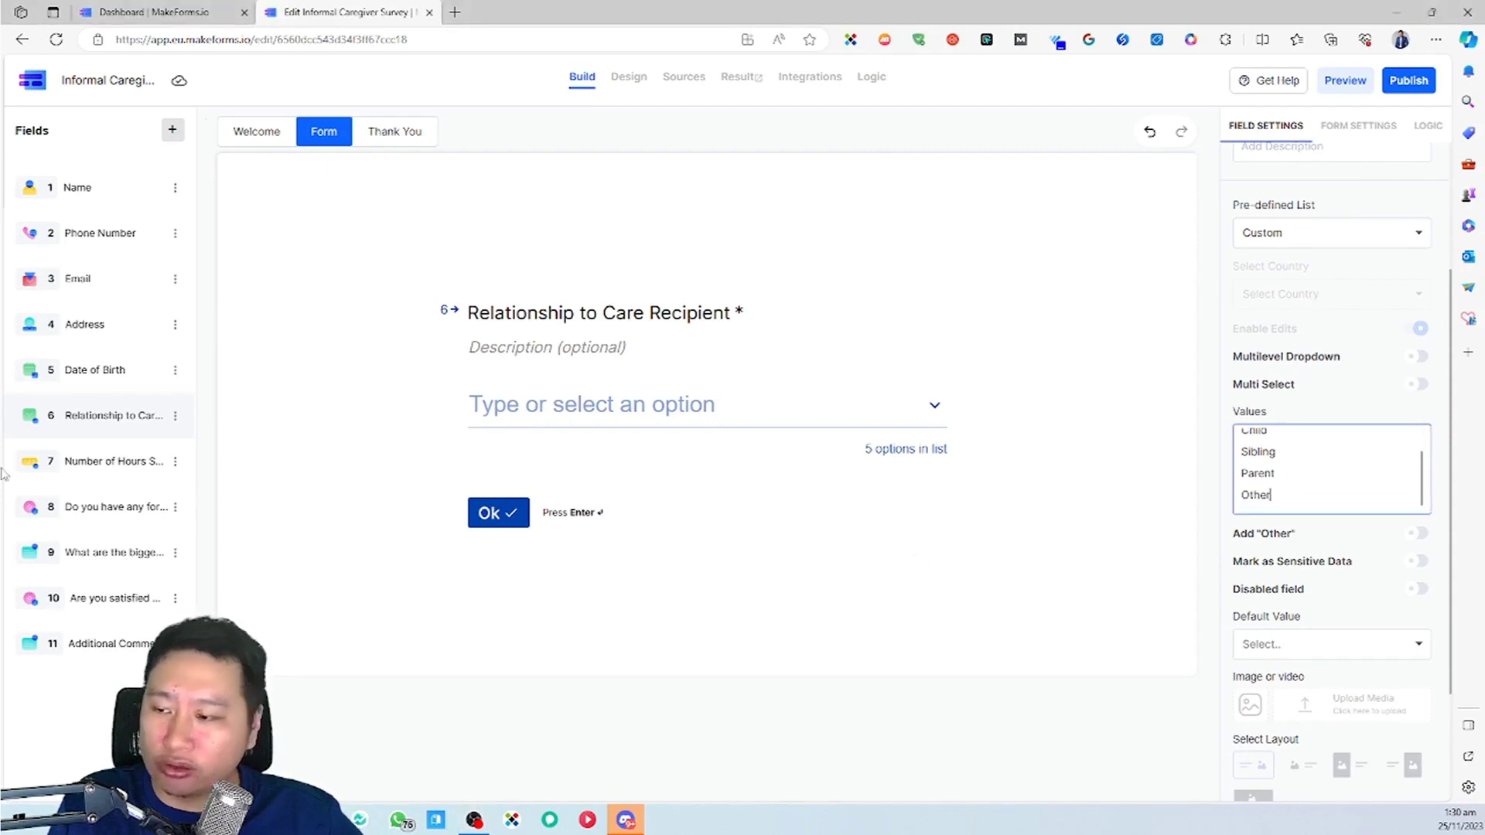
Review the remaining survey questions from weekly caregiving hours through Additional Comments, then check the Name field's settings.
{"action": "left_click", "coordinate": [116, 461]}
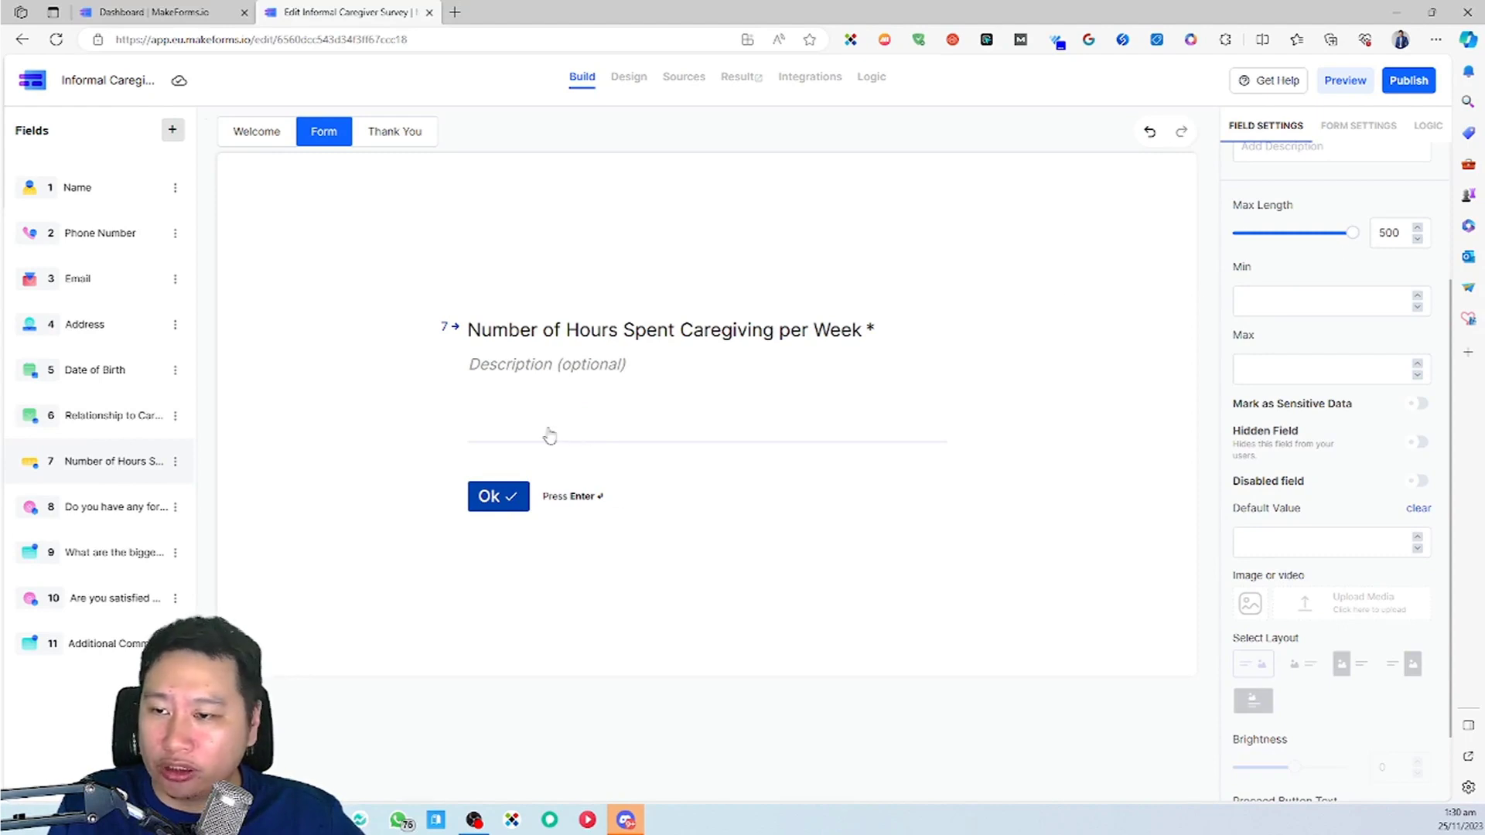
{"action": "left_click", "coordinate": [105, 519]}
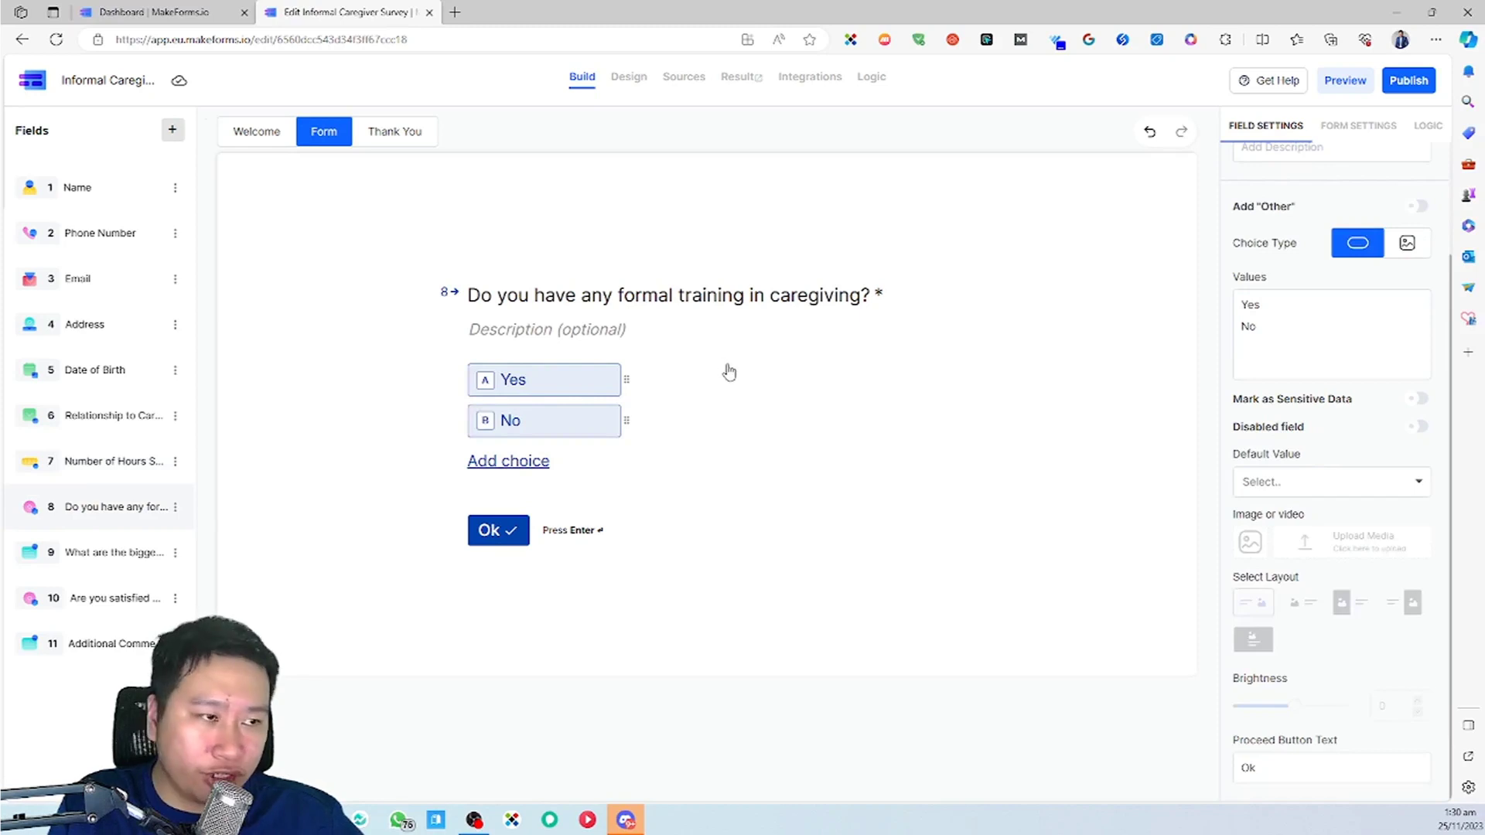
{"action": "left_click", "coordinate": [98, 553]}
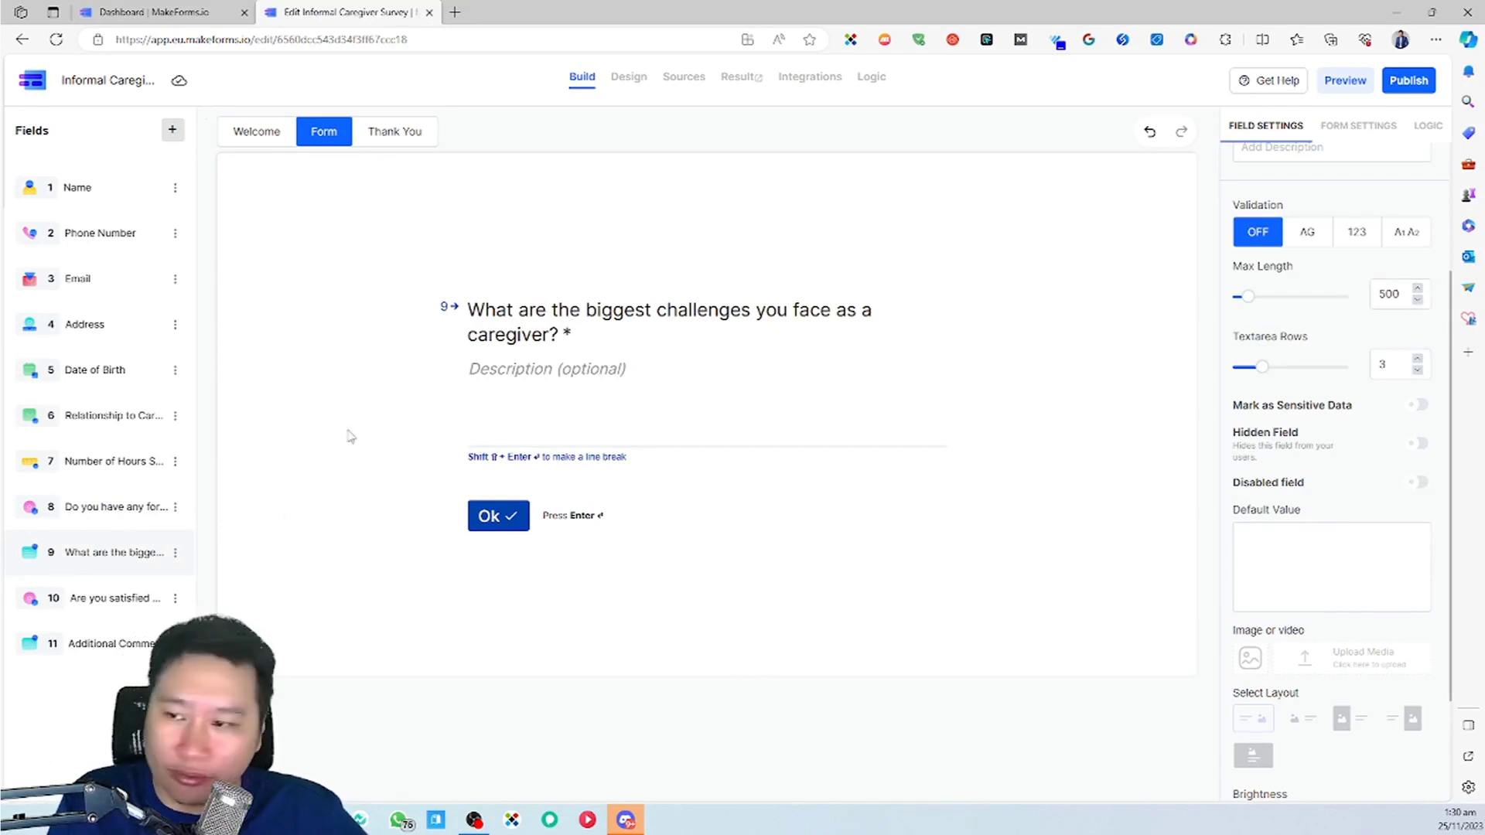
{"action": "left_click", "coordinate": [110, 596]}
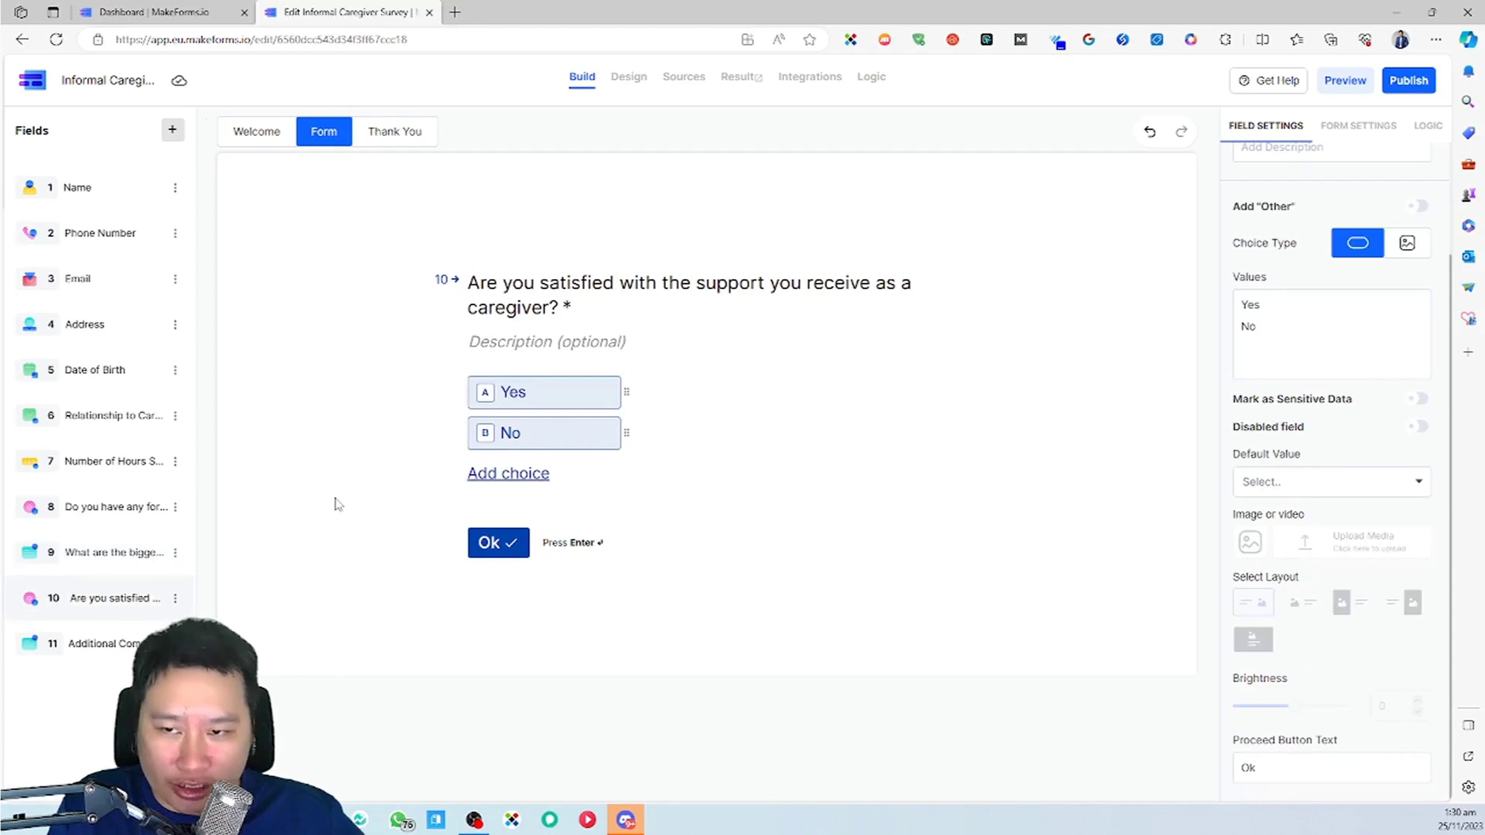
{"action": "left_click", "coordinate": [71, 637]}
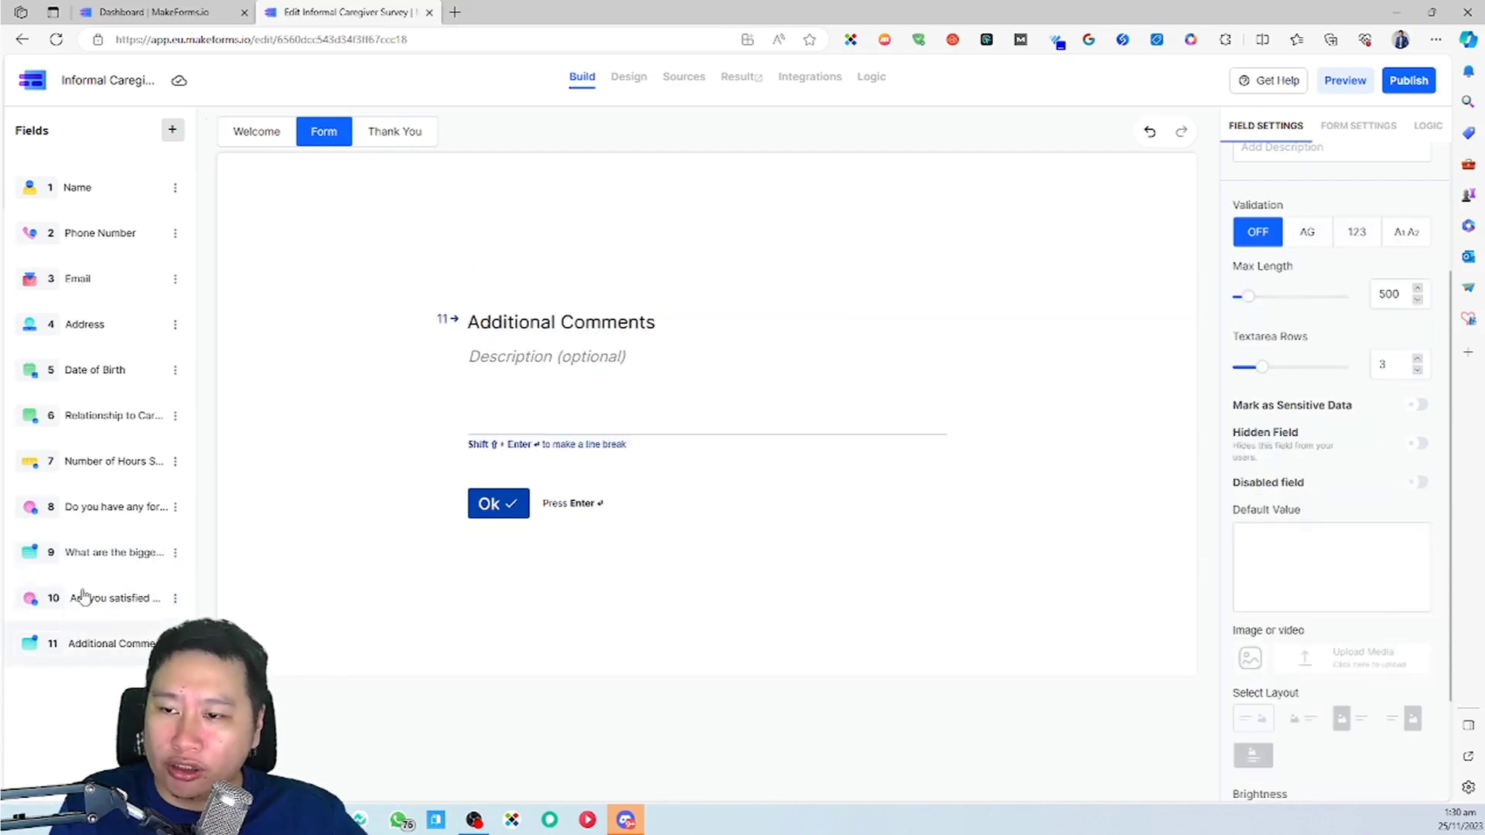
{"action": "left_click", "coordinate": [82, 595]}
{"action": "left_click", "coordinate": [77, 193]}
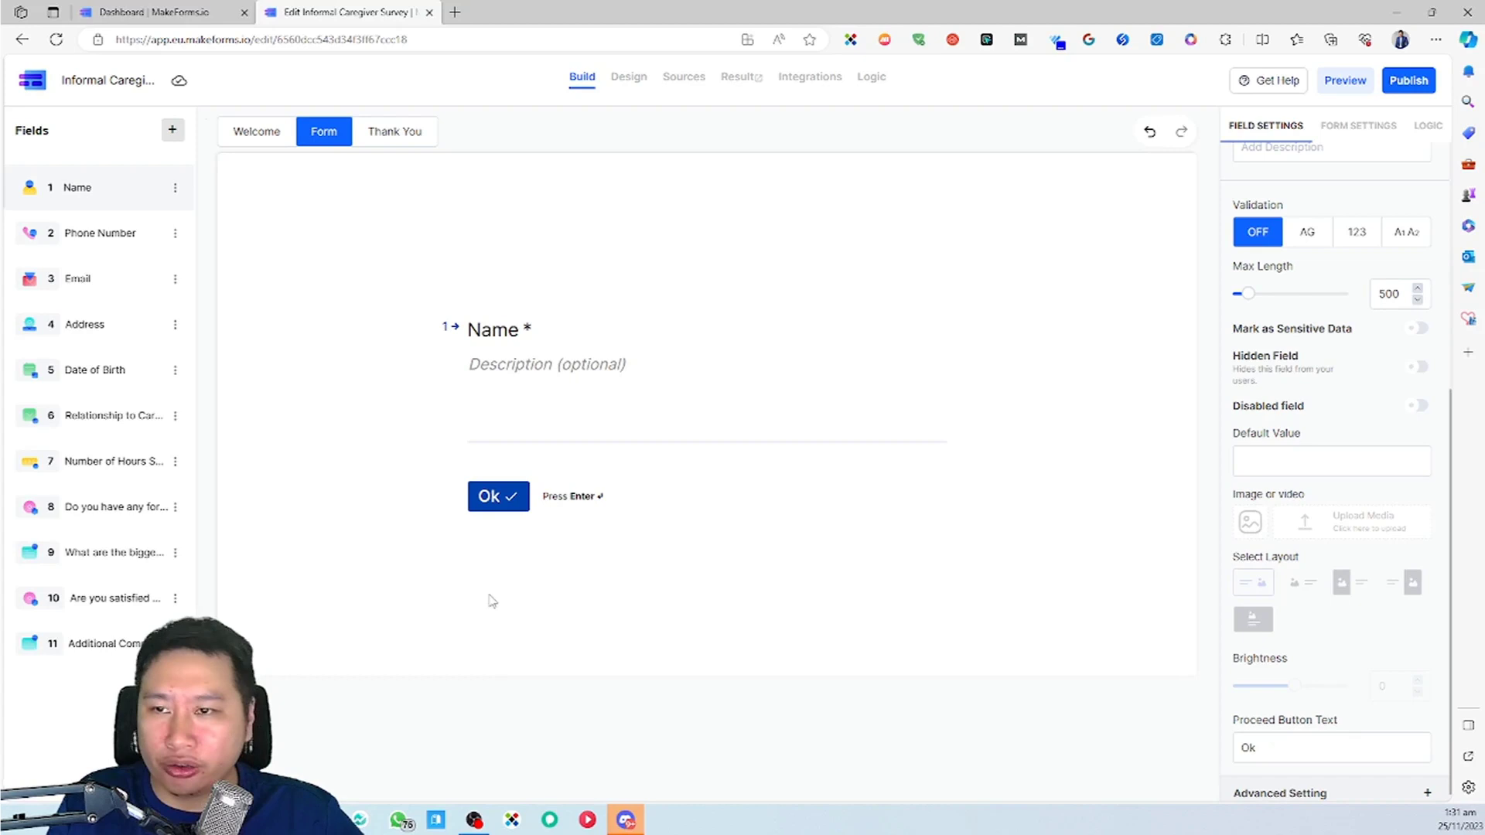
{"action": "scroll", "coordinate": [1333, 524], "scroll_direction": "up", "scroll_amount": 5}
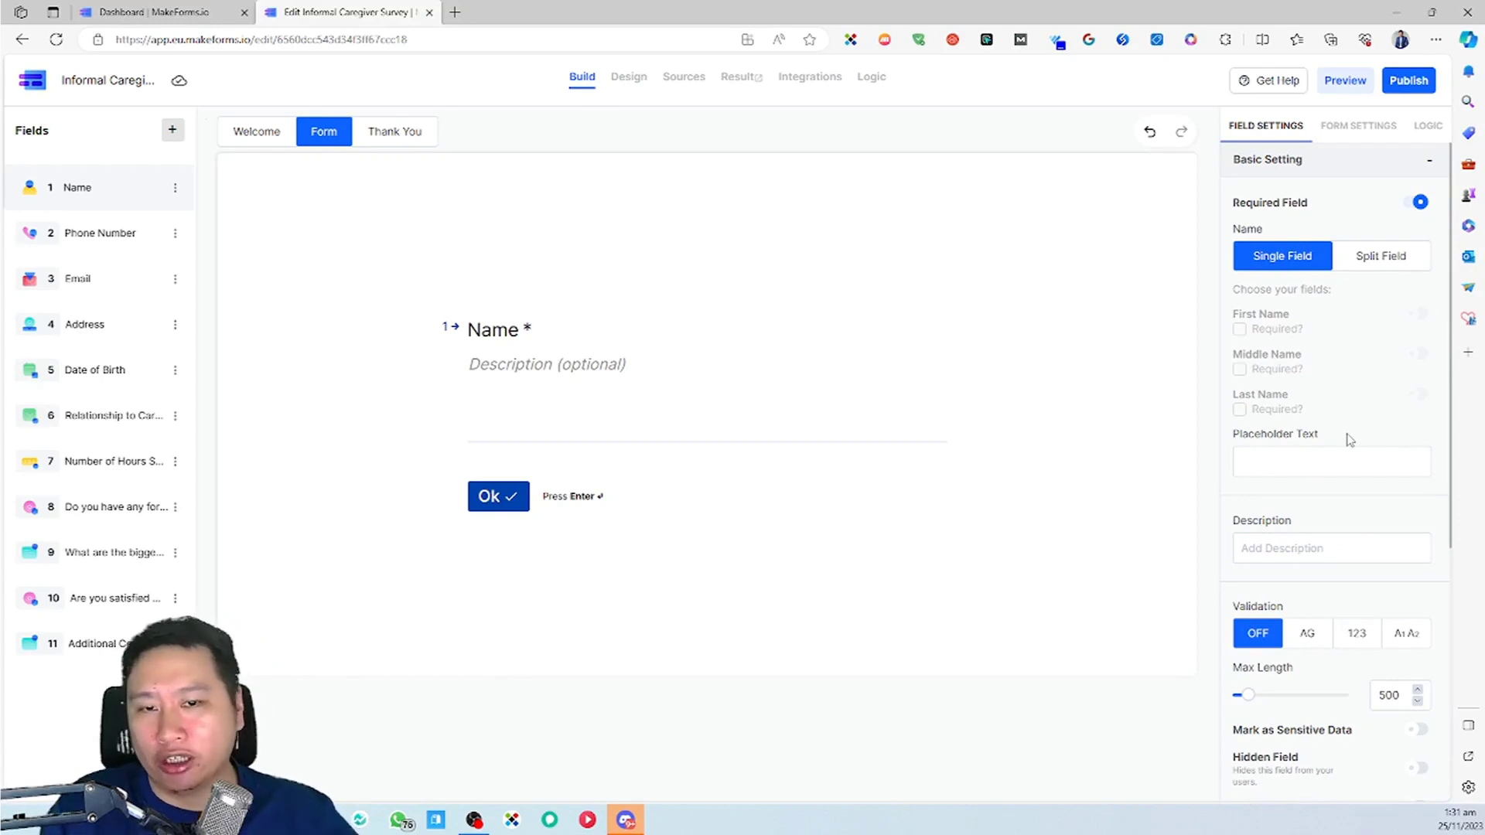
Add an Open AI field to the survey and move it to the end of the field list, after Additional Comments.
{"action": "left_click", "coordinate": [174, 130]}
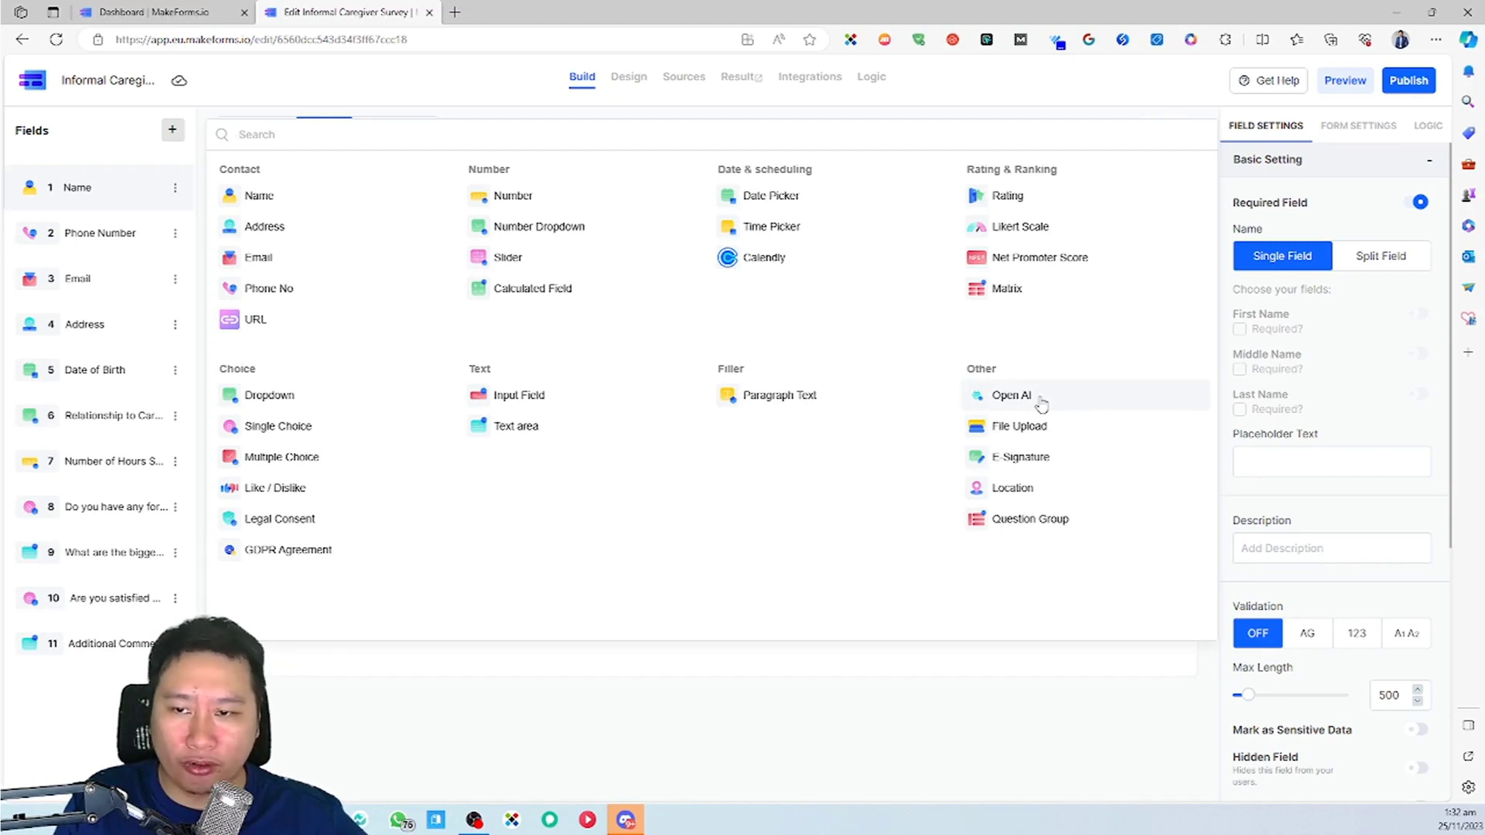
{"action": "left_click", "coordinate": [1011, 395]}
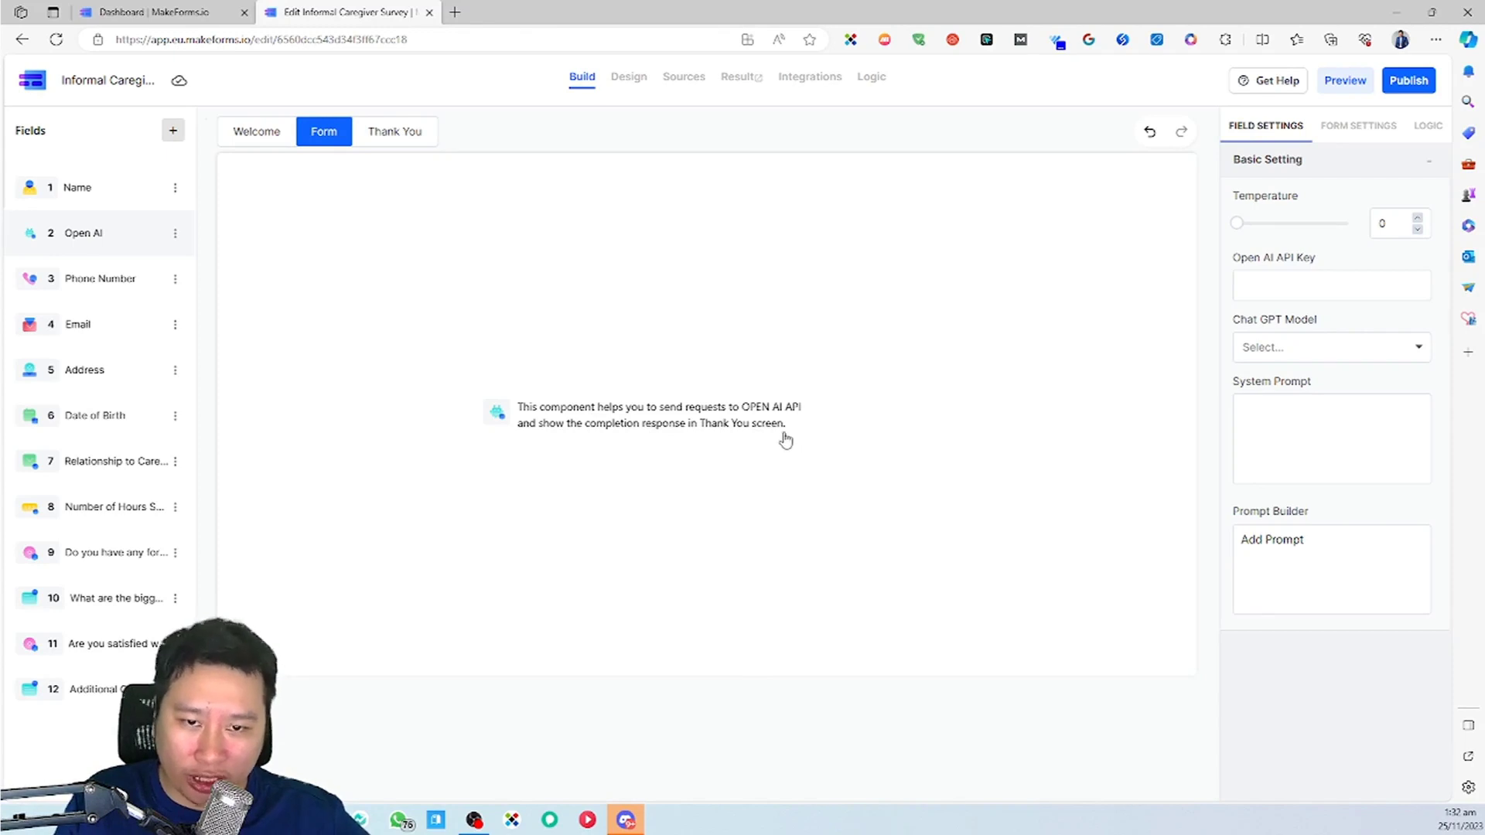
{"action": "left_click", "coordinate": [1264, 288]}
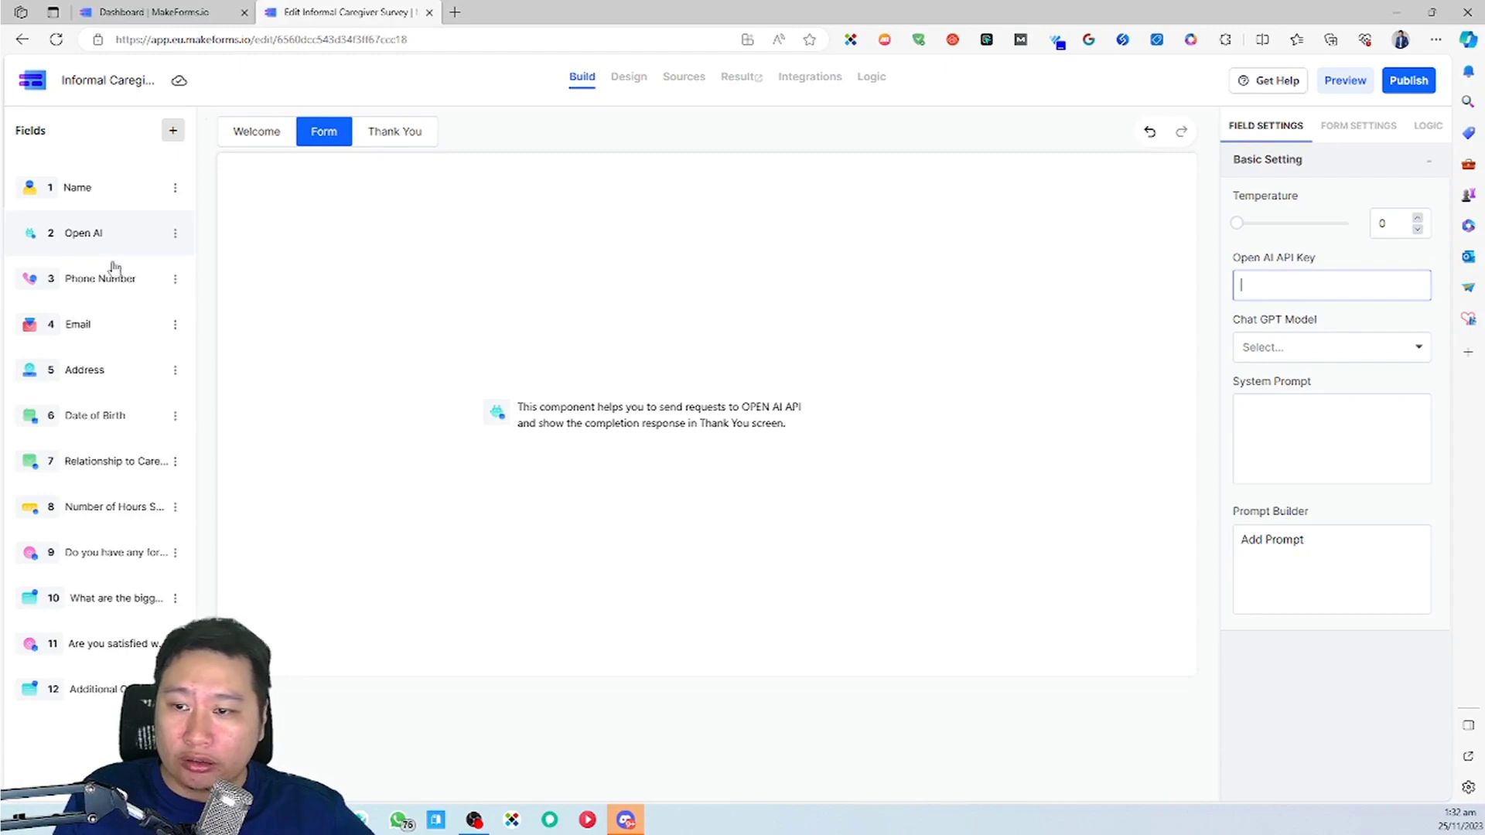
{"action": "left_click_drag", "start_coordinate": [80, 238], "coordinate": [50, 652]}
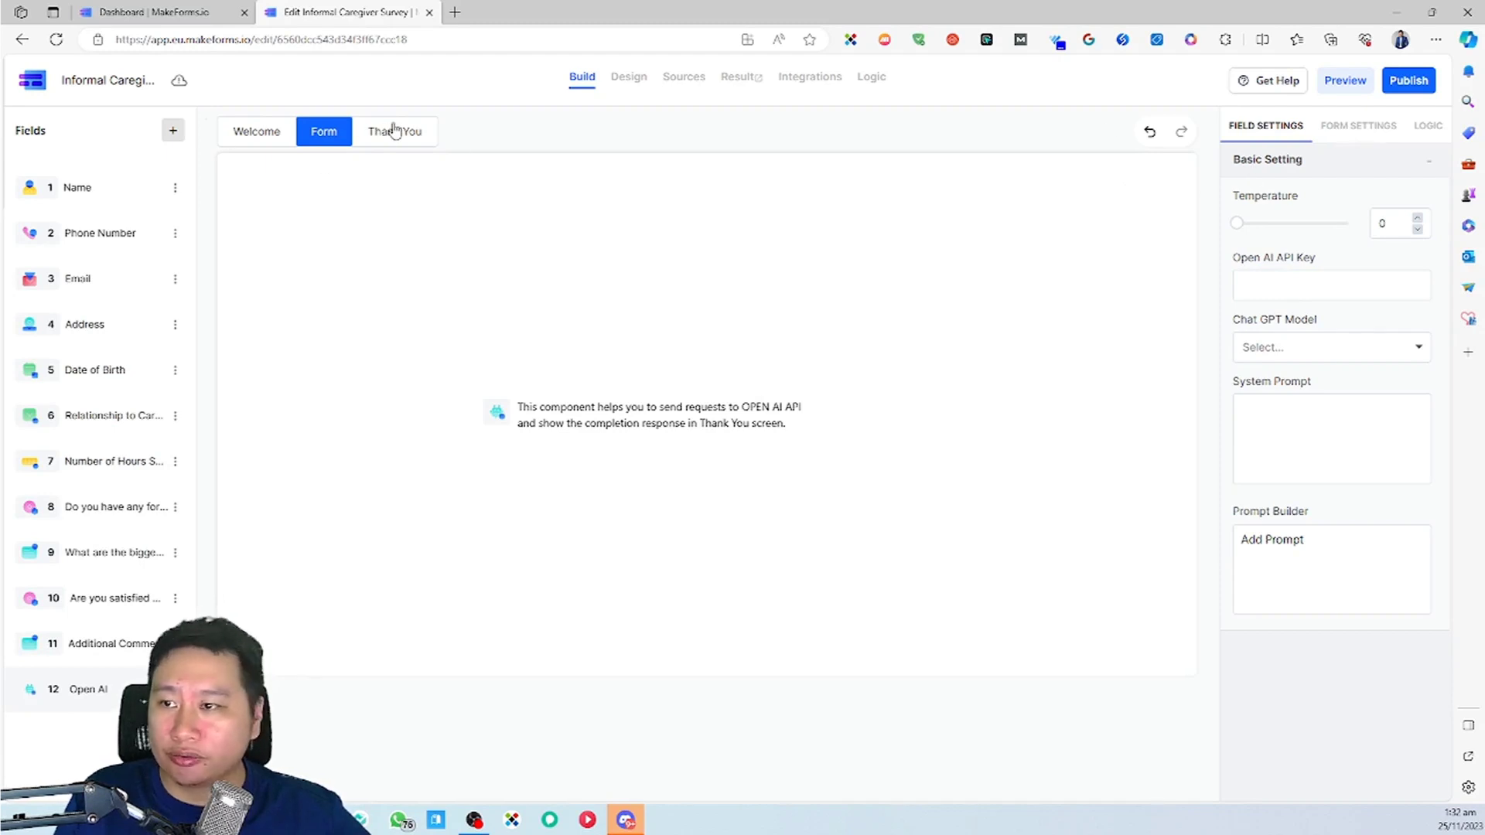
Compare the survey's Welcome, Form and Thank You screens to see what each one contains.
{"action": "left_click", "coordinate": [424, 147]}
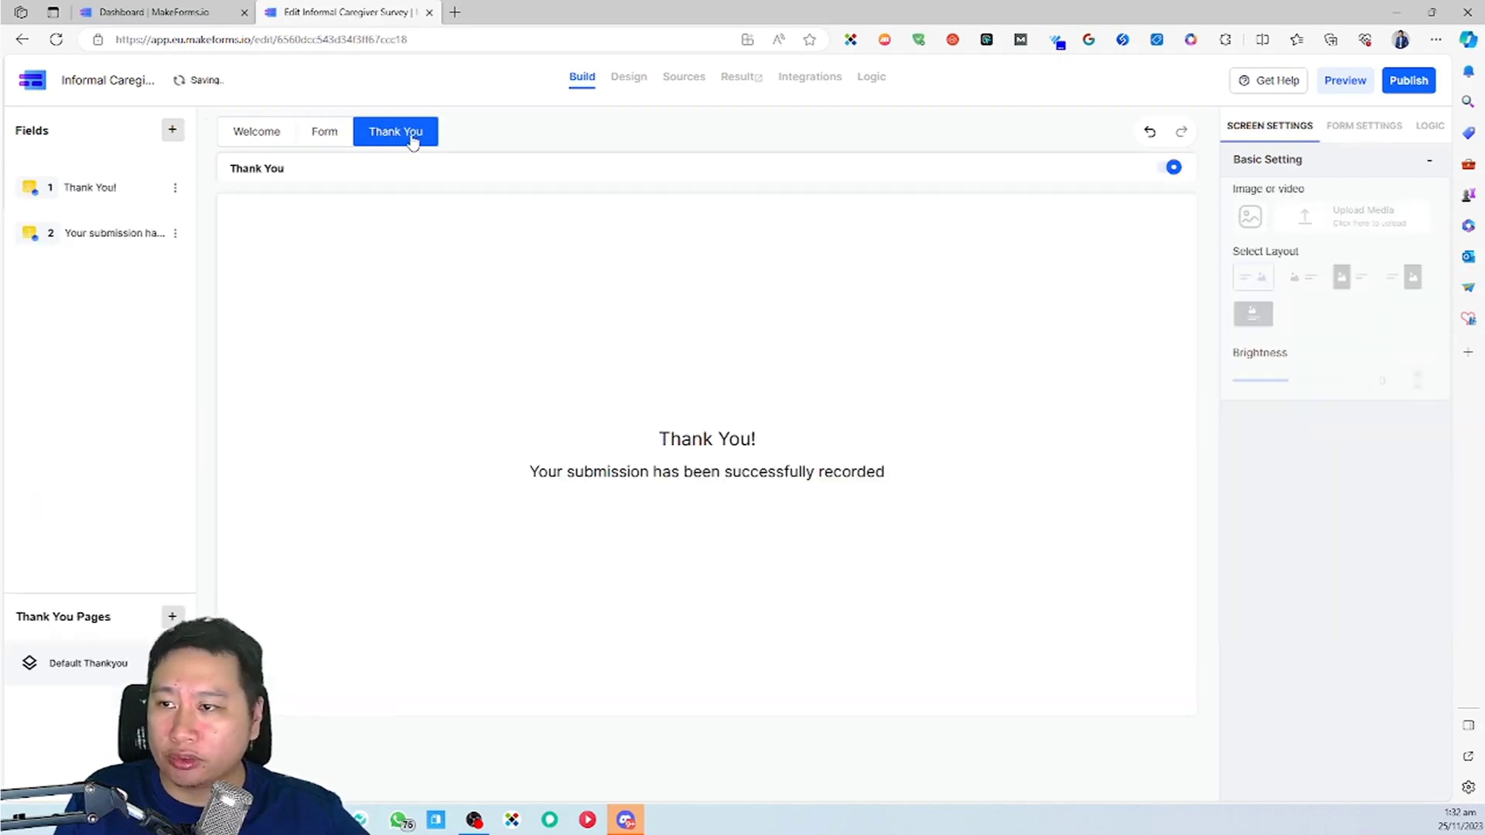
{"action": "left_click", "coordinate": [315, 139]}
{"action": "left_click", "coordinate": [283, 147]}
{"action": "left_click", "coordinate": [317, 137]}
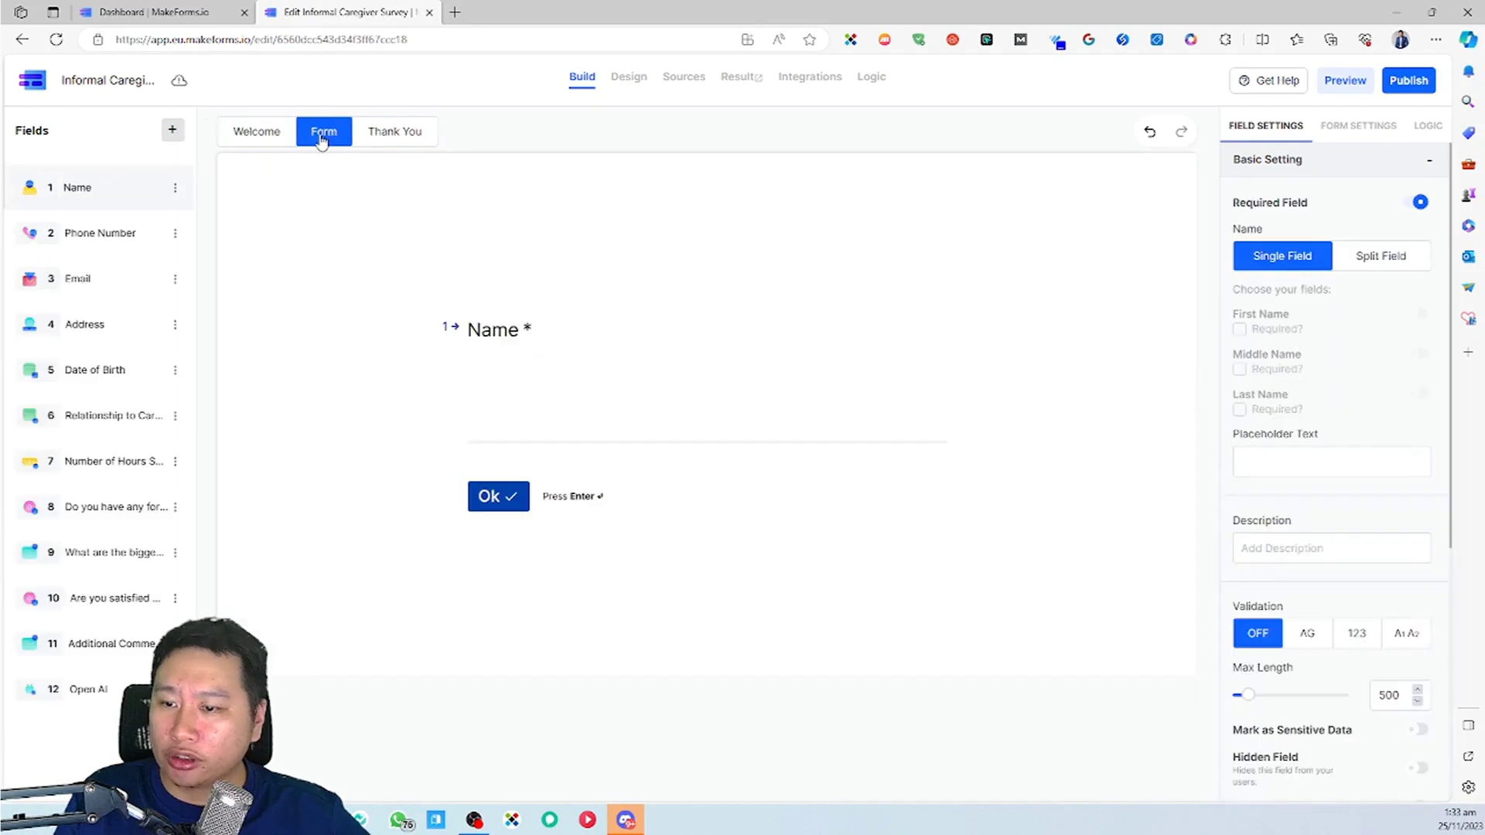
{"action": "left_click", "coordinate": [255, 132]}
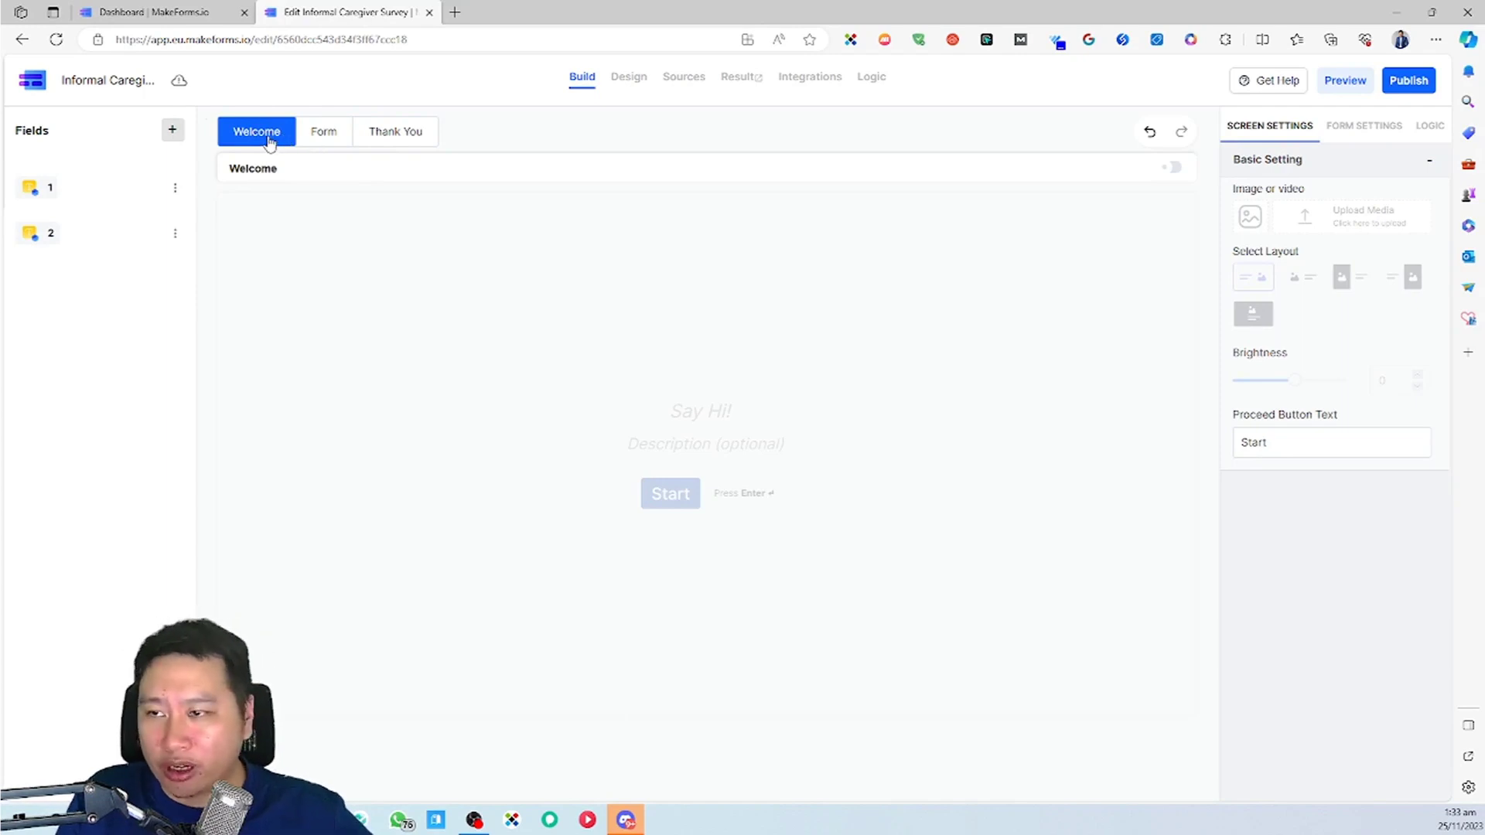
{"action": "left_click", "coordinate": [324, 148]}
{"action": "left_click", "coordinate": [377, 150]}
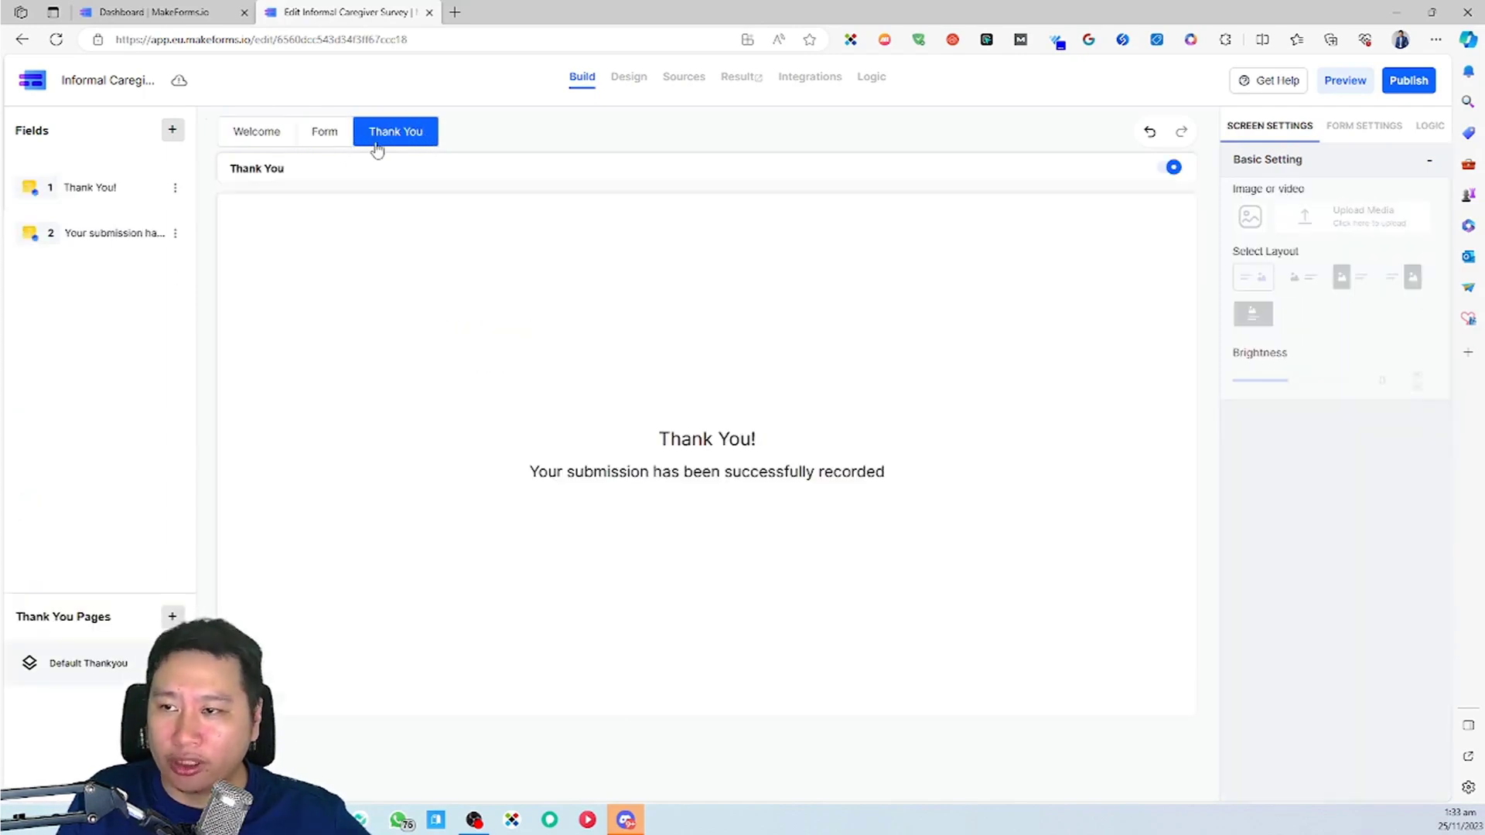
Check which element types can be added to the survey's Welcome screen, without adding any.
{"action": "left_click", "coordinate": [278, 142]}
{"action": "left_click", "coordinate": [171, 137]}
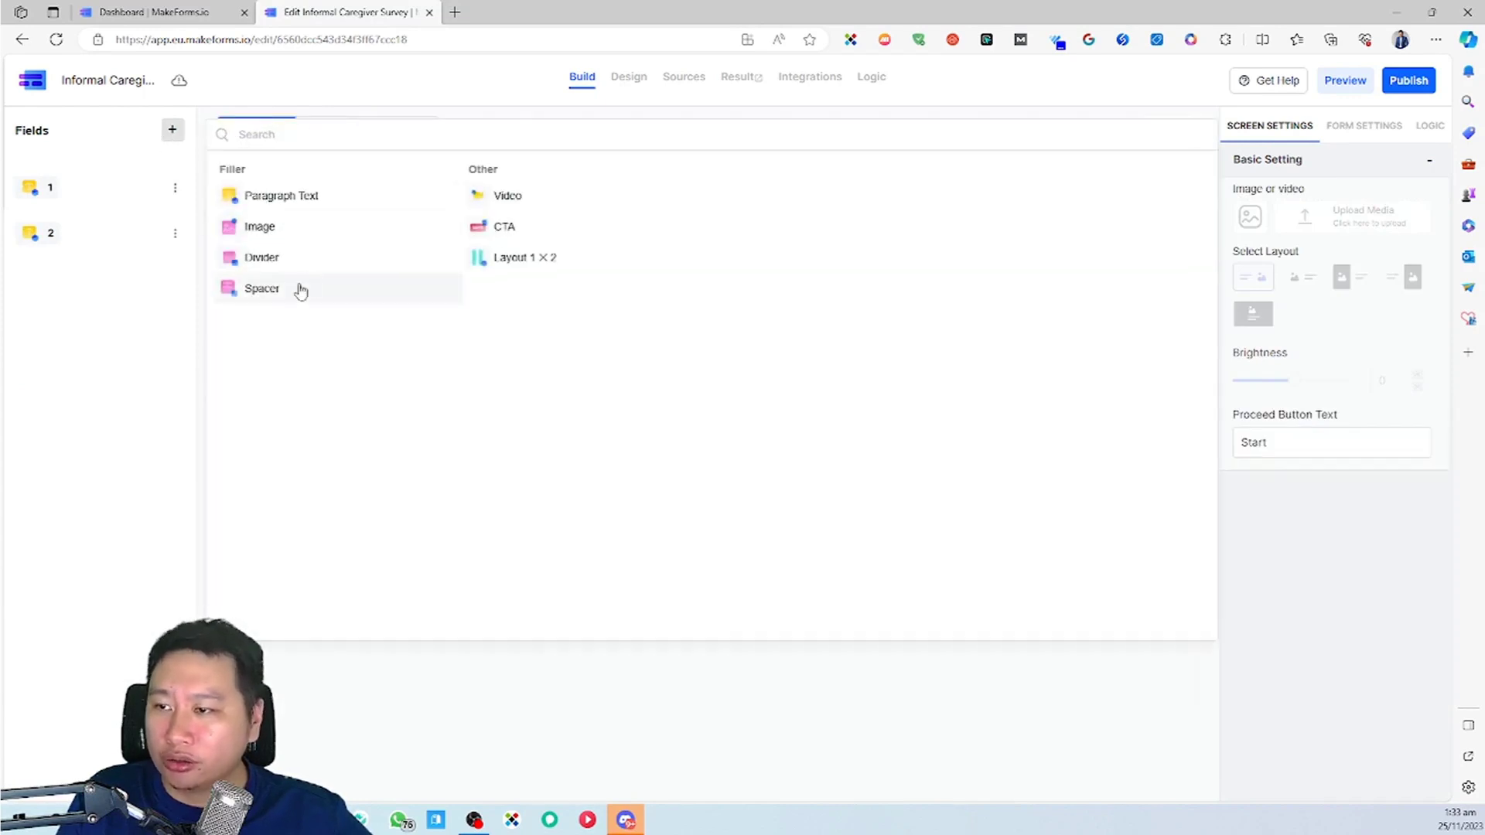
{"action": "left_click", "coordinate": [143, 376]}
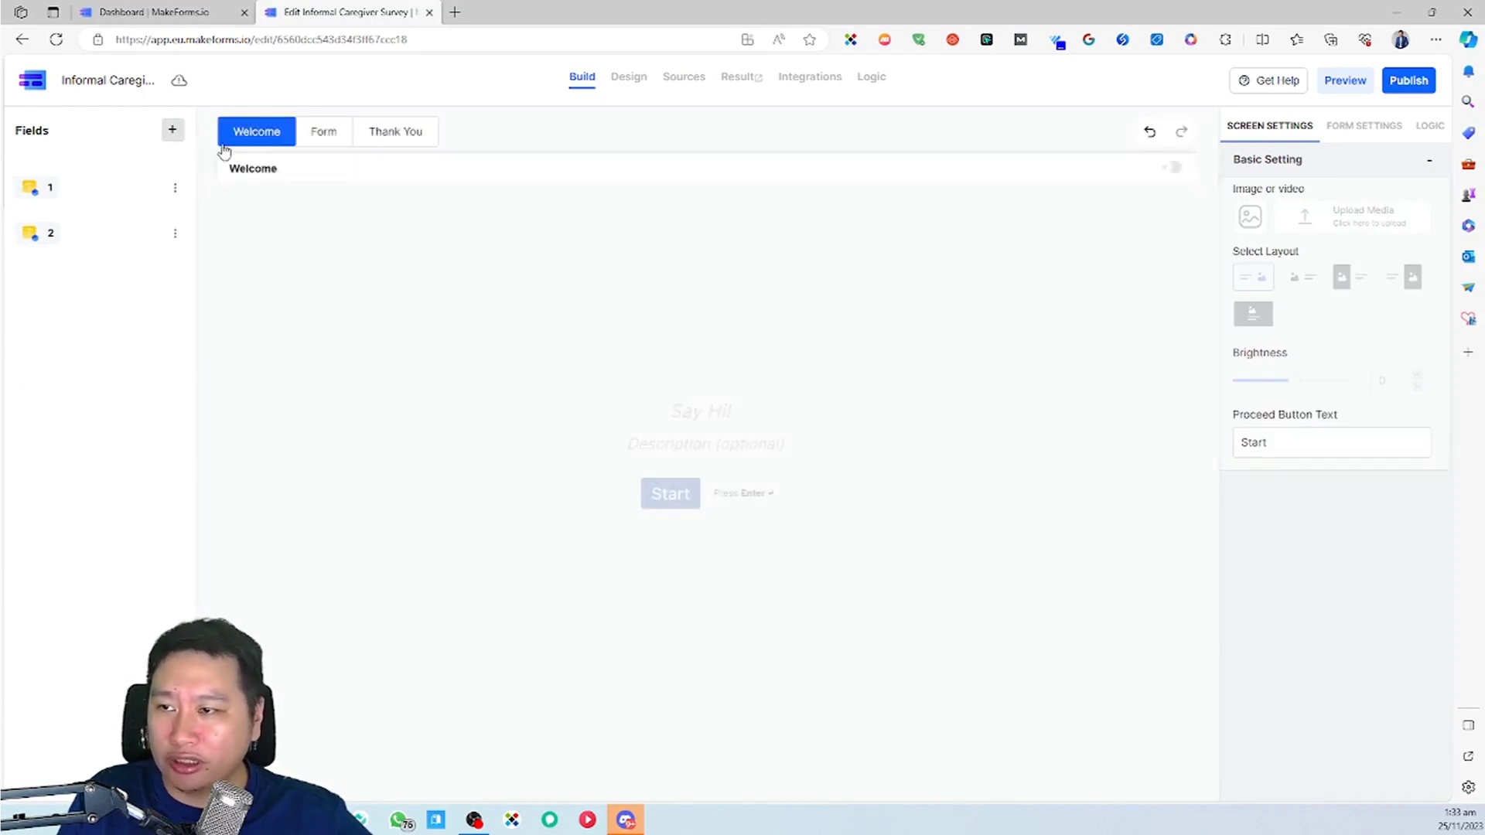
{"action": "left_click", "coordinate": [174, 133]}
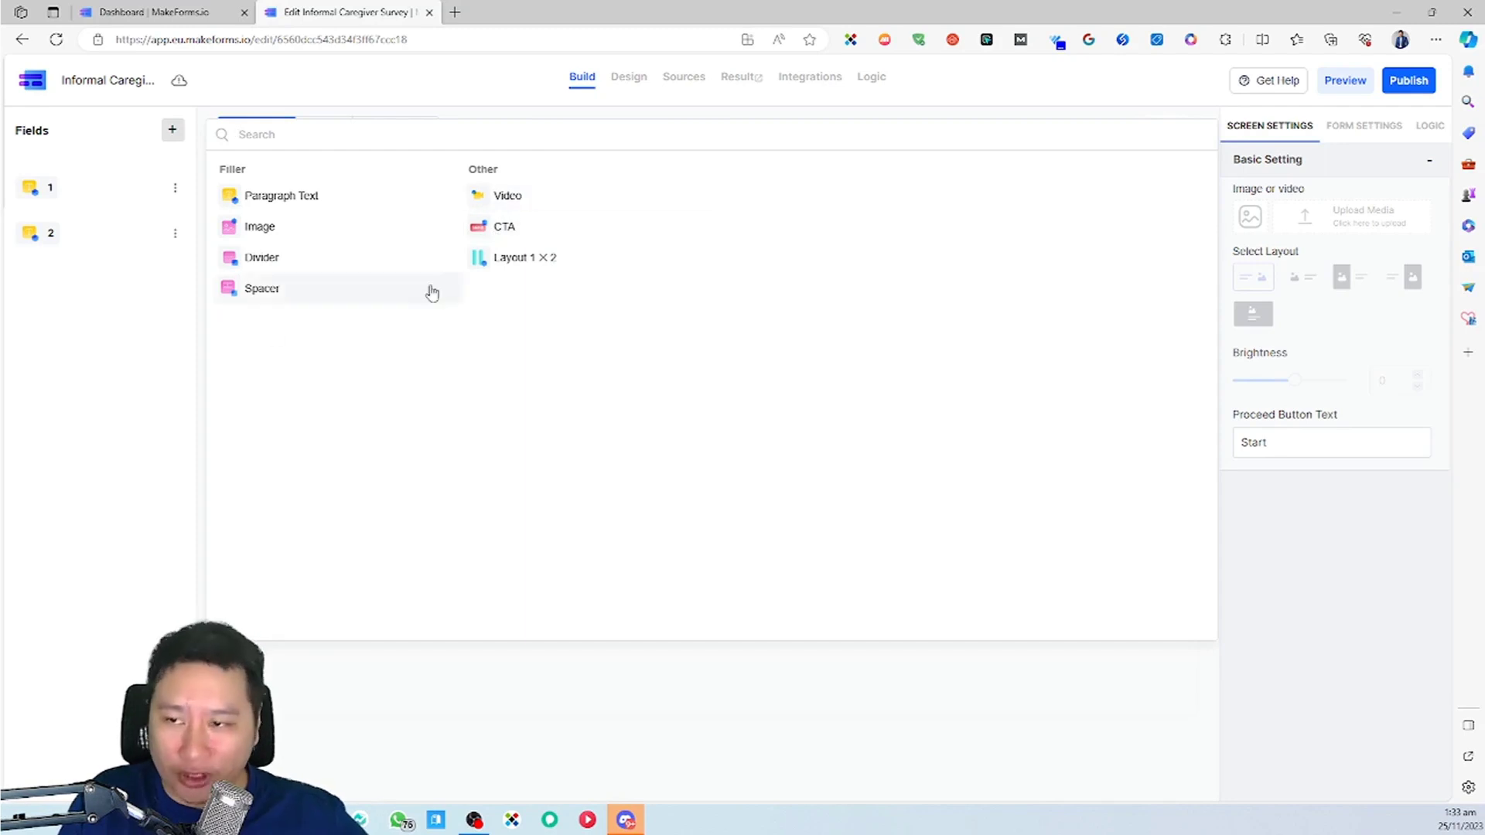
{"action": "left_click", "coordinate": [130, 424]}
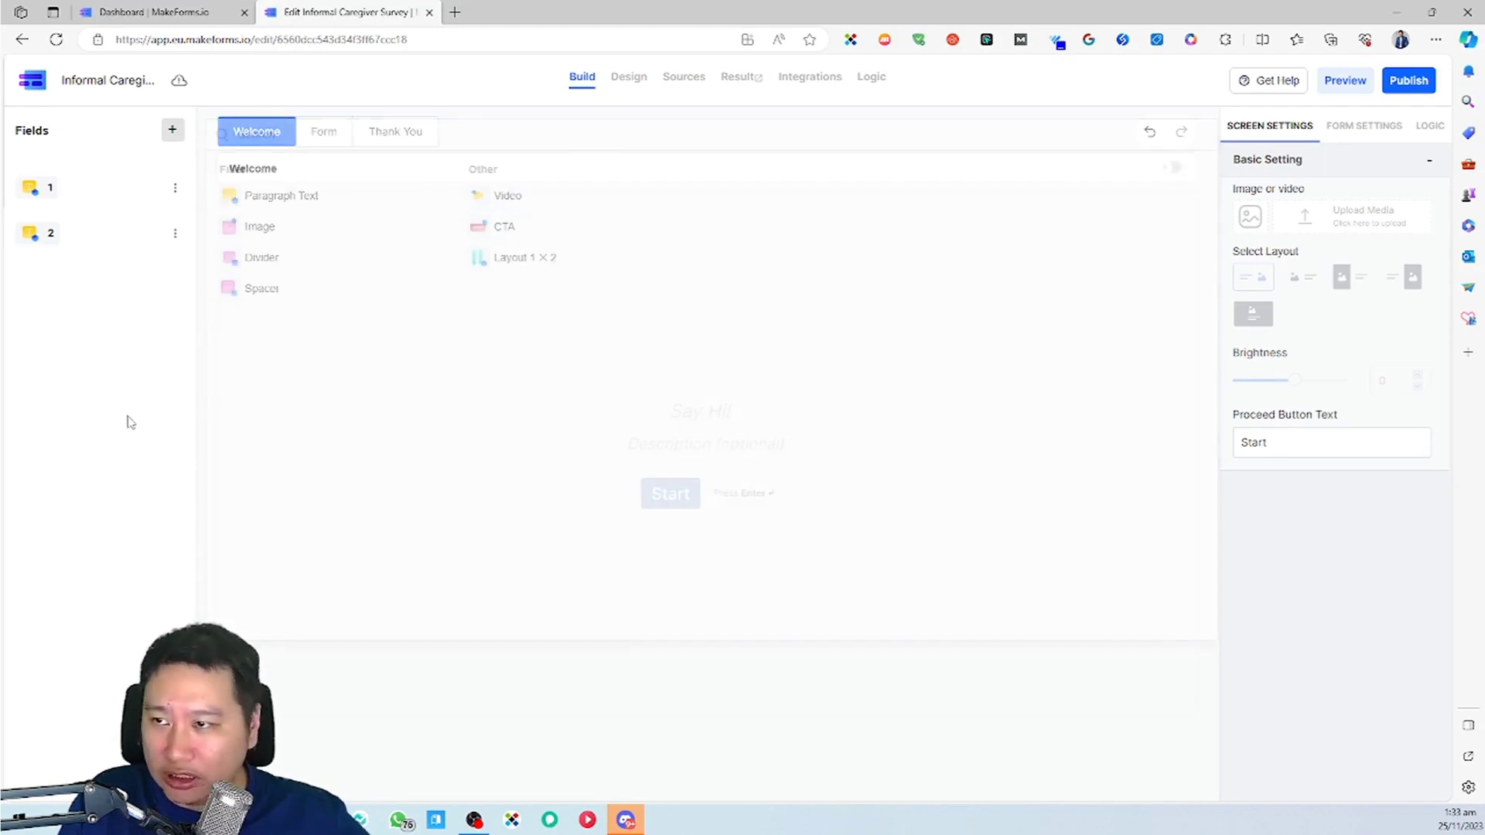
Add a Calculated Field to the Thank You screen and look through its calculation settings.
{"action": "left_click", "coordinate": [404, 136]}
{"action": "left_click", "coordinate": [172, 136]}
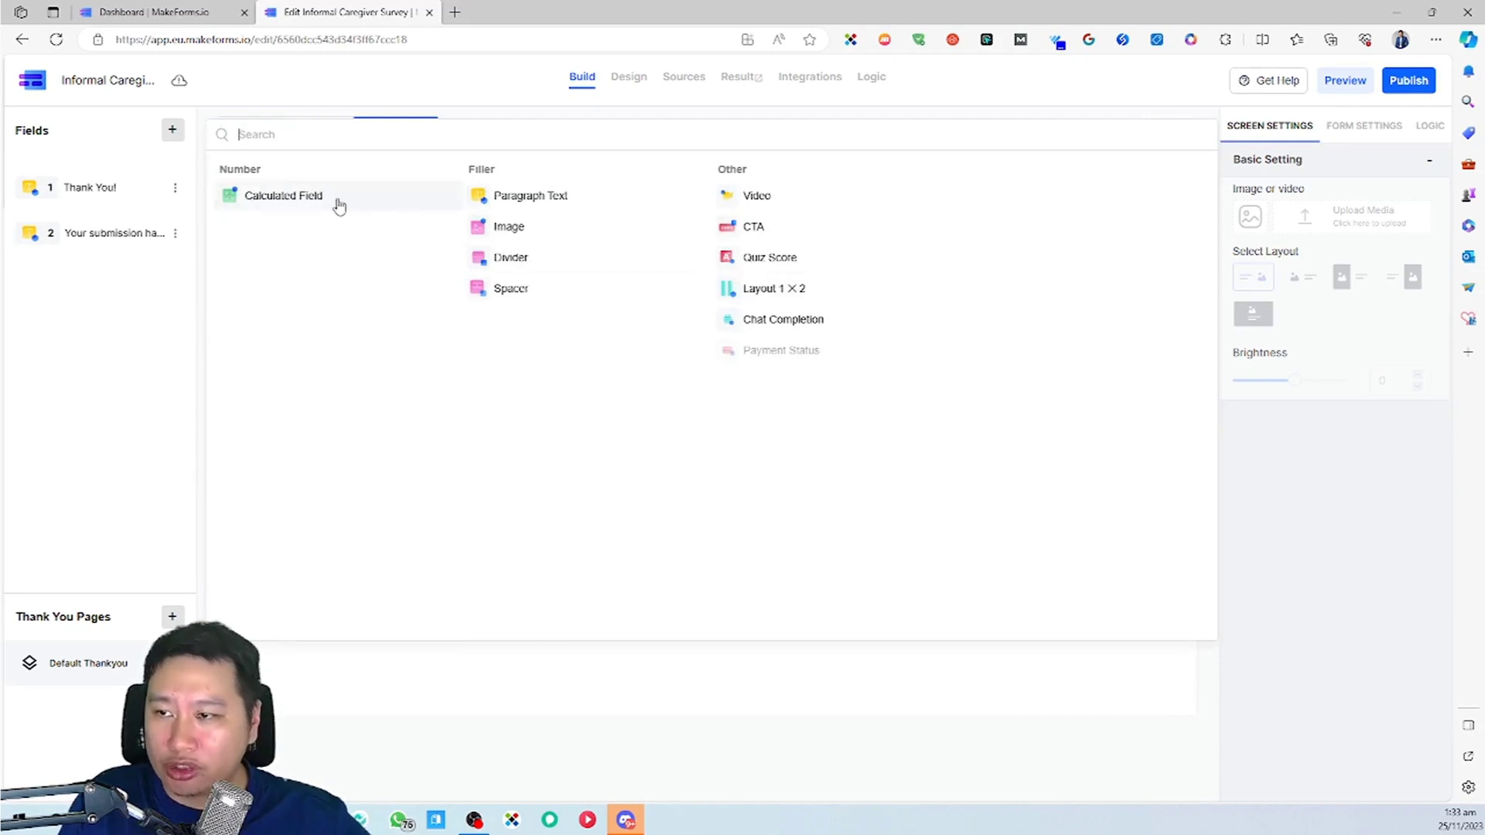
{"action": "left_click", "coordinate": [291, 206]}
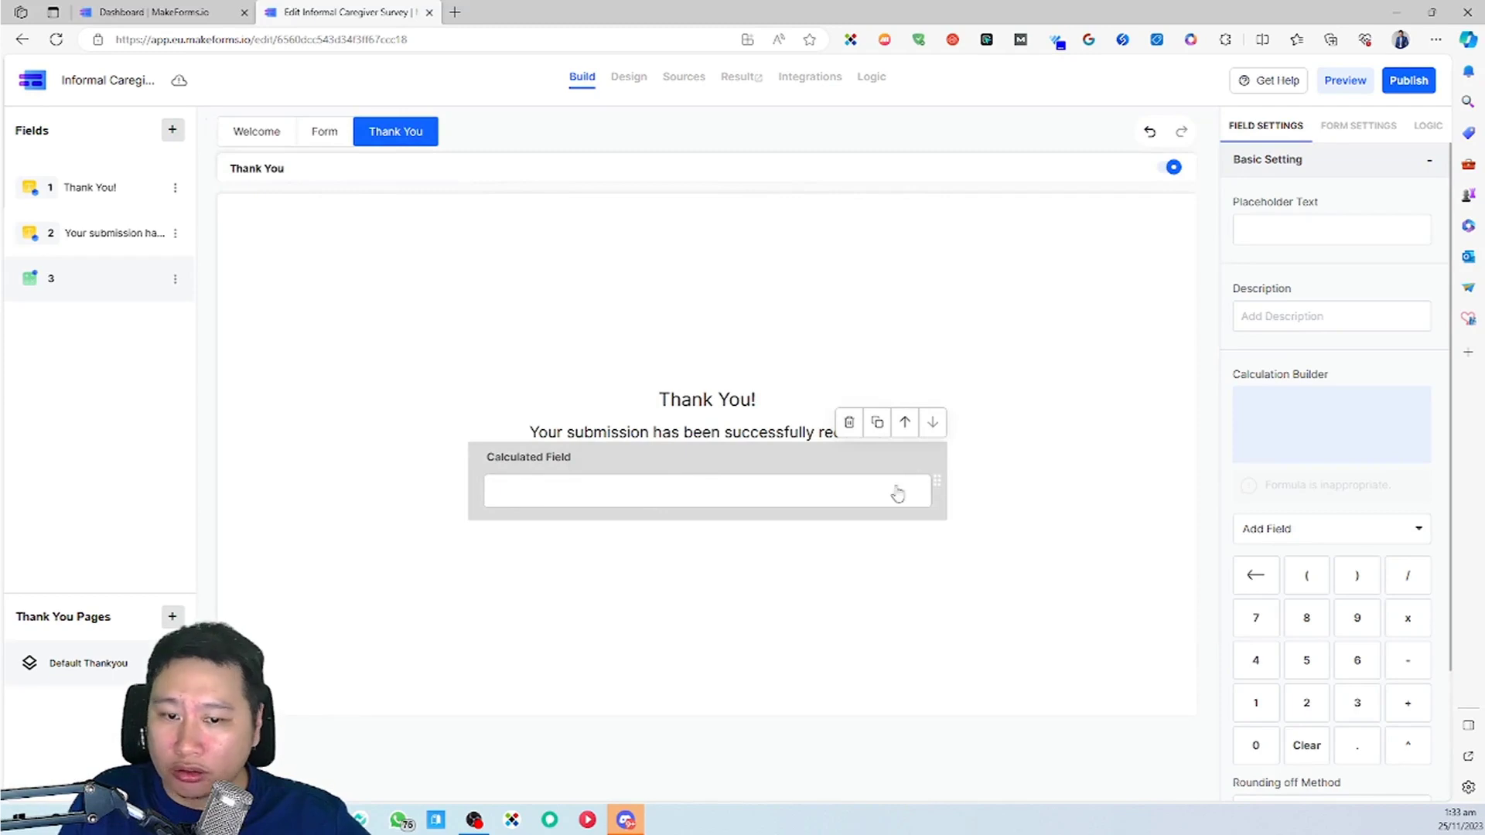
{"action": "scroll", "coordinate": [1291, 373], "scroll_direction": "down", "scroll_amount": 2}
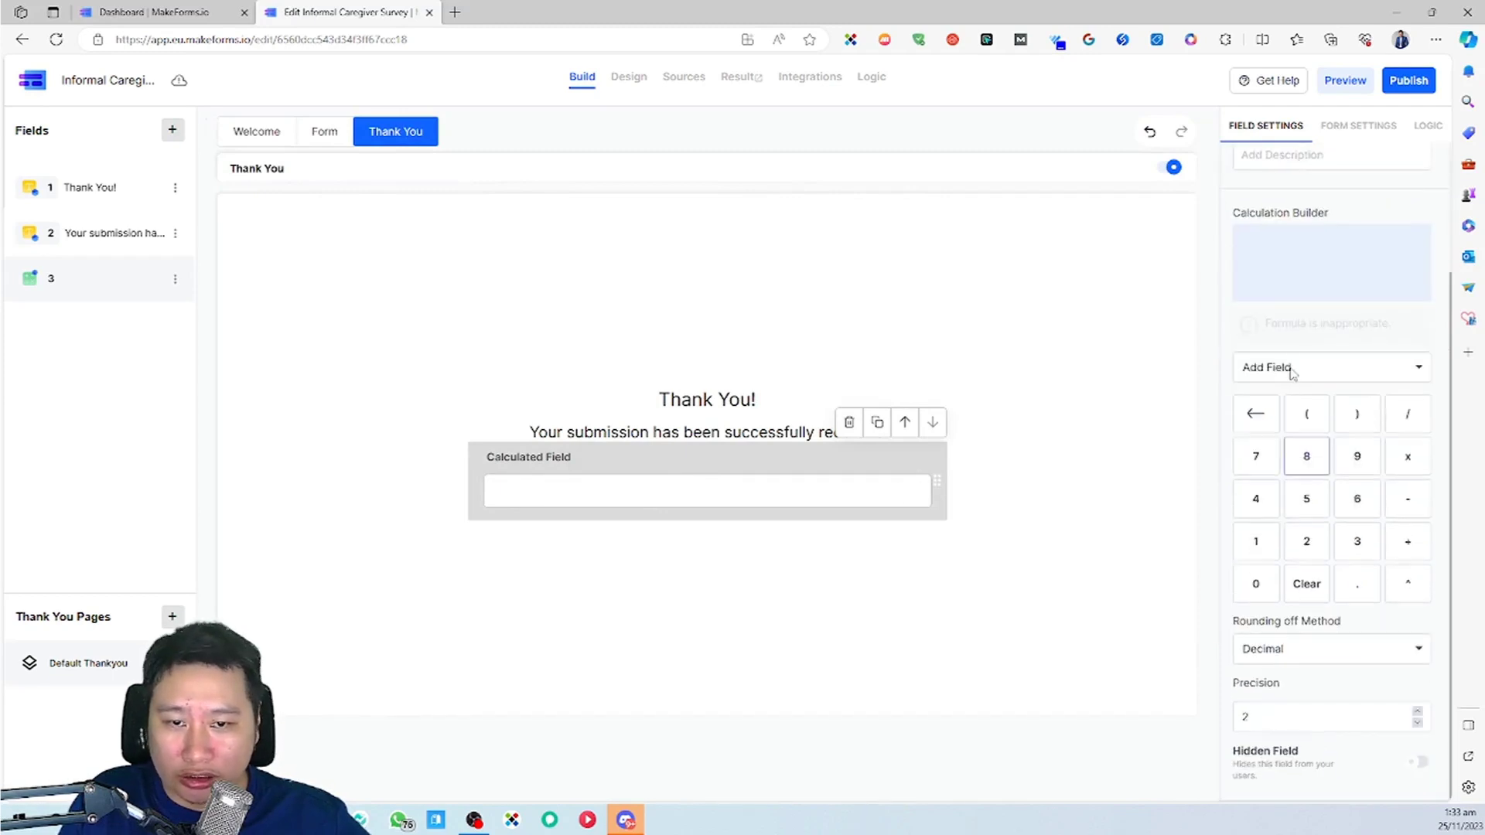
{"action": "scroll", "coordinate": [1313, 394], "scroll_direction": "up", "scroll_amount": 2}
{"action": "left_click", "coordinate": [1305, 533]}
{"action": "left_click", "coordinate": [1303, 541]}
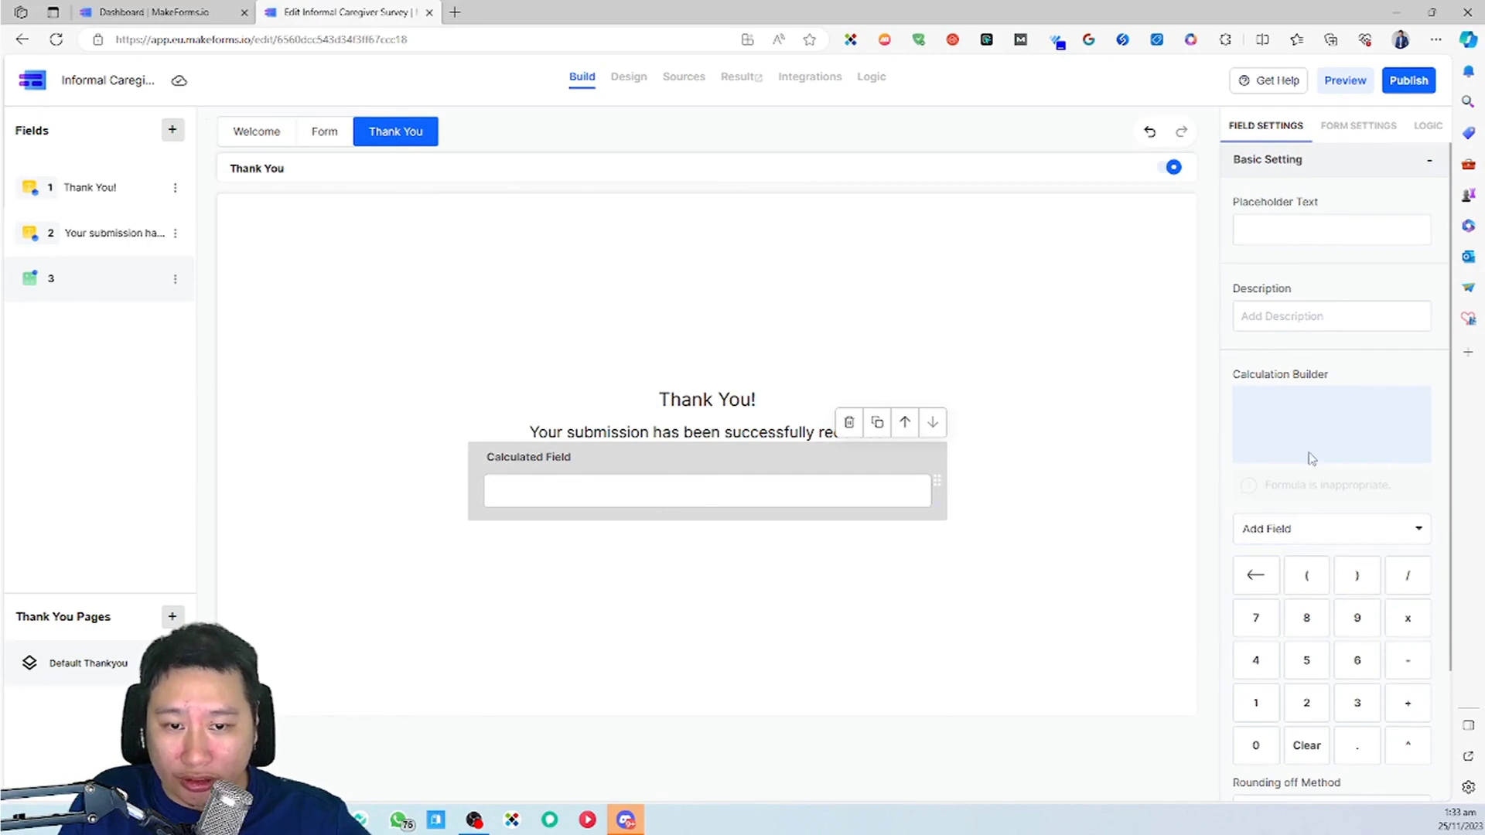
Try sample entries in the Calculated Field's calculation builder, 78 and an opening bracket with 88, and clear them.
{"action": "scroll", "coordinate": [1286, 564], "scroll_direction": "down", "scroll_amount": 2}
{"action": "left_click", "coordinate": [1273, 475]}
{"action": "left_click", "coordinate": [1292, 468]}
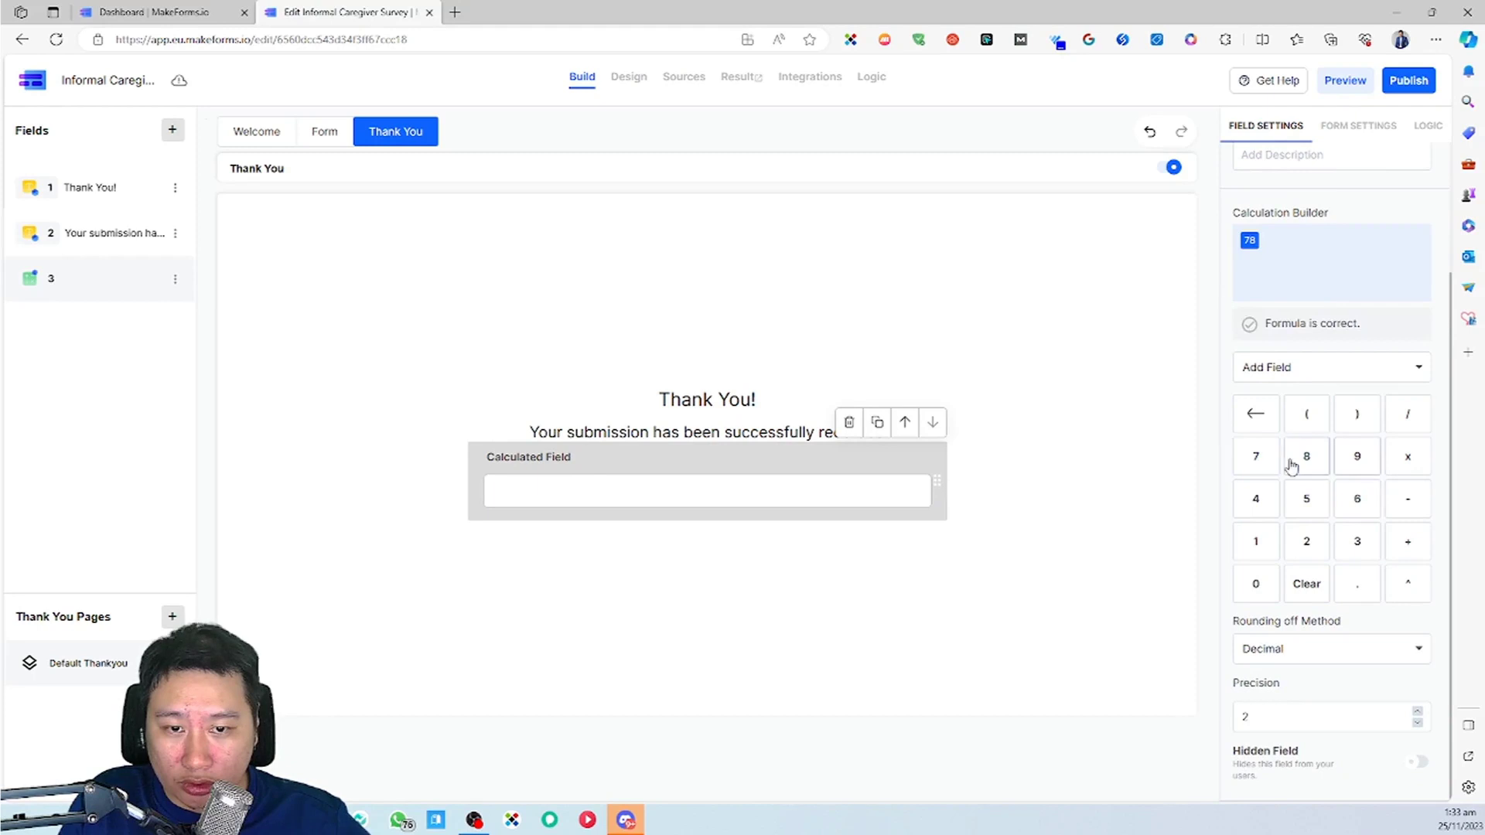
{"action": "left_click", "coordinate": [1306, 584]}
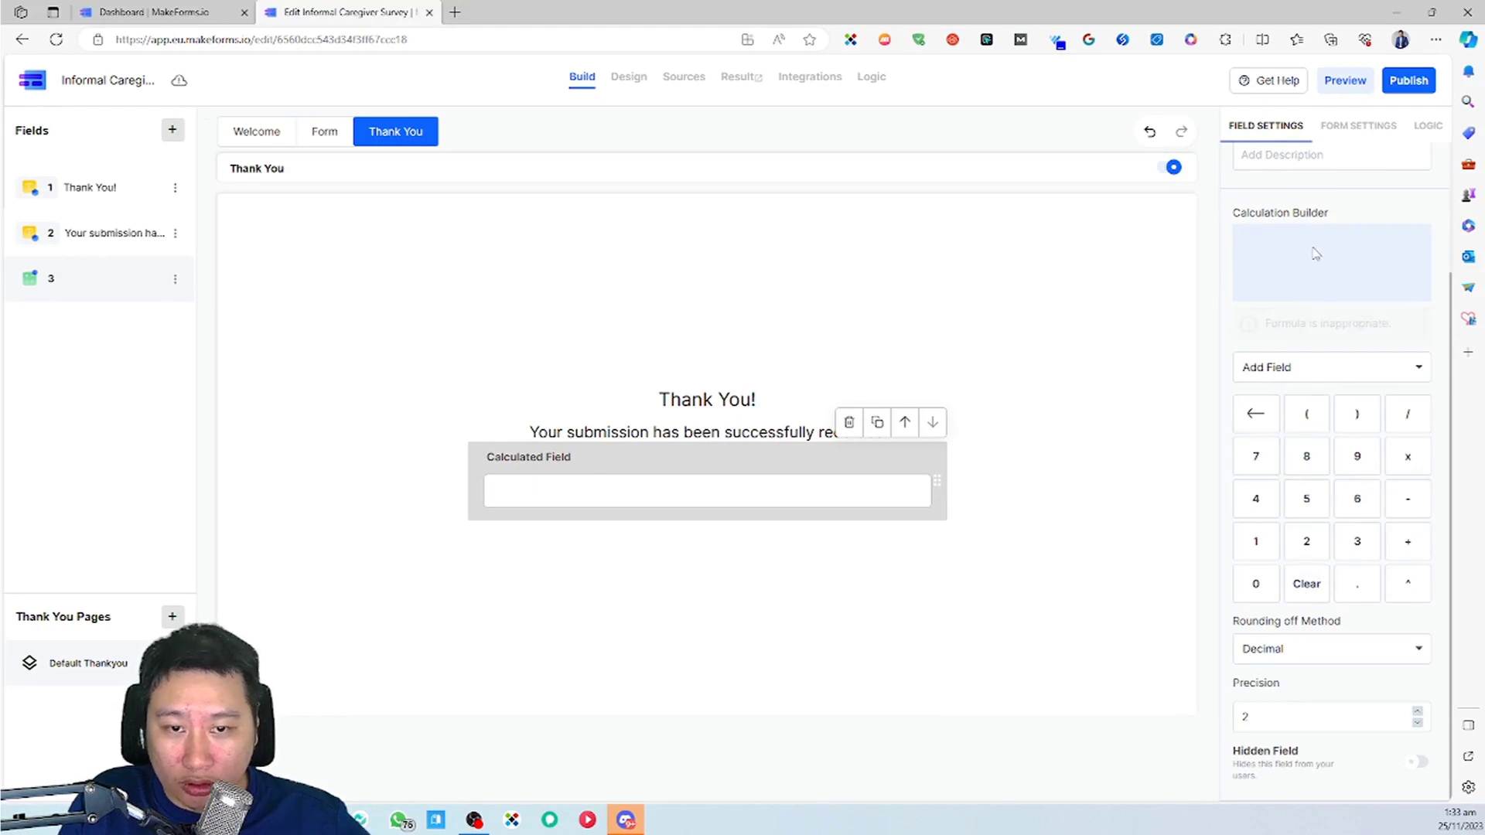
{"action": "left_click", "coordinate": [1306, 414]}
{"action": "left_click", "coordinate": [1307, 457]}
{"action": "left_click", "coordinate": [1306, 456]}
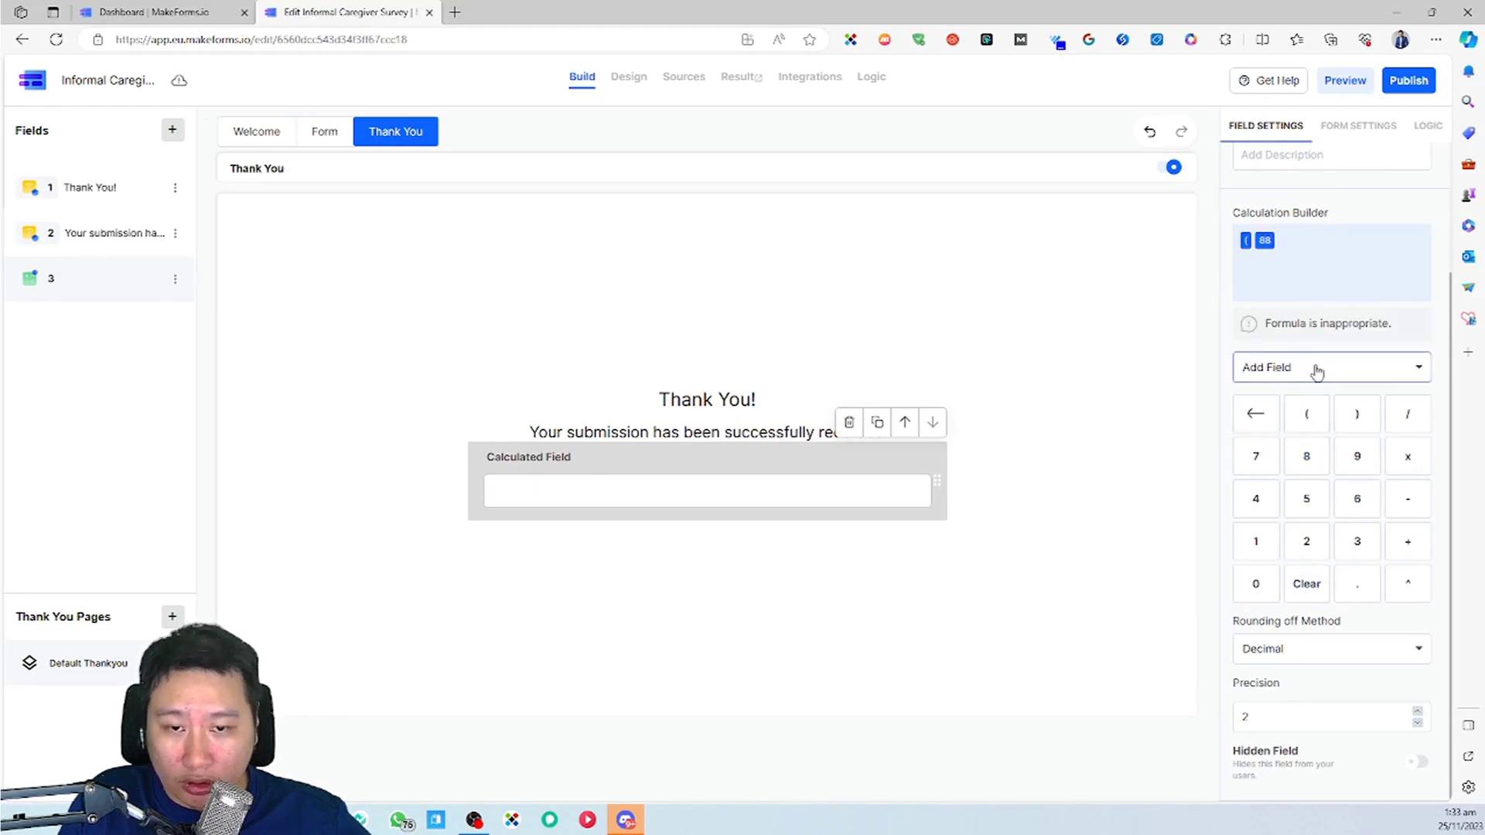
{"action": "left_click", "coordinate": [1318, 372]}
{"action": "left_click", "coordinate": [1296, 418]}
{"action": "left_click", "coordinate": [1295, 377]}
{"action": "left_click", "coordinate": [1295, 379]}
{"action": "left_click", "coordinate": [1307, 584]}
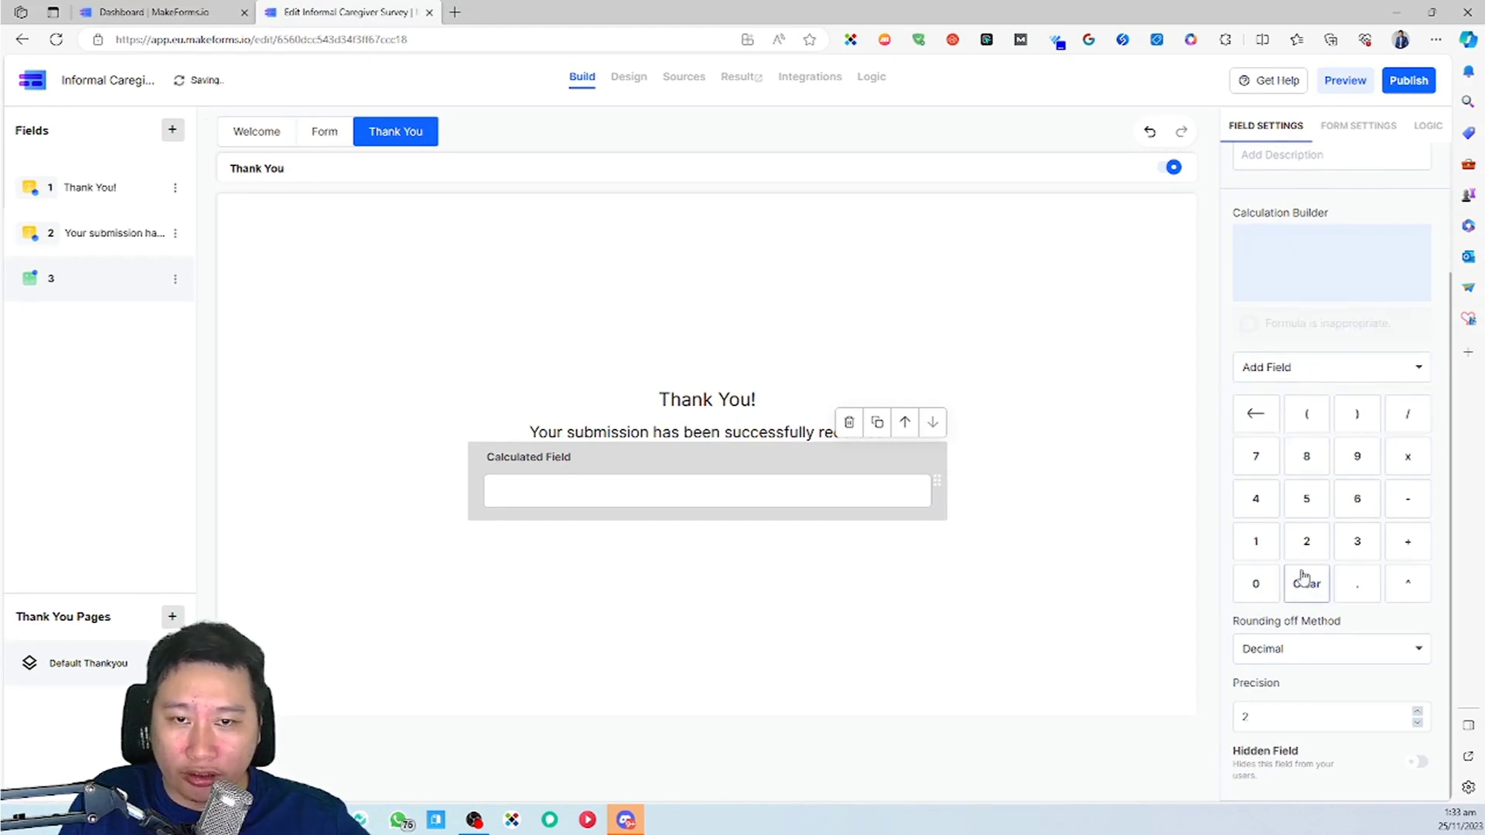
Set the Thank You screen's Calculated Field formula to 45 x Number of Hours Spent Caregiving per Week.
{"action": "left_click", "coordinate": [317, 137]}
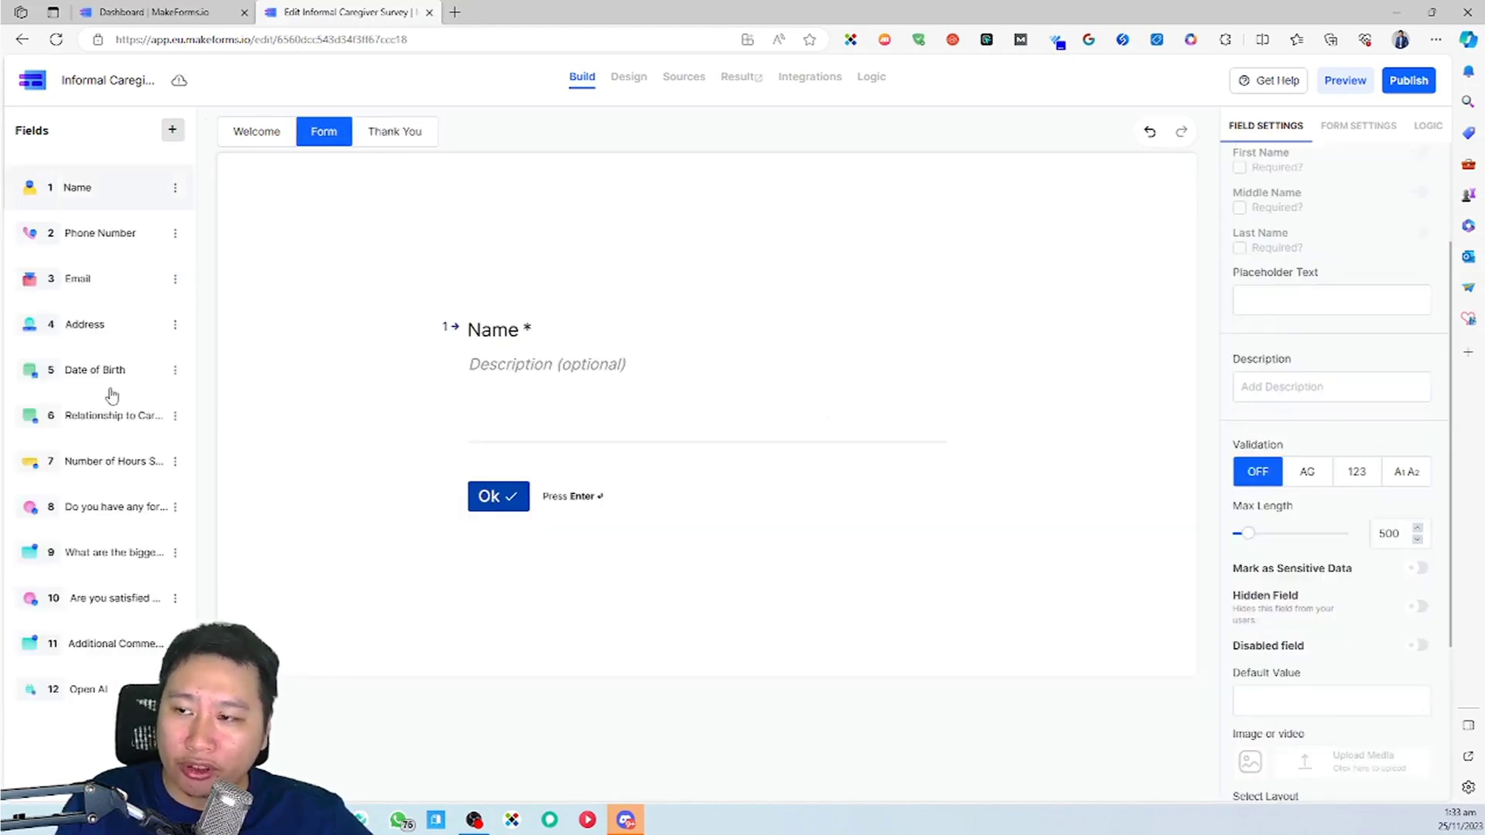
{"action": "left_click", "coordinate": [372, 135]}
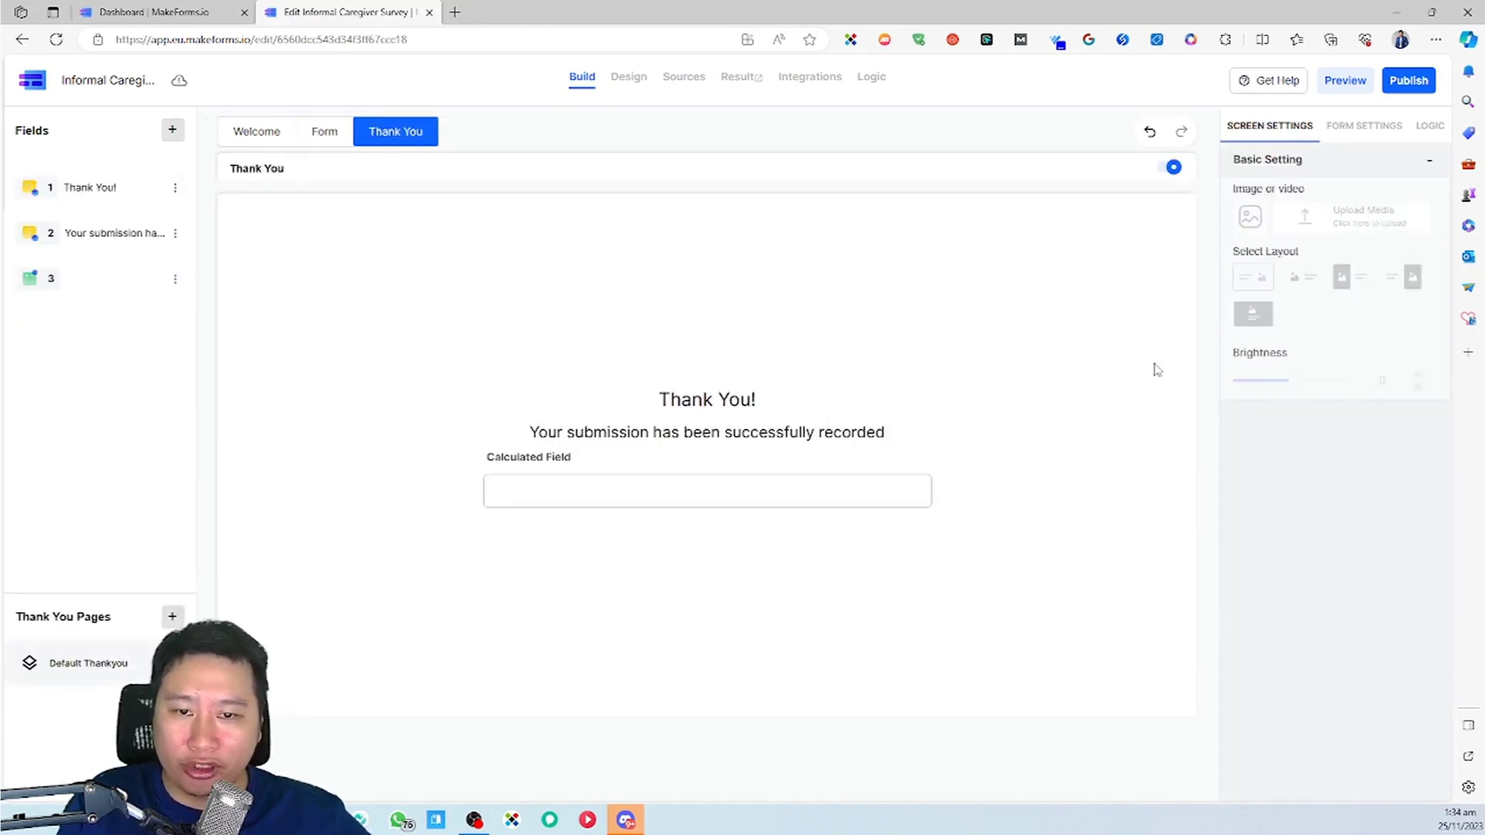
{"action": "left_click", "coordinate": [840, 453]}
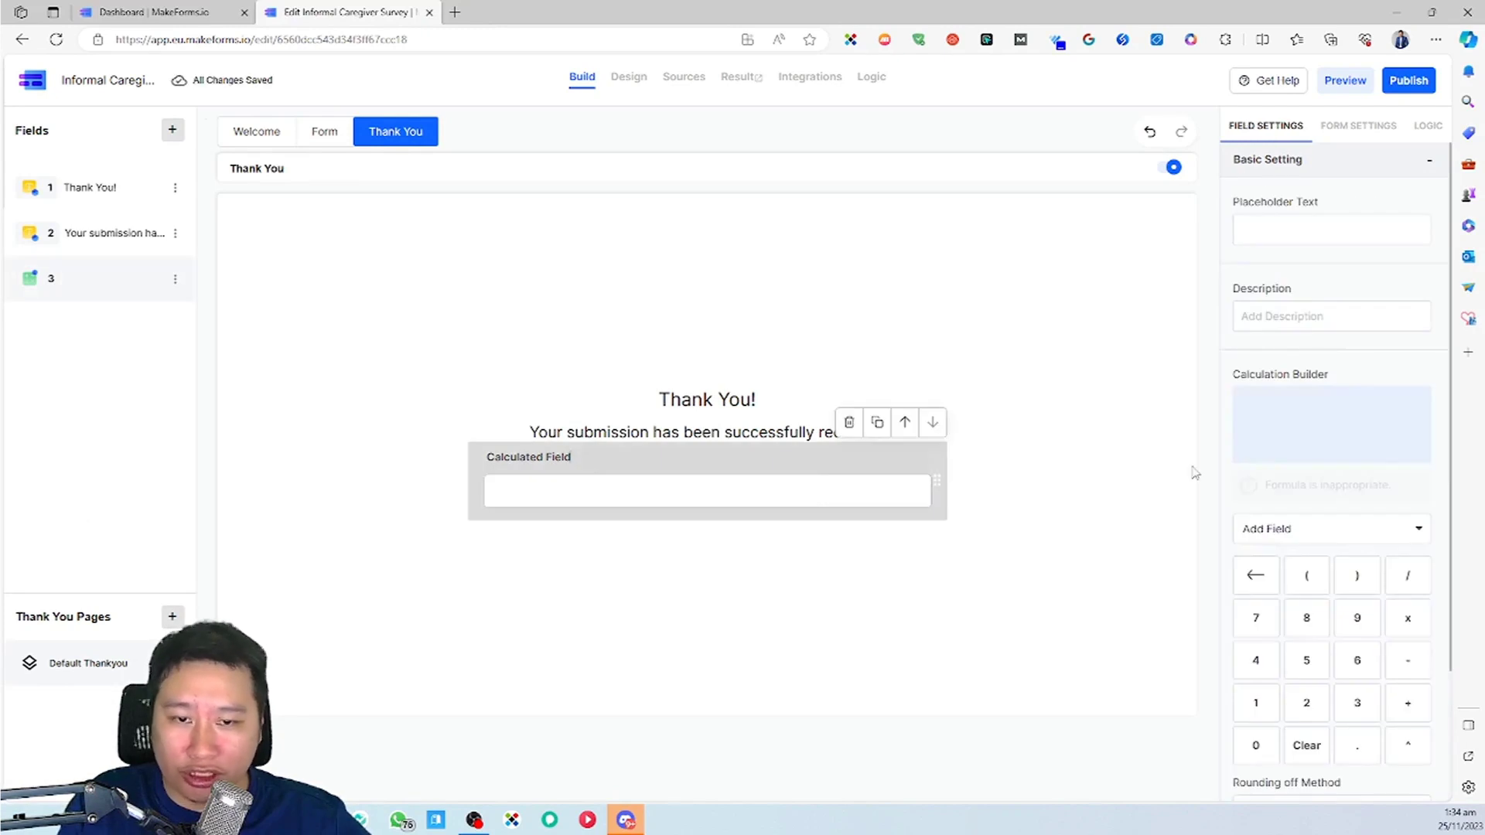
{"action": "scroll", "coordinate": [1288, 510], "scroll_direction": "down", "scroll_amount": 2}
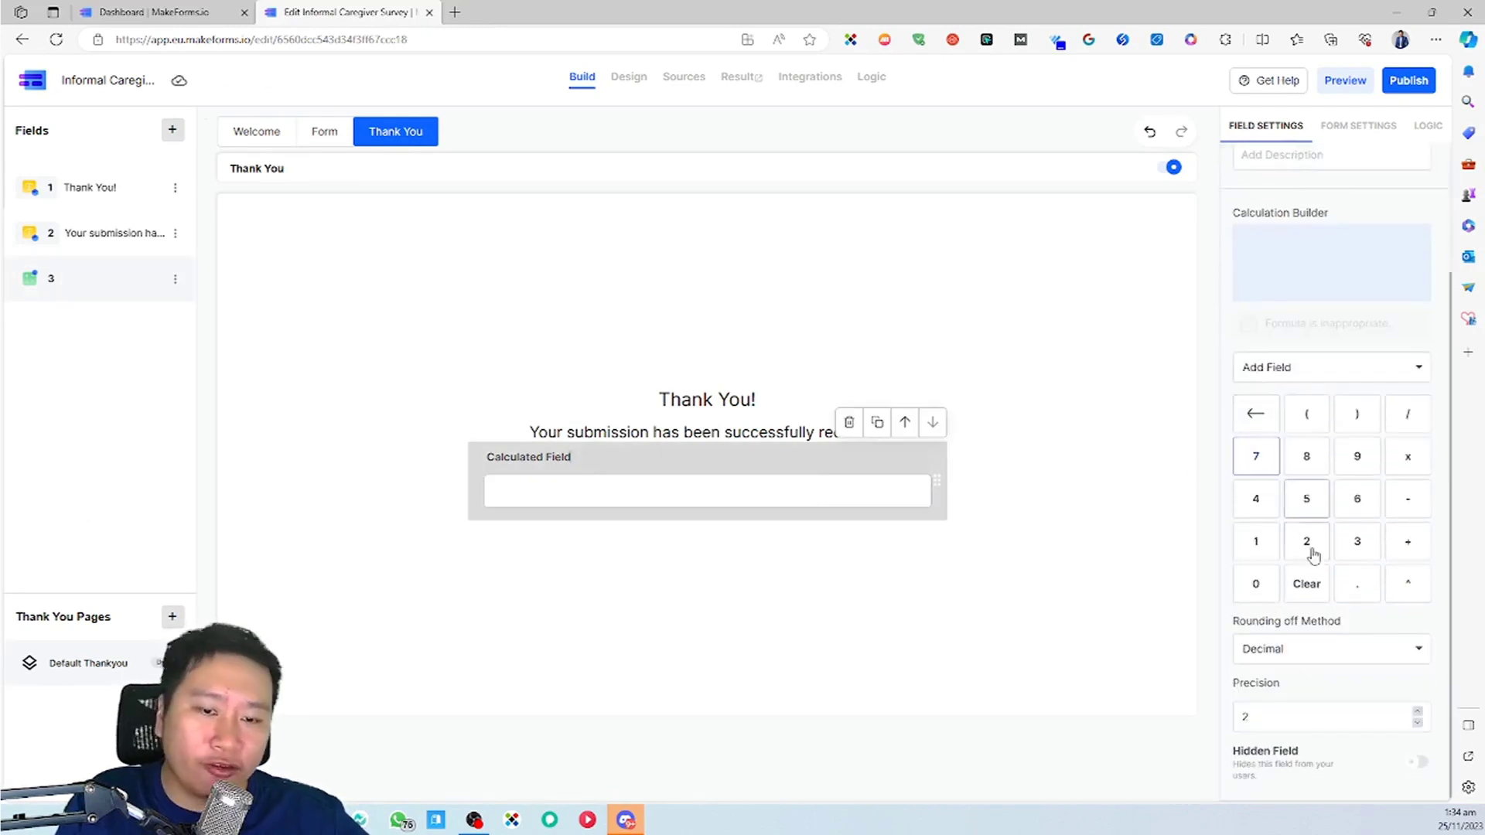
{"action": "left_click", "coordinate": [1258, 503]}
{"action": "left_click", "coordinate": [1299, 501]}
{"action": "left_click", "coordinate": [1400, 462]}
{"action": "left_click", "coordinate": [1311, 370]}
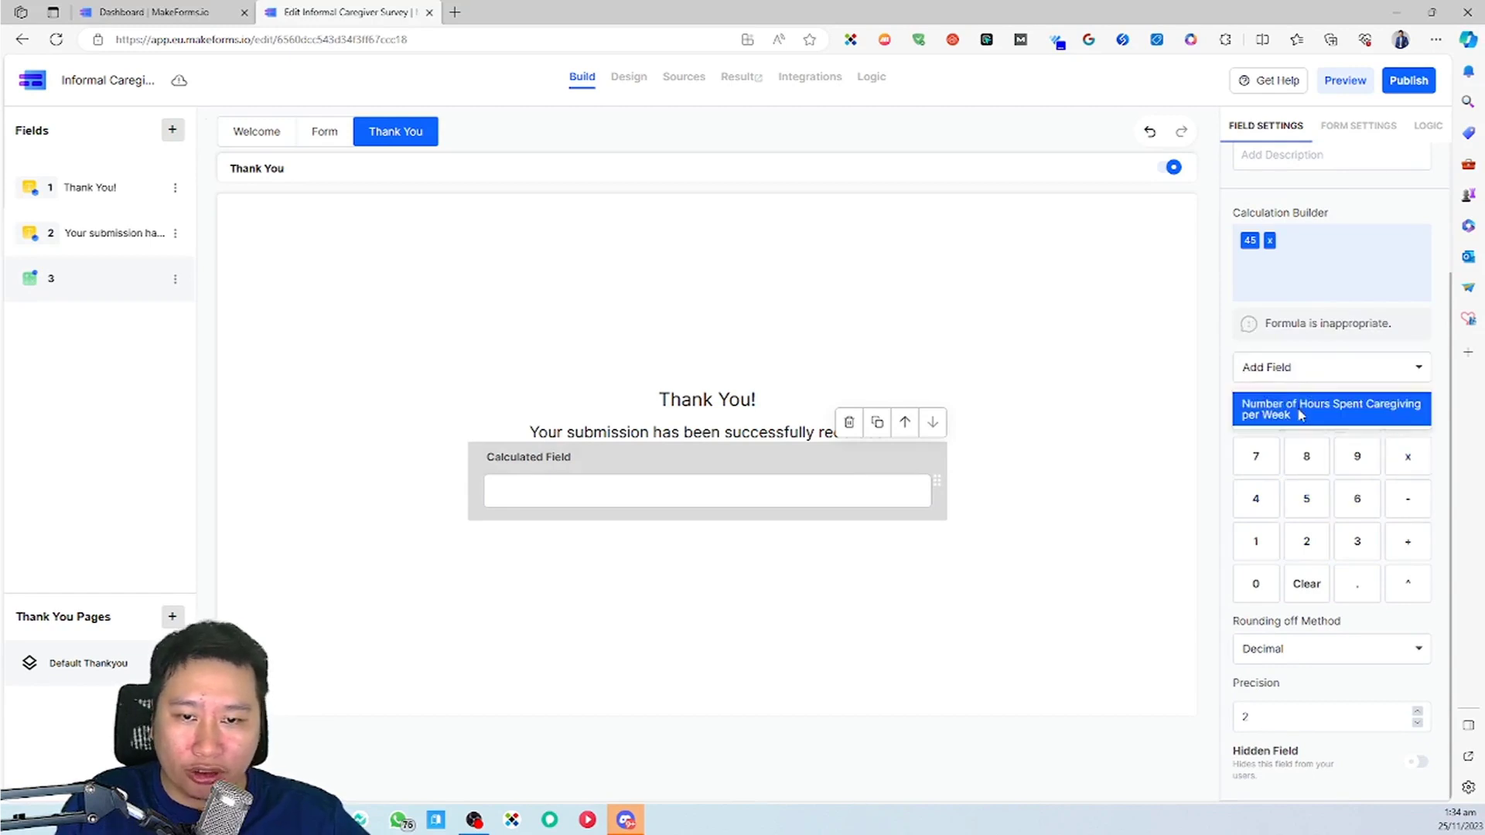
{"action": "left_click", "coordinate": [1307, 406]}
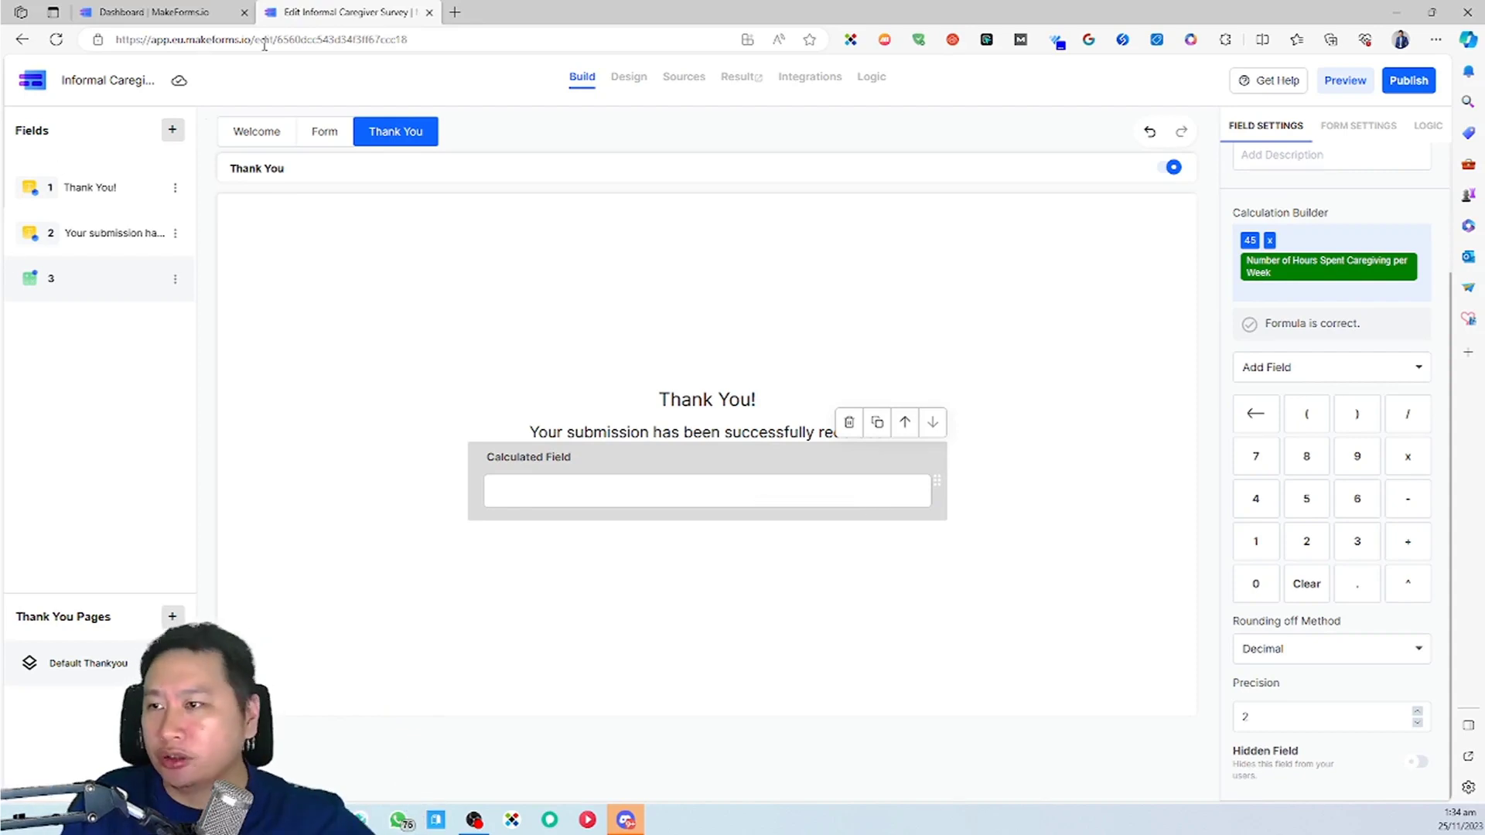
Compare the element types that can be added to the Thank You and Form screens, without adding any.
{"action": "left_click", "coordinate": [155, 12]}
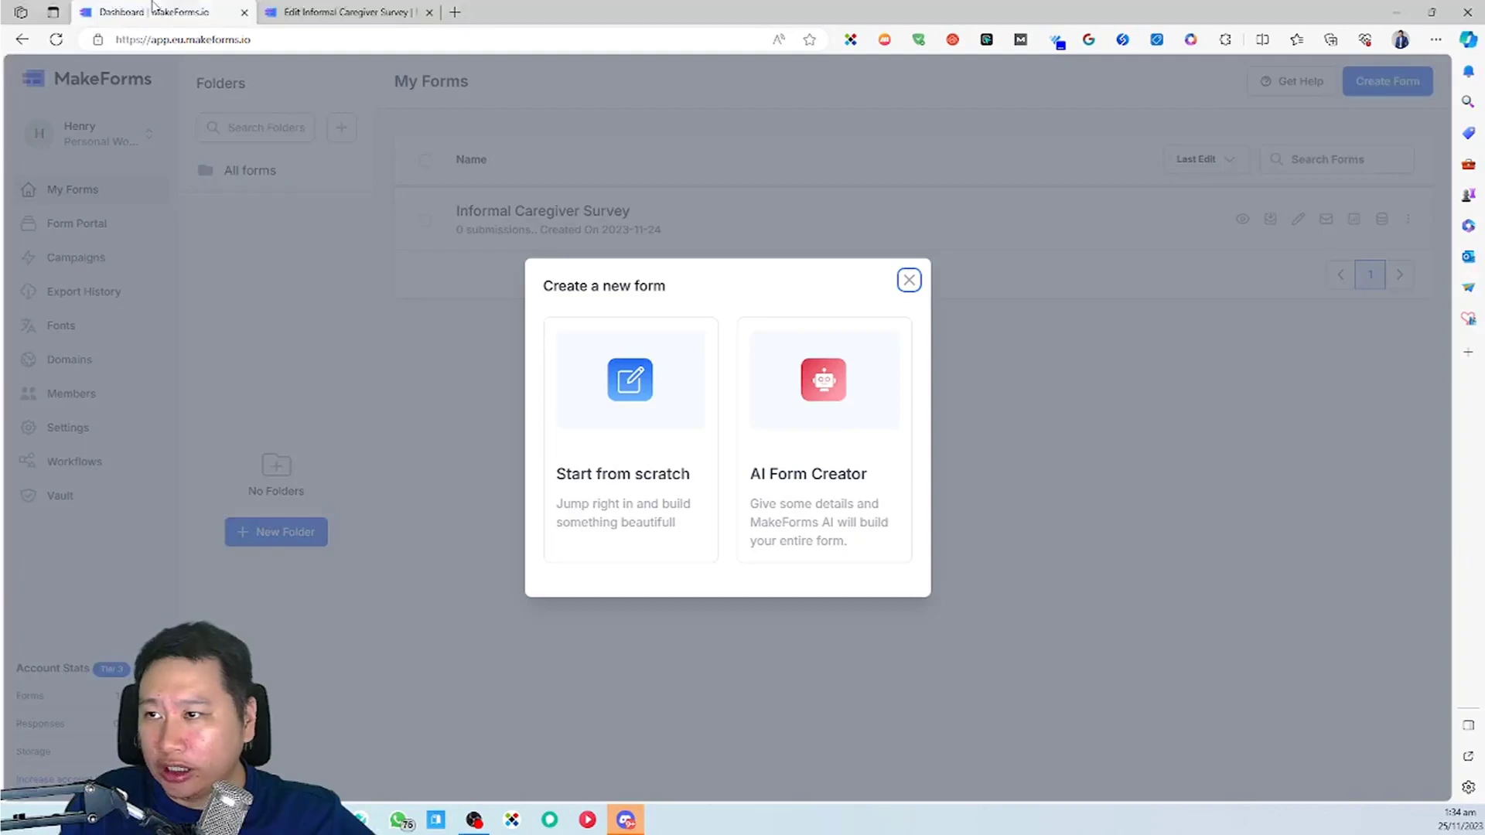
{"action": "left_click", "coordinate": [341, 11]}
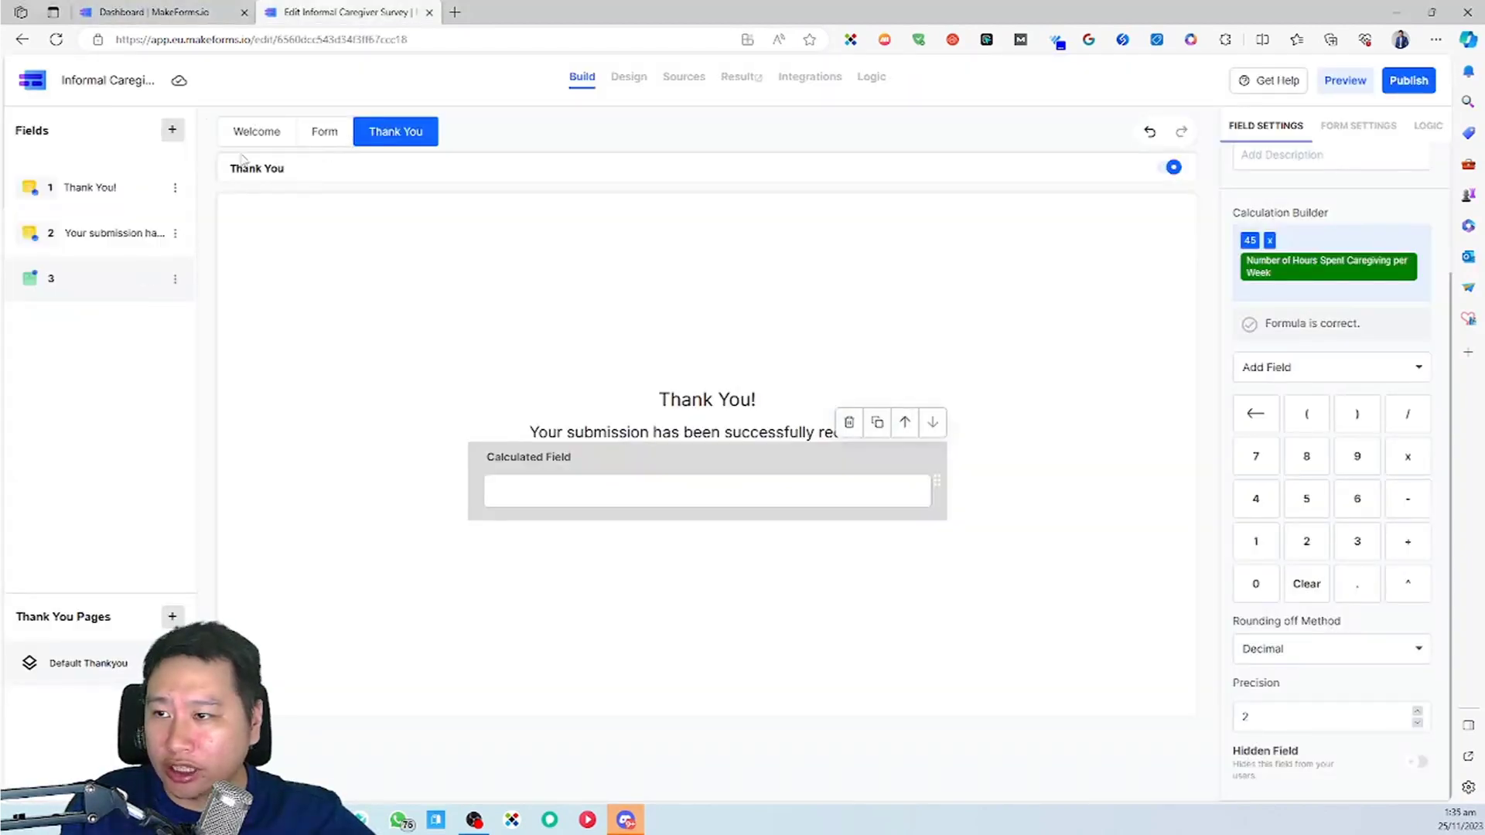
{"action": "left_click", "coordinate": [171, 130]}
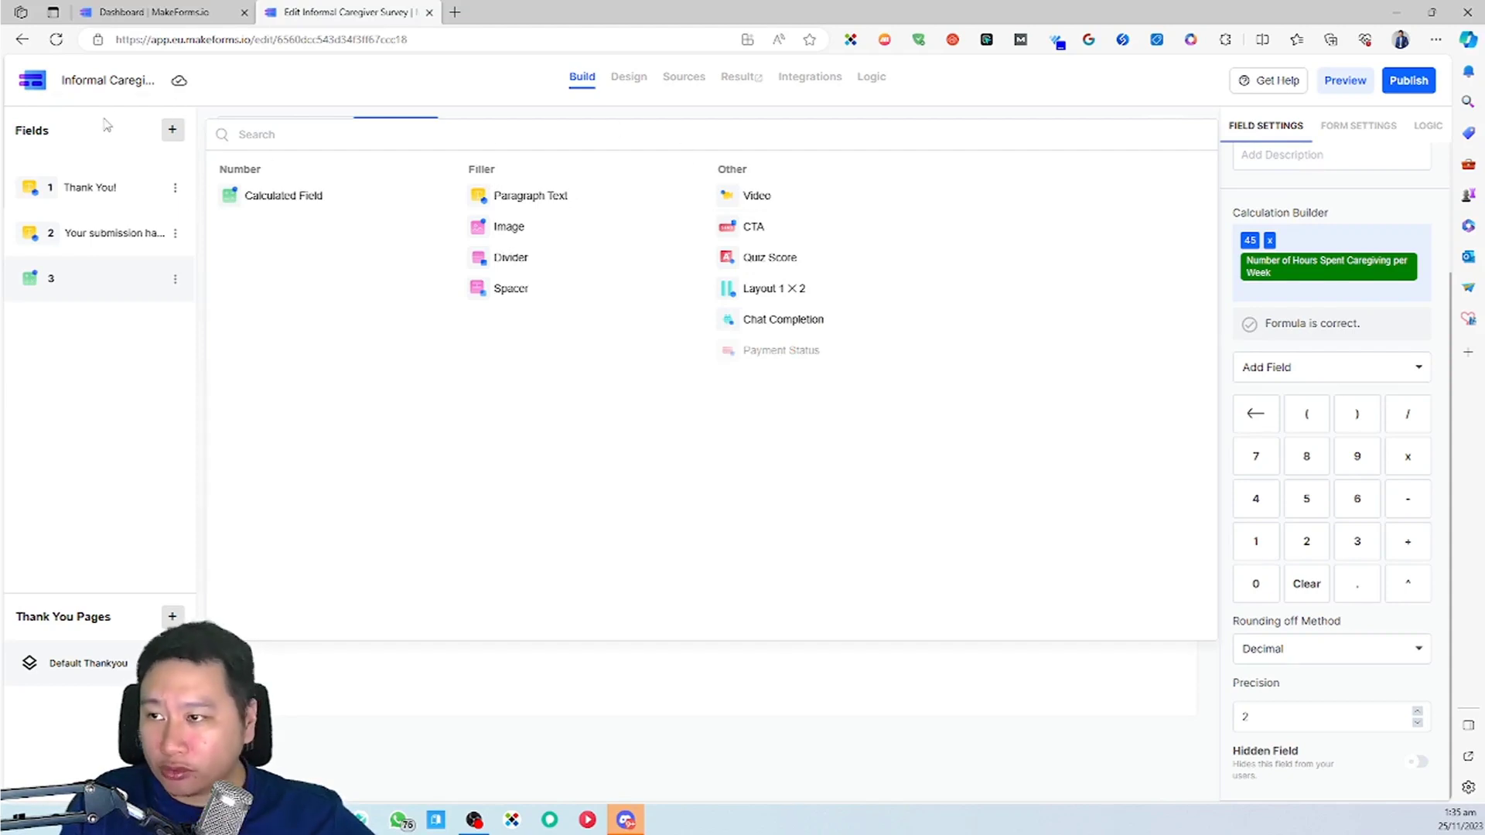
{"action": "key", "text": "ctrl+Tab"}
{"action": "key", "text": "ctrl+Tab"}
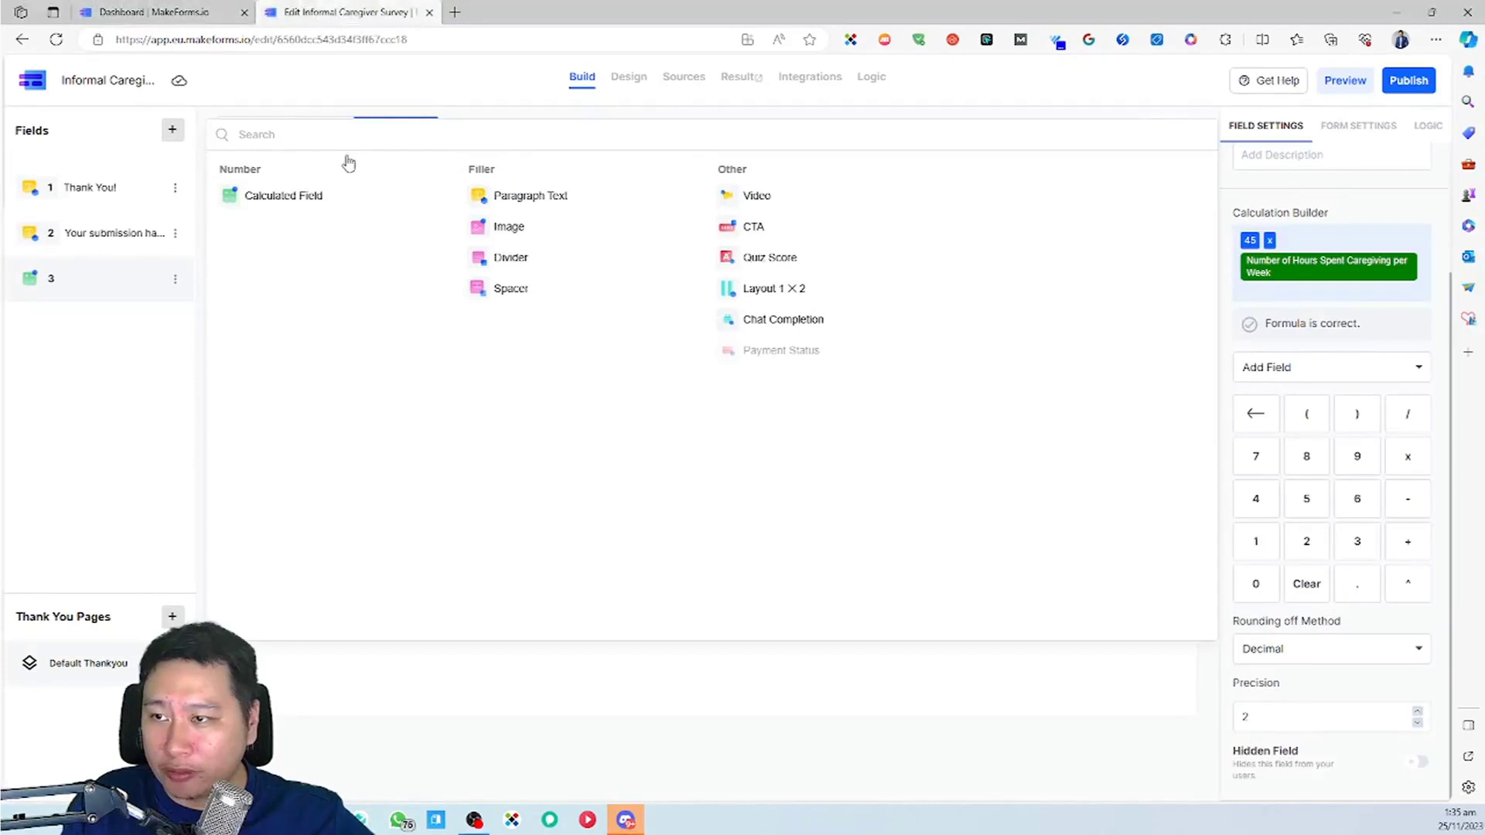
{"action": "left_click", "coordinate": [441, 680]}
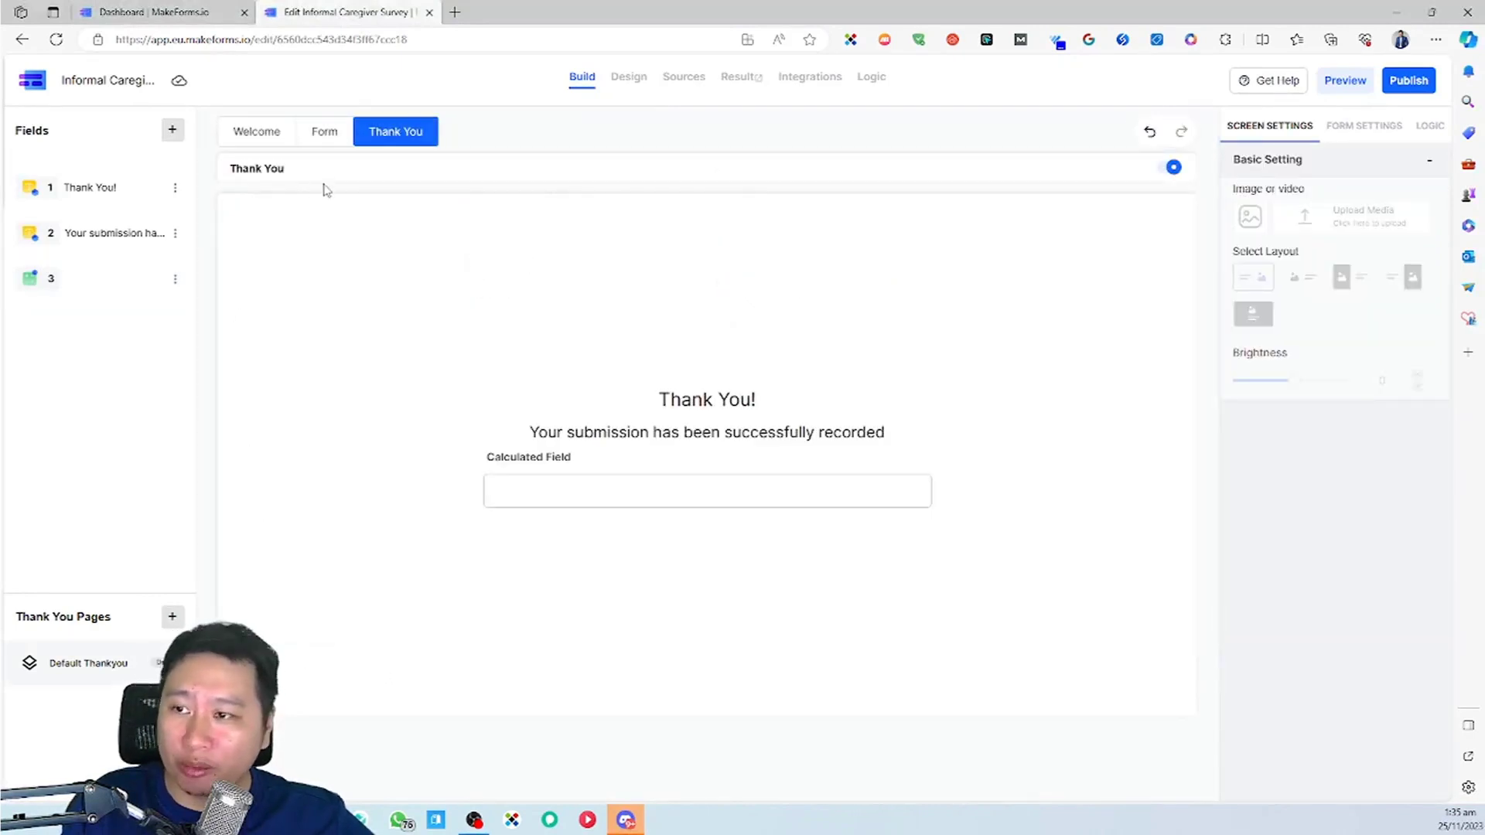
{"action": "left_click", "coordinate": [306, 139]}
{"action": "left_click", "coordinate": [174, 131]}
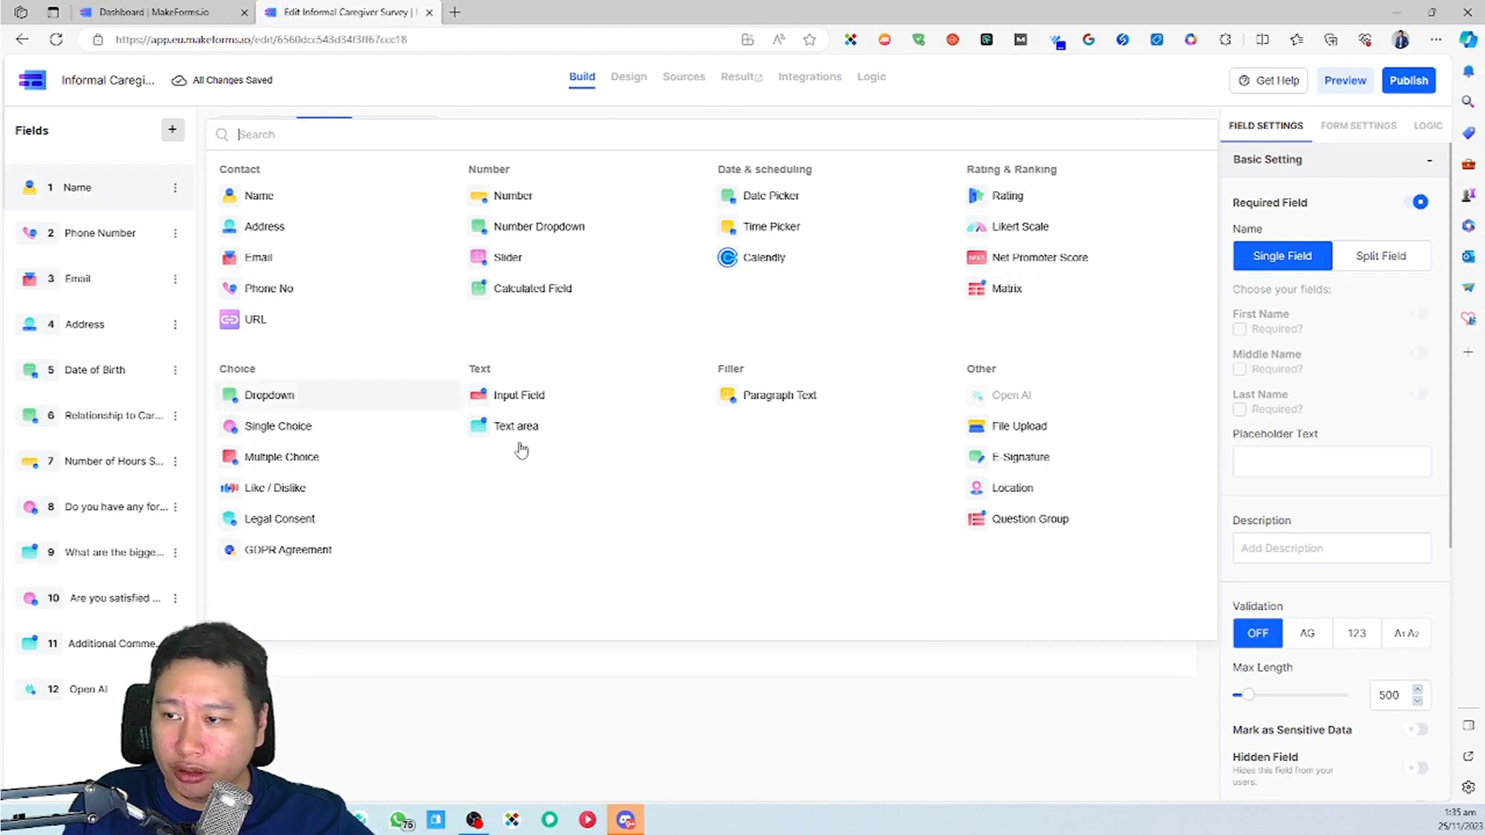
{"action": "left_click", "coordinate": [817, 697]}
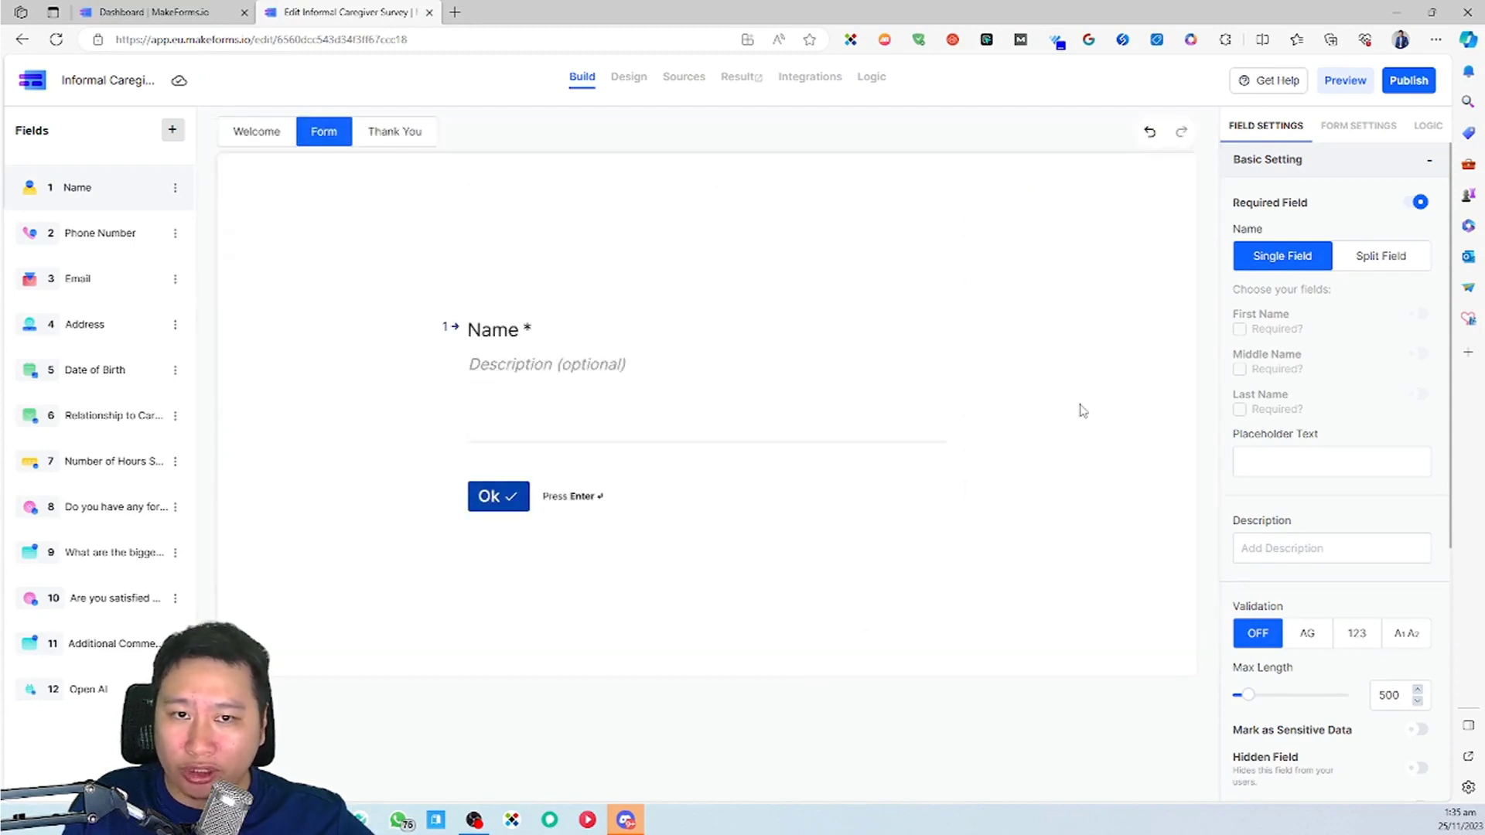
Enable payments in the form settings and add a Payment Status element to the Thank You screen.
{"action": "left_click", "coordinate": [1376, 126]}
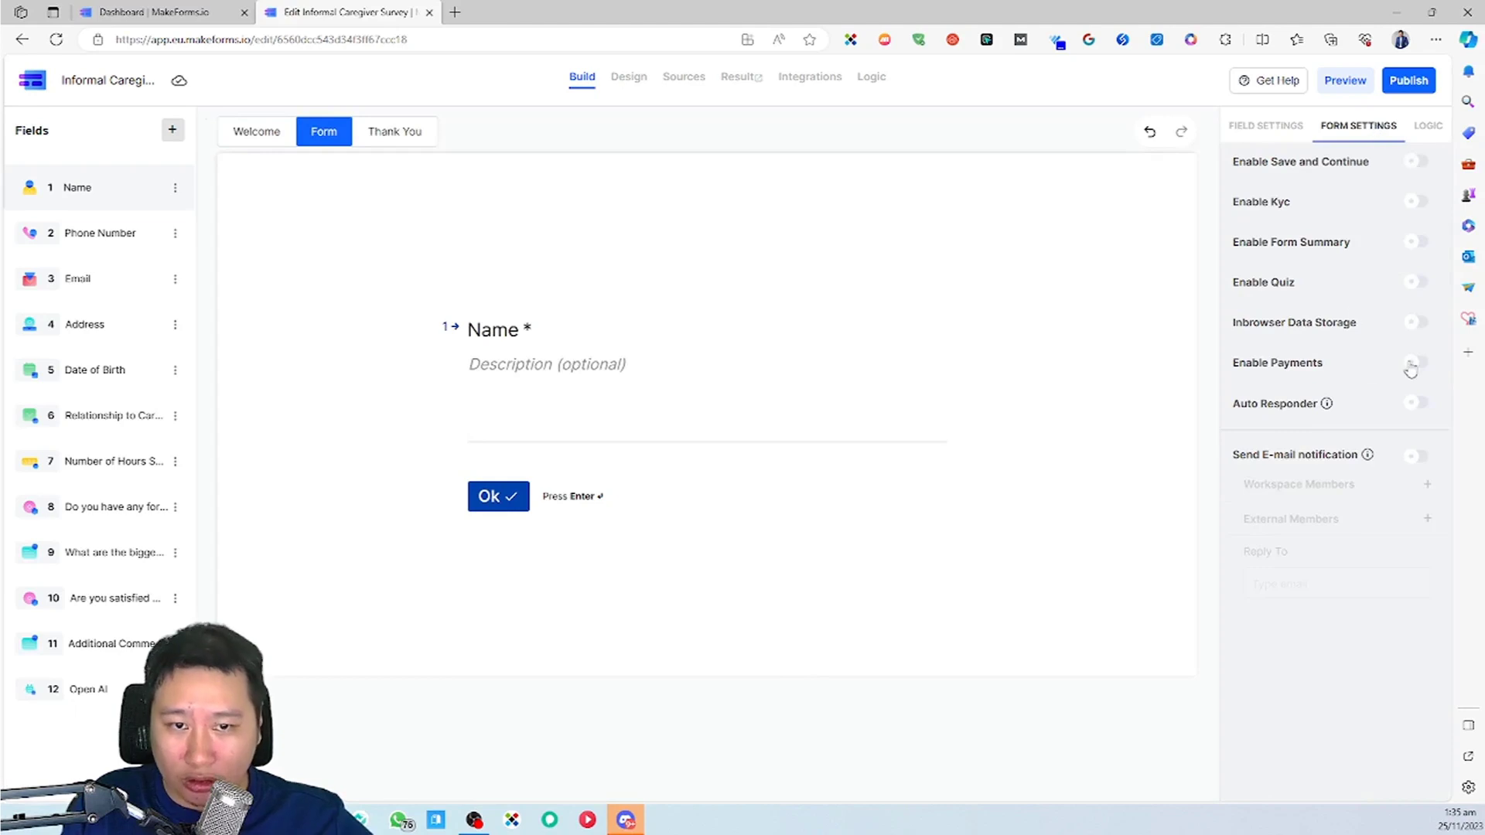
{"action": "left_click", "coordinate": [1412, 364]}
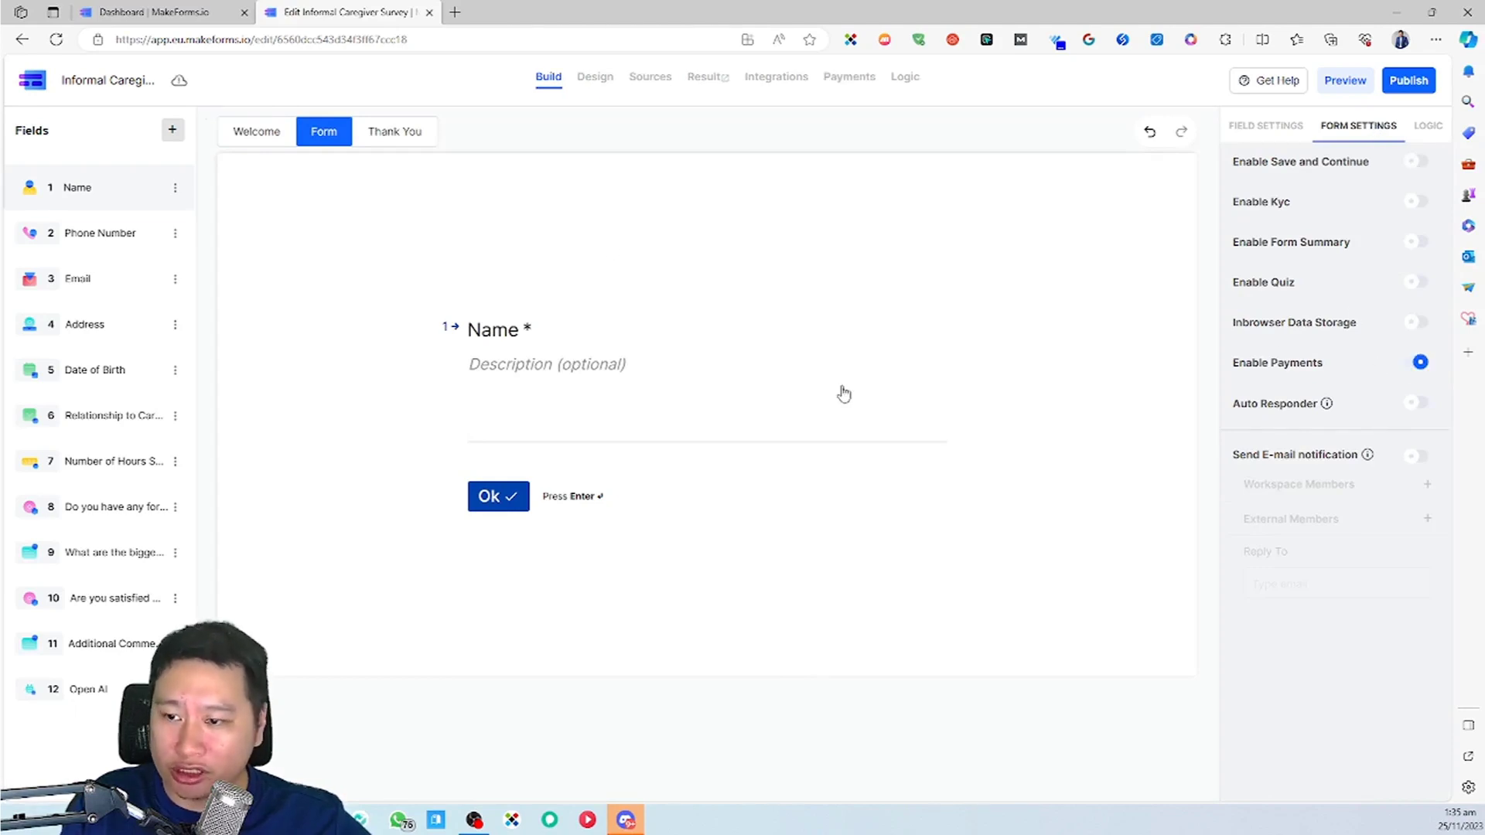
{"action": "left_click", "coordinate": [418, 139]}
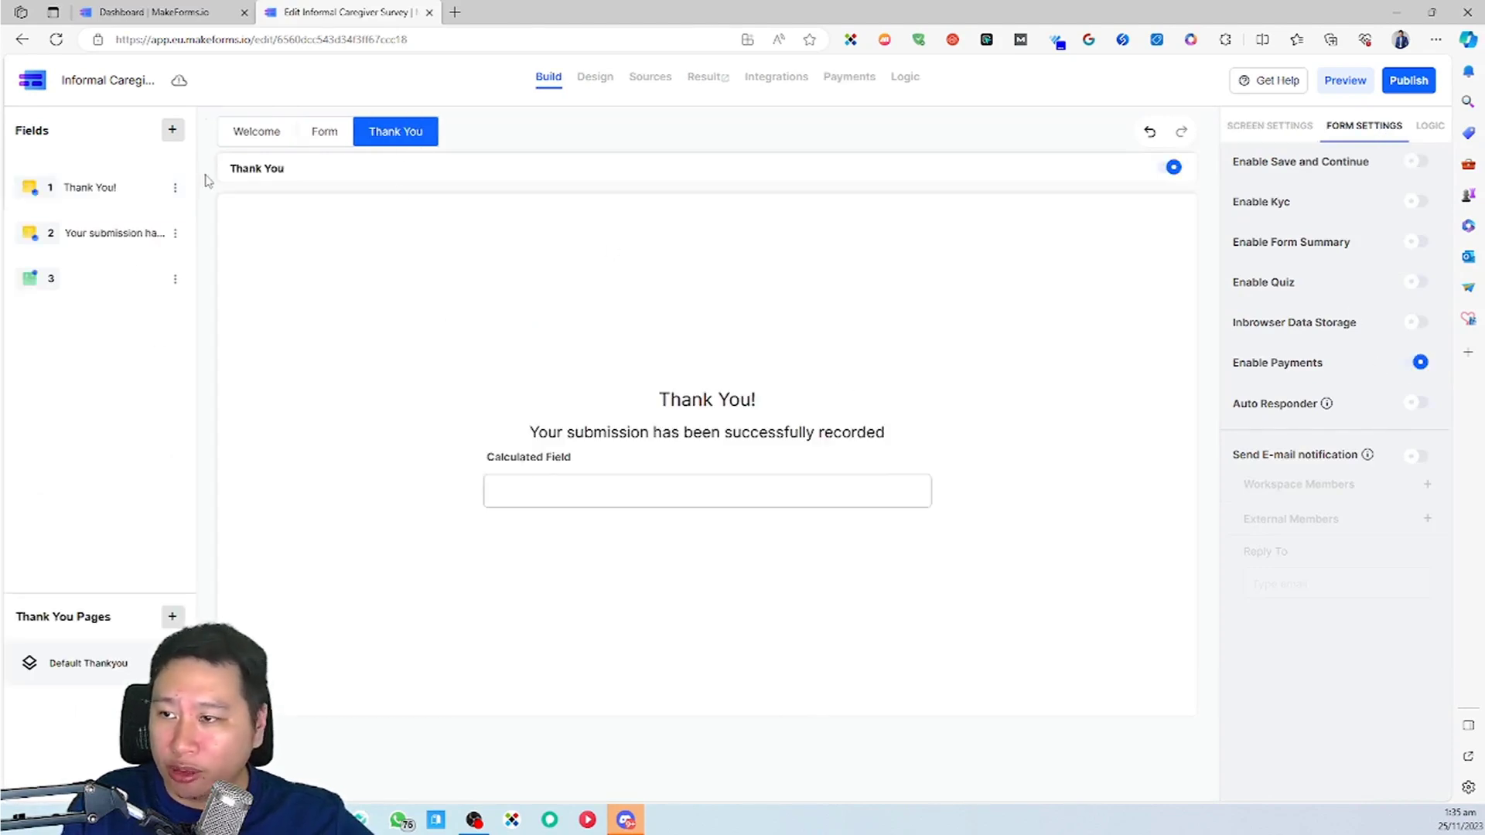
{"action": "left_click", "coordinate": [173, 130]}
{"action": "left_click", "coordinate": [822, 358]}
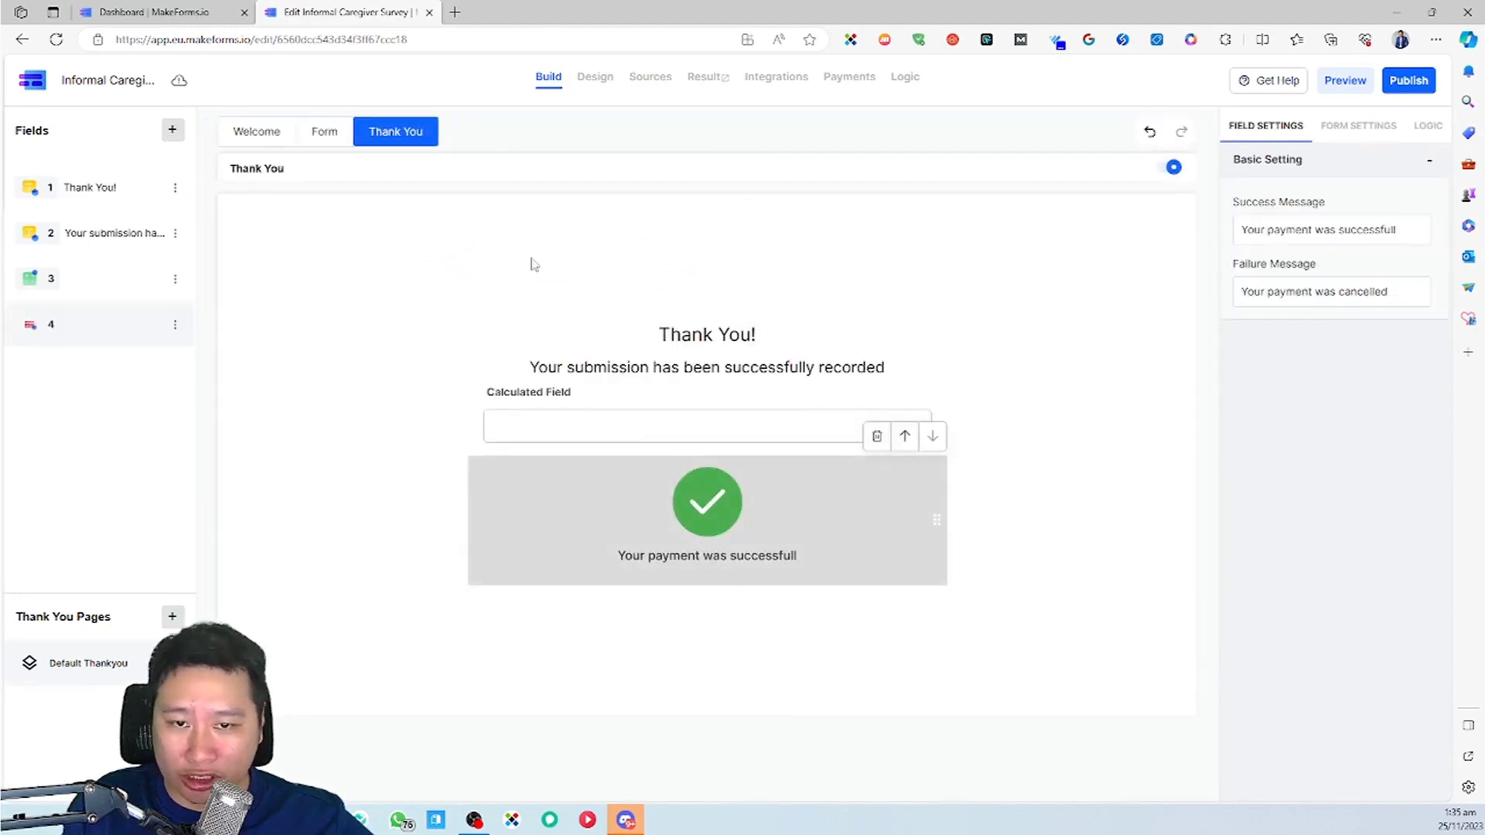
Check the Form screen's available element types and the form-wide settings for payment-related options.
{"action": "left_click", "coordinate": [319, 132]}
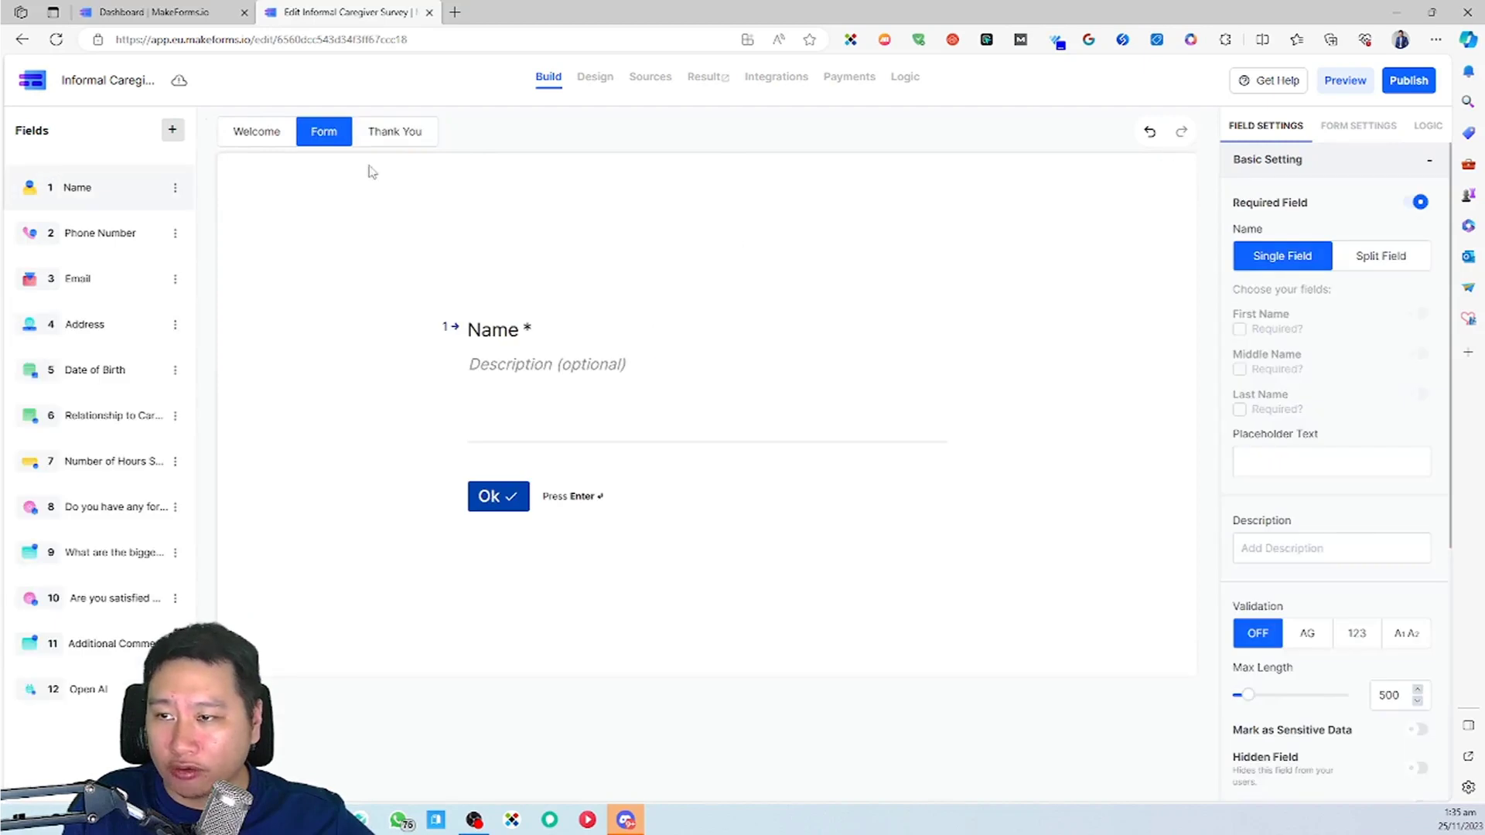
{"action": "left_click", "coordinate": [172, 130]}
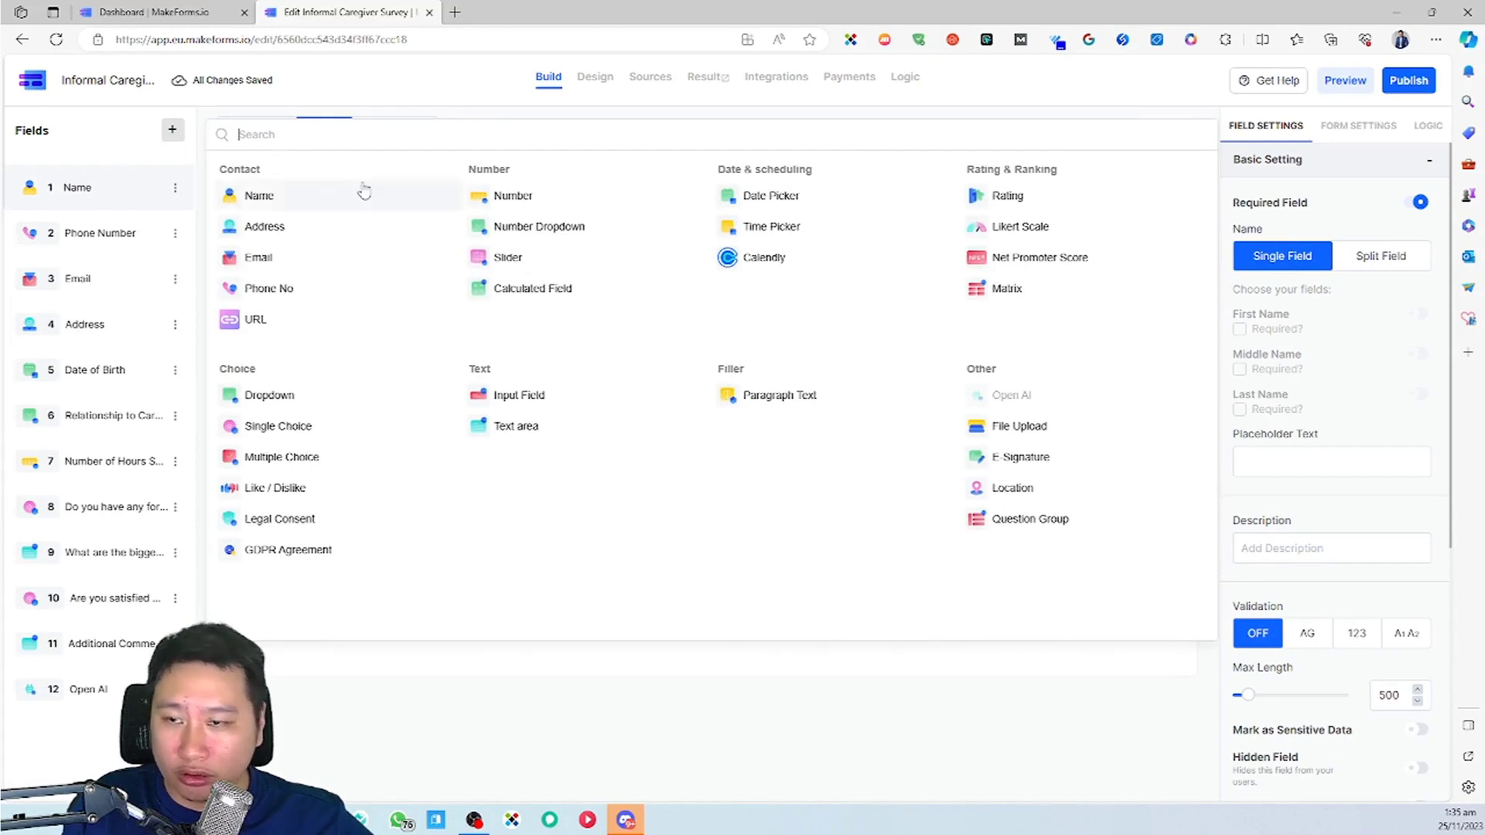
{"action": "left_click", "coordinate": [416, 101]}
{"action": "left_click", "coordinate": [1359, 126]}
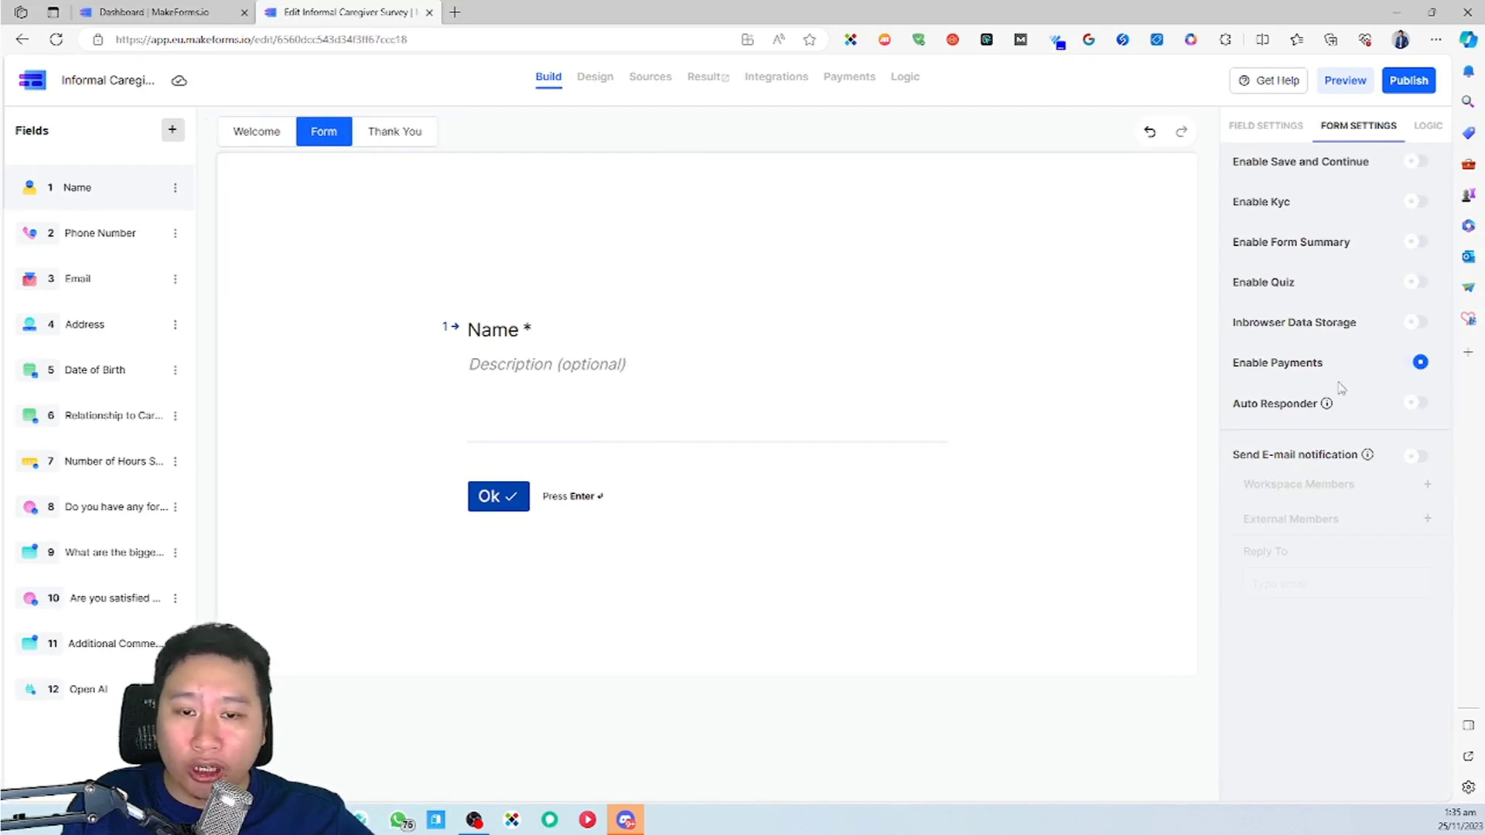
{"action": "mouse_move", "coordinate": [1326, 403]}
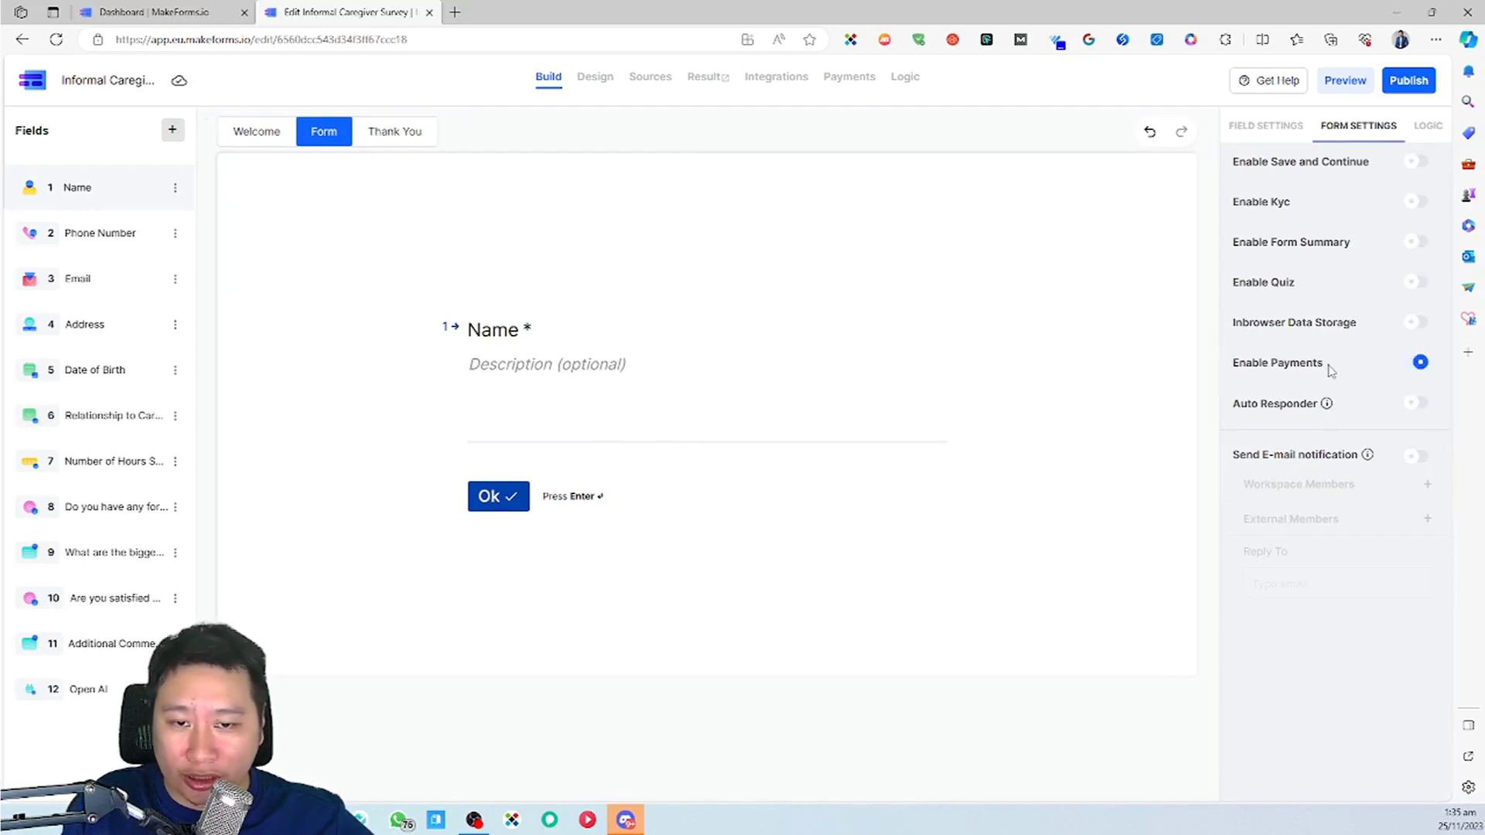
Review the Open AI field on the Form screen and the elements on the Thank You screen.
{"action": "left_click", "coordinate": [106, 688]}
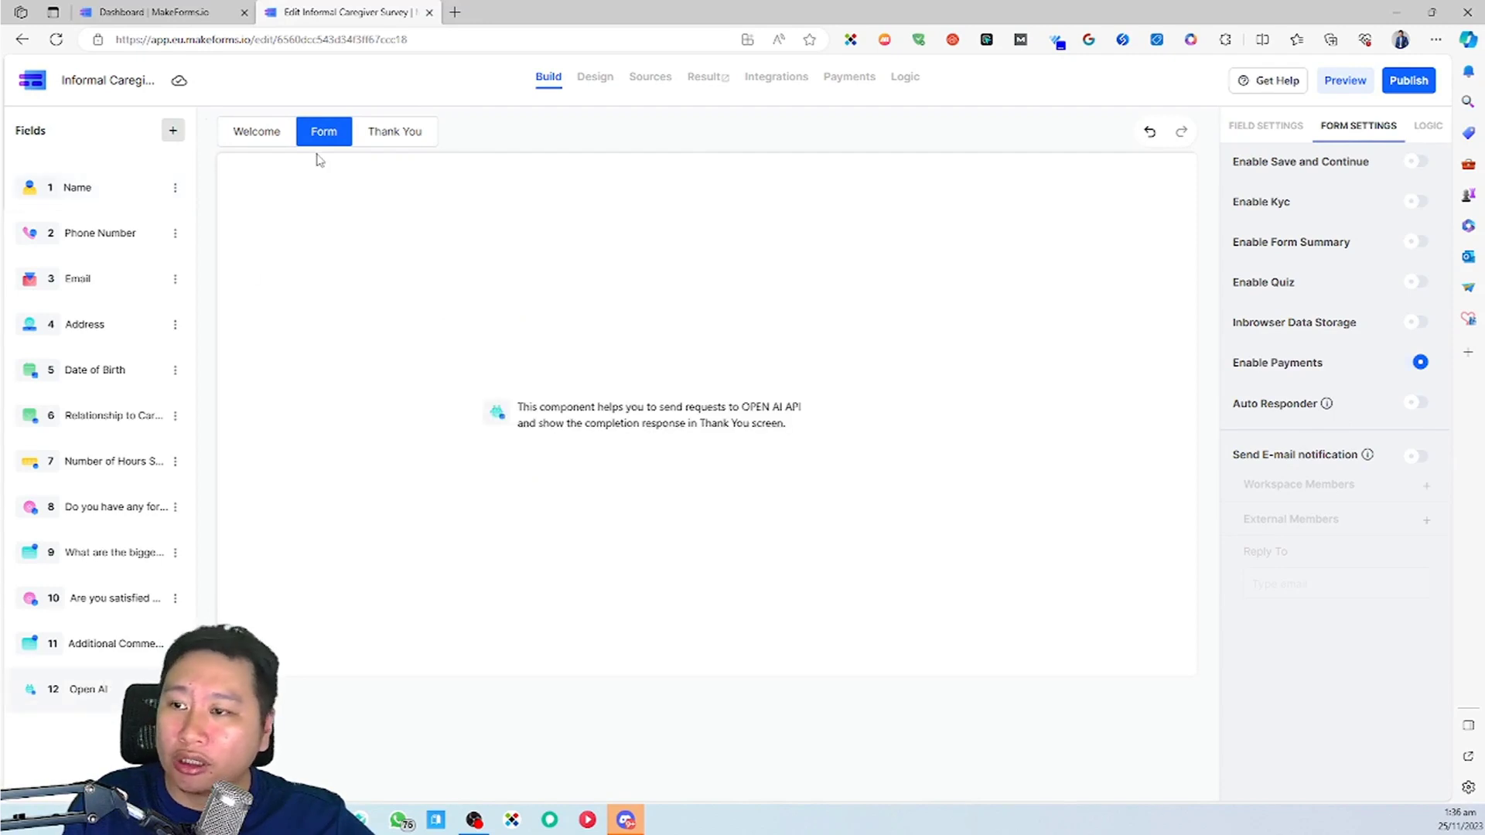
{"action": "left_click", "coordinate": [409, 129]}
{"action": "left_click", "coordinate": [331, 134]}
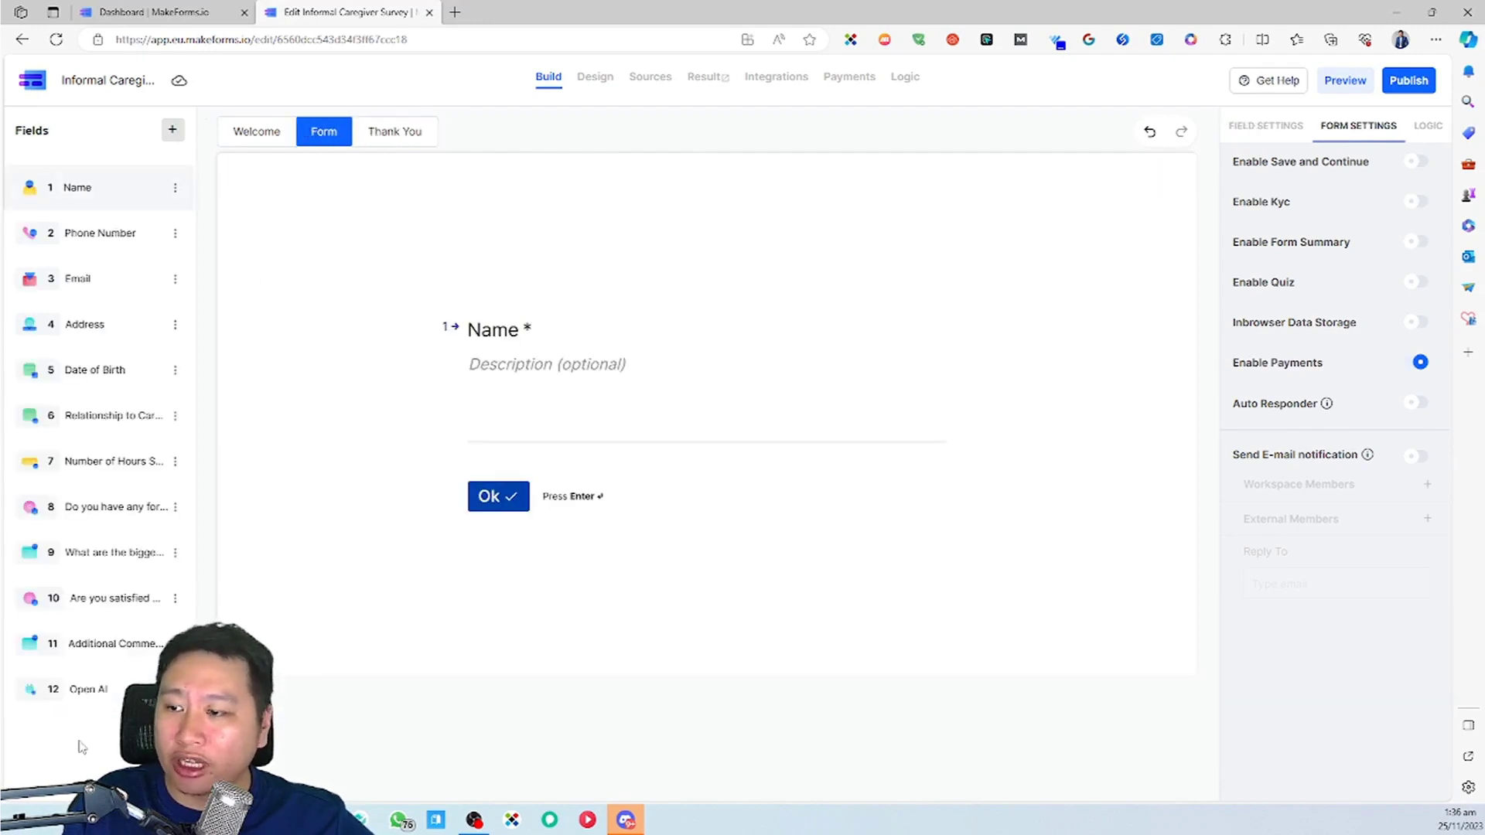
{"action": "left_click", "coordinate": [98, 696]}
{"action": "left_click", "coordinate": [367, 133]}
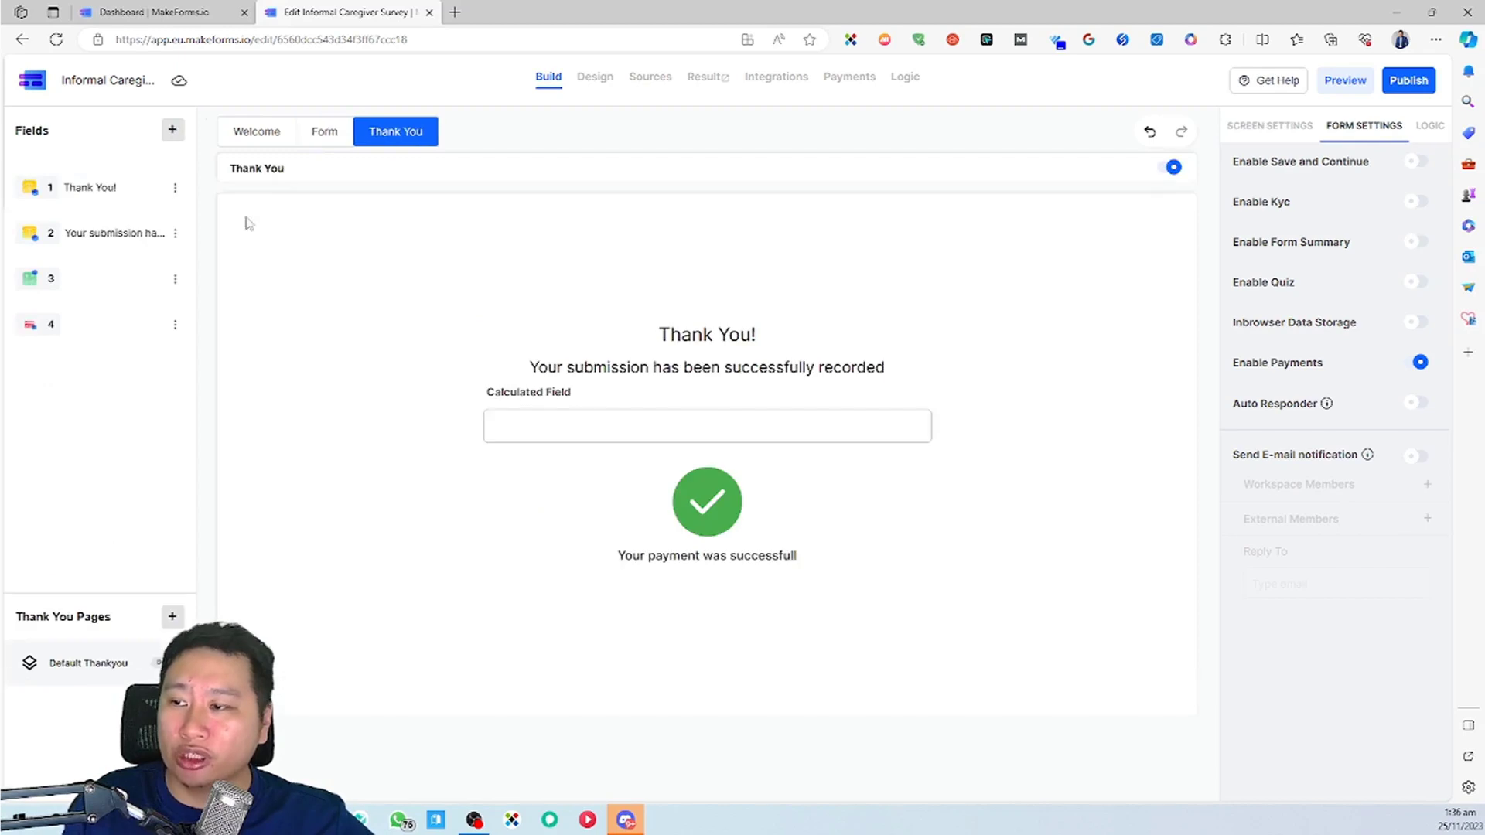
{"action": "left_click", "coordinate": [86, 188]}
{"action": "left_click", "coordinate": [94, 233]}
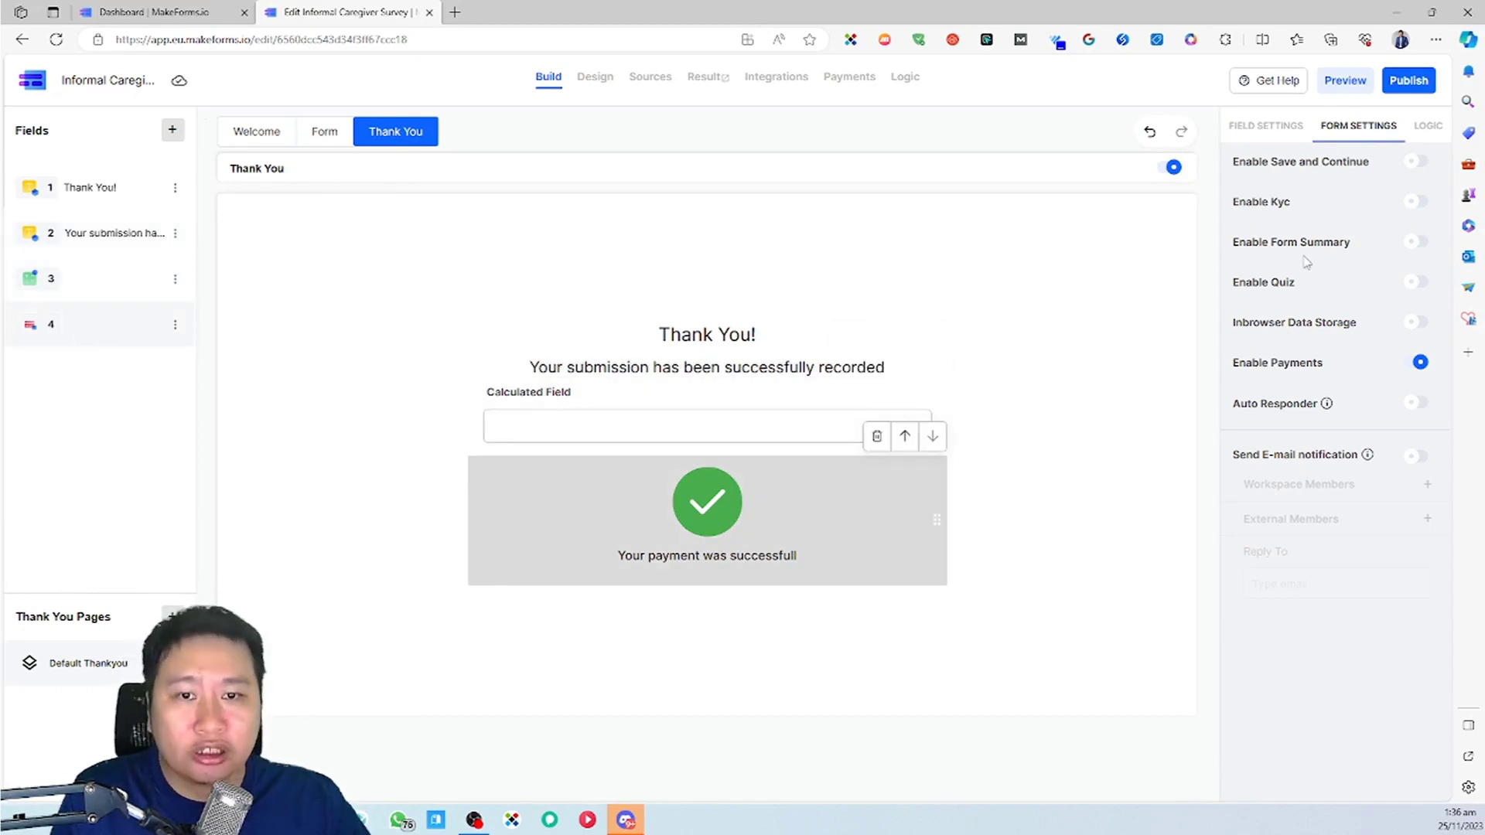
Enable Kyc in the form settings.
{"action": "left_click", "coordinate": [1412, 202]}
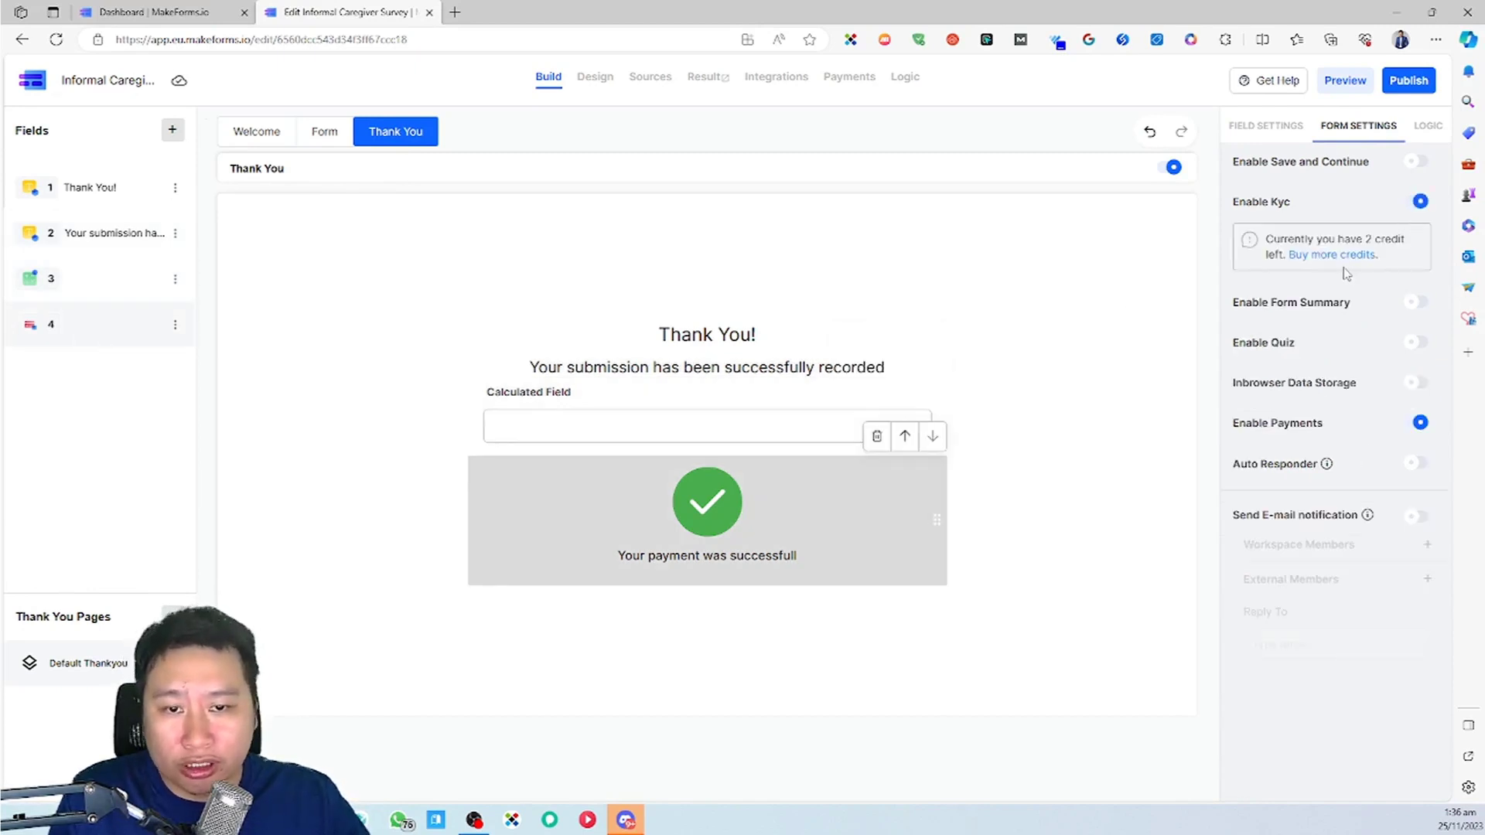
{"action": "left_click", "coordinate": [1420, 203]}
{"action": "left_click", "coordinate": [1413, 202]}
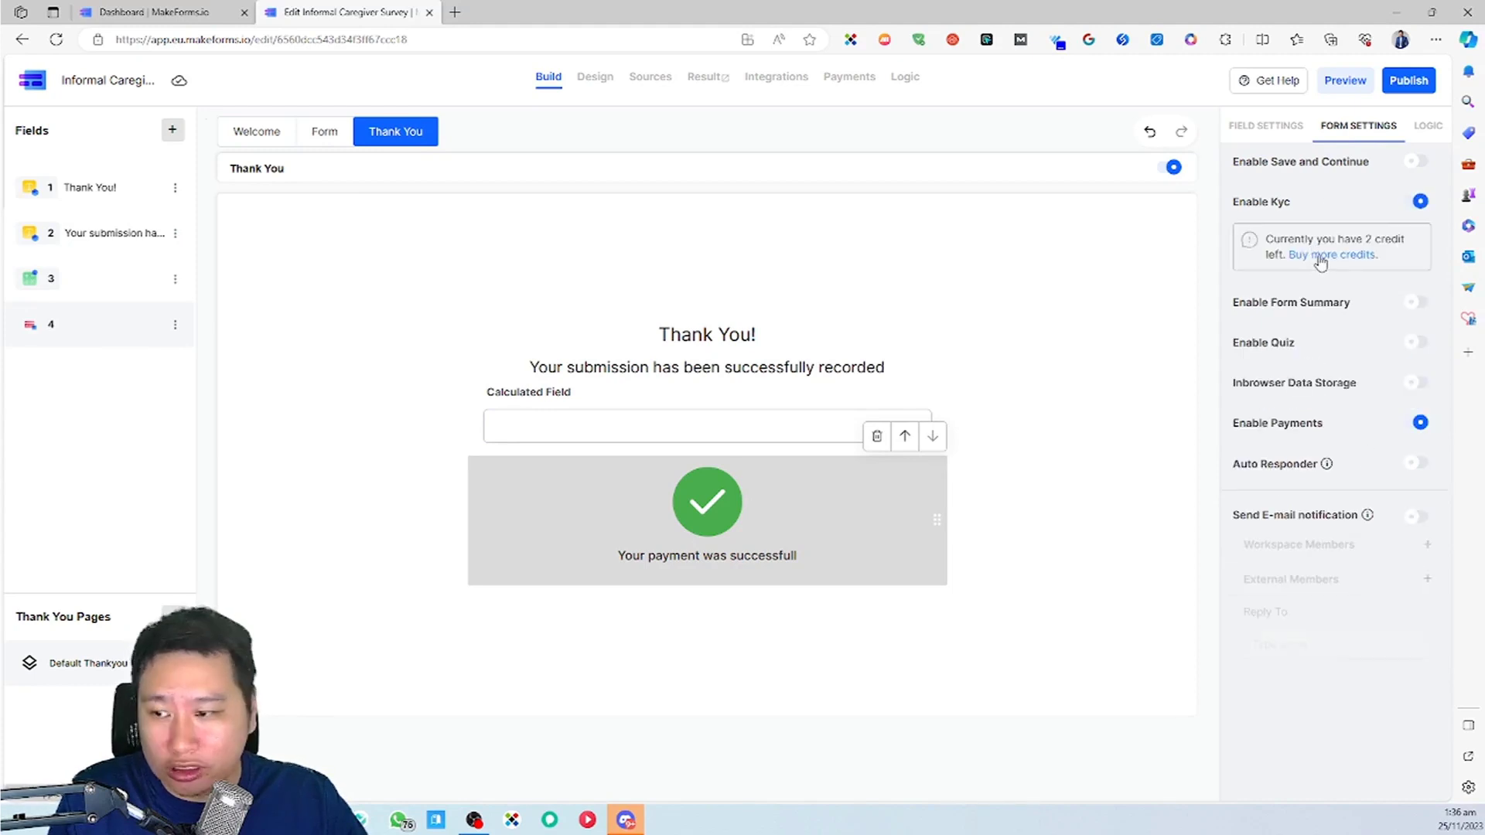
Open the page for buying more KYC credits in a new tab and review the mobile verification, email and KYC credit packages.
{"action": "right_click", "coordinate": [1319, 263]}
{"action": "left_click", "coordinate": [1308, 268]}
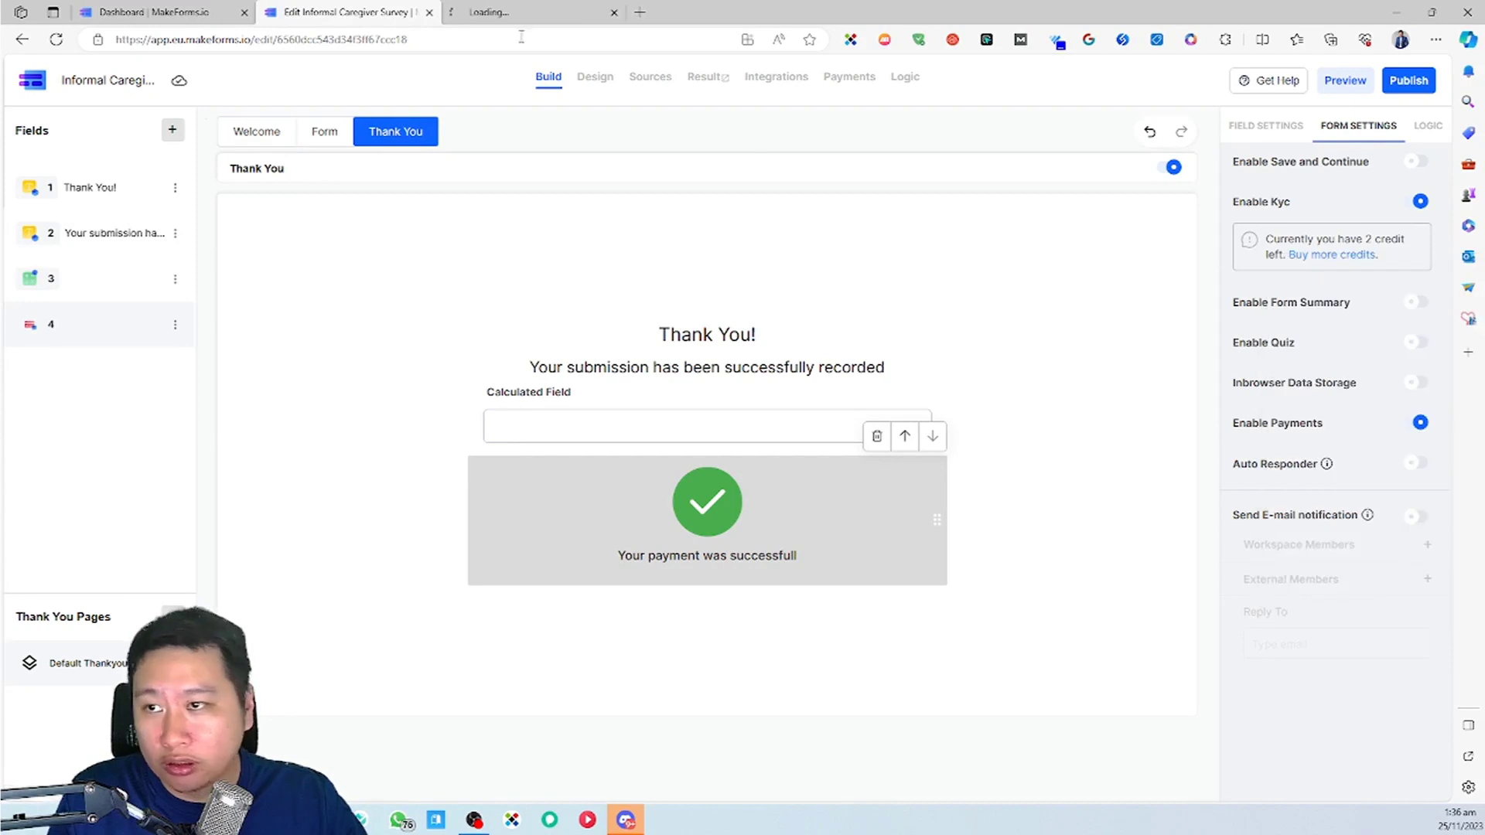
{"action": "left_click", "coordinate": [562, 9]}
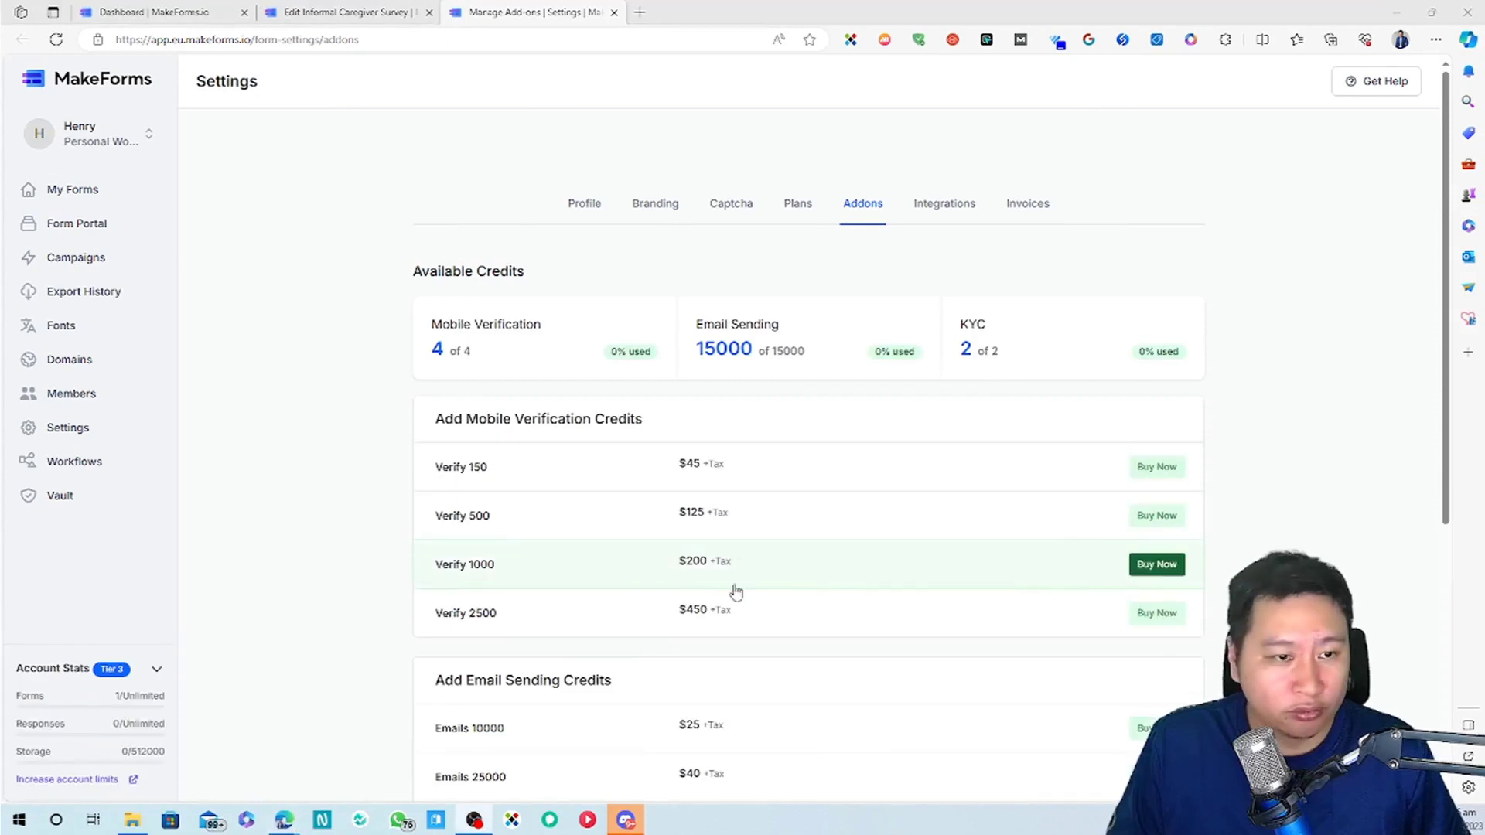
{"action": "scroll", "coordinate": [808, 457], "scroll_direction": "down", "scroll_amount": 5}
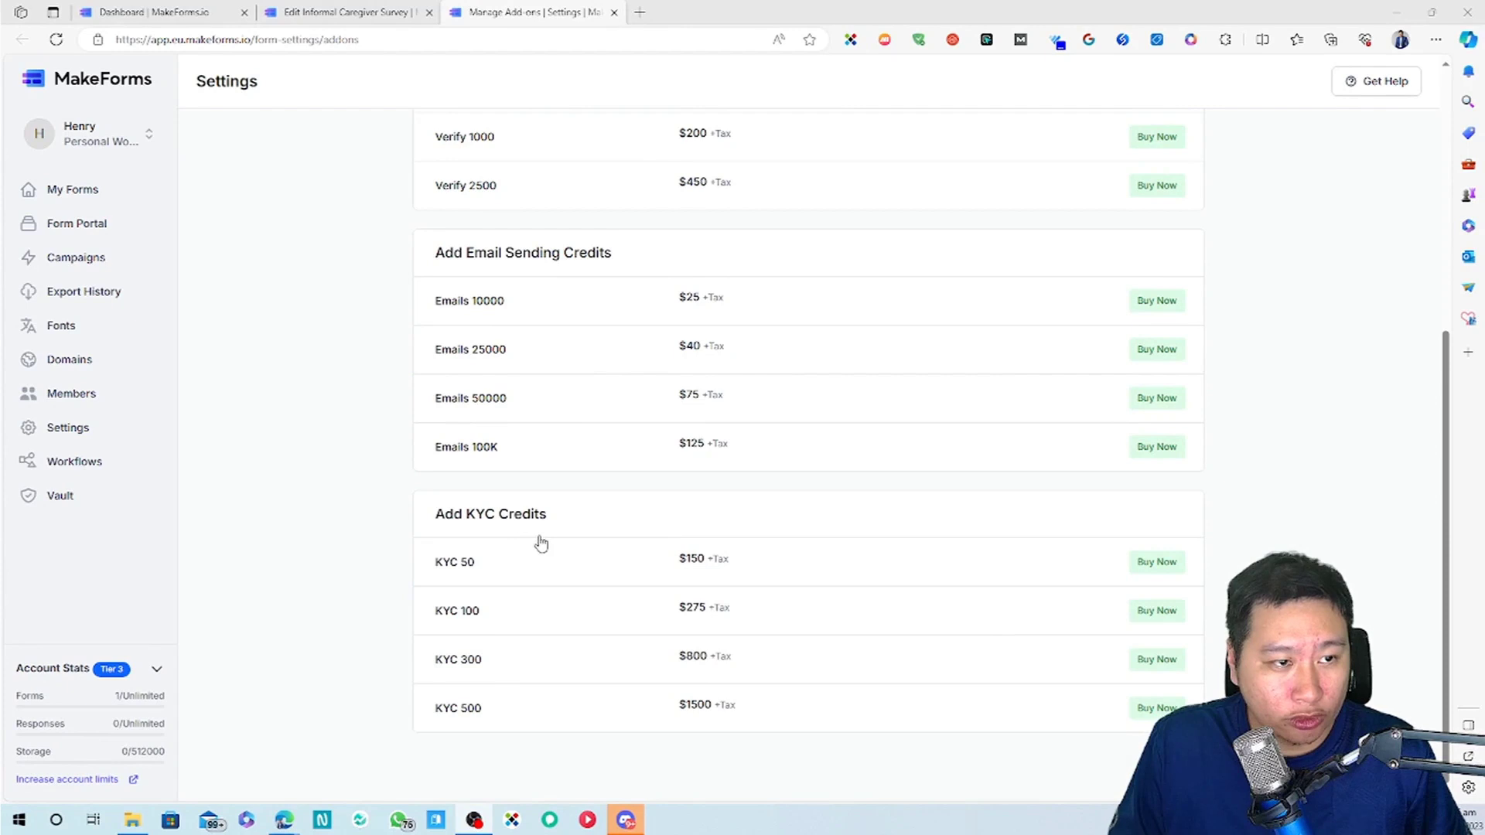
{"action": "scroll", "coordinate": [518, 576], "scroll_direction": "up", "scroll_amount": 4}
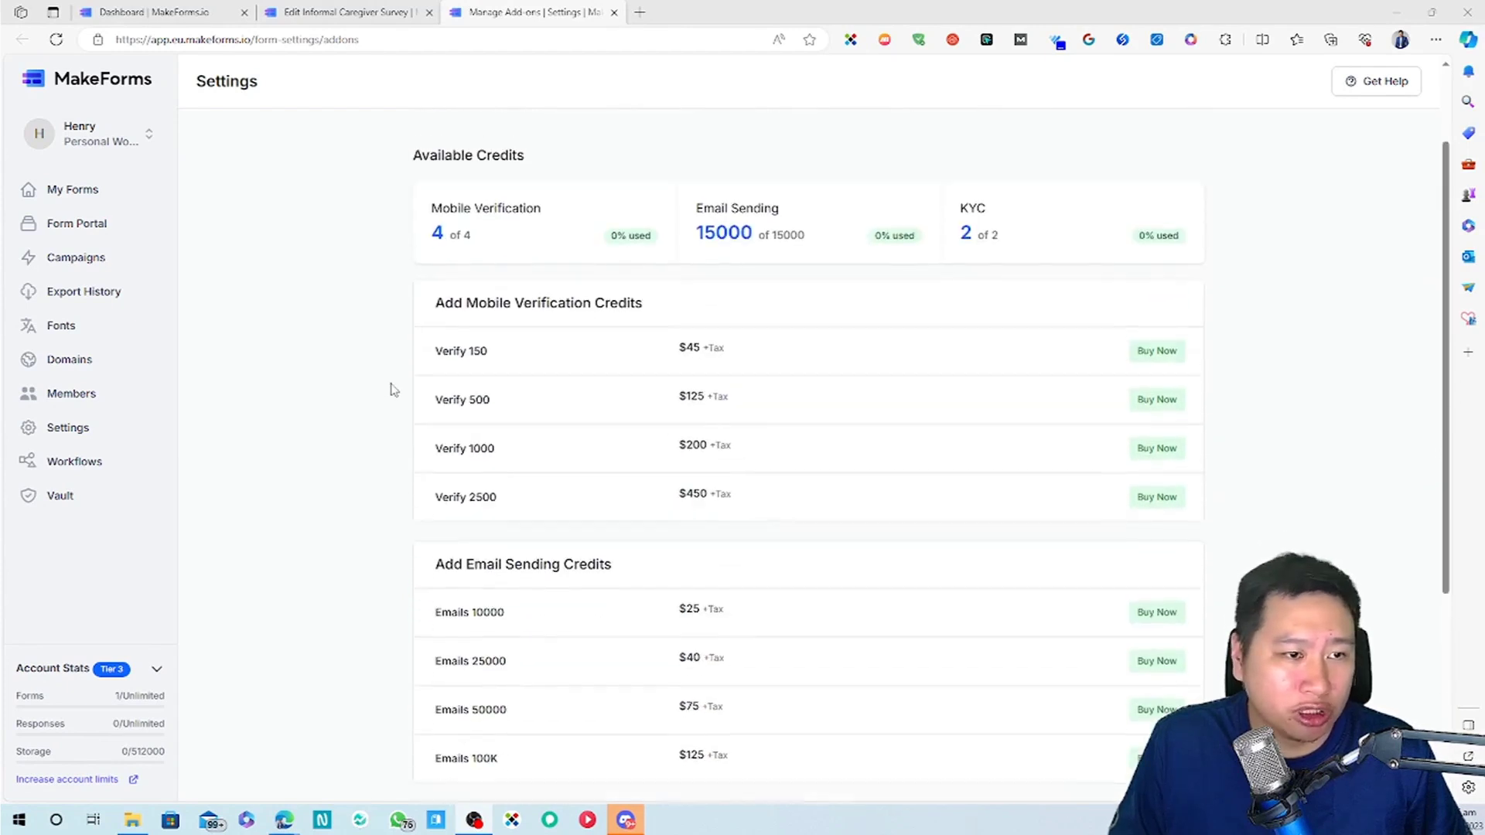
{"action": "scroll", "coordinate": [390, 389], "scroll_direction": "down", "scroll_amount": 4}
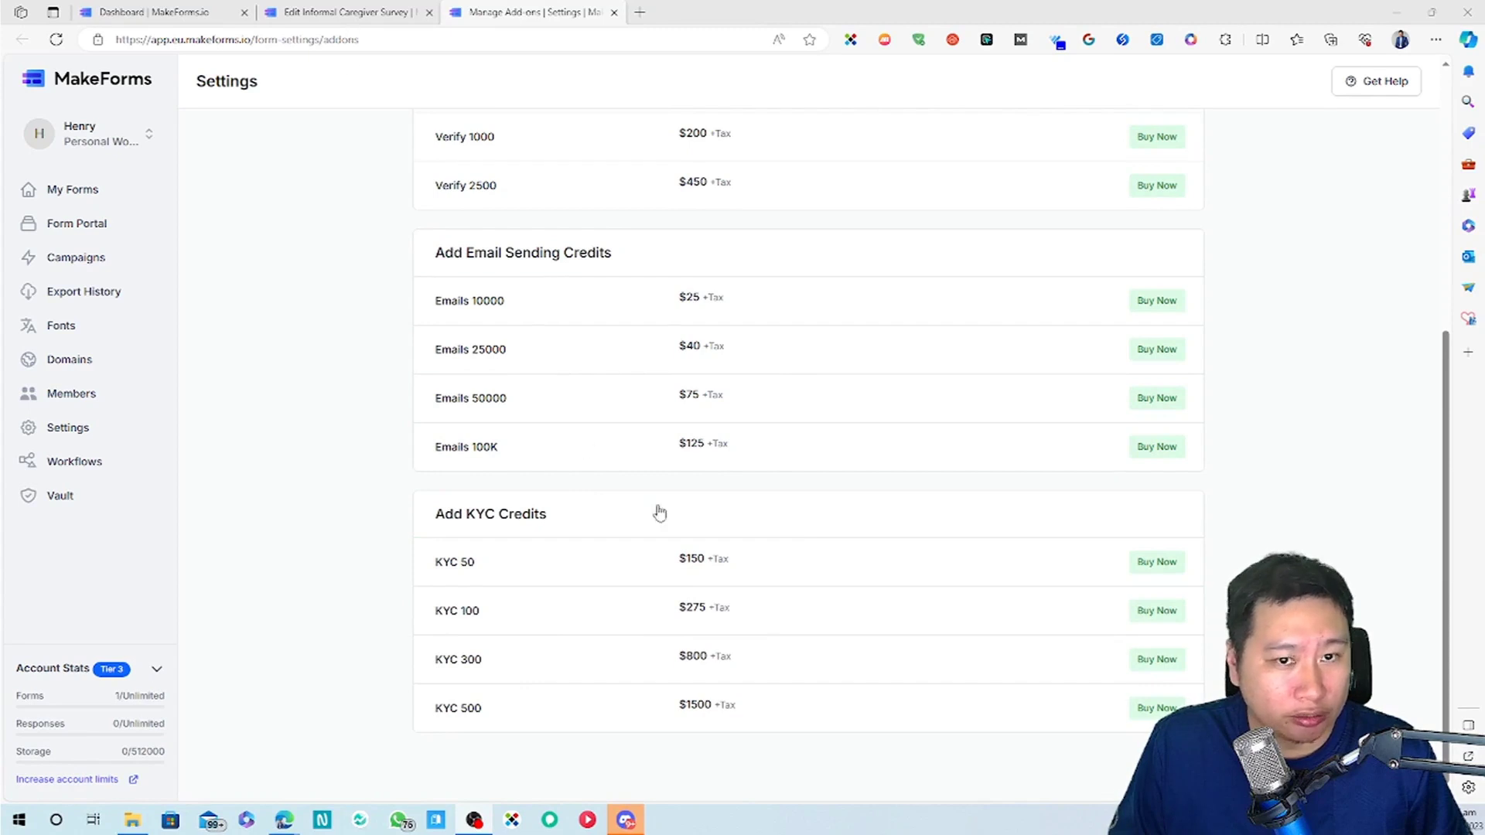
{"action": "scroll", "coordinate": [660, 513], "scroll_direction": "up", "scroll_amount": 5}
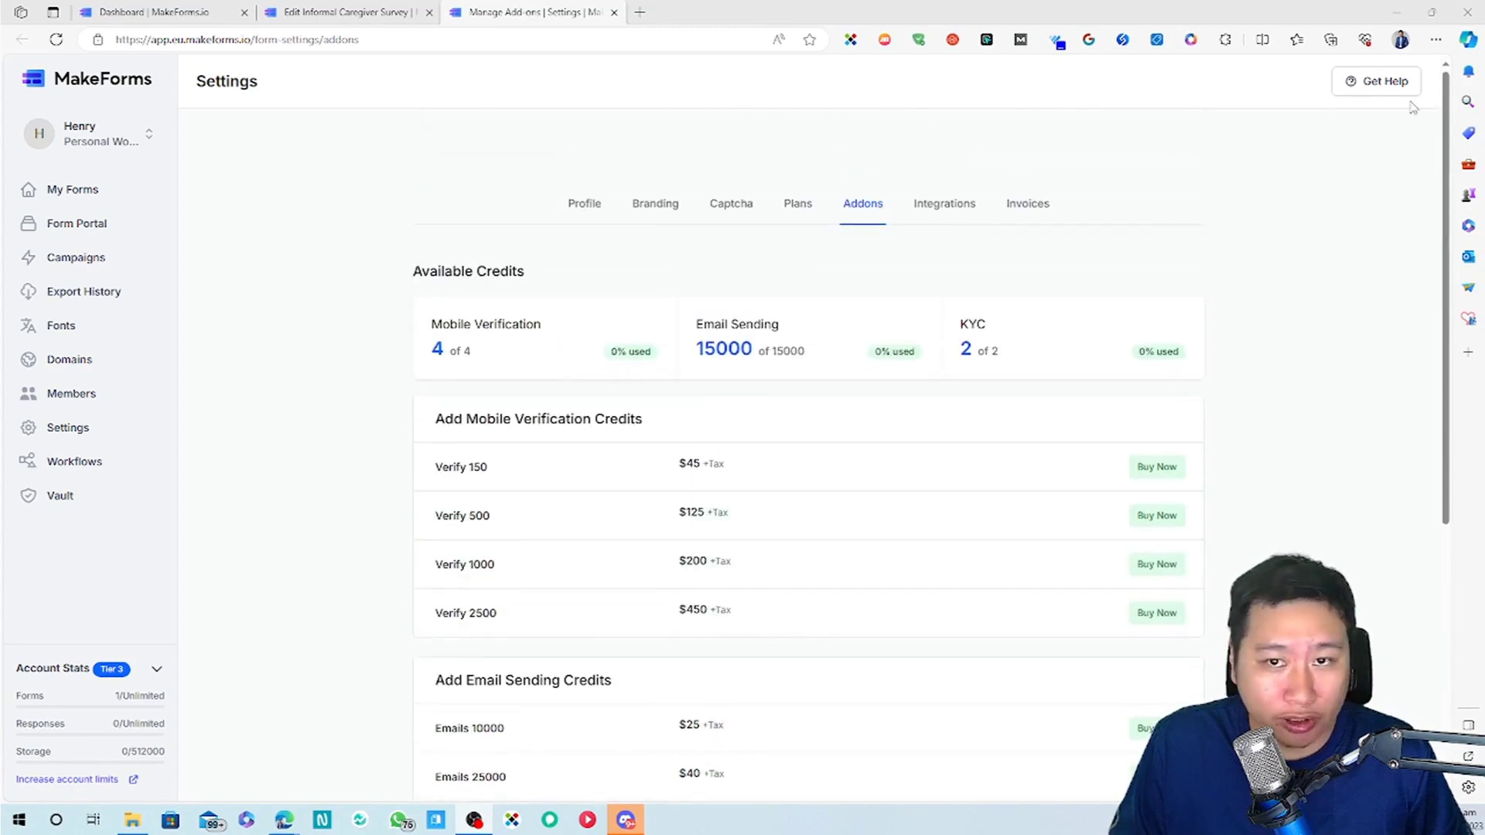
{"action": "left_click", "coordinate": [1388, 82]}
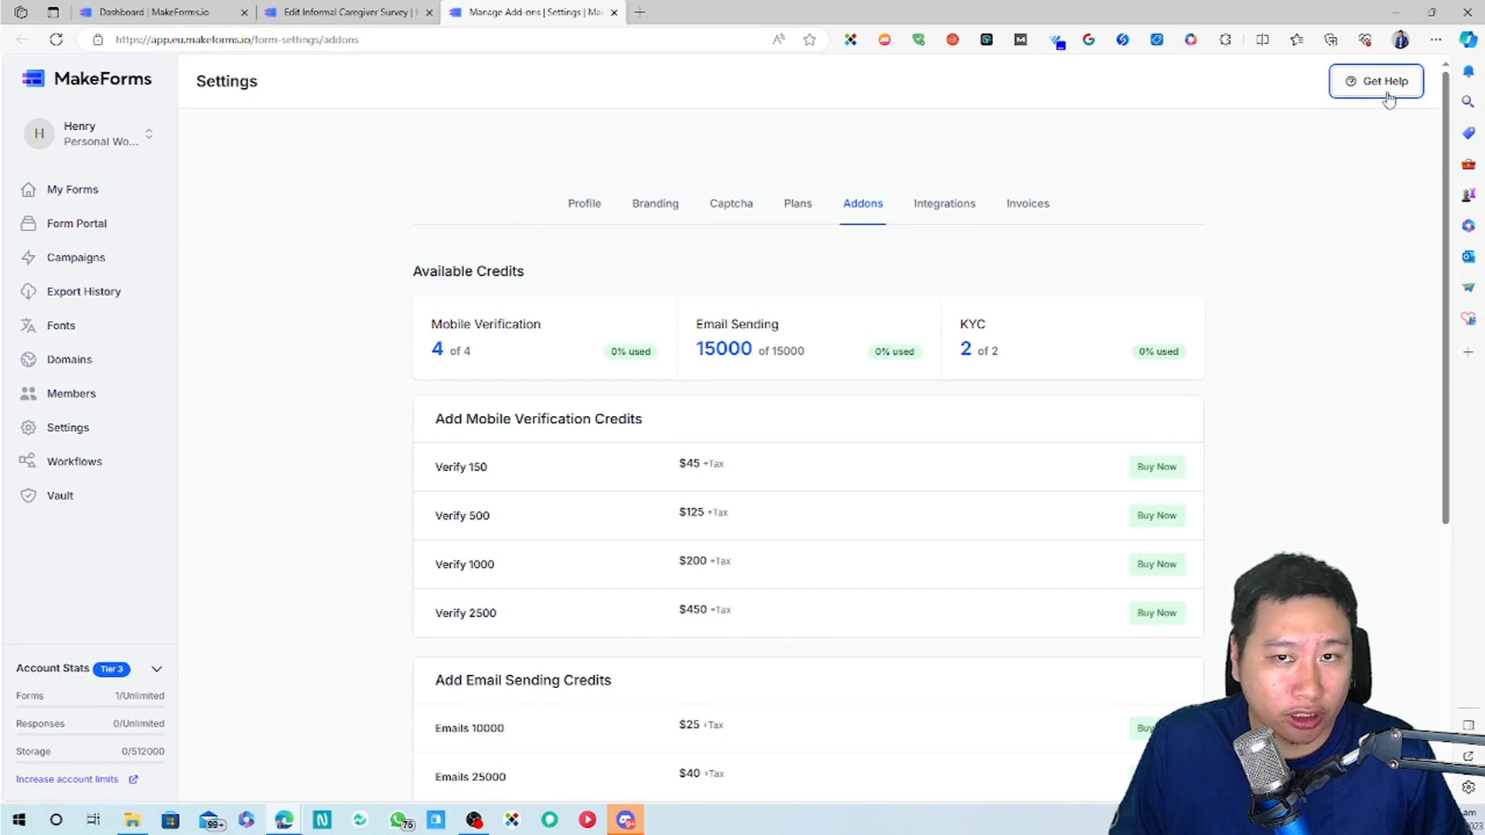
{"action": "left_click", "coordinate": [1143, 372]}
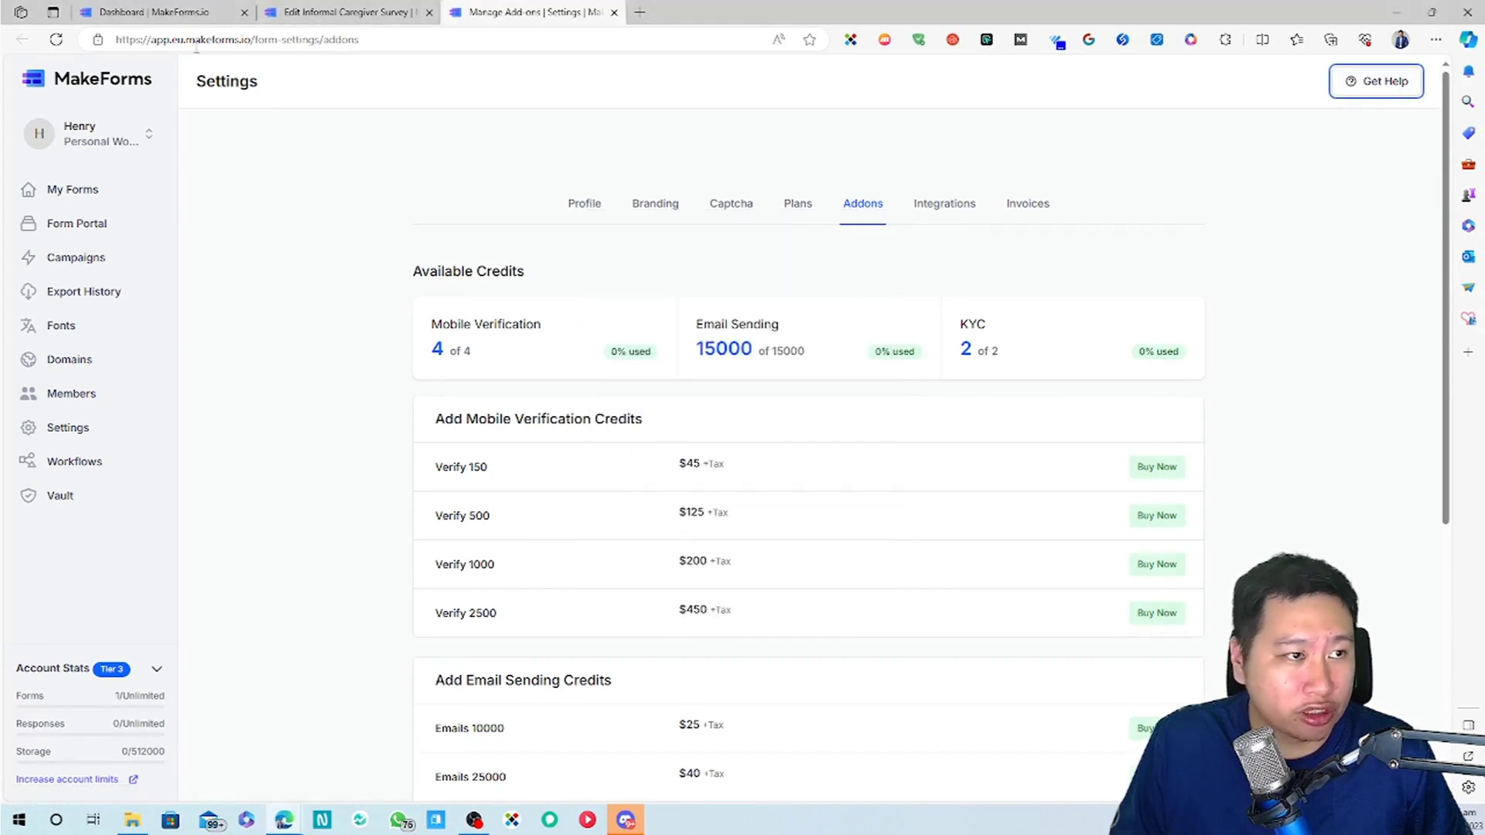
Open the makeforms.io website in a new browser tab.
{"action": "left_click", "coordinate": [298, 39]}
{"action": "left_click", "coordinate": [640, 12]}
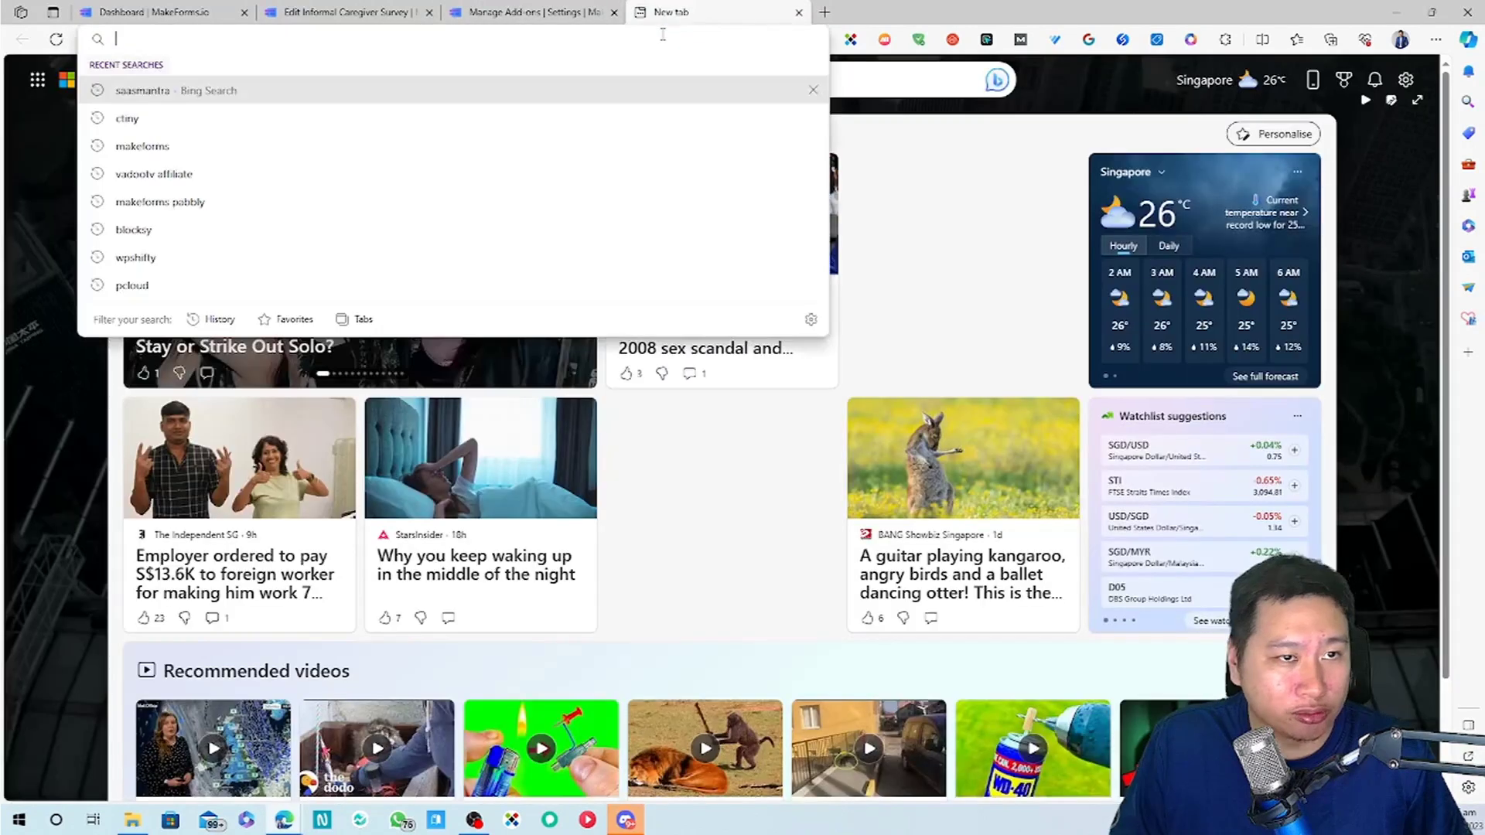
{"action": "type", "text": "makeforms.io"}
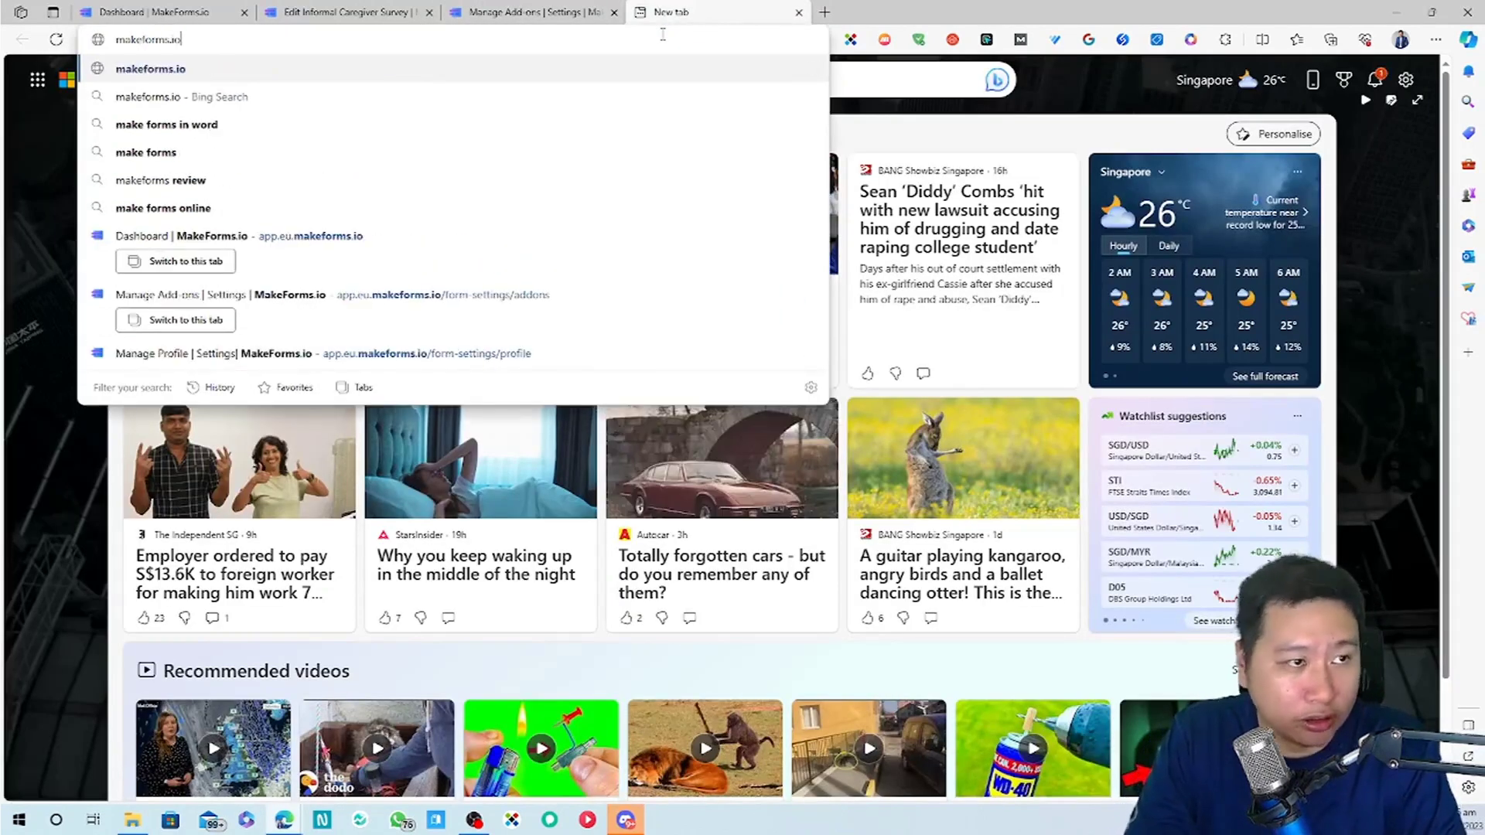
{"action": "key", "text": "Return"}
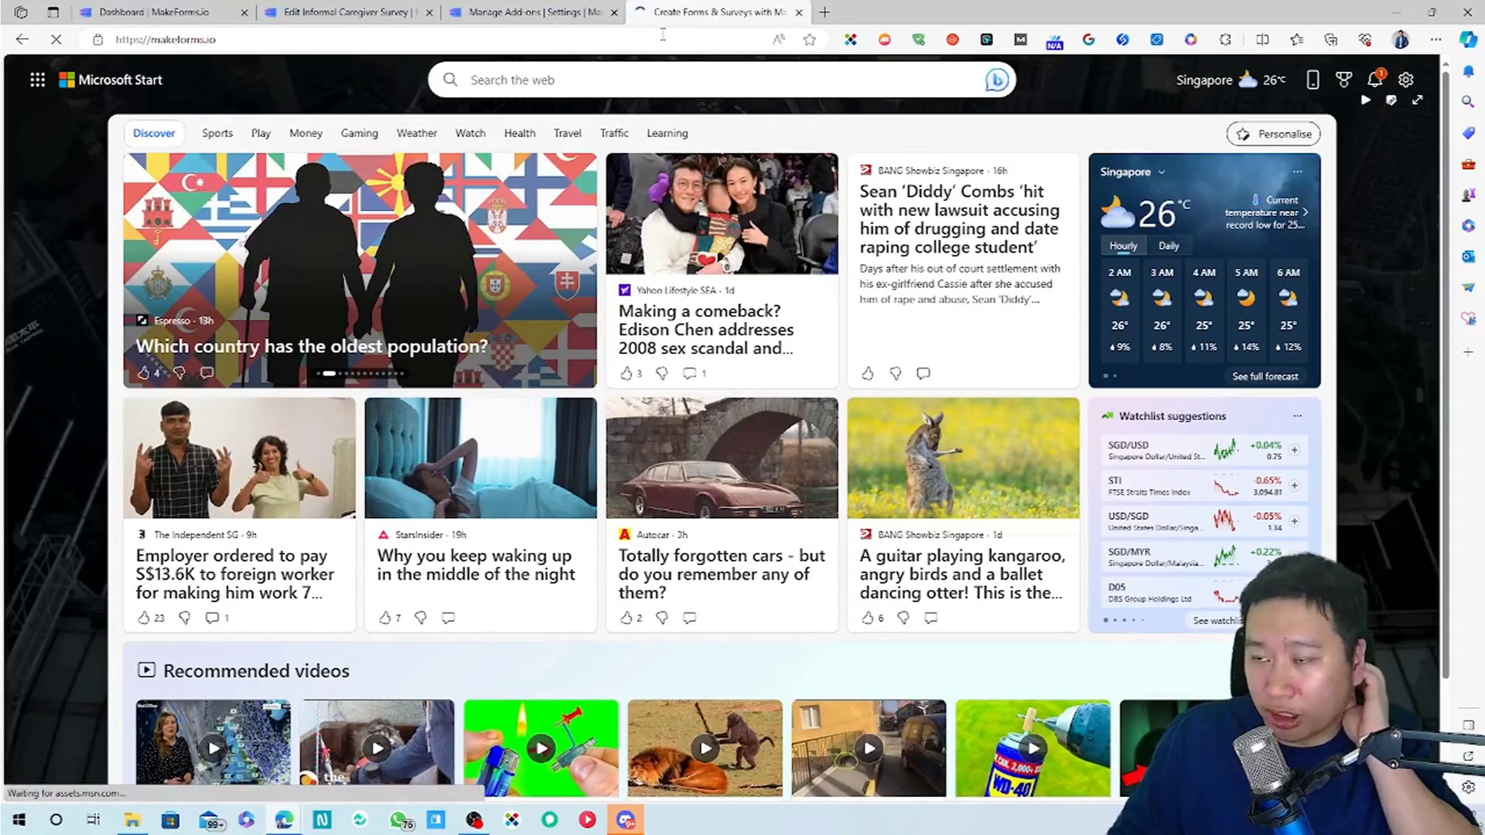
{"action": "left_click", "coordinate": [480, 8]}
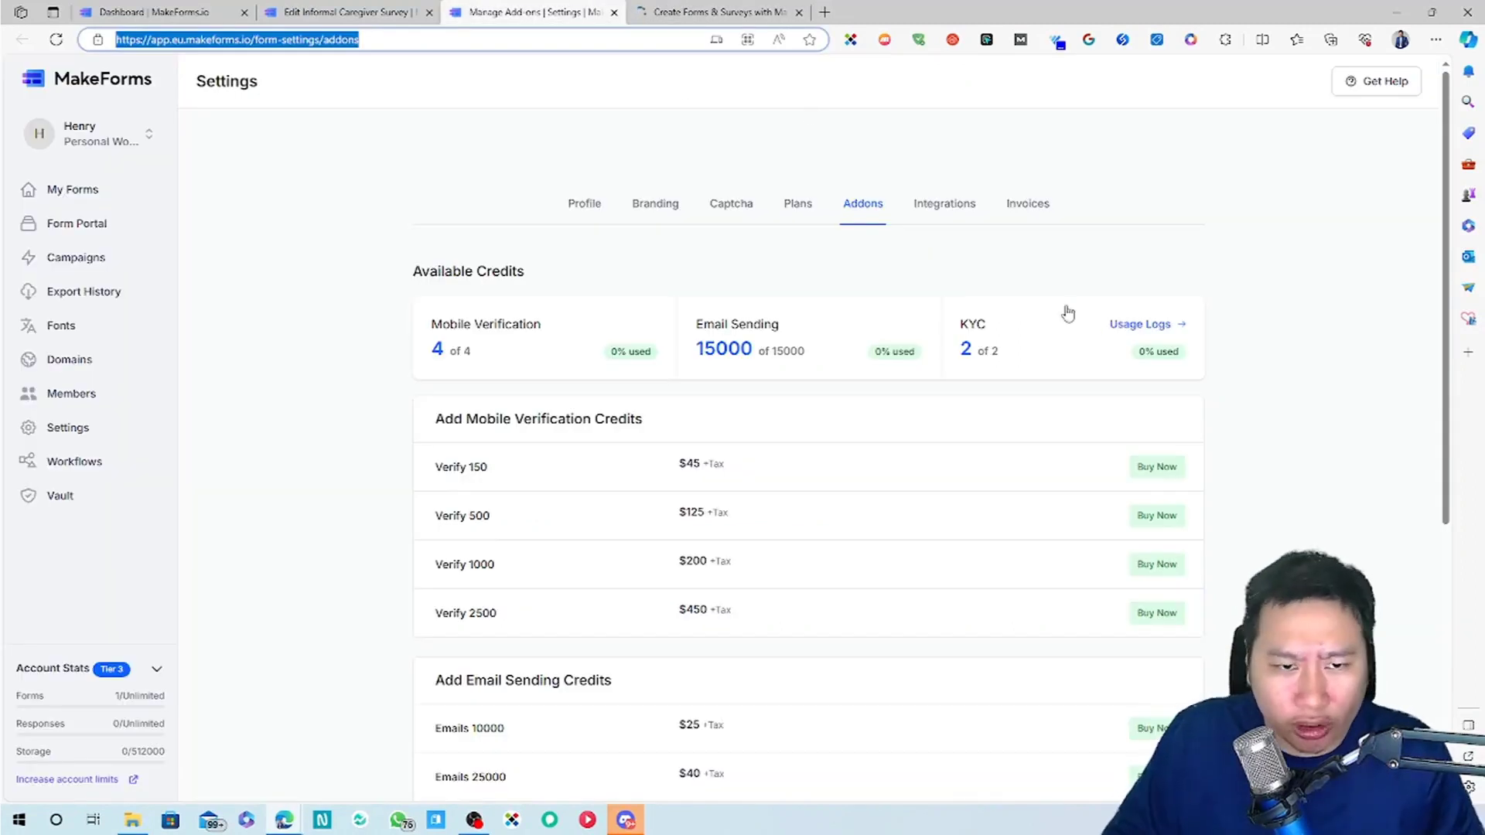
{"action": "mouse_move", "coordinate": [1138, 318]}
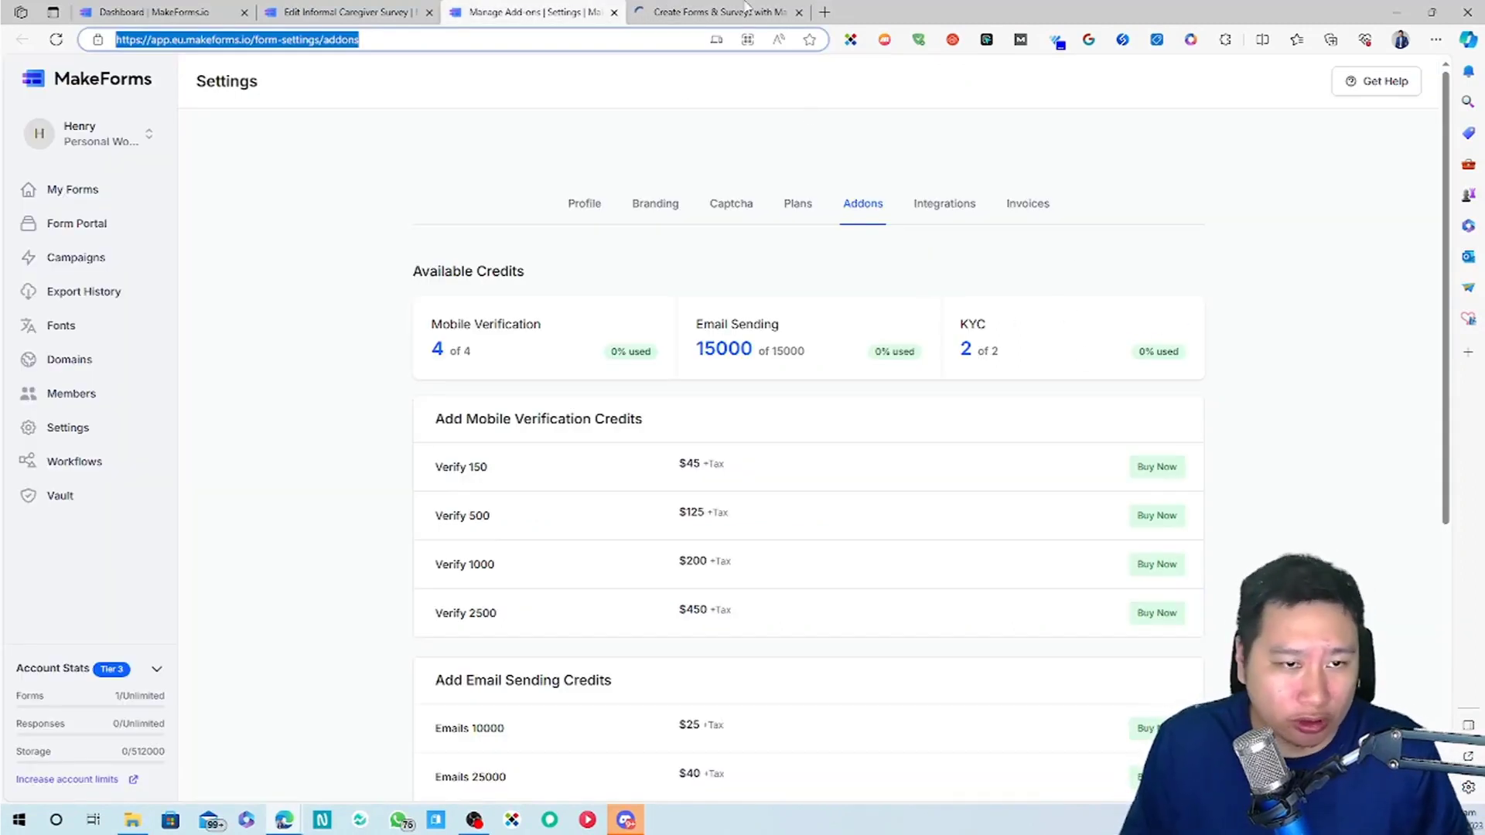
{"action": "key", "text": "ctrl+Tab"}
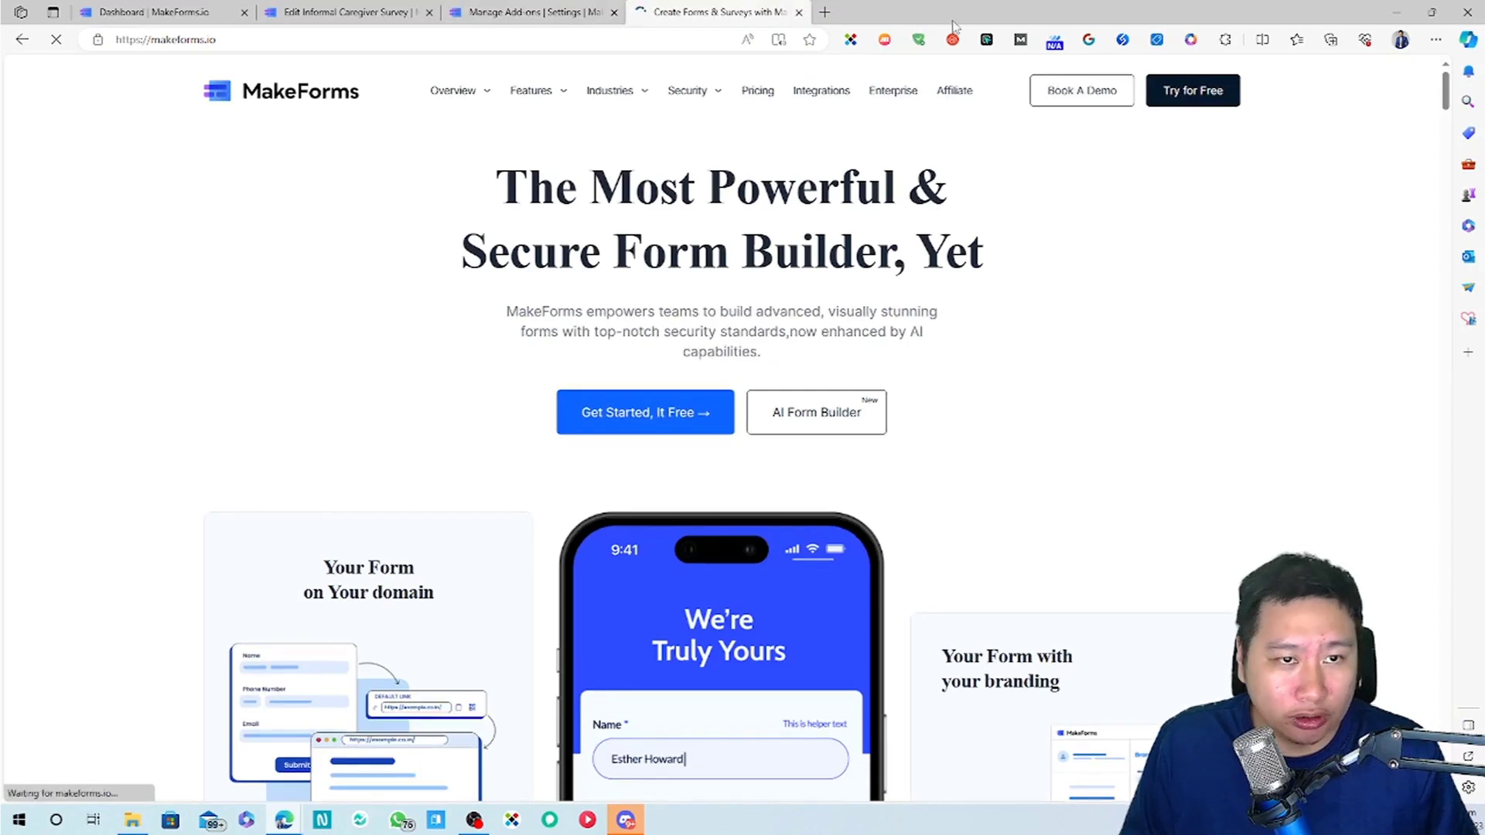
Look through the MakeForms homepage, its footer links and its Industries, Features and Security categories for KYC information.
{"action": "left_click_drag", "start_coordinate": [1445, 89], "coordinate": [1445, 773]}
{"action": "scroll", "coordinate": [626, 596], "scroll_direction": "down", "scroll_amount": 1}
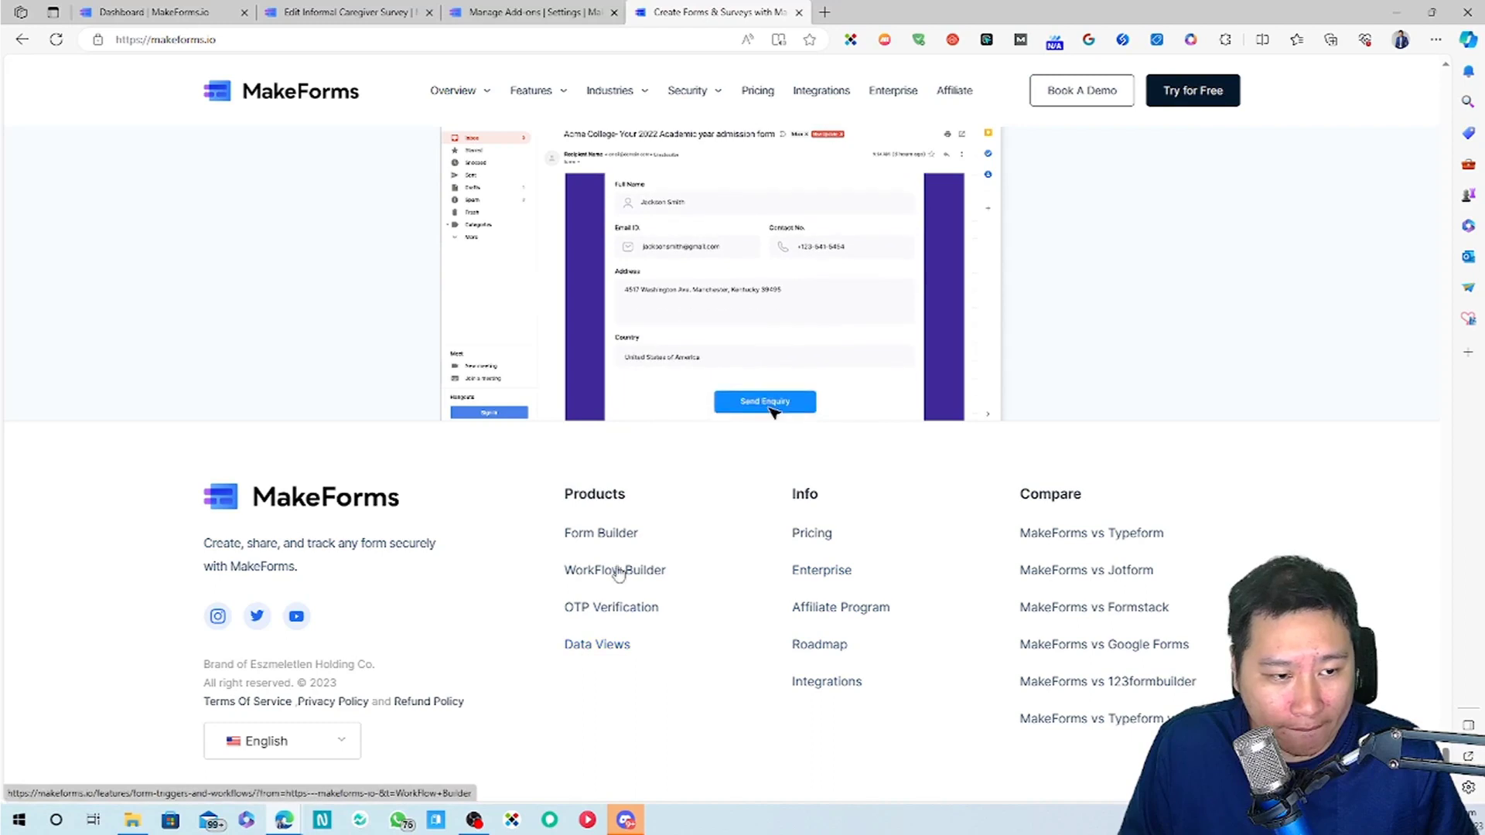
{"action": "scroll", "coordinate": [1307, 258], "scroll_direction": "up", "scroll_amount": 10}
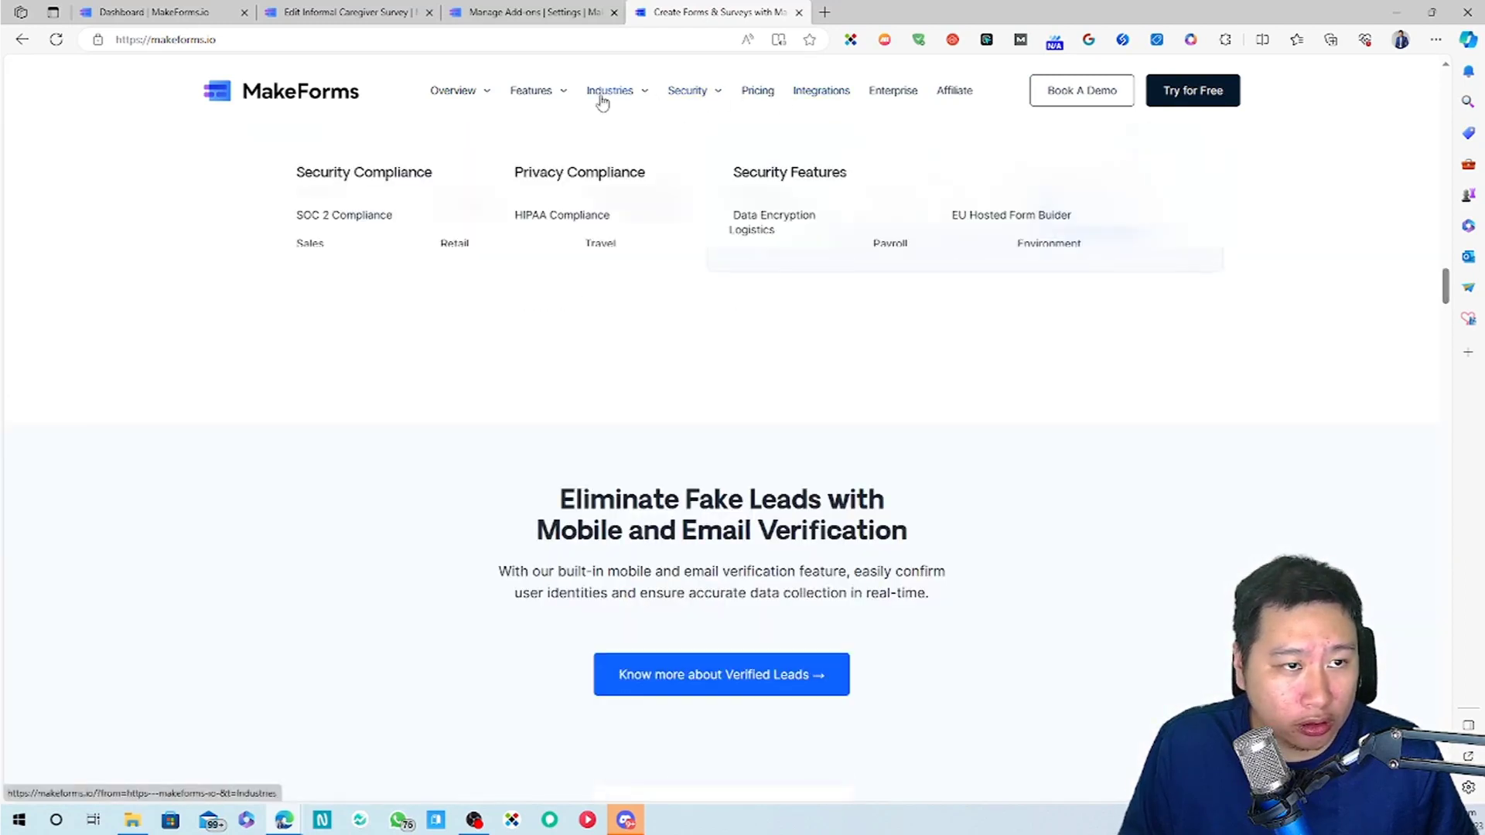
{"action": "mouse_move", "coordinate": [552, 103]}
{"action": "mouse_move", "coordinate": [708, 103]}
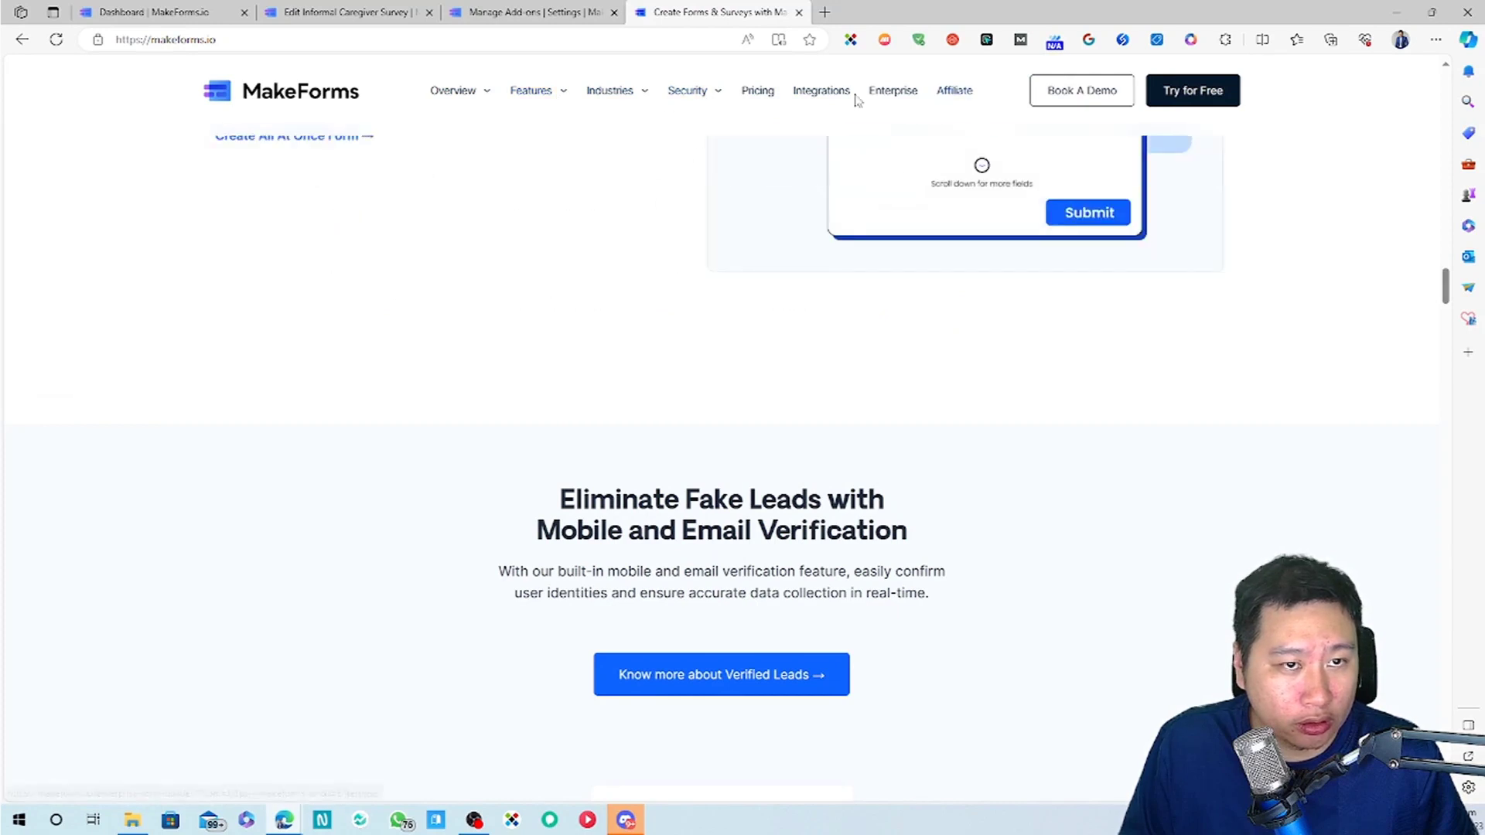
Search the text of the MakeForms homepage for "kyc" and close the search.
{"action": "left_click", "coordinate": [646, 37]}
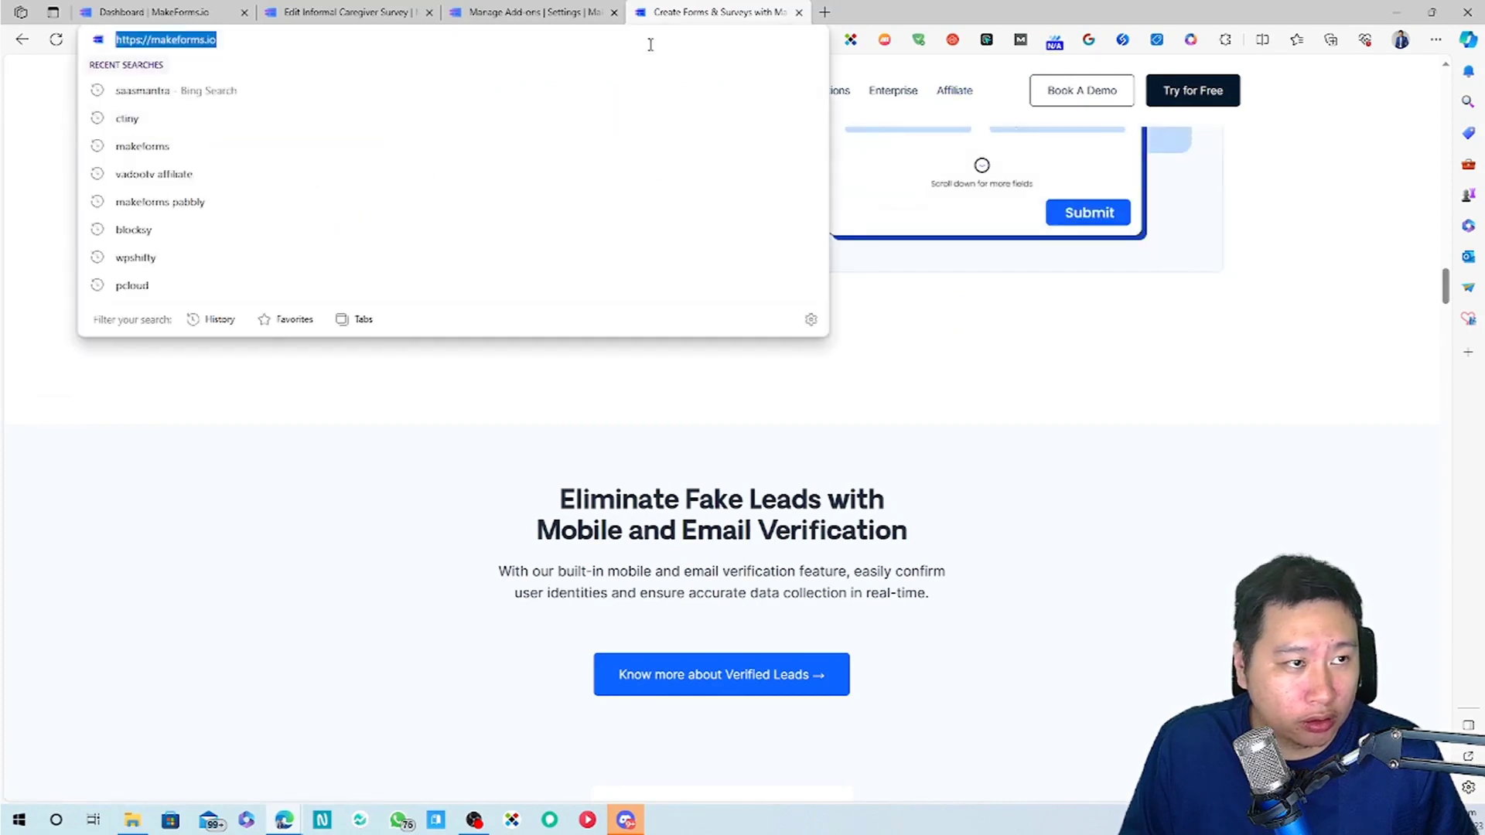
{"action": "left_click", "coordinate": [1091, 491]}
{"action": "scroll", "coordinate": [969, 590], "scroll_direction": "up", "scroll_amount": 5}
{"action": "key", "text": "ctrl+f"}
{"action": "type", "text": "kyc"}
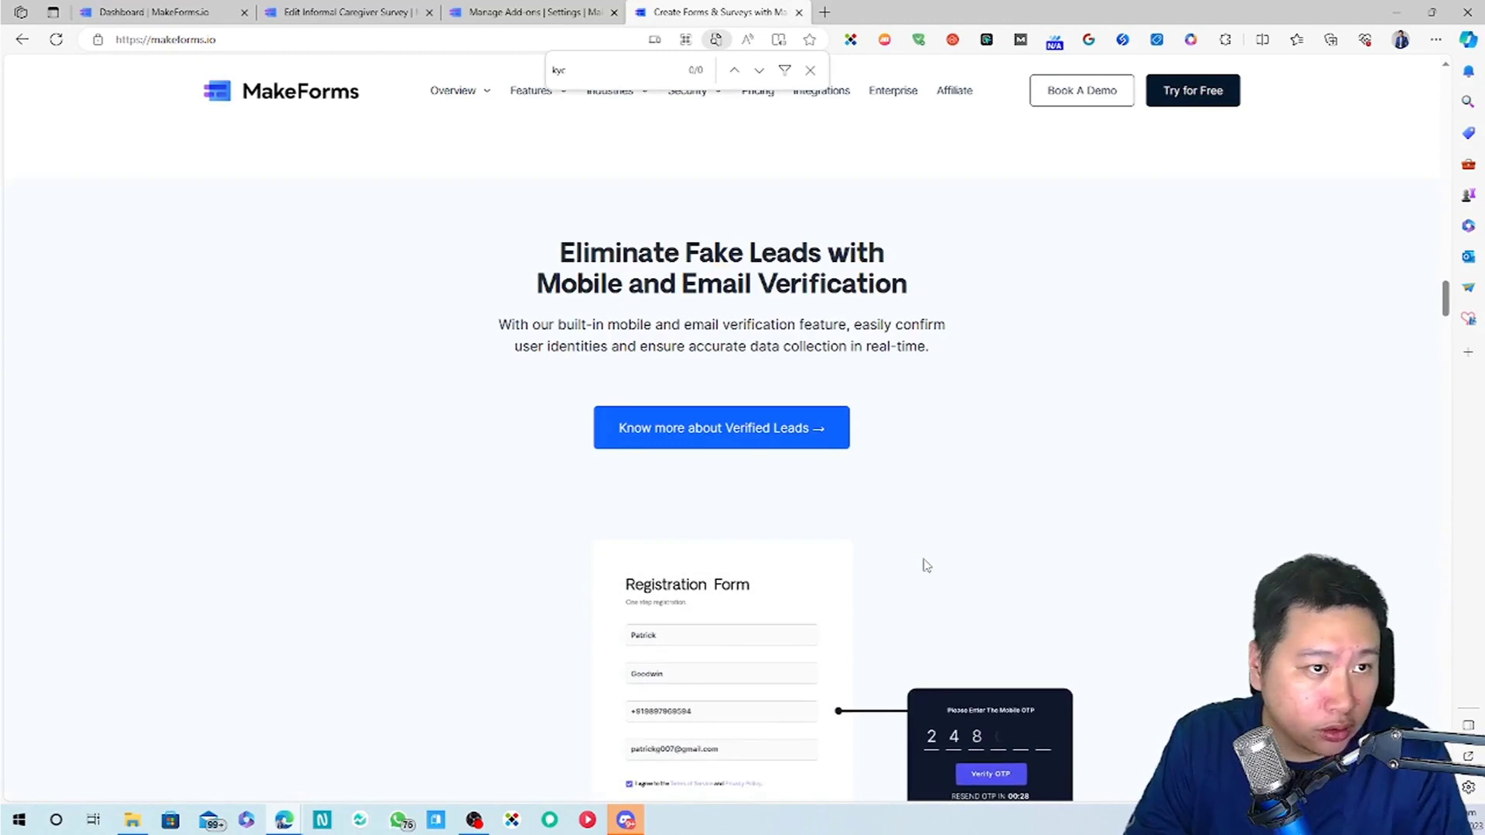
{"action": "key", "text": "Escape"}
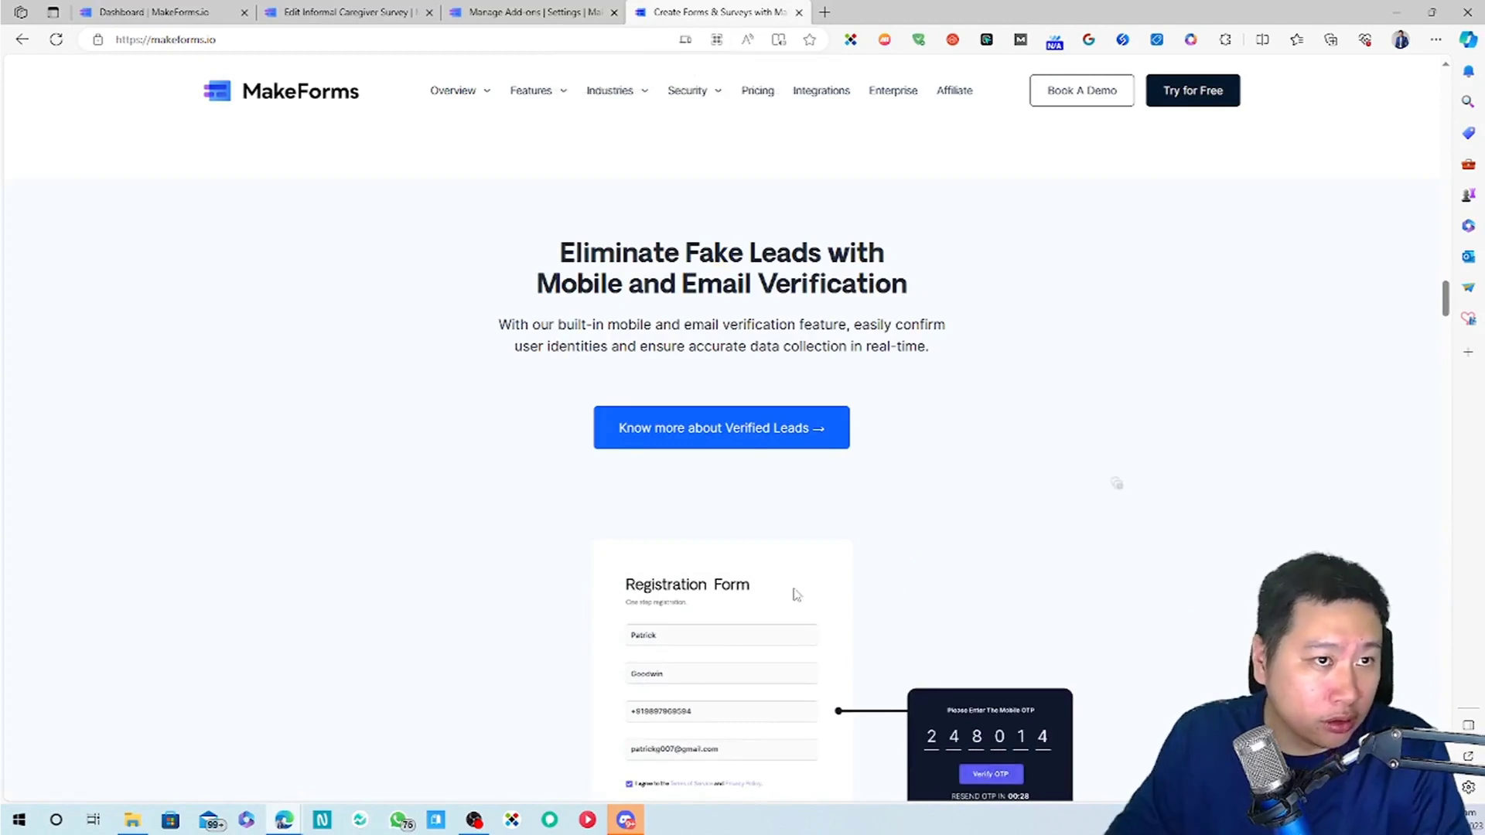
Search the web for "makeforms kyc" and open the KYC Form template result in a separate tab.
{"action": "key", "text": "ctrl+l"}
{"action": "type", "text": "makeforms k"}
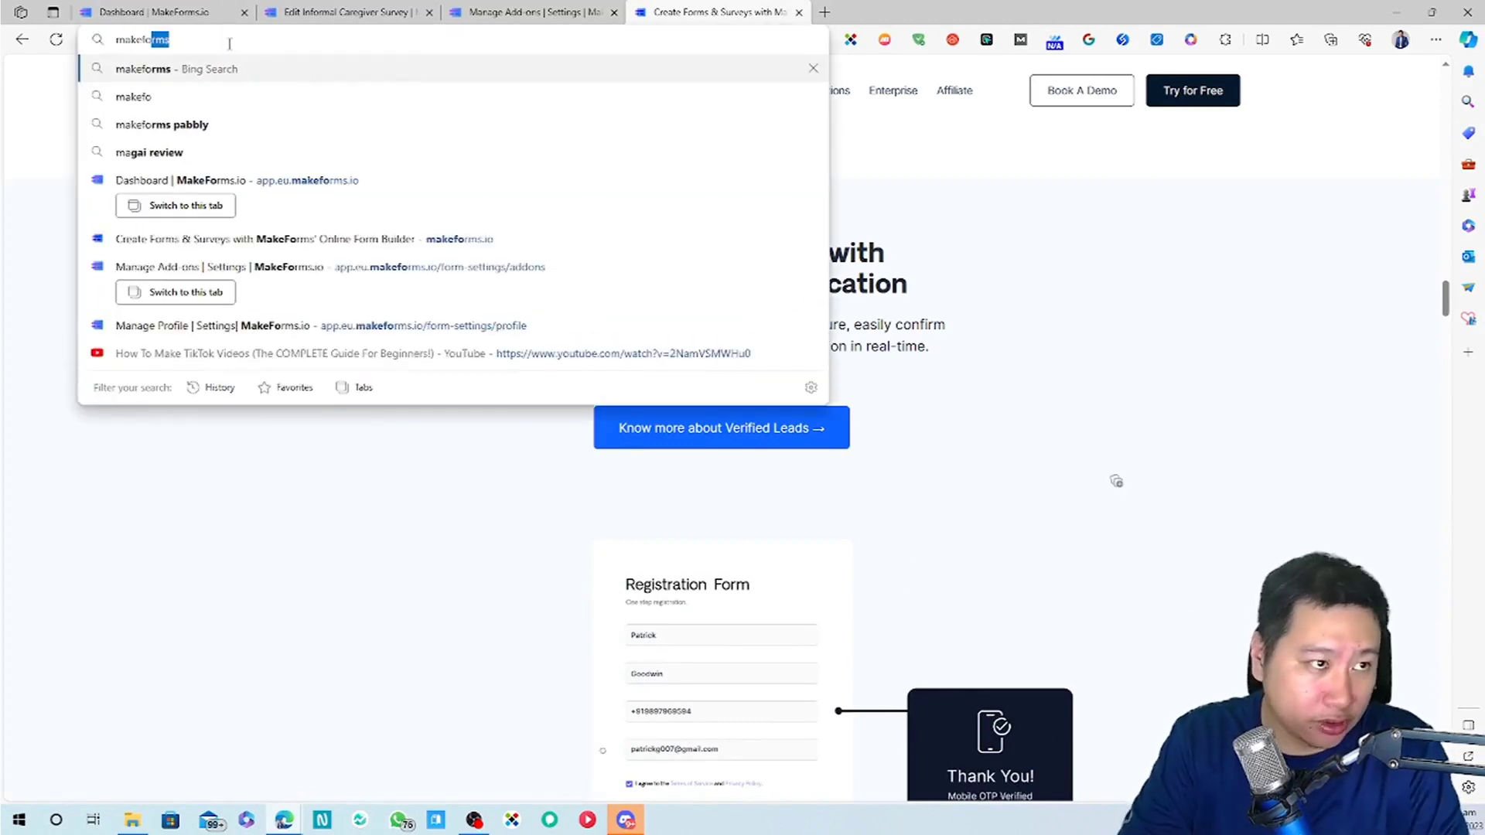
{"action": "type", "text": "yc"}
{"action": "key", "text": "Return"}
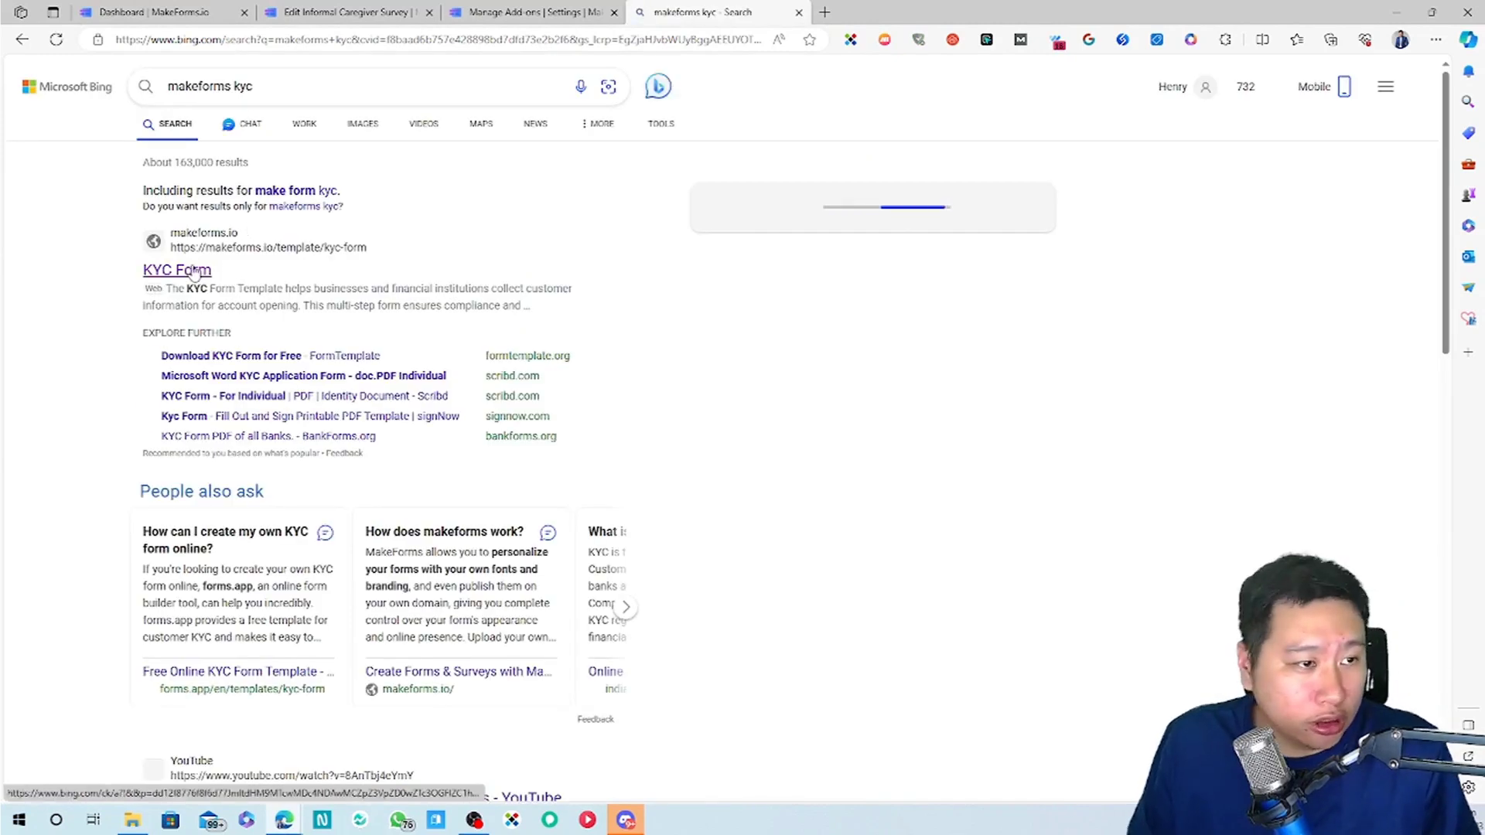
{"action": "left_click", "coordinate": [179, 271]}
{"action": "key", "text": "ctrl+shift+Tab"}
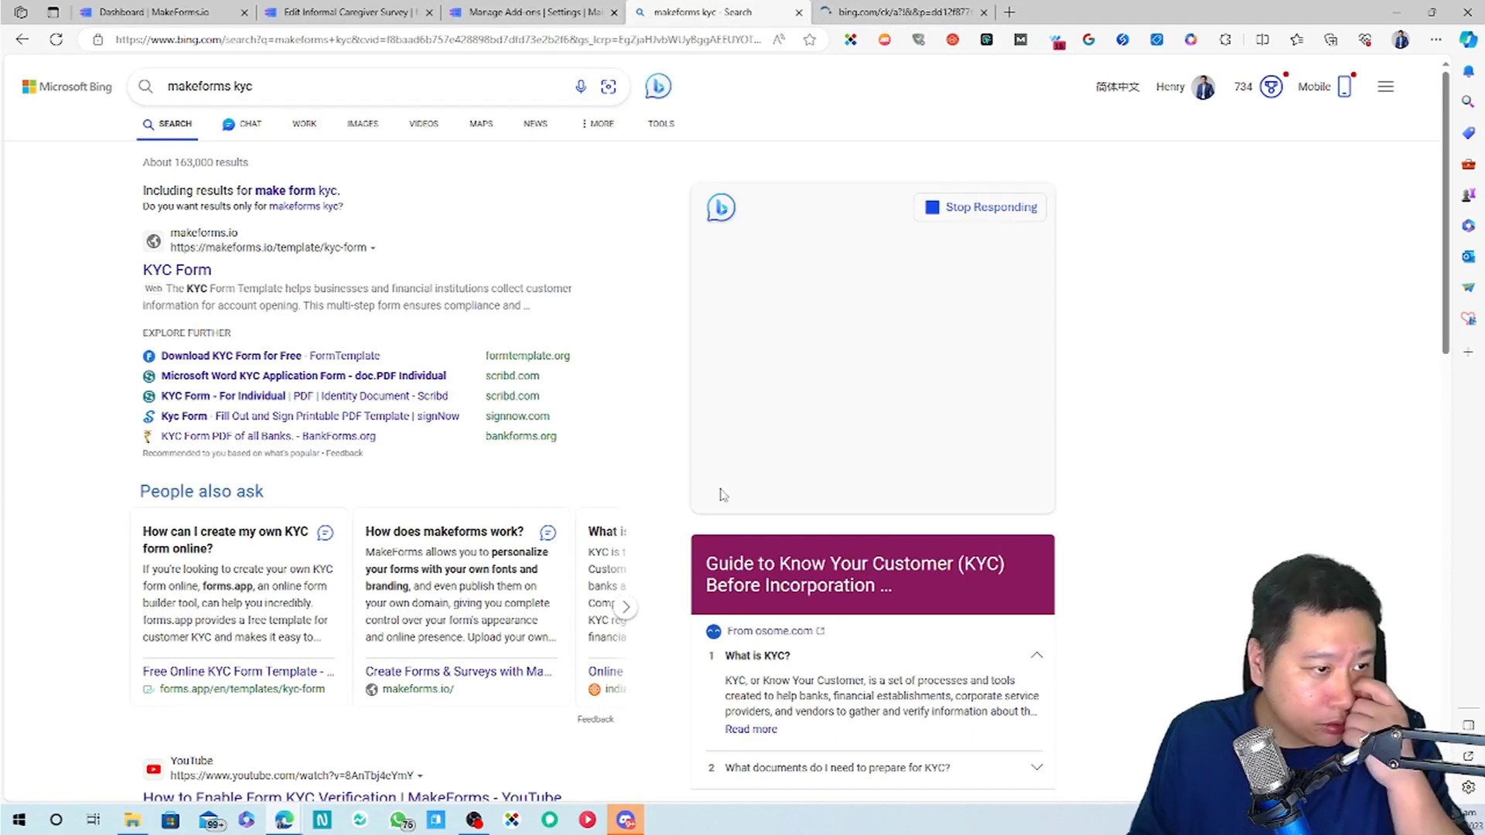
{"action": "key", "text": "ctrl+Tab"}
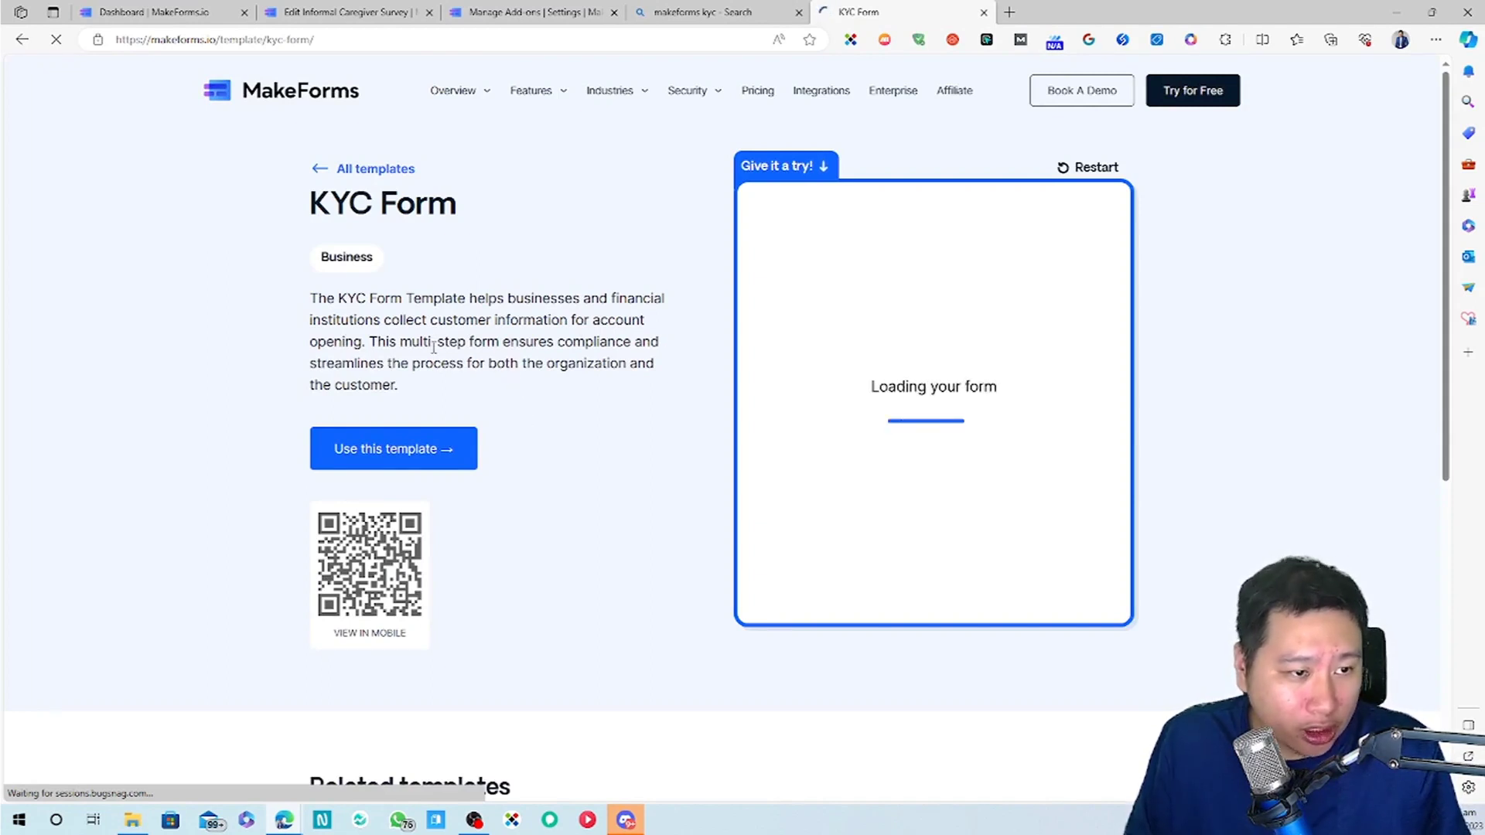
Examine the KYC Form template page and the fields of its embedded form preview.
{"action": "scroll", "coordinate": [511, 411], "scroll_direction": "down", "scroll_amount": 7}
{"action": "scroll", "coordinate": [564, 434], "scroll_direction": "up", "scroll_amount": 7}
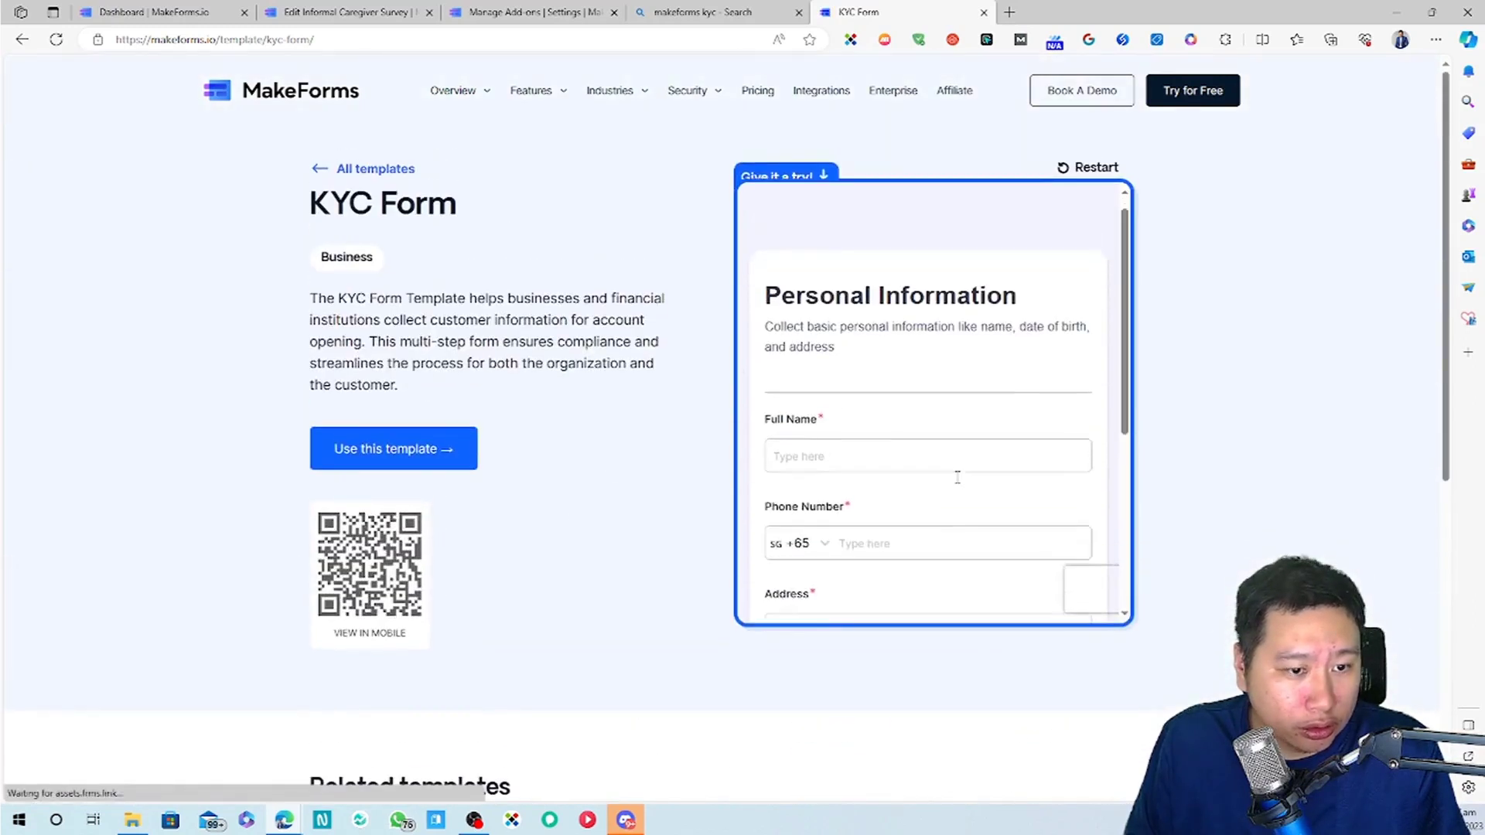
{"action": "scroll", "coordinate": [957, 478], "scroll_direction": "down", "scroll_amount": 5}
{"action": "scroll", "coordinate": [961, 415], "scroll_direction": "down", "scroll_amount": 4}
{"action": "scroll", "coordinate": [962, 414], "scroll_direction": "up", "scroll_amount": 4}
Open the Sensitive Data feature page, read through its ten use cases and check the site's Overview offerings.
{"action": "mouse_move", "coordinate": [699, 96]}
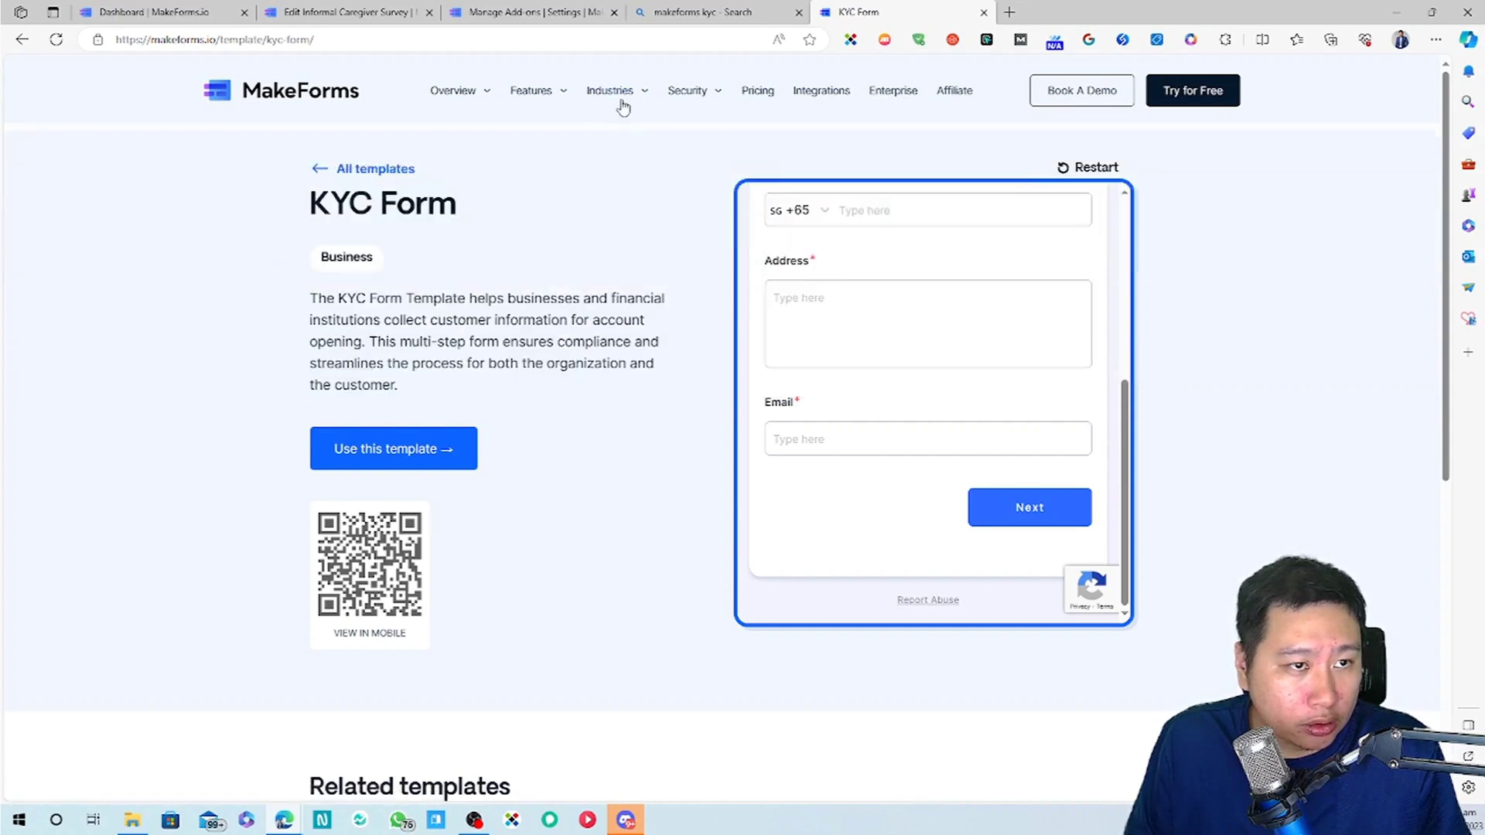
{"action": "mouse_move", "coordinate": [522, 93]}
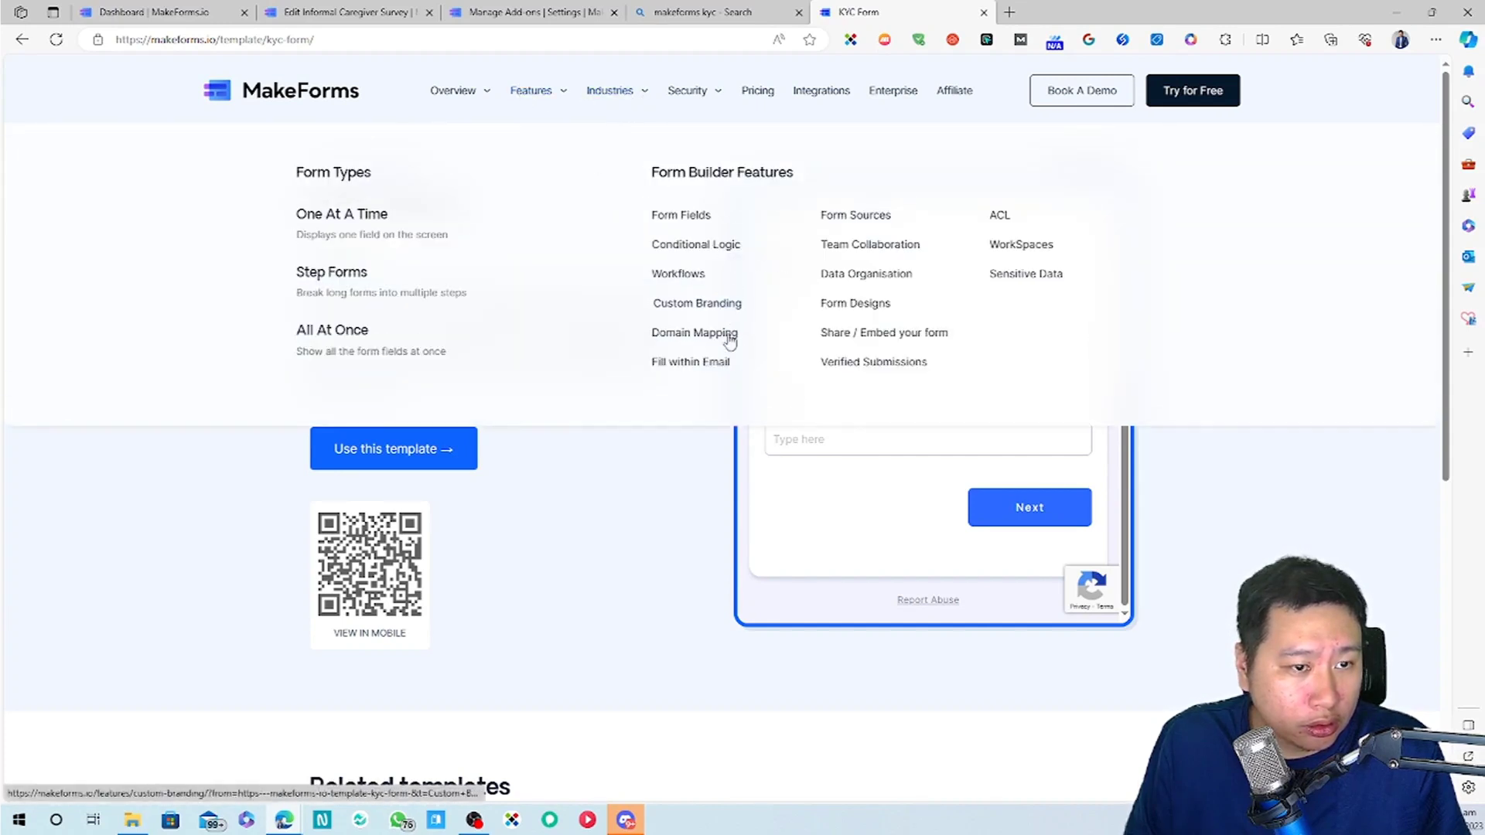
{"action": "left_click", "coordinate": [1007, 276]}
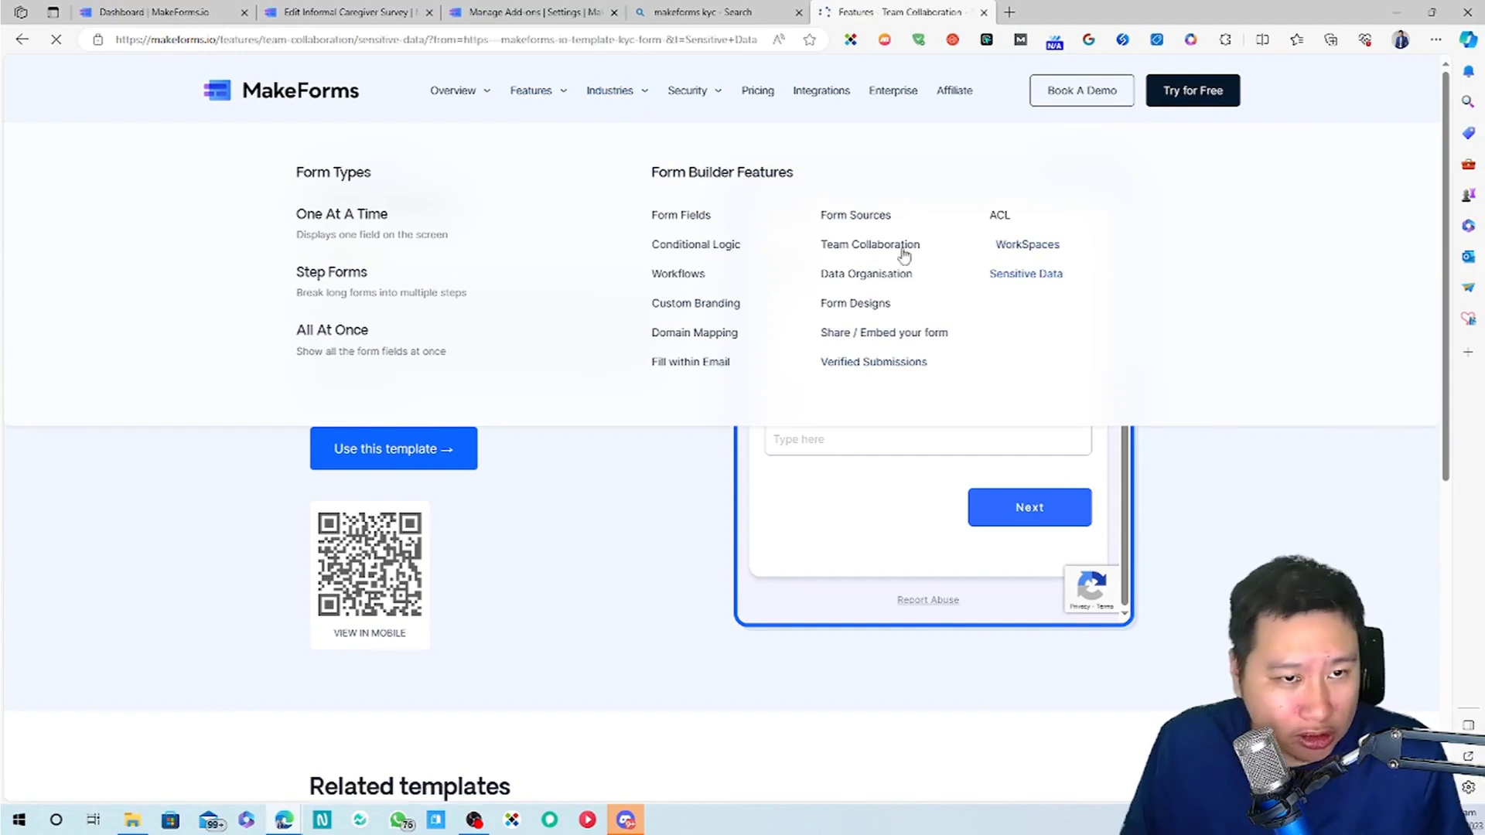
{"action": "scroll", "coordinate": [686, 475], "scroll_direction": "down", "scroll_amount": 4}
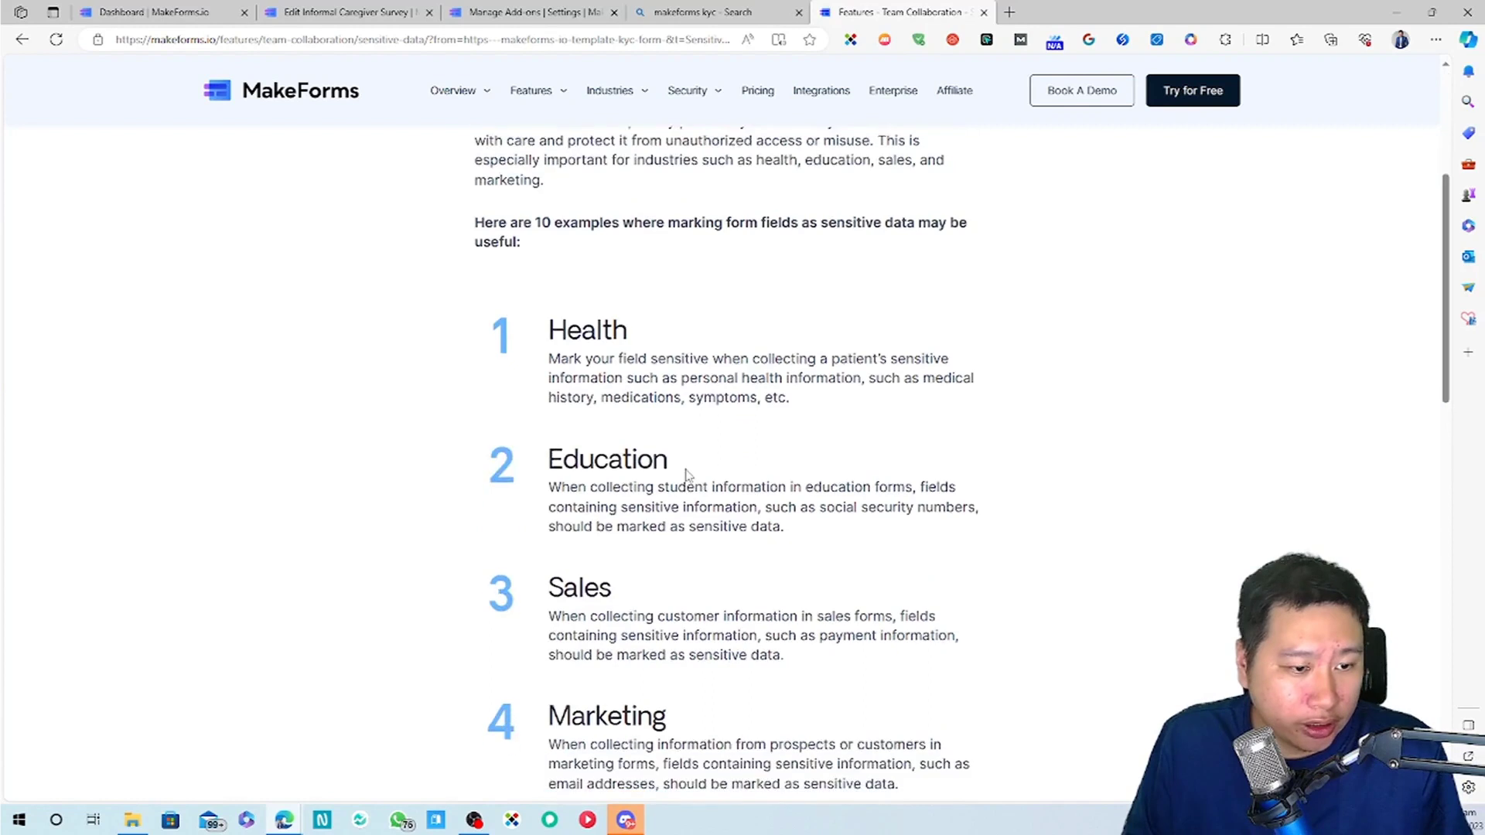
{"action": "scroll", "coordinate": [696, 395], "scroll_direction": "down", "scroll_amount": 10}
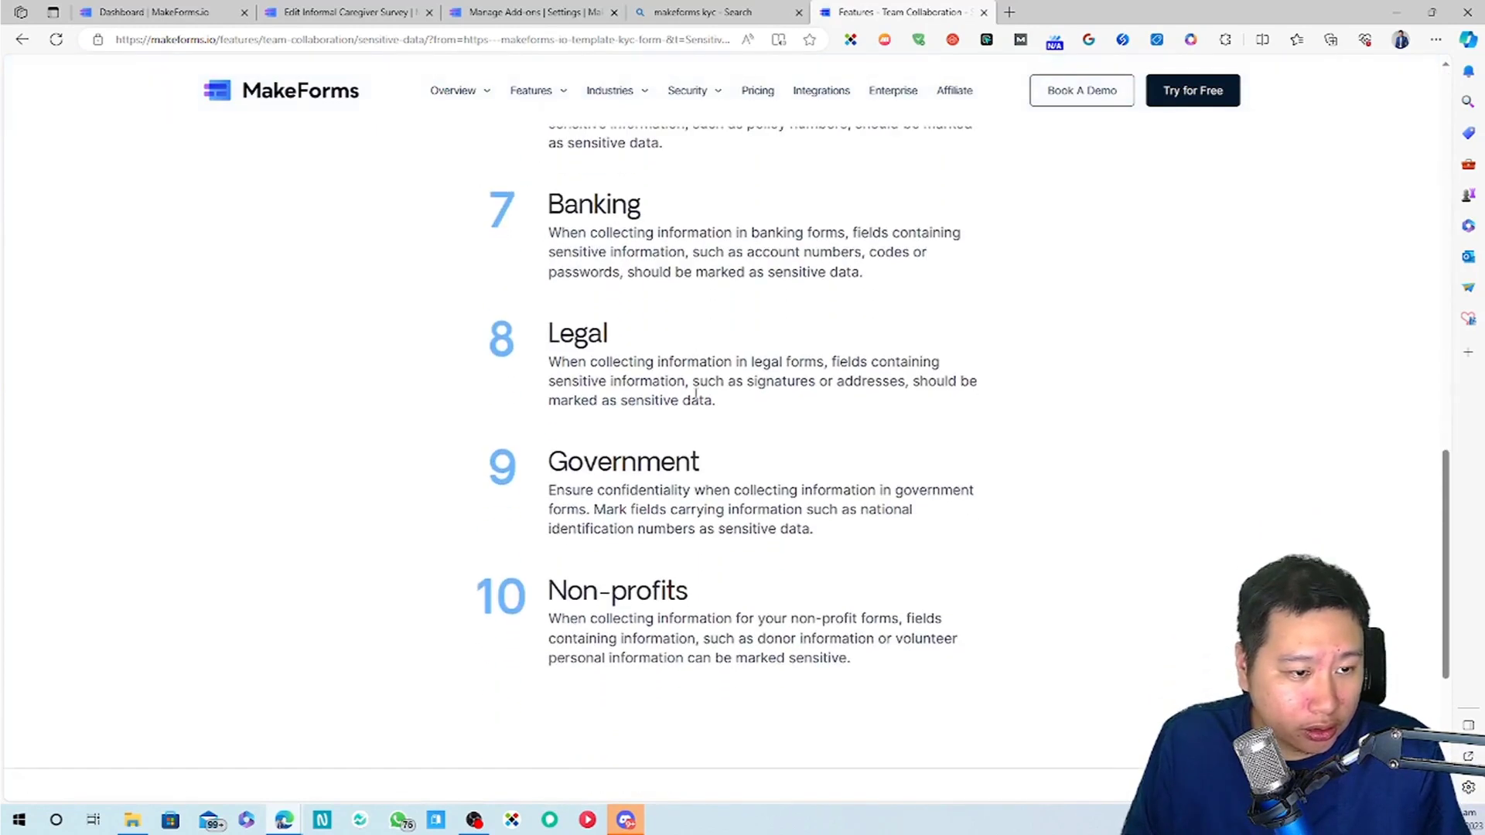
{"action": "scroll", "coordinate": [695, 395], "scroll_direction": "down", "scroll_amount": 4}
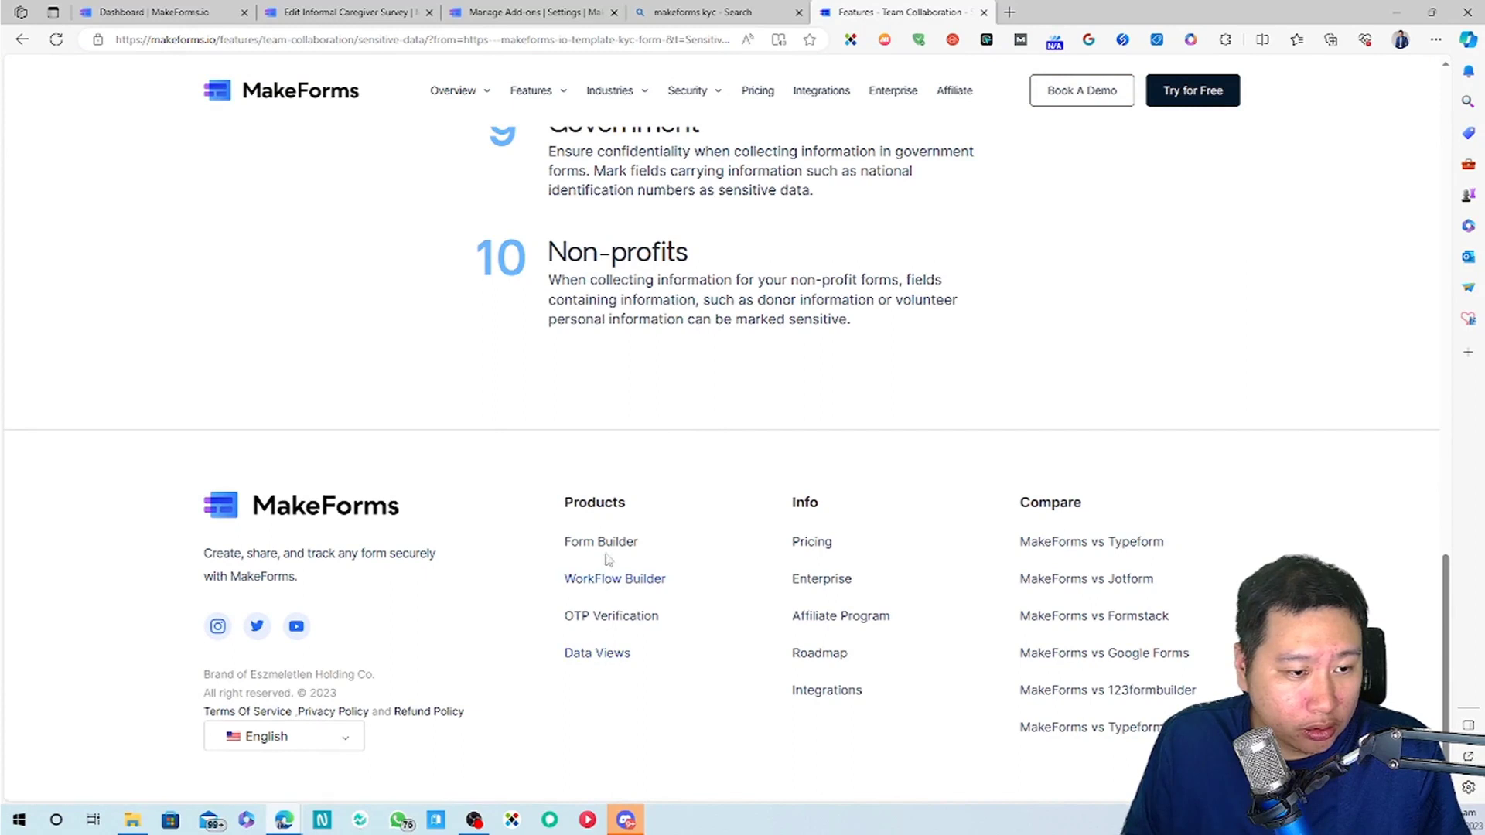
{"action": "scroll", "coordinate": [663, 530], "scroll_direction": "up", "scroll_amount": 20}
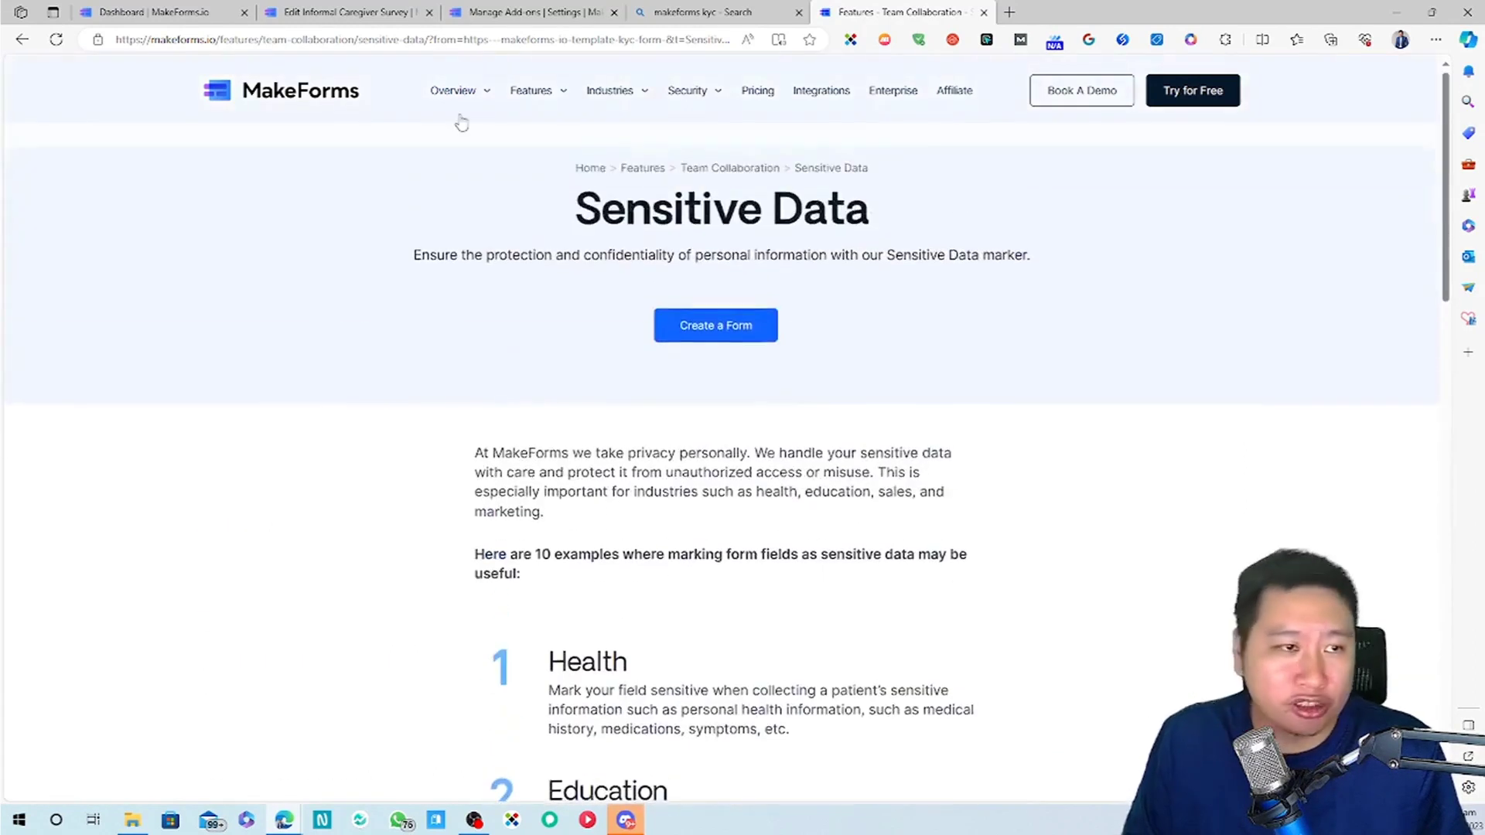
{"action": "mouse_move", "coordinate": [469, 93]}
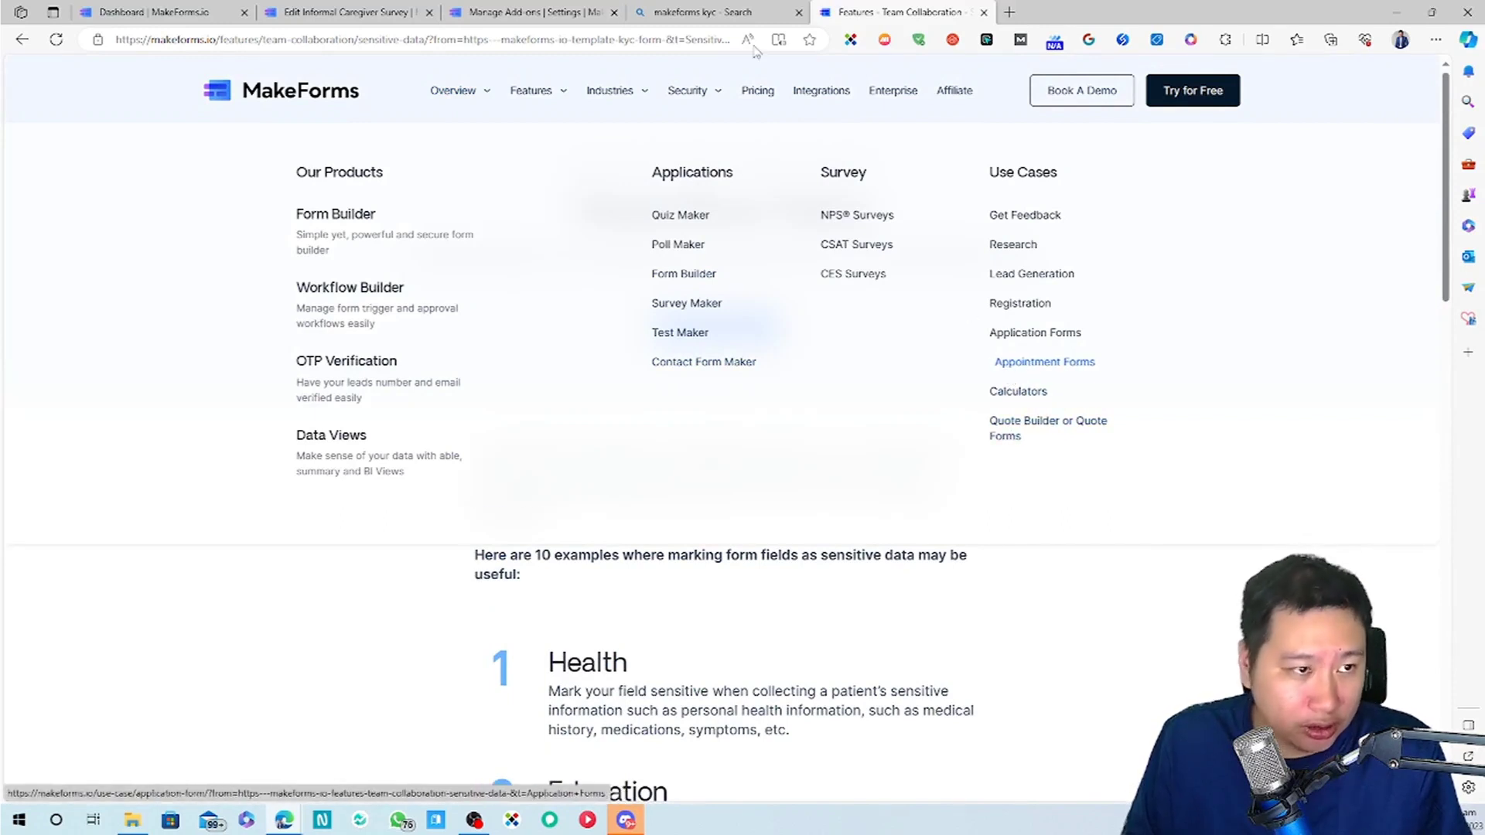
Return to the "makeforms kyc" search results, look through them and open the MakeForms - RocketHub result in a separate tab.
{"action": "left_click", "coordinate": [700, 12]}
{"action": "scroll", "coordinate": [414, 370], "scroll_direction": "down", "scroll_amount": 3}
{"action": "scroll", "coordinate": [414, 370], "scroll_direction": "down", "scroll_amount": 3}
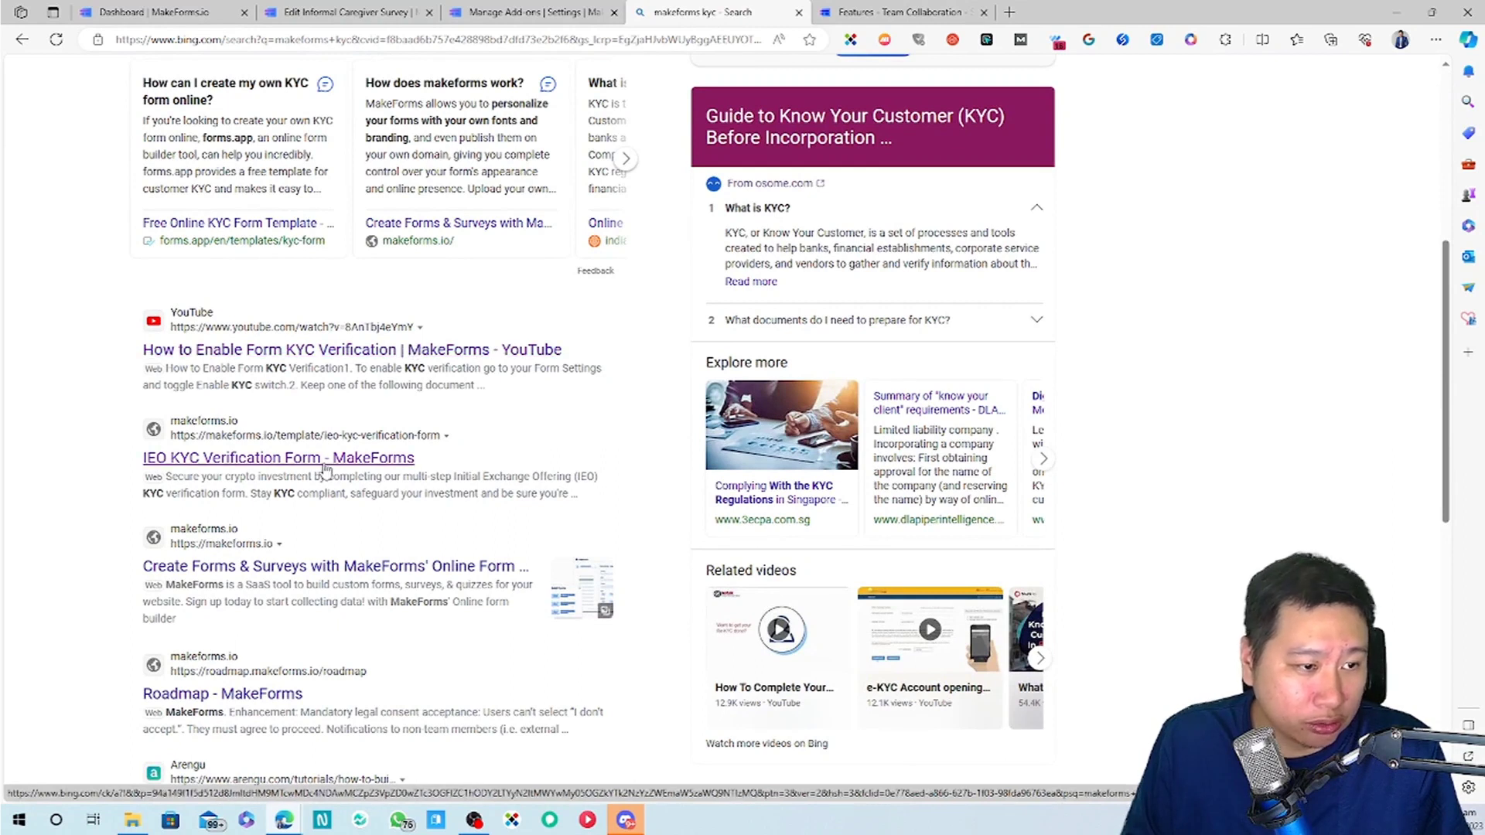
{"action": "scroll", "coordinate": [325, 468], "scroll_direction": "down", "scroll_amount": 2}
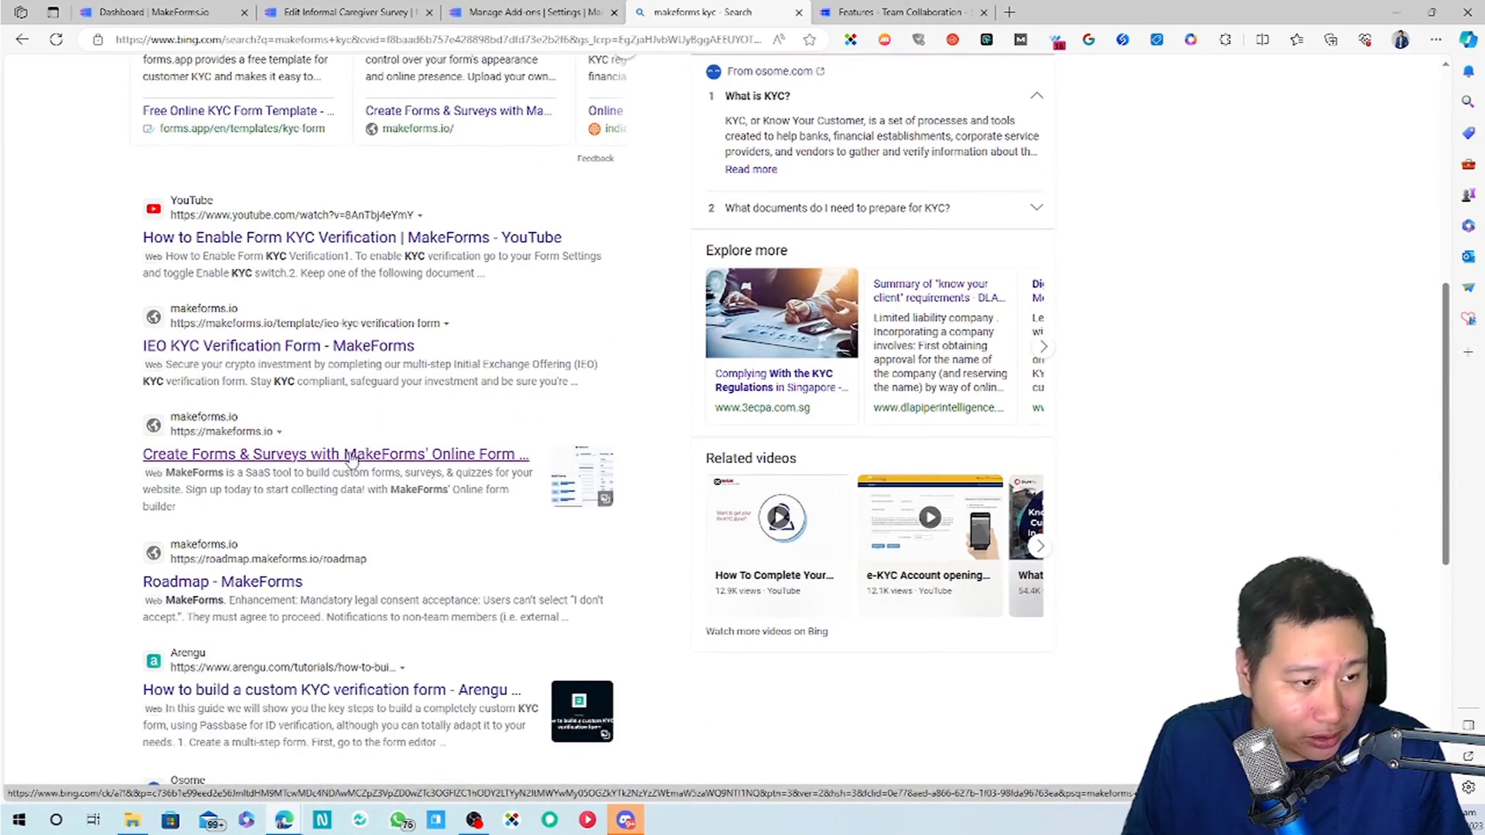
{"action": "scroll", "coordinate": [300, 536], "scroll_direction": "down", "scroll_amount": 6}
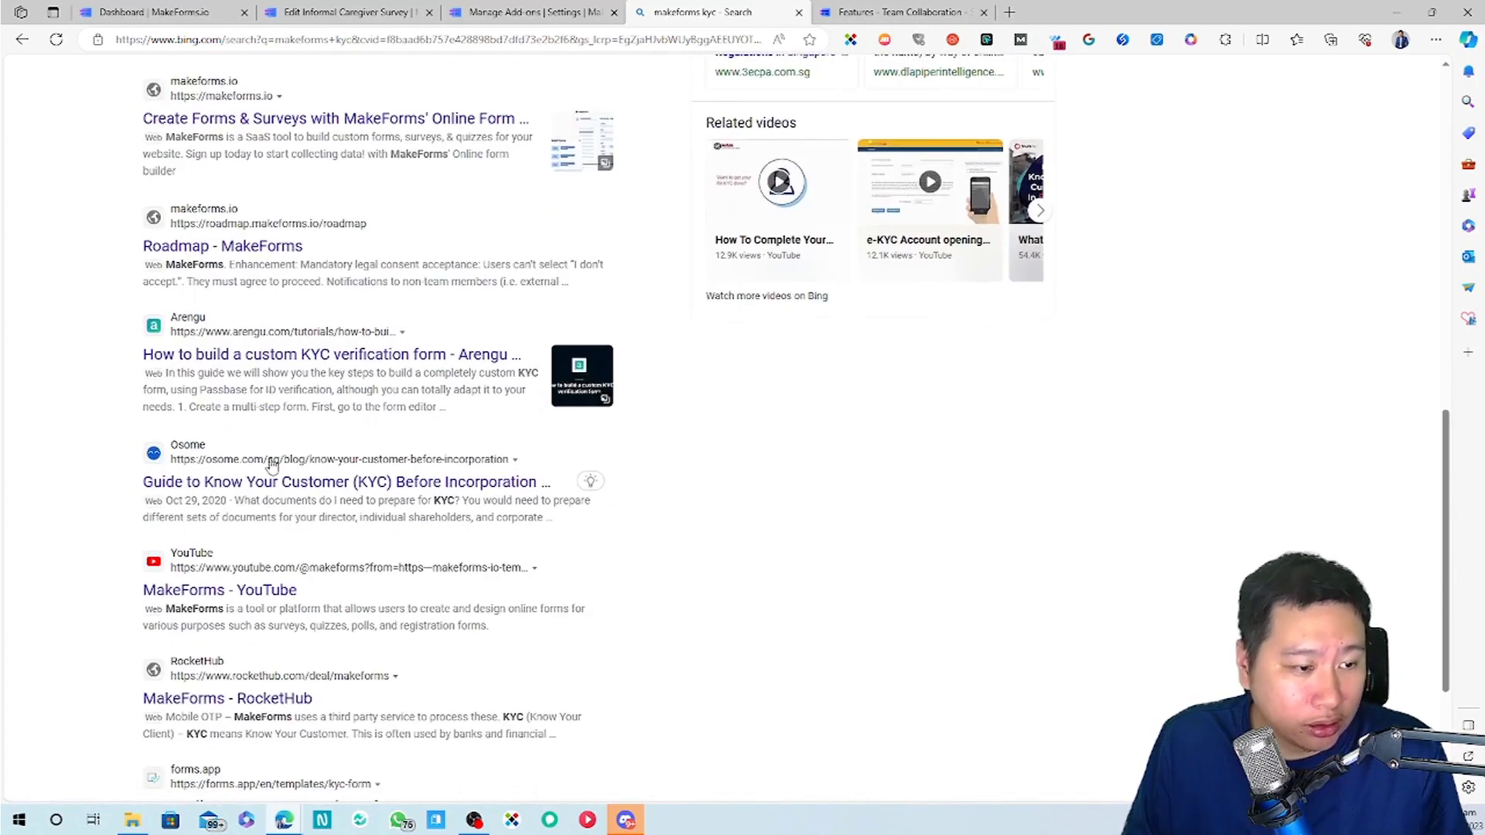
{"action": "scroll", "coordinate": [272, 464], "scroll_direction": "up", "scroll_amount": 10}
{"action": "scroll", "coordinate": [272, 510], "scroll_direction": "down", "scroll_amount": 1}
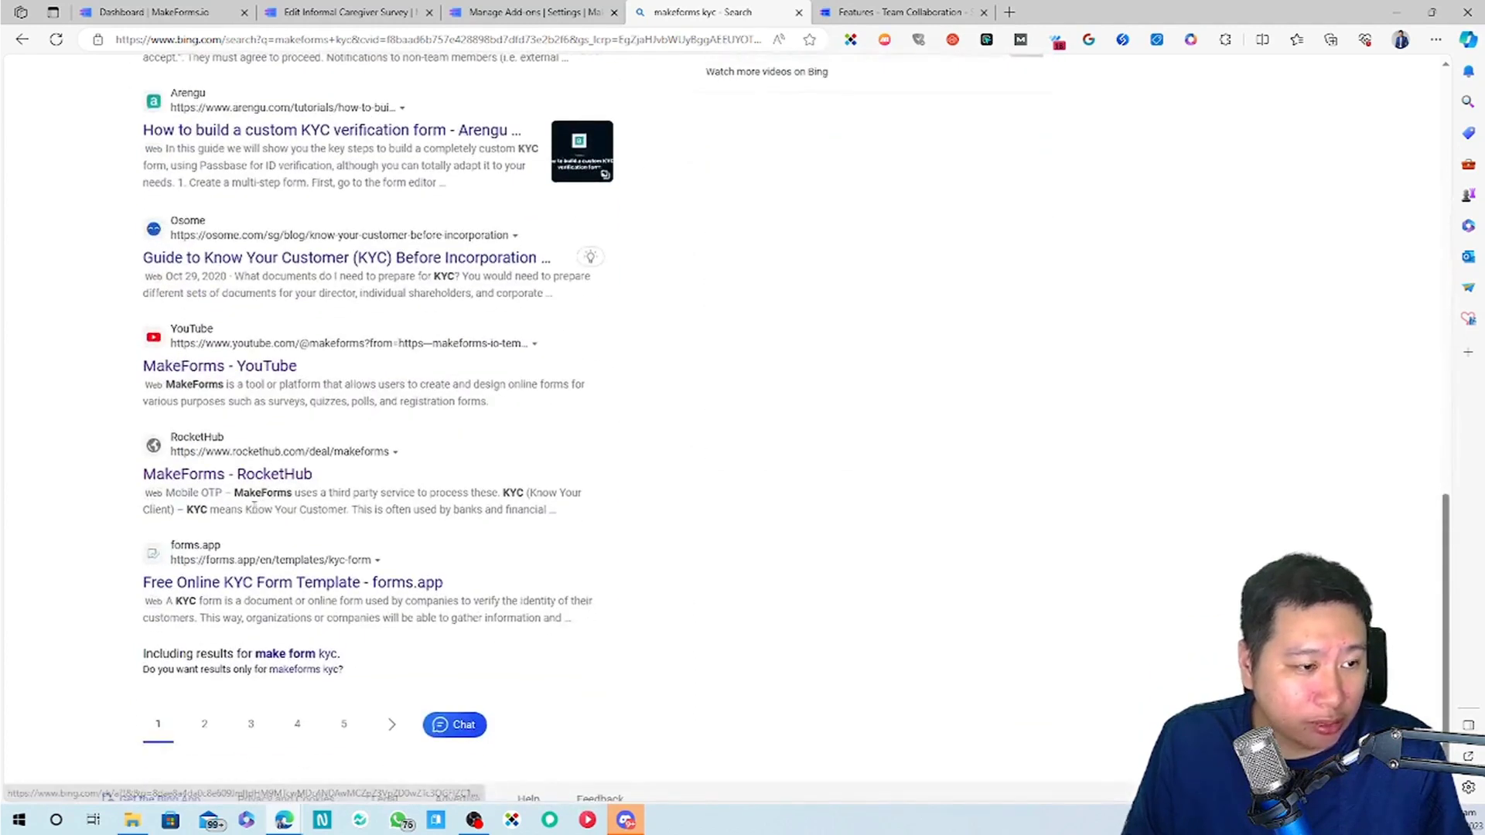
{"action": "left_click", "coordinate": [294, 475]}
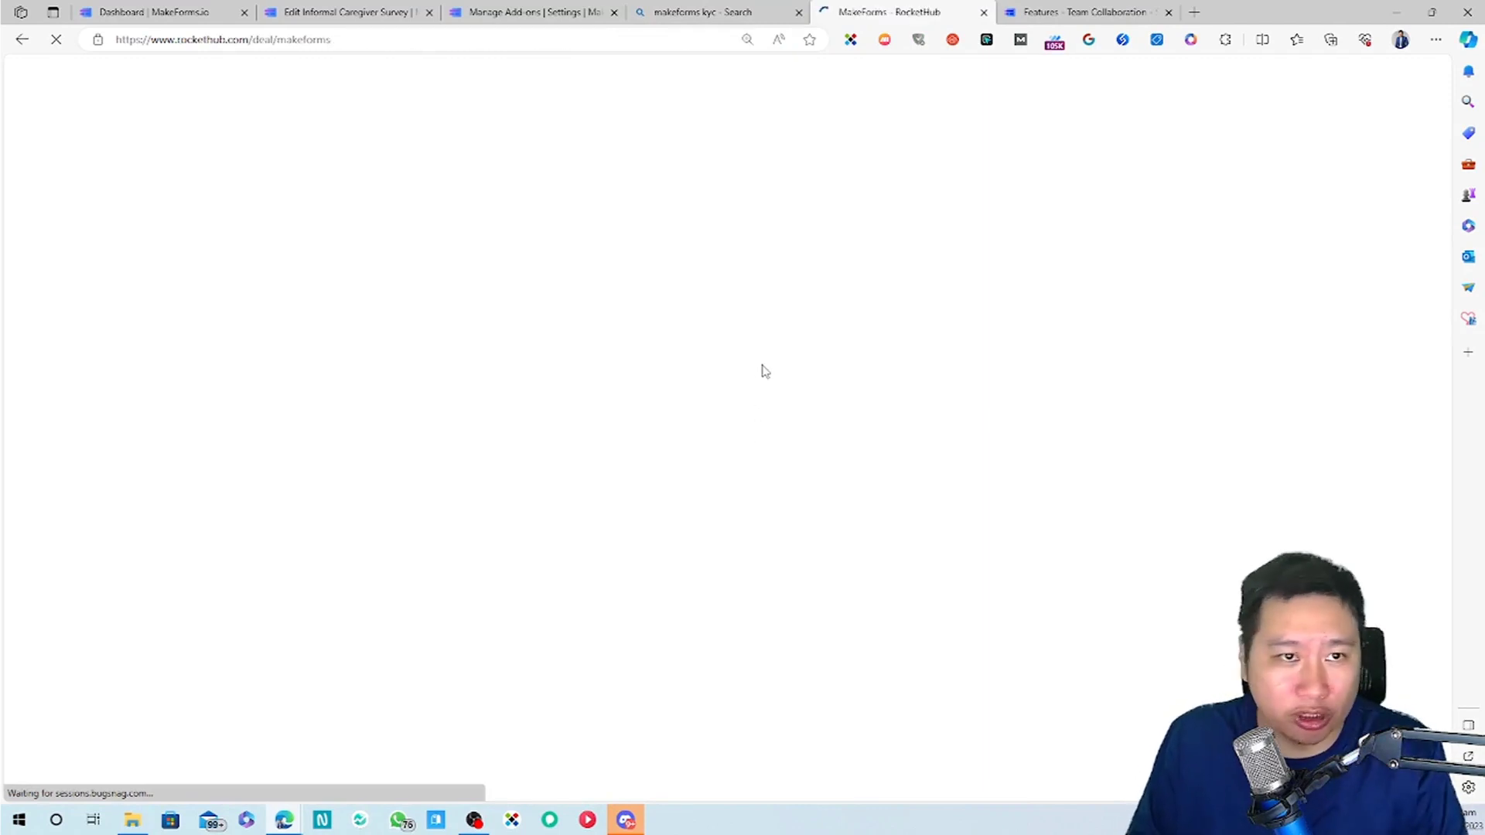
Search the text of the RocketHub MakeForms deal page for "kyc" and skim its key features.
{"action": "scroll", "coordinate": [723, 358], "scroll_direction": "down", "scroll_amount": 2}
{"action": "key", "text": "ctrl+f"}
{"action": "type", "text": "kyc"}
{"action": "scroll", "coordinate": [718, 354], "scroll_direction": "down", "scroll_amount": 15}
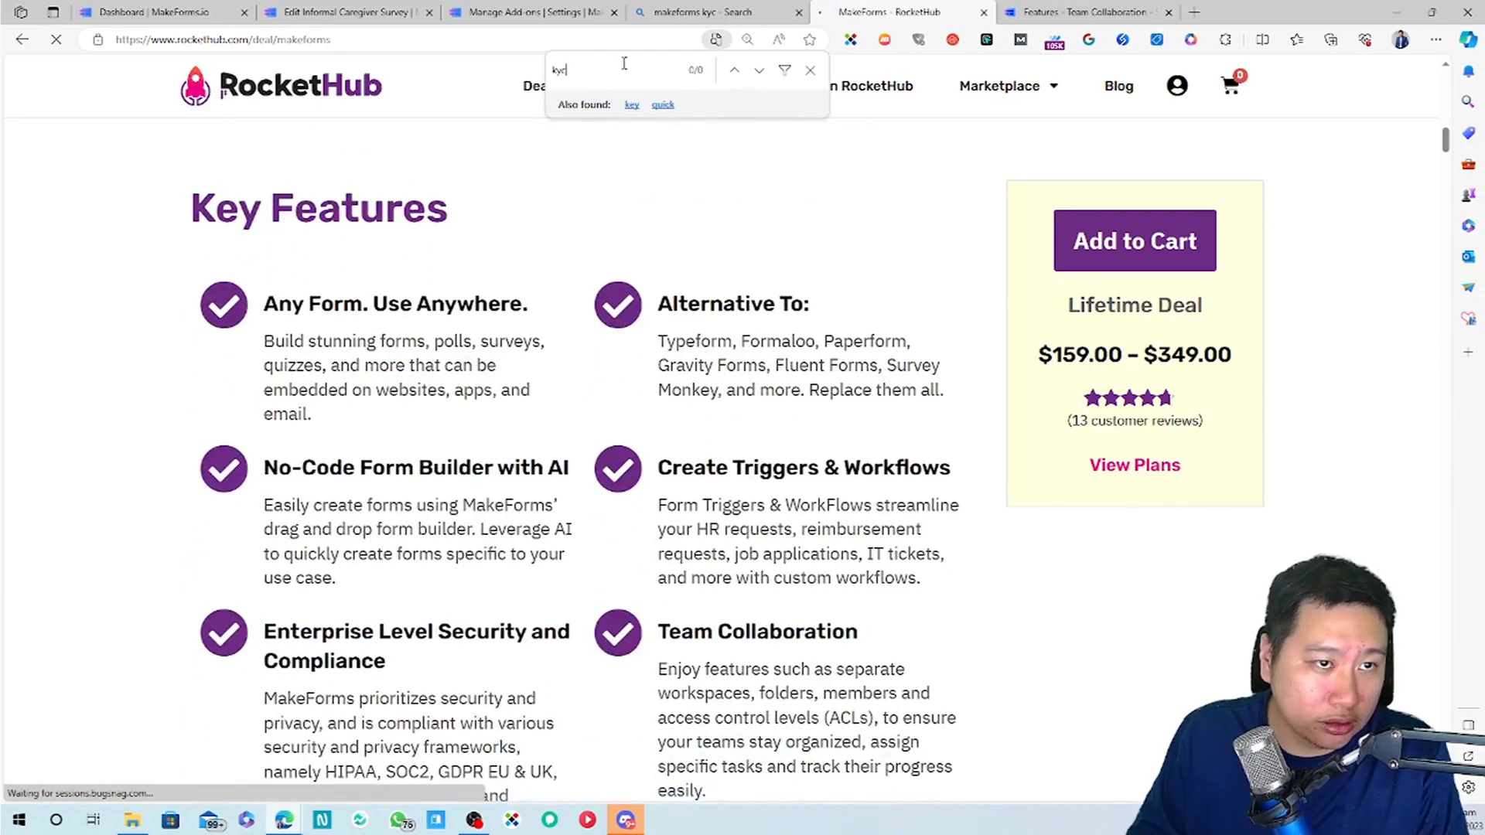
{"action": "scroll", "coordinate": [820, 410], "scroll_direction": "down", "scroll_amount": 10}
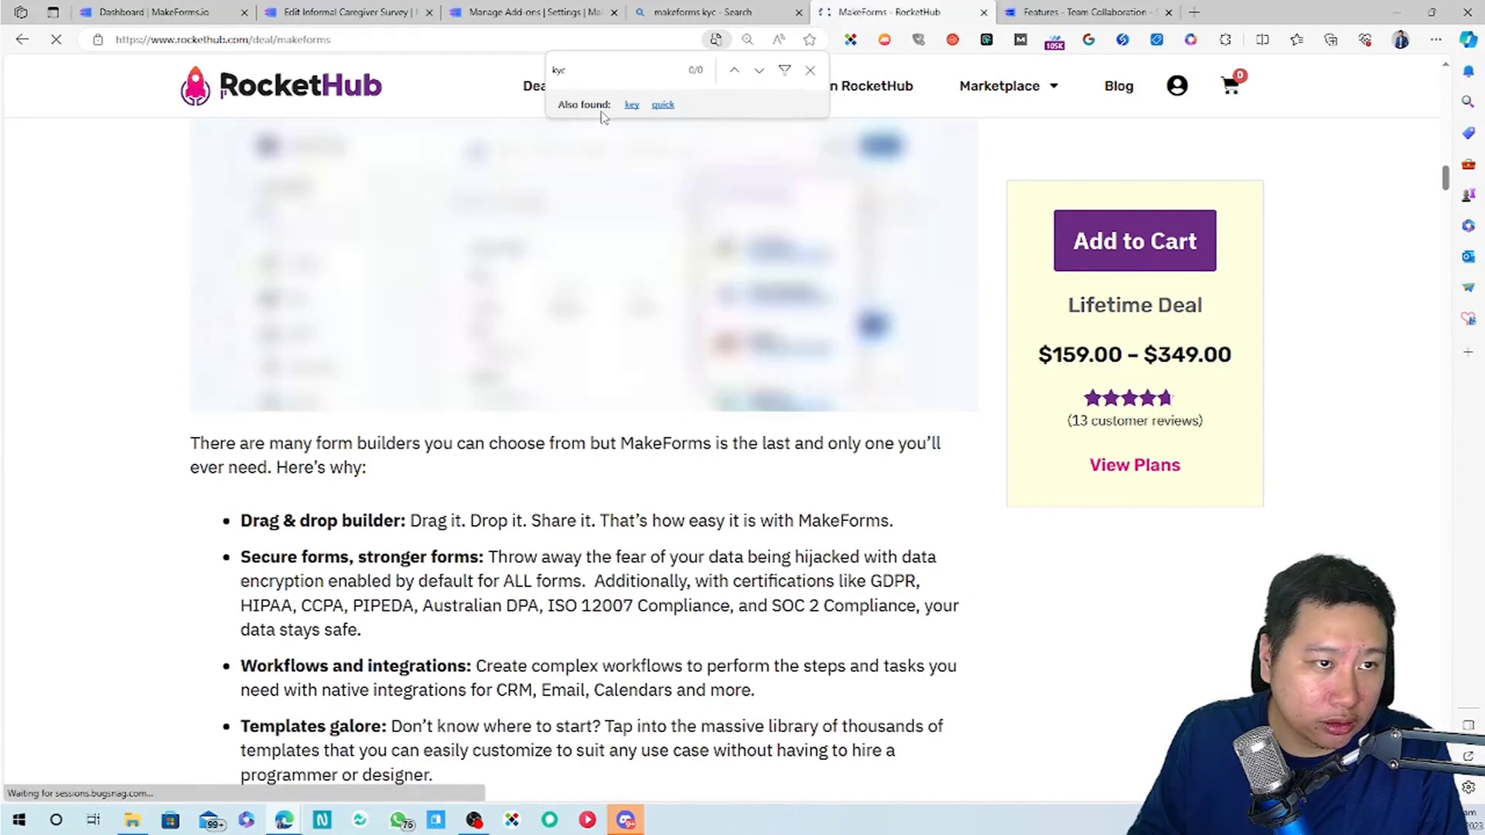
Search the RocketHub page's text for "know", extending the term to "know your".
{"action": "key", "text": "BackSpace"}
{"action": "key", "text": "BackSpace"}
{"action": "key", "text": "BackSpace"}
{"action": "type", "text": "know"}
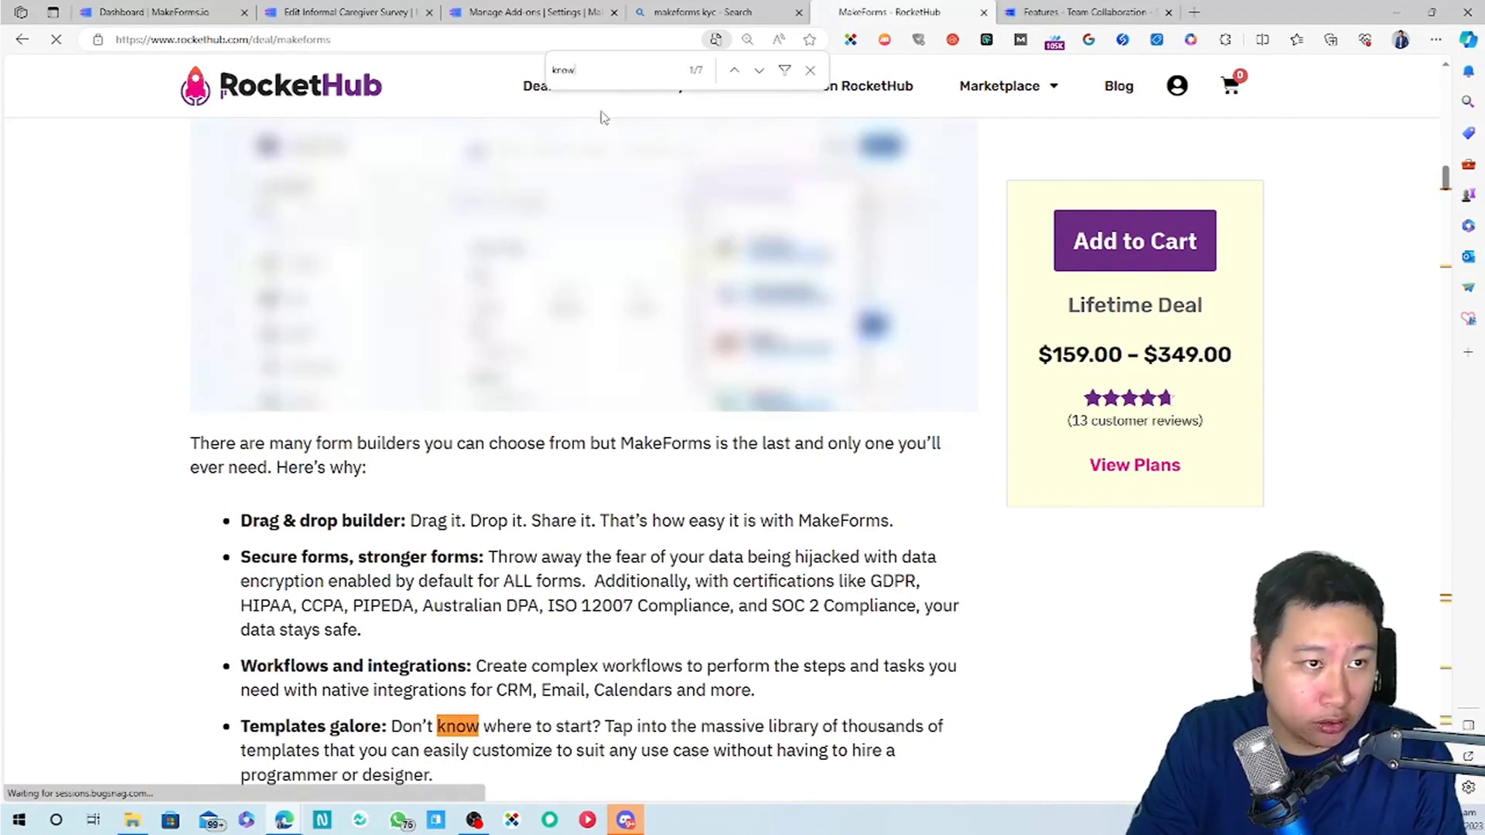
{"action": "key", "text": "Return"}
{"action": "type", "text": "your"}
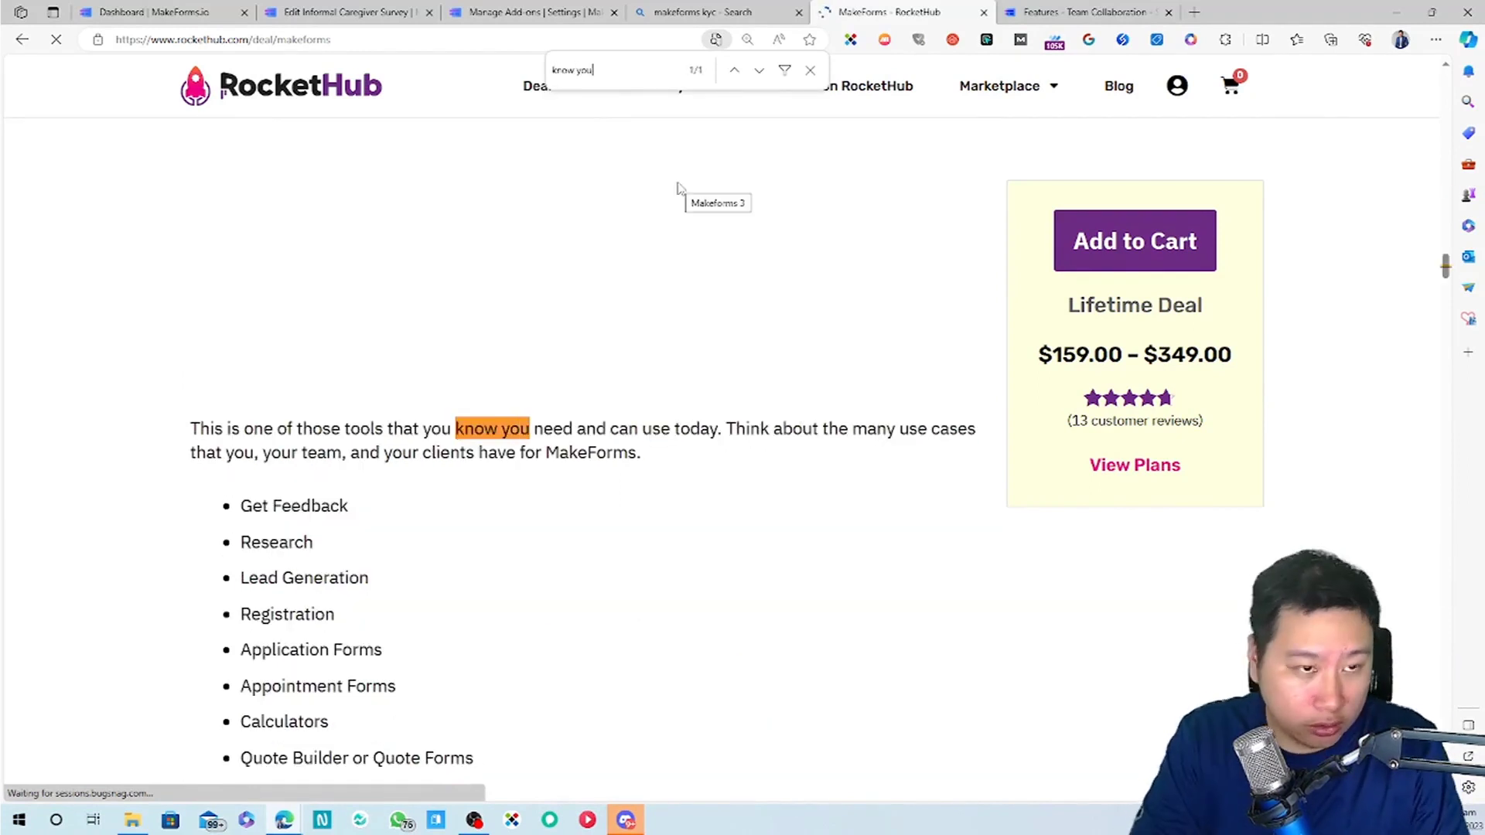
Clear the page search and look for "kyc" again on the RocketHub deal page.
{"action": "key", "text": "BackSpace"}
{"action": "key", "text": "BackSpace"}
{"action": "key", "text": "BackSpace"}
{"action": "key", "text": "BackSpace"}
{"action": "key", "text": "BackSpace"}
{"action": "key", "text": "BackSpace"}
{"action": "key", "text": "BackSpace"}
{"action": "key", "text": "BackSpace"}
{"action": "key", "text": "BackSpace"}
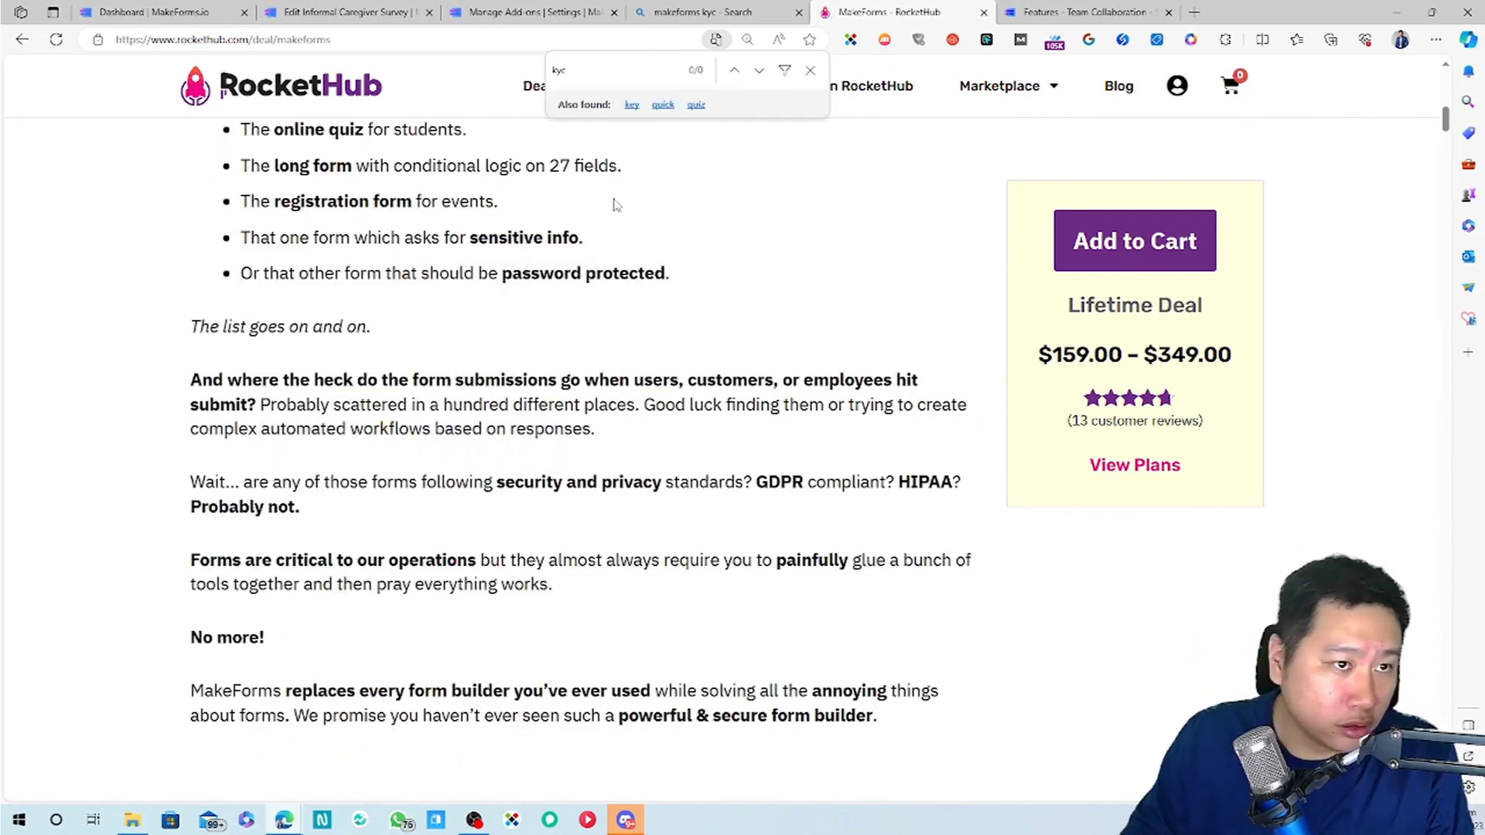
Search the RocketHub page for "know" and step through every match, including those in the customer reviews.
{"action": "key", "text": "BackSpace"}
{"action": "key", "text": "BackSpace"}
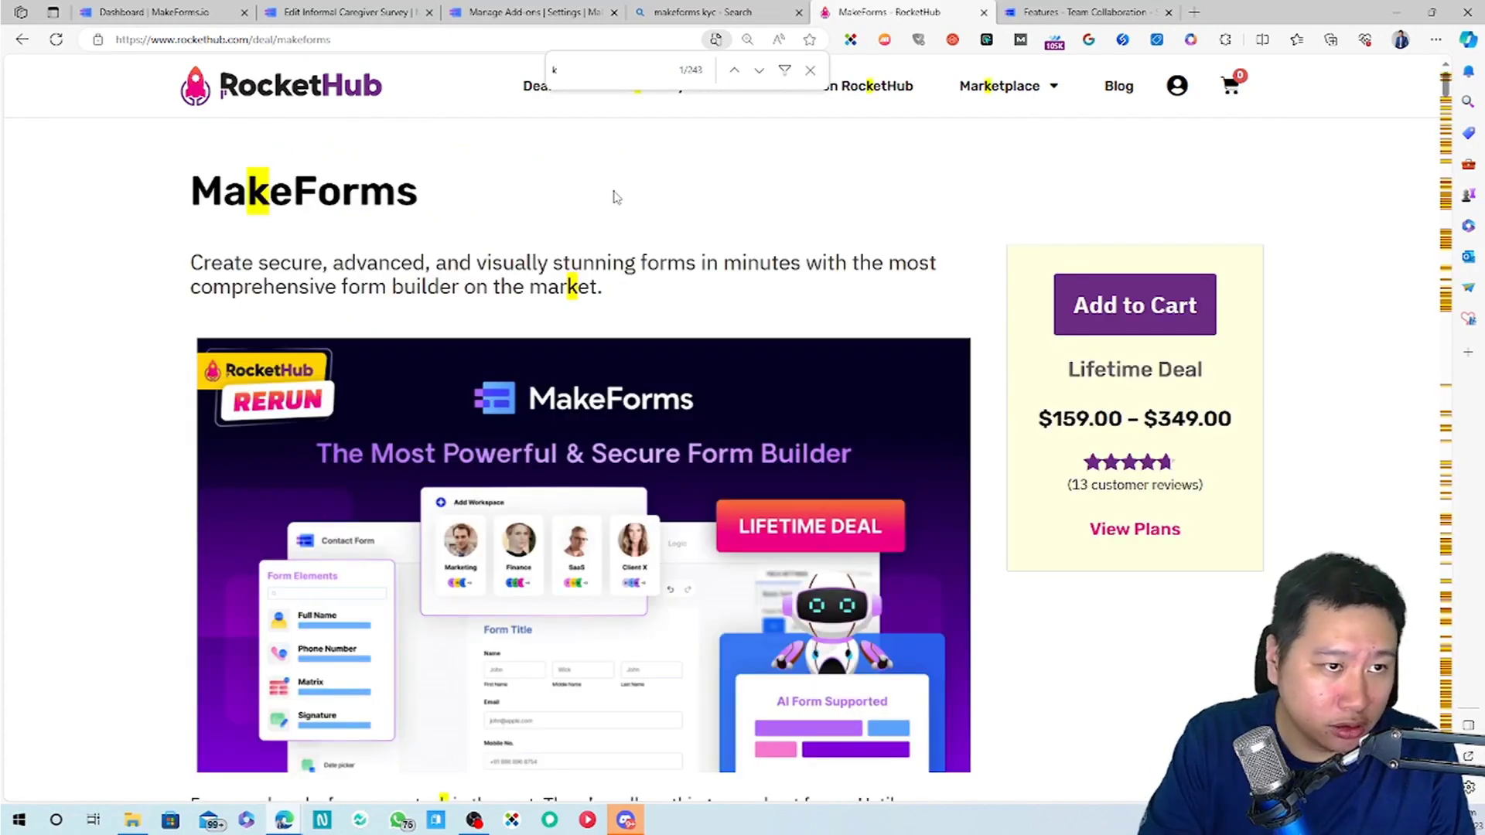
{"action": "type", "text": "now"}
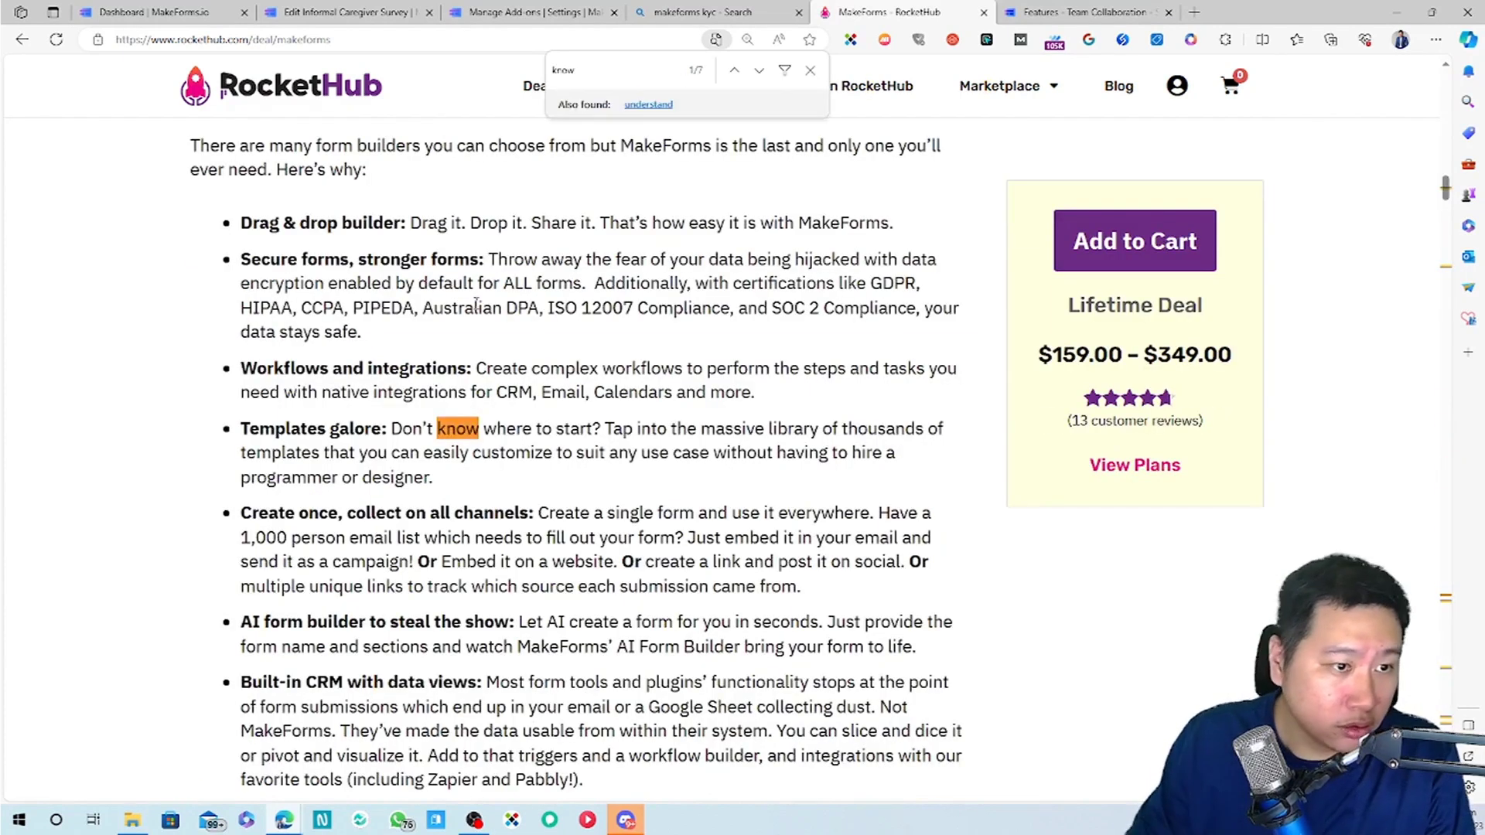
{"action": "key", "text": "Return"}
{"action": "key", "text": "Return"}
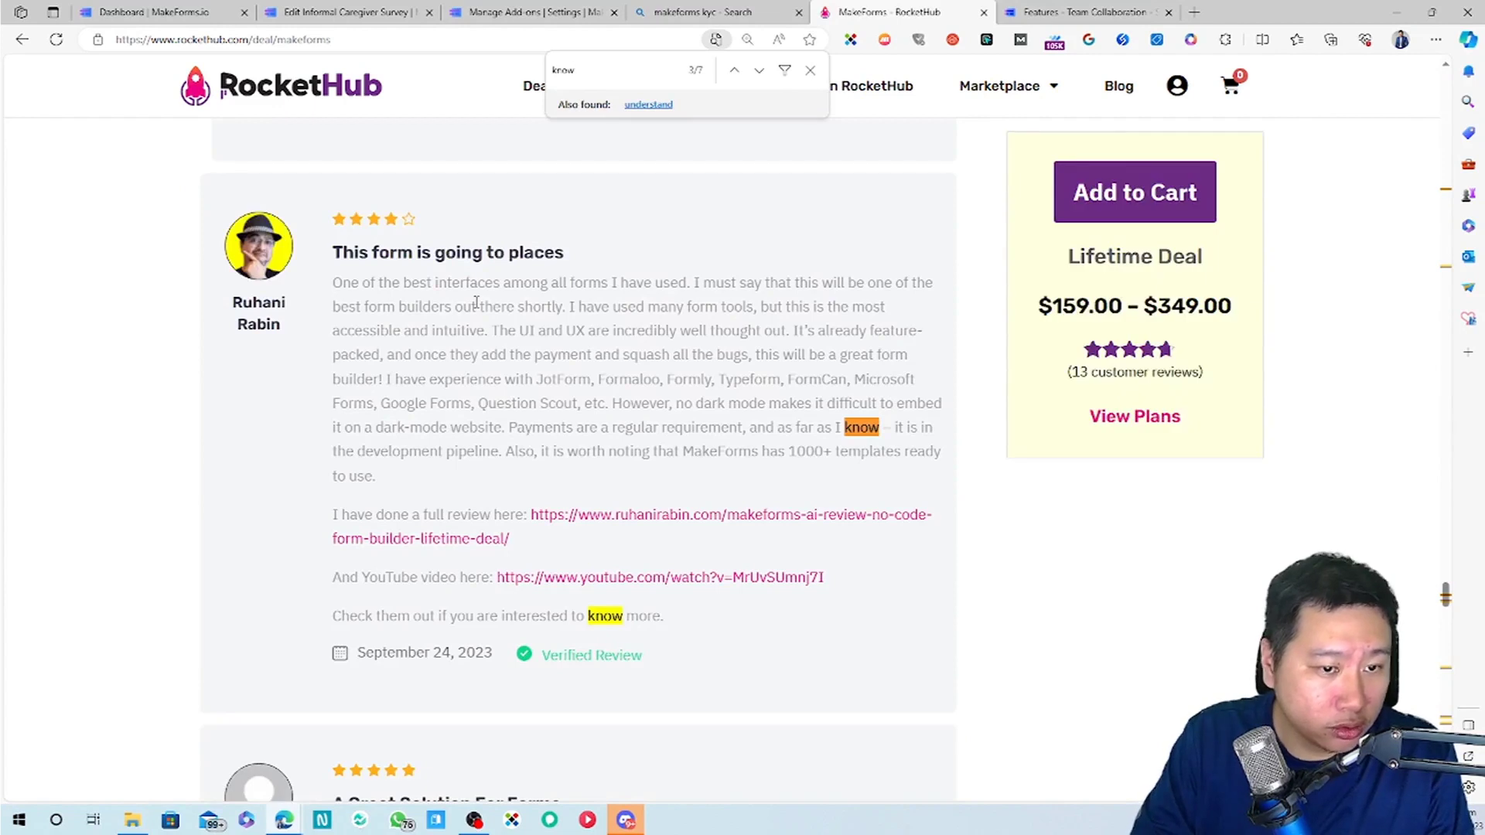
{"action": "key", "text": "Return"}
{"action": "key", "text": "Return"}
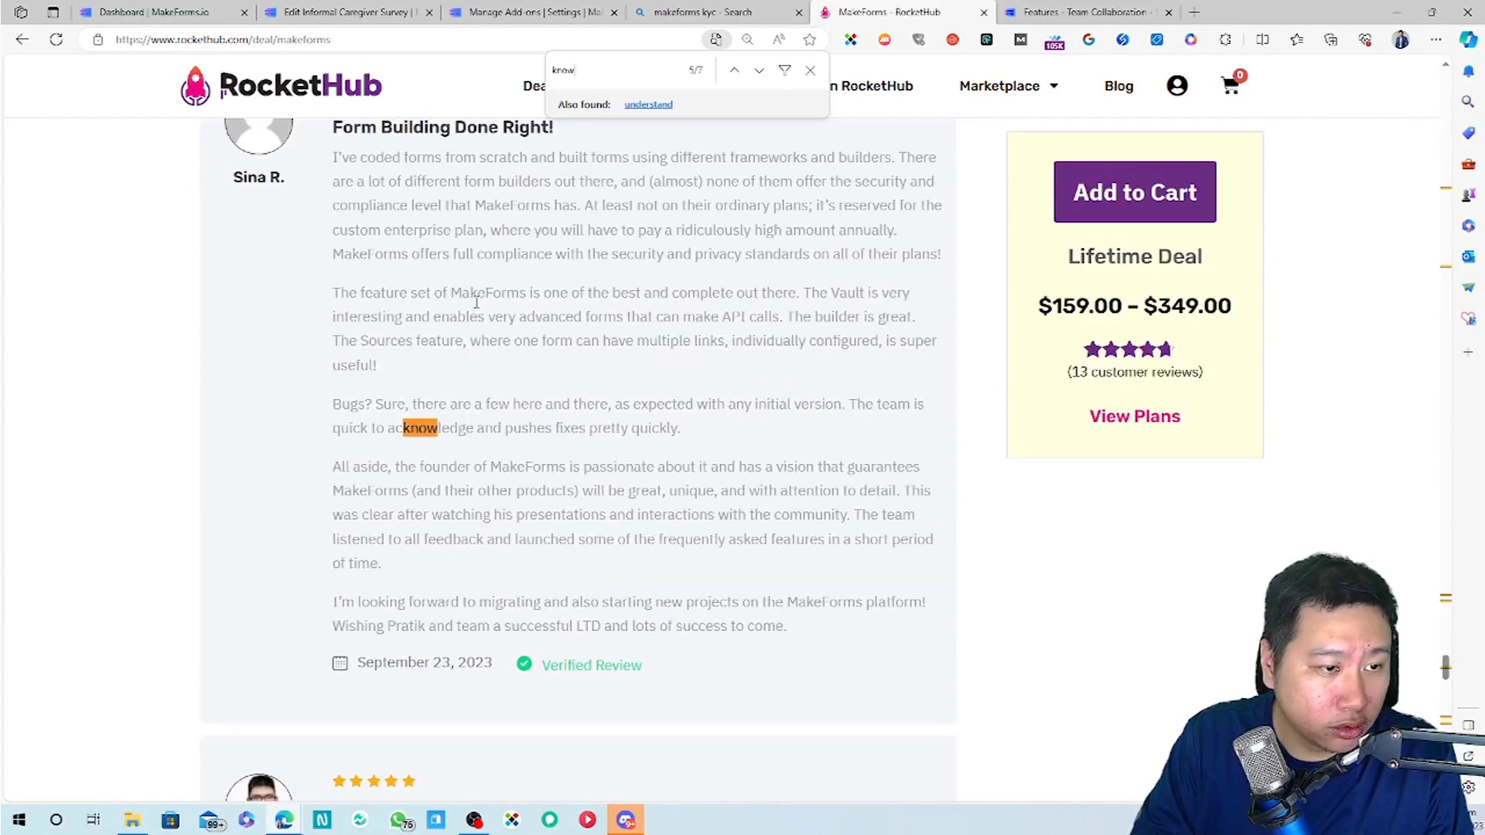
{"action": "key", "text": "Return"}
{"action": "key", "text": "Return"}
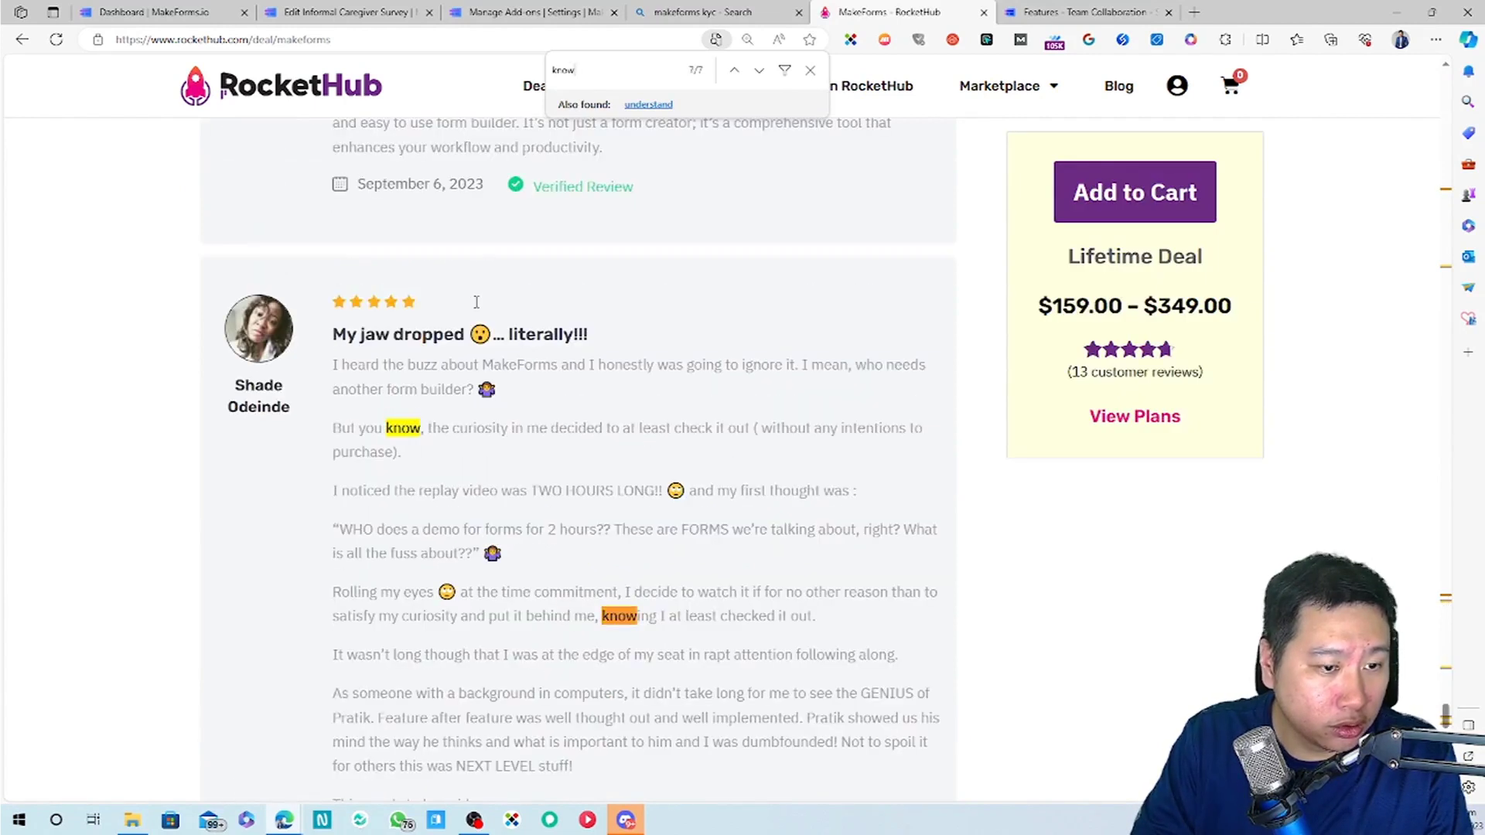
{"action": "key", "text": "Return"}
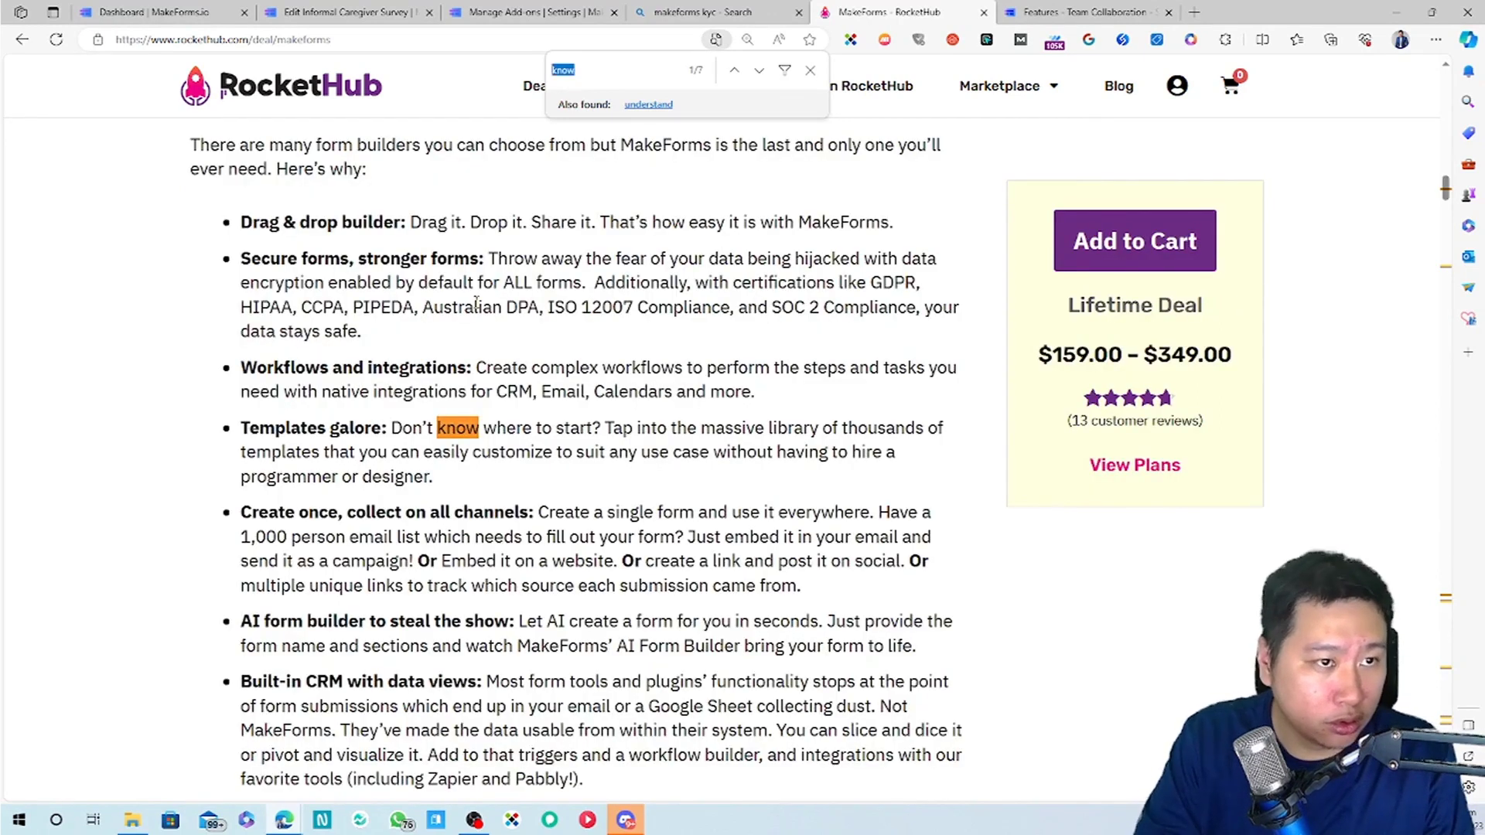
Search the RocketHub page for "customer", step through all matches and close the page.
{"action": "type", "text": "customer"}
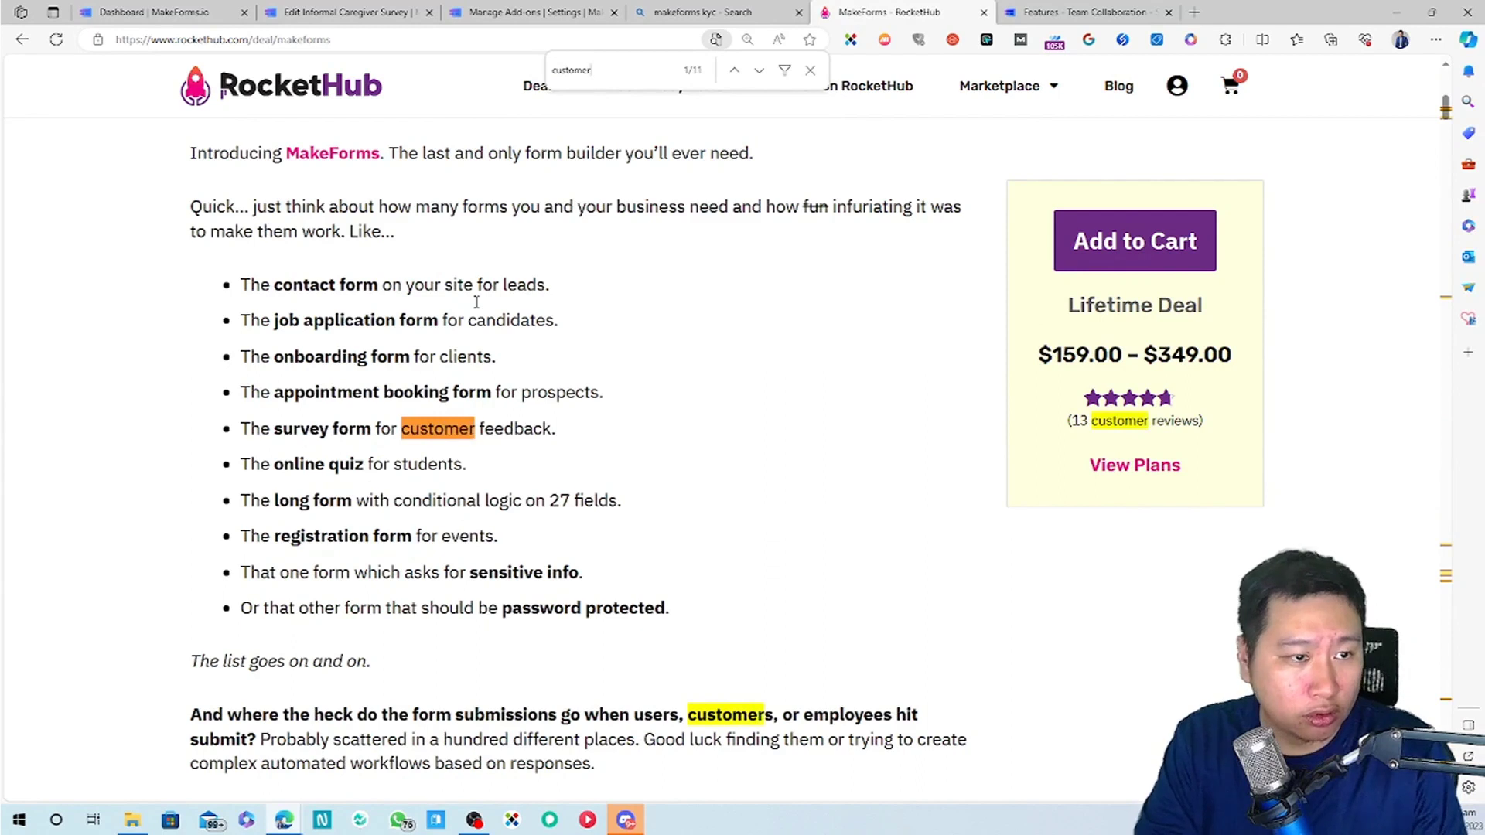
{"action": "key", "text": "Return"}
{"action": "key", "text": "Return"}
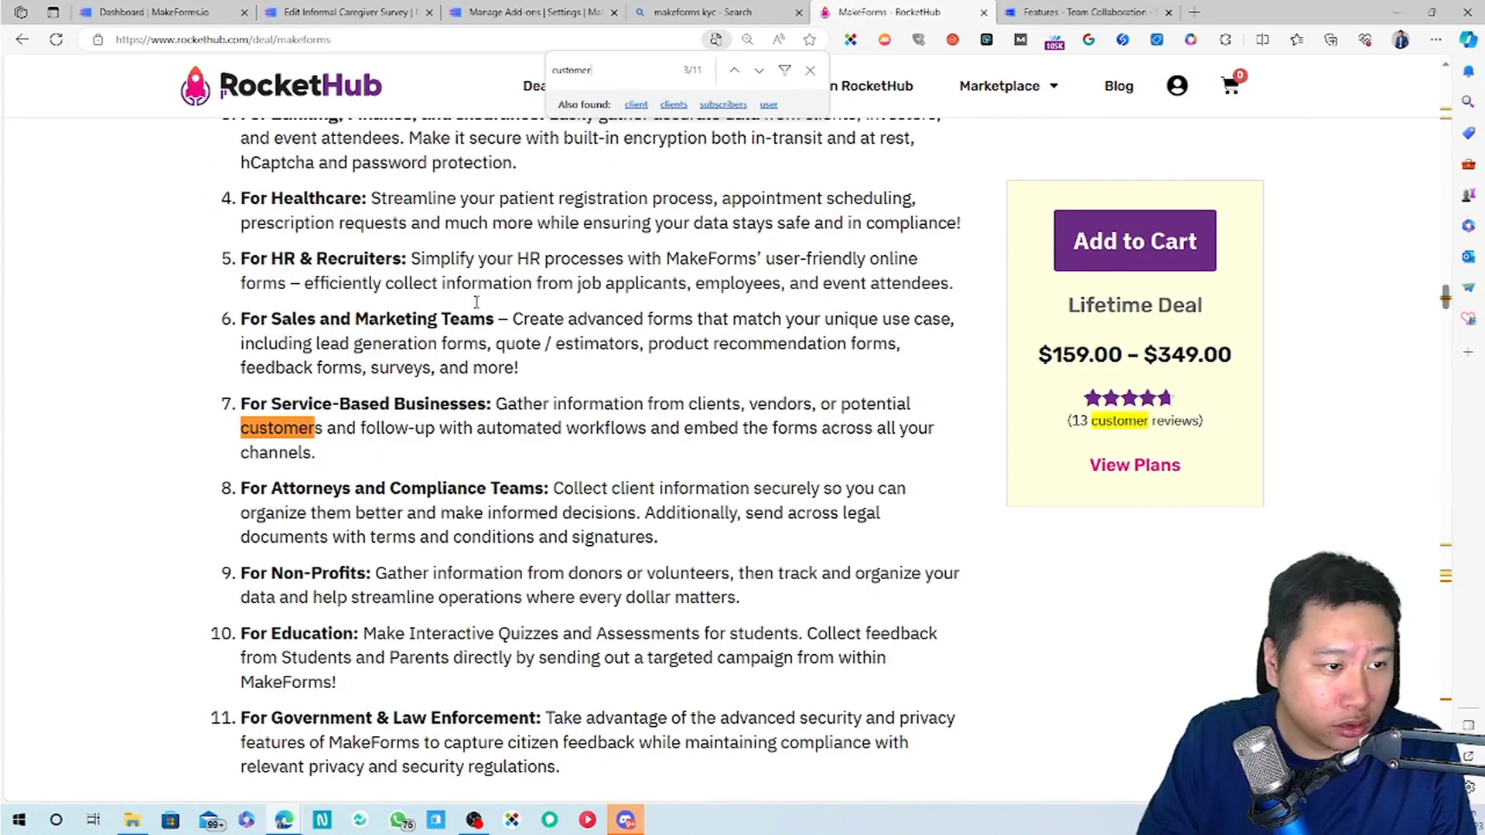
{"action": "left_click", "coordinate": [735, 71]}
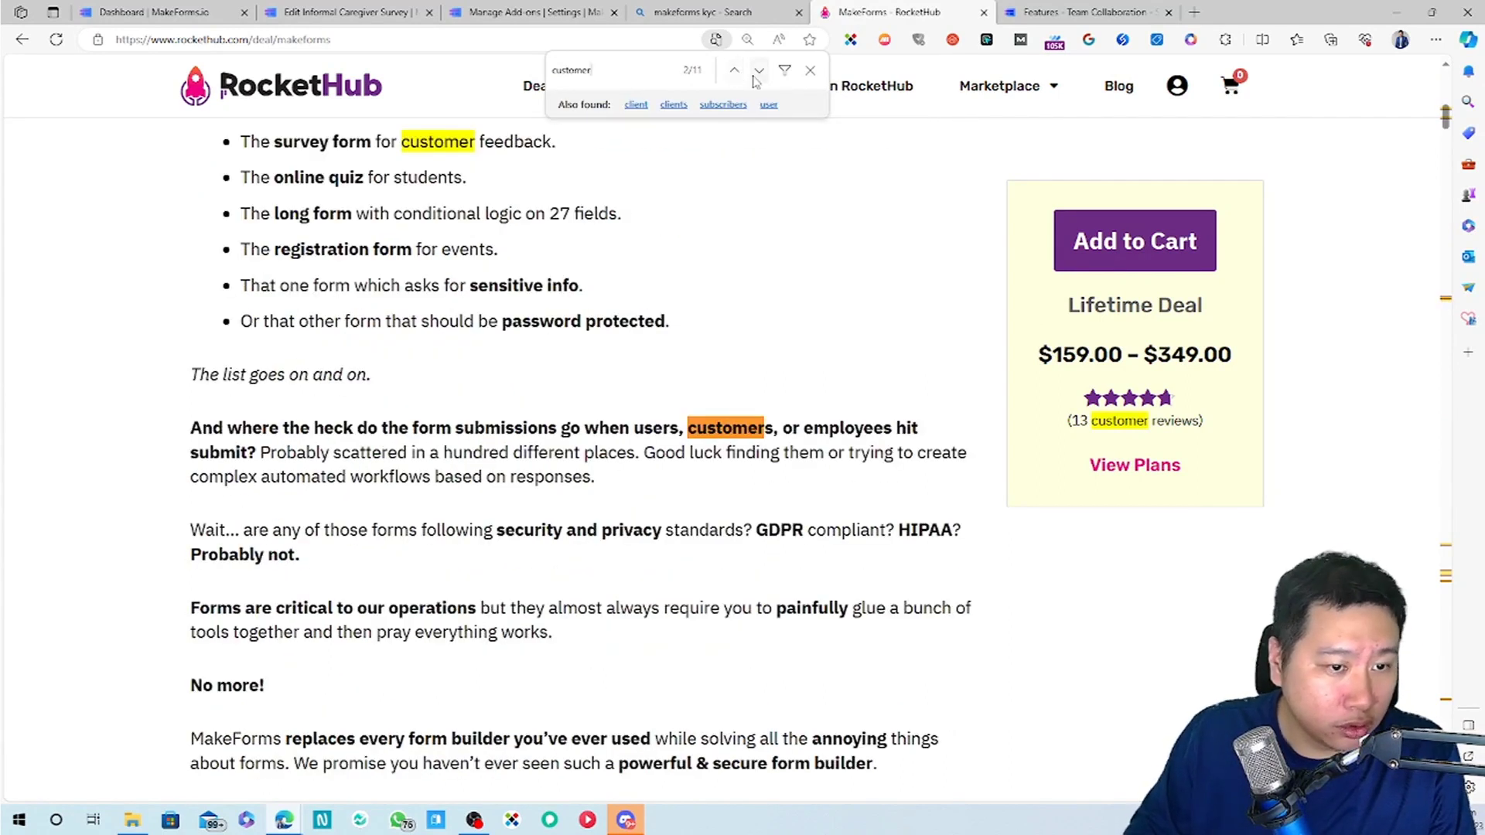
{"action": "left_click", "coordinate": [757, 73]}
{"action": "left_click", "coordinate": [757, 72]}
{"action": "left_click", "coordinate": [757, 72]}
{"action": "left_click", "coordinate": [757, 72]}
{"action": "left_click", "coordinate": [755, 78]}
{"action": "left_click", "coordinate": [755, 77]}
{"action": "left_click", "coordinate": [756, 78]}
{"action": "left_click", "coordinate": [755, 78]}
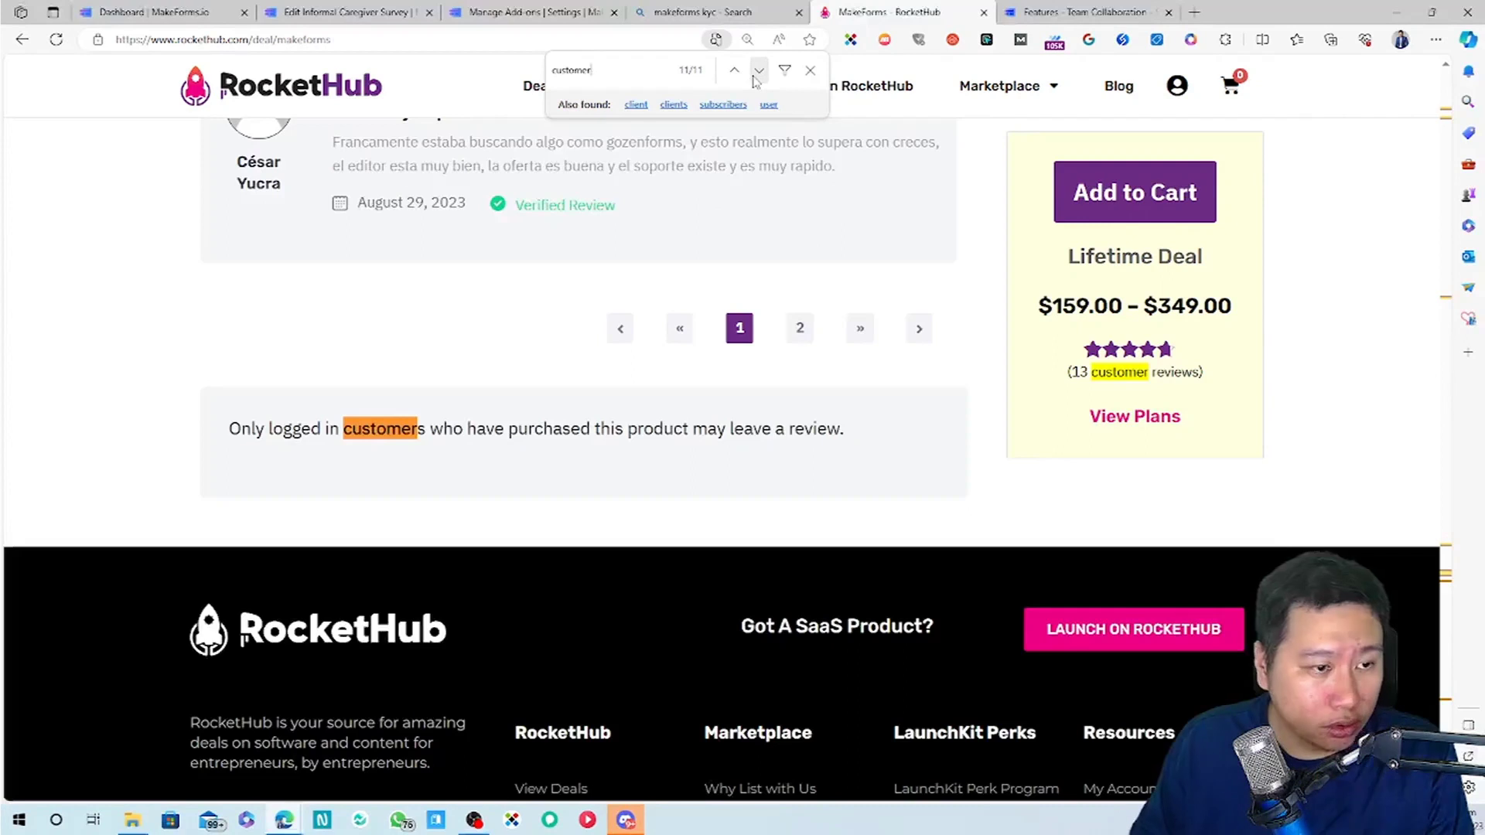
{"action": "key", "text": "Escape"}
{"action": "key", "text": "ctrl+w"}
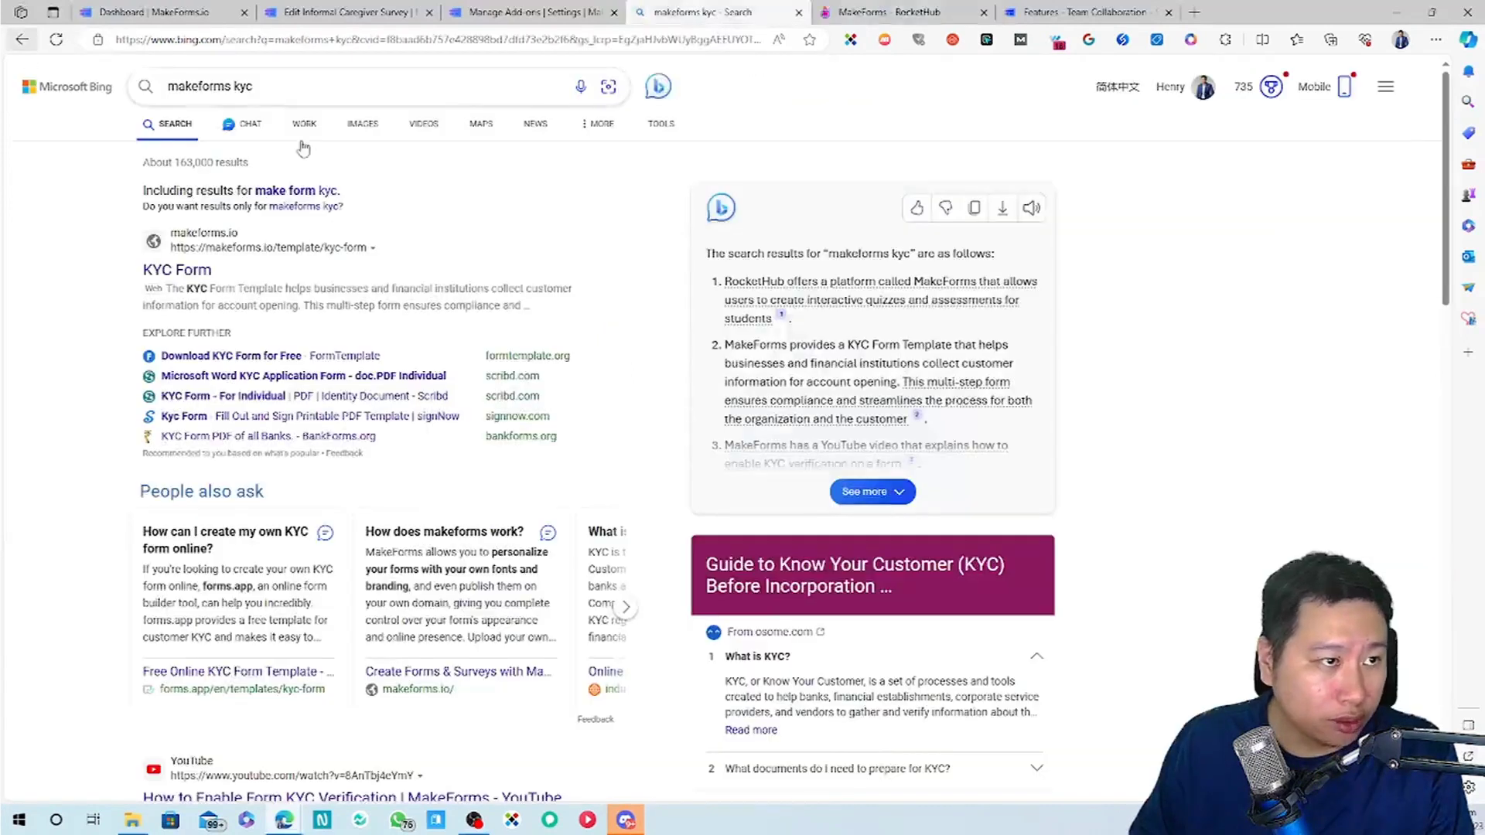
Read the RocketHub result's KYC snippet in the search results and open the "How to Enable Form KYC Verification" YouTube video.
{"action": "scroll", "coordinate": [278, 428], "scroll_direction": "down", "scroll_amount": 15}
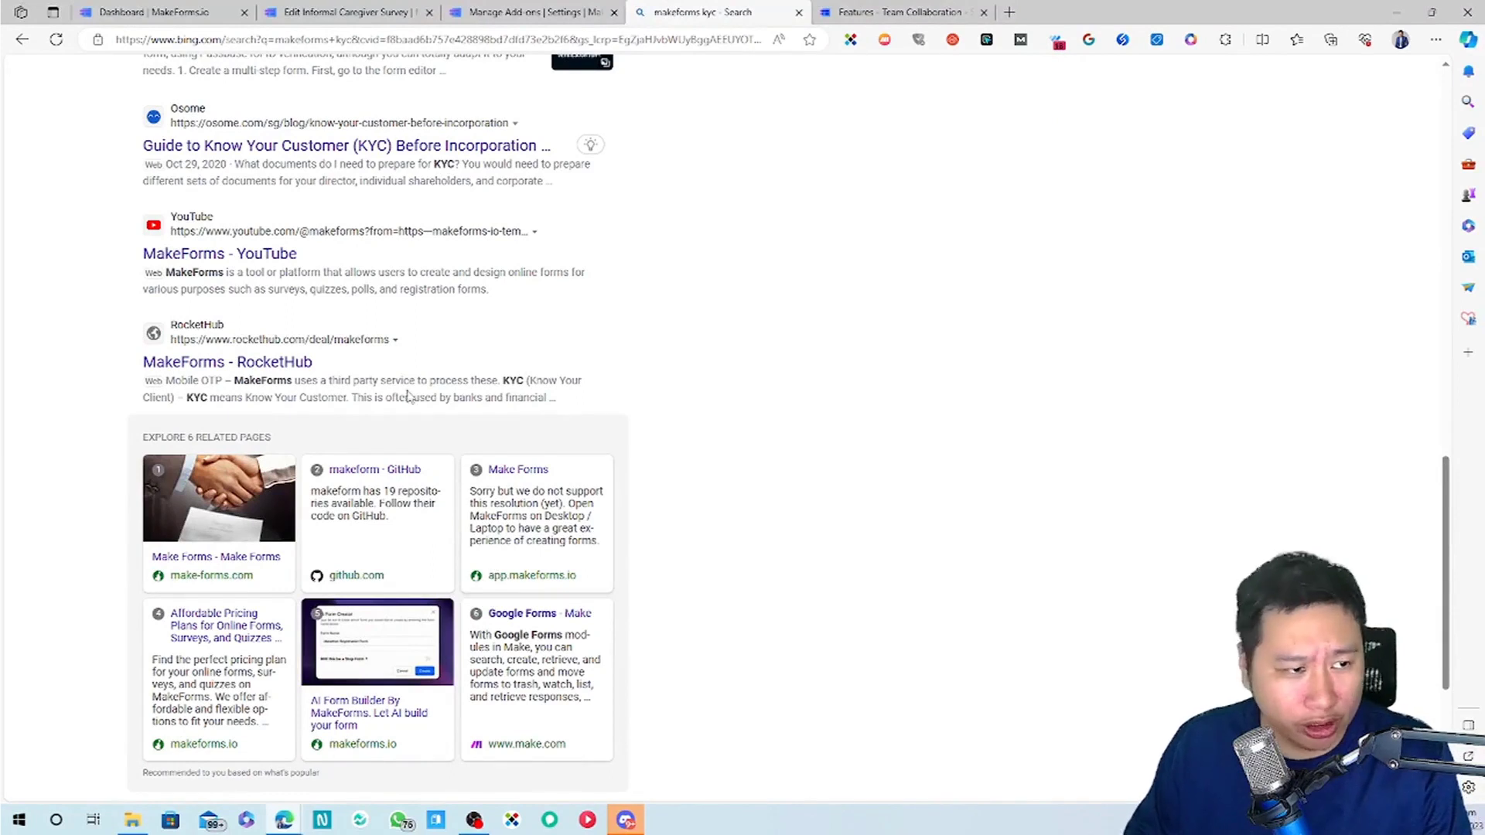
{"action": "left_click_drag", "start_coordinate": [379, 402], "coordinate": [561, 399]}
{"action": "left_click", "coordinate": [505, 382]}
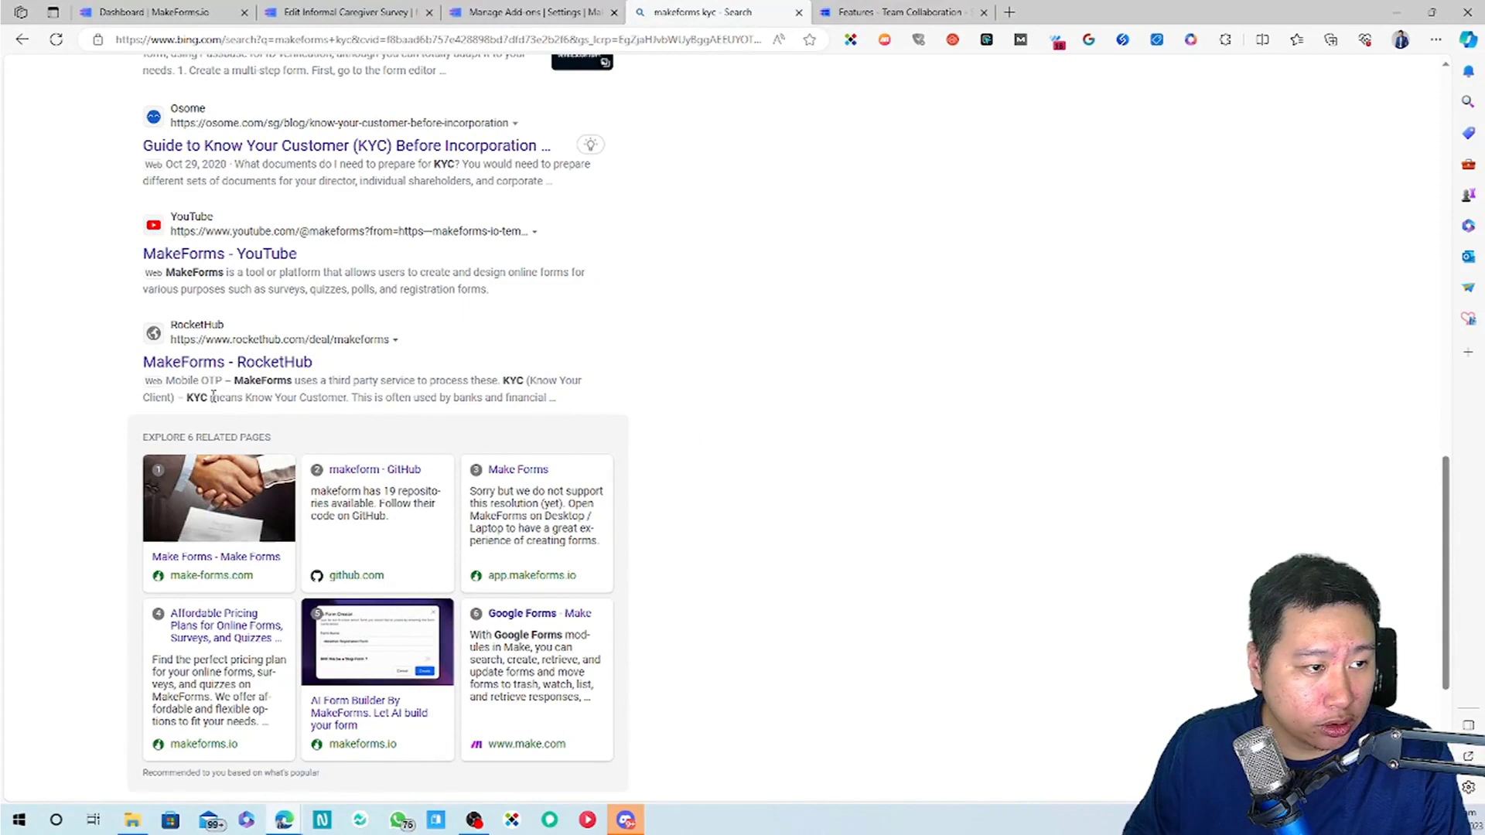
{"action": "scroll", "coordinate": [250, 400], "scroll_direction": "down", "scroll_amount": 4}
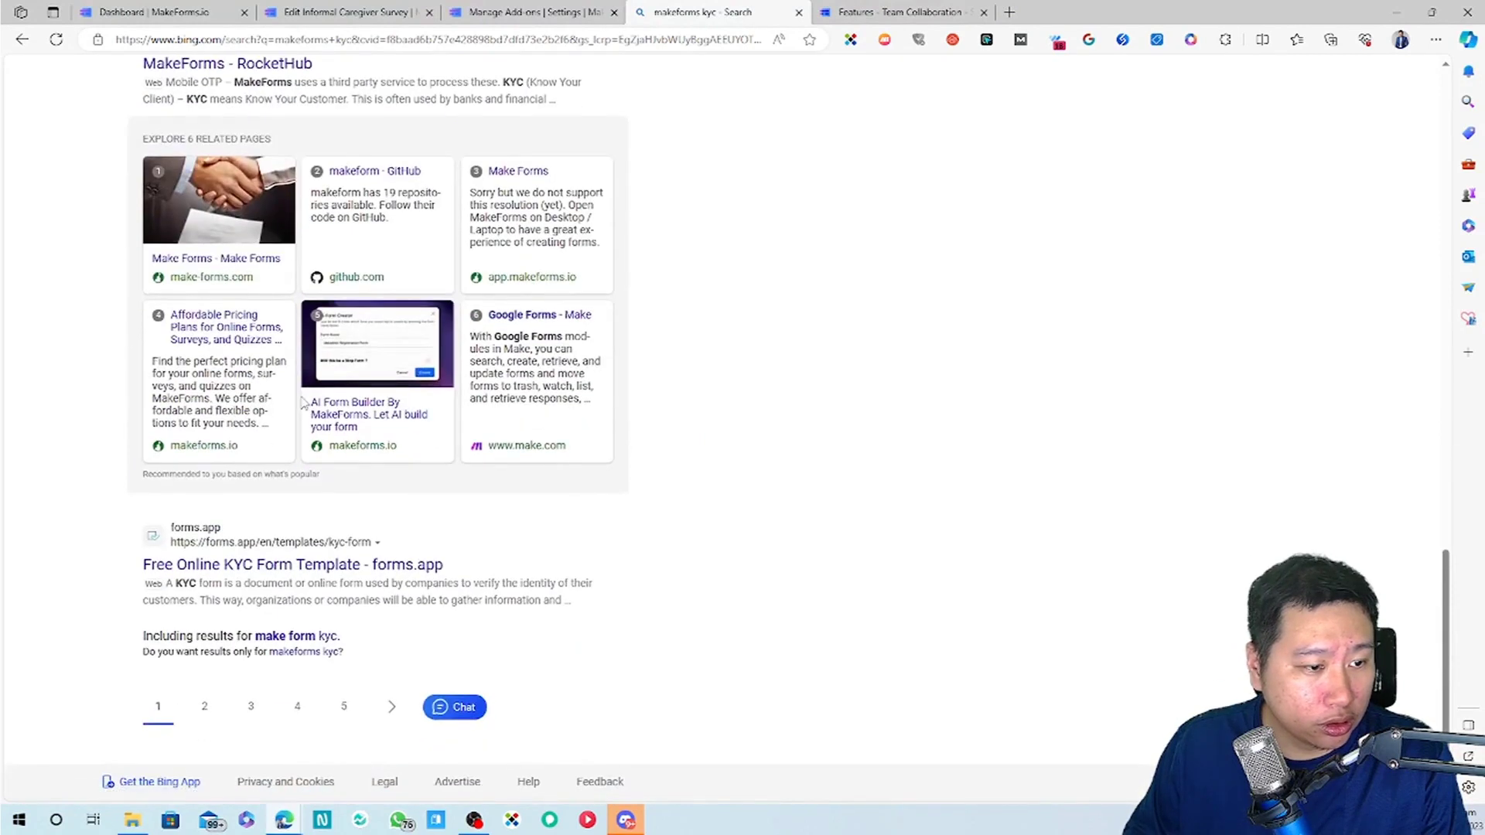
{"action": "scroll", "coordinate": [417, 712], "scroll_direction": "up", "scroll_amount": 15}
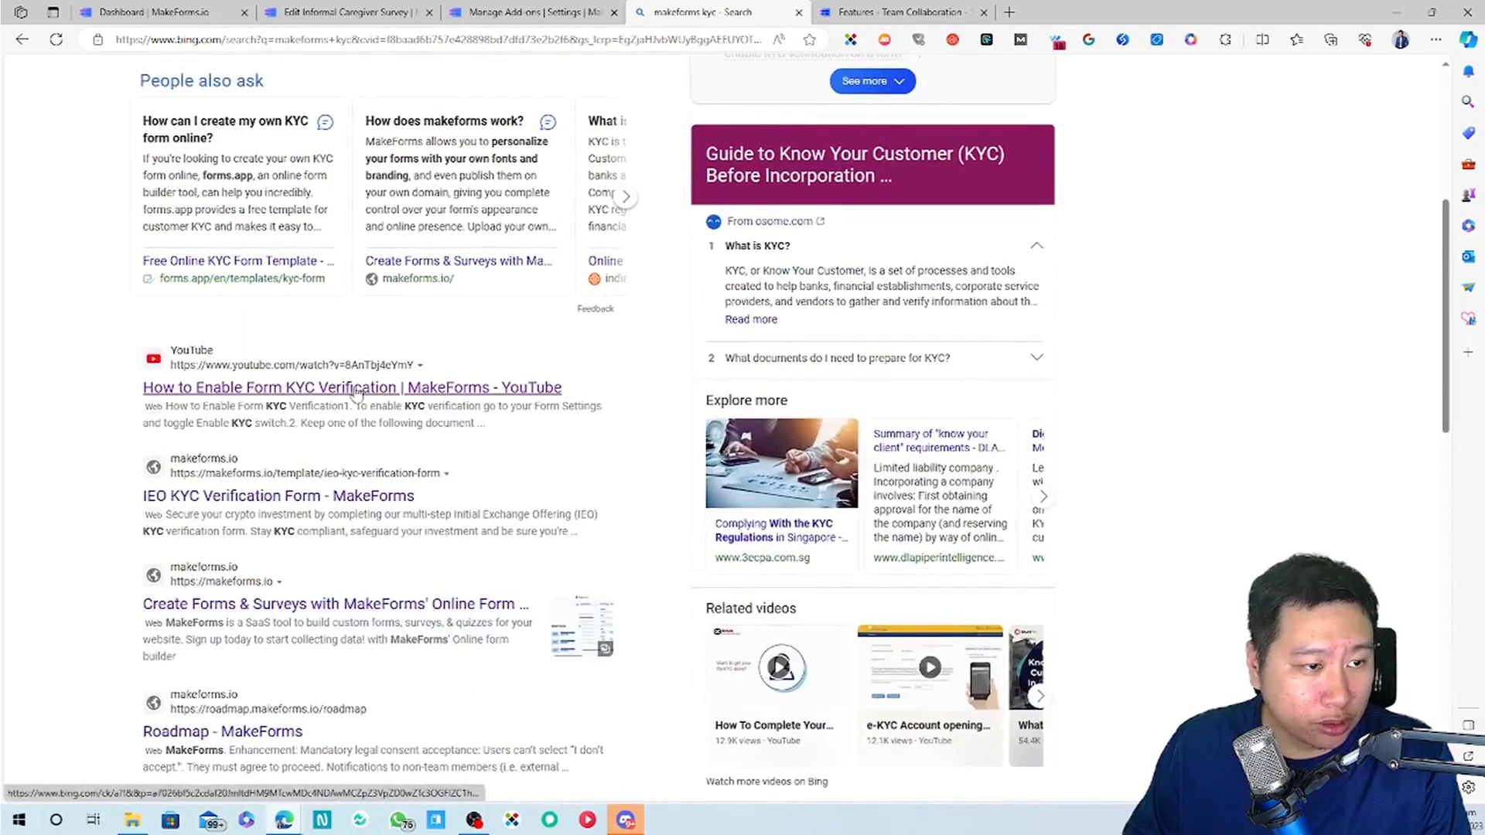
{"action": "left_click", "coordinate": [325, 389]}
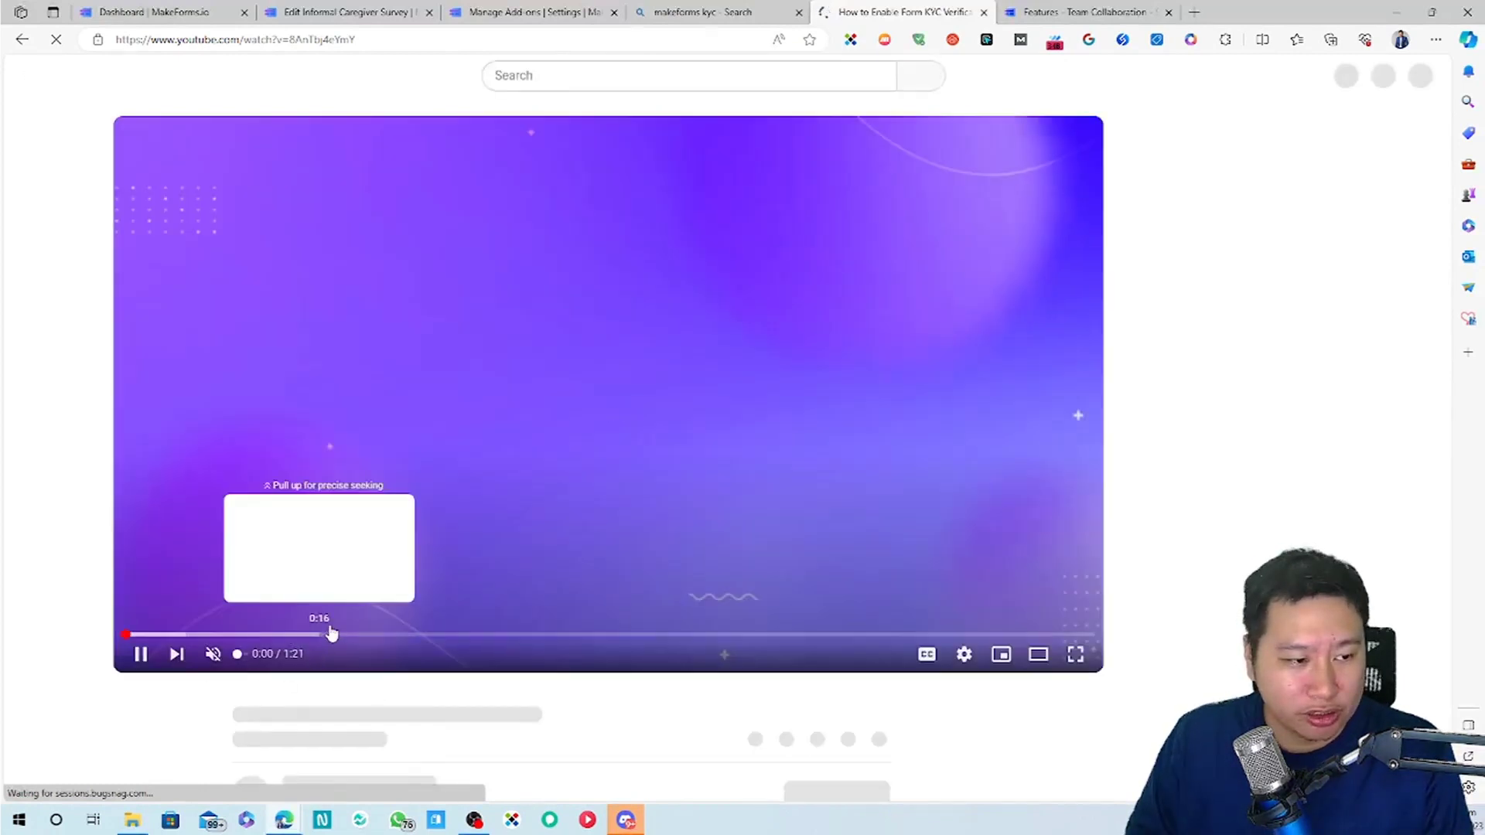
Skim the KYC verification video, reviewing the selfie check and the form submission that follows, and pause it.
{"action": "left_click", "coordinate": [343, 635]}
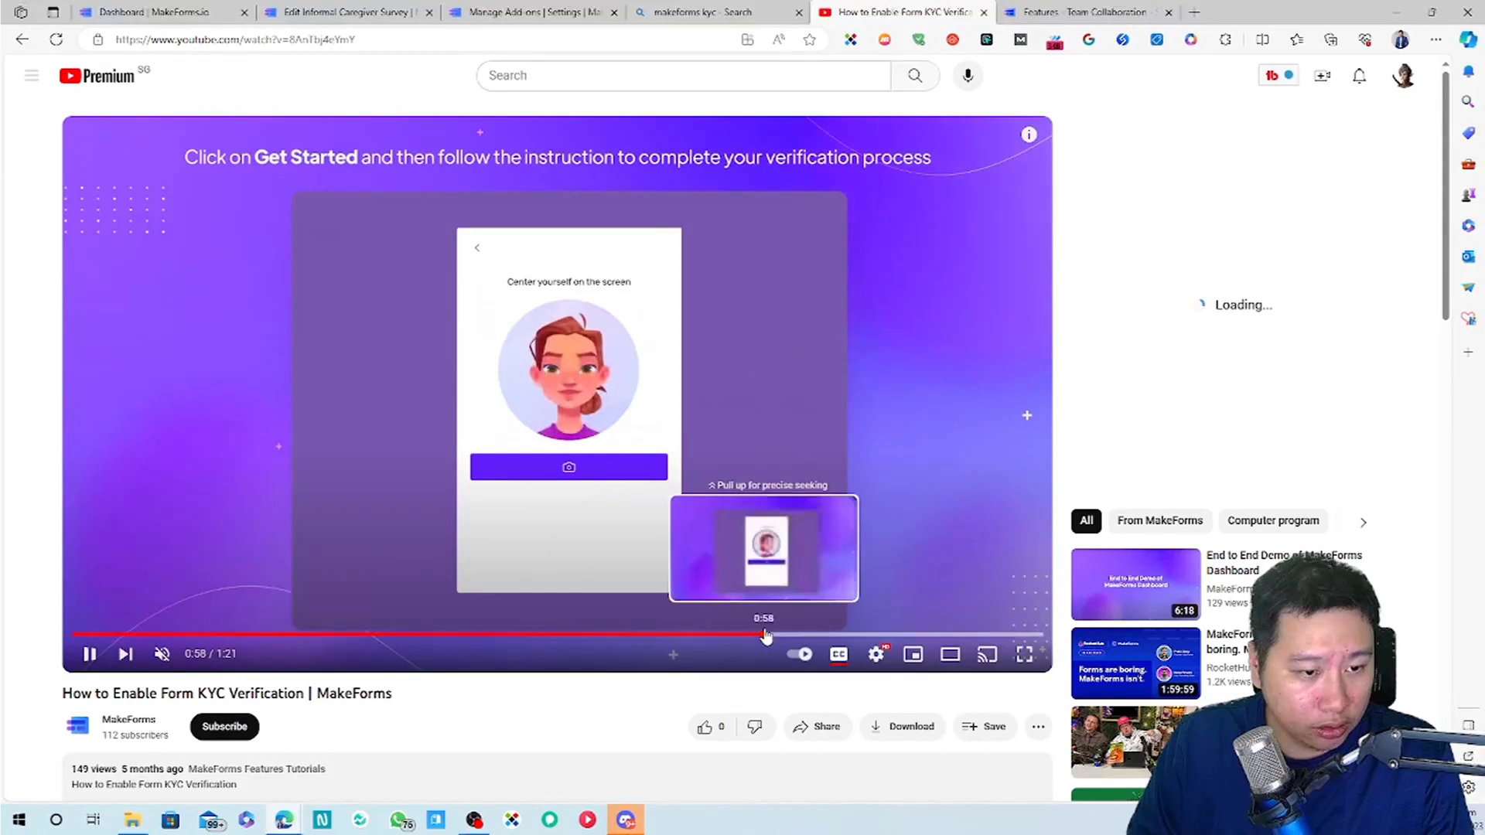
{"action": "left_click", "coordinate": [762, 634]}
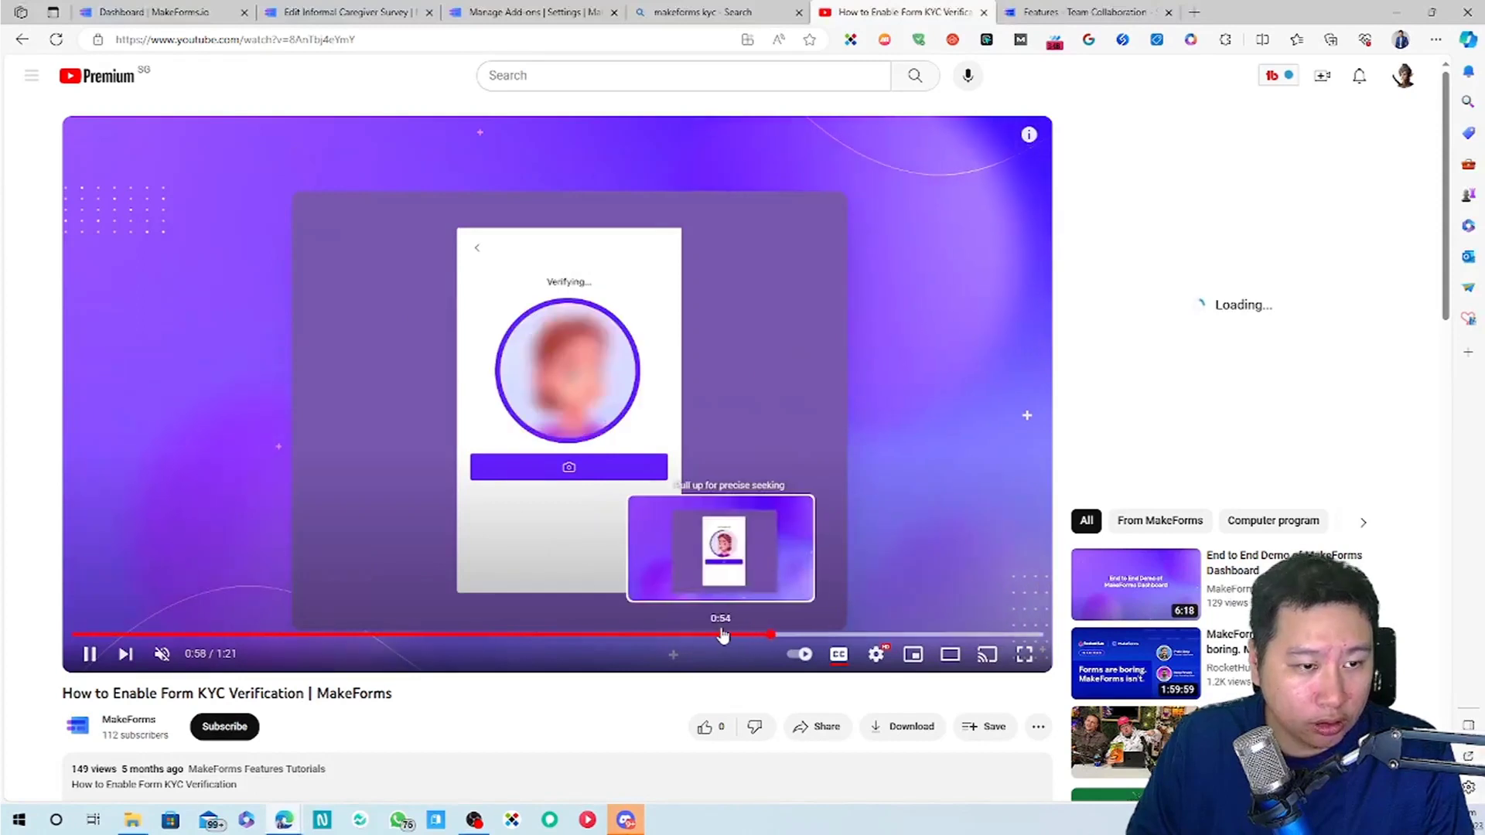
{"action": "left_click", "coordinate": [716, 635]}
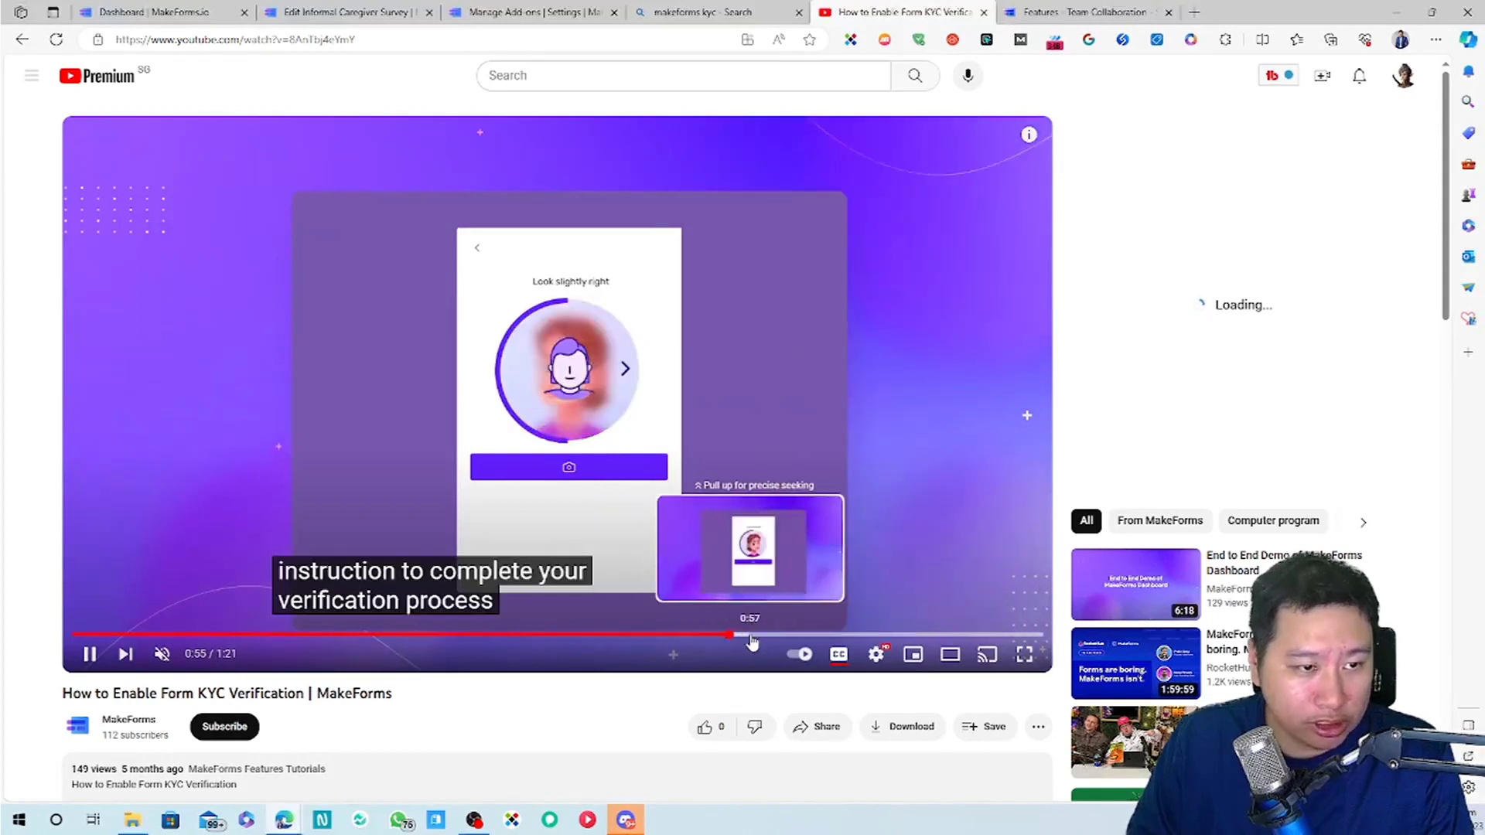
{"action": "left_click", "coordinate": [751, 634]}
{"action": "left_click", "coordinate": [807, 634]}
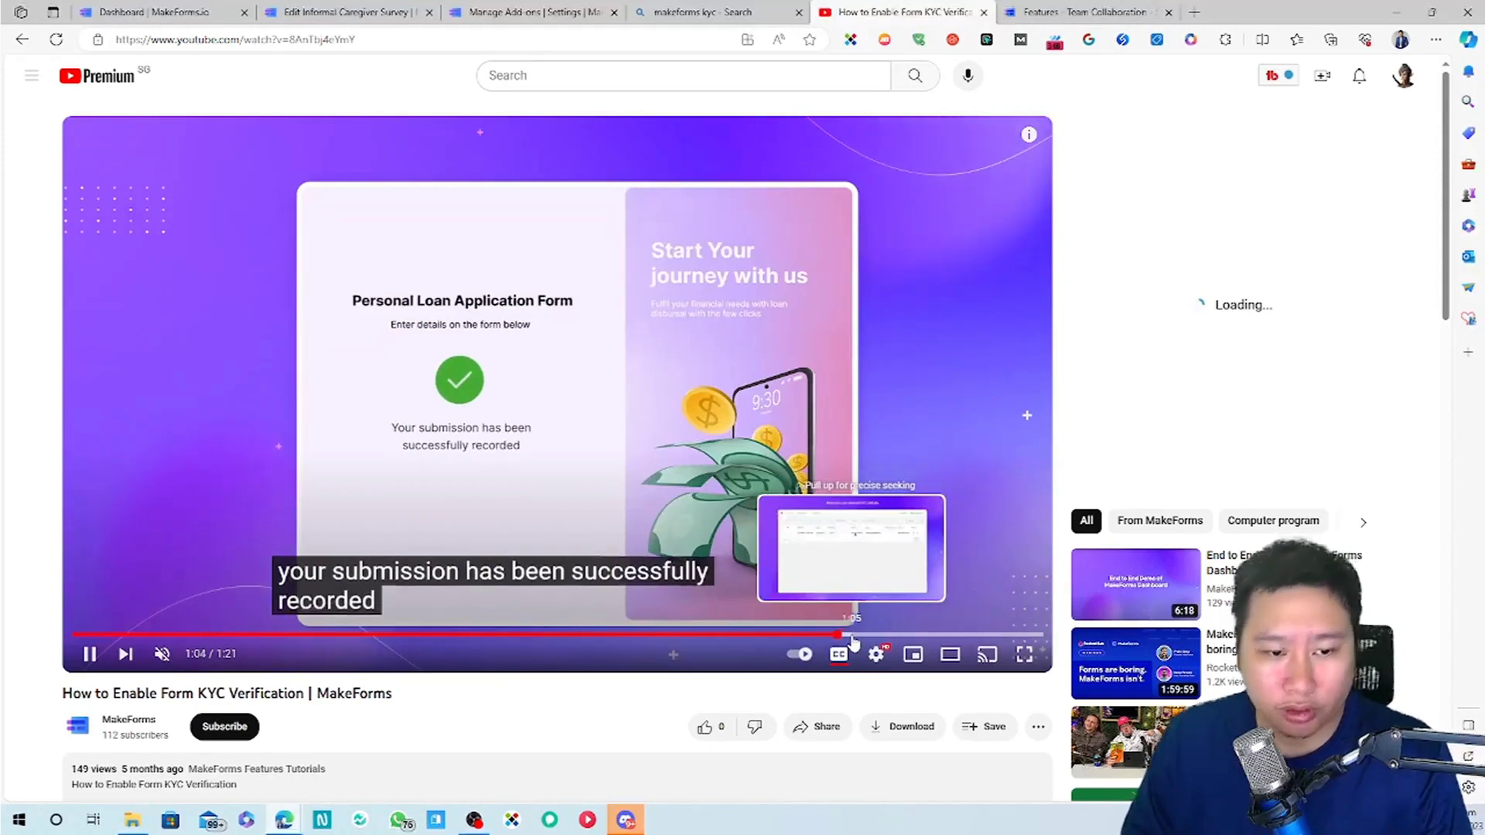
{"action": "left_click", "coordinate": [894, 634]}
{"action": "key", "text": "space"}
Close the video, search results, Sensitive Data feature and add-ons tabs to return to the Informal Caregiver Survey editor.
{"action": "left_click", "coordinate": [984, 13]}
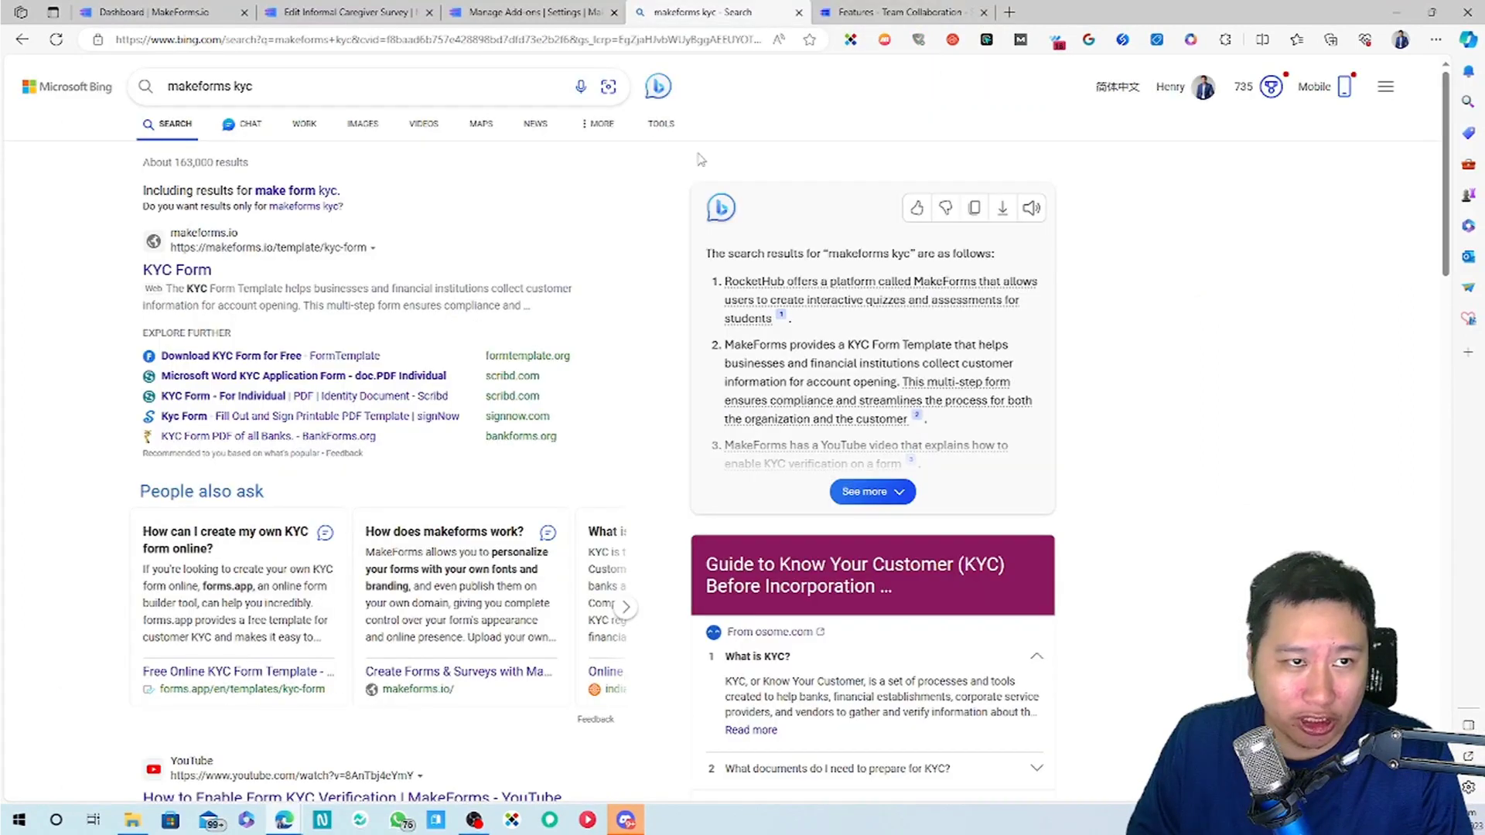
{"action": "left_click", "coordinate": [799, 14]}
{"action": "left_click", "coordinate": [799, 13]}
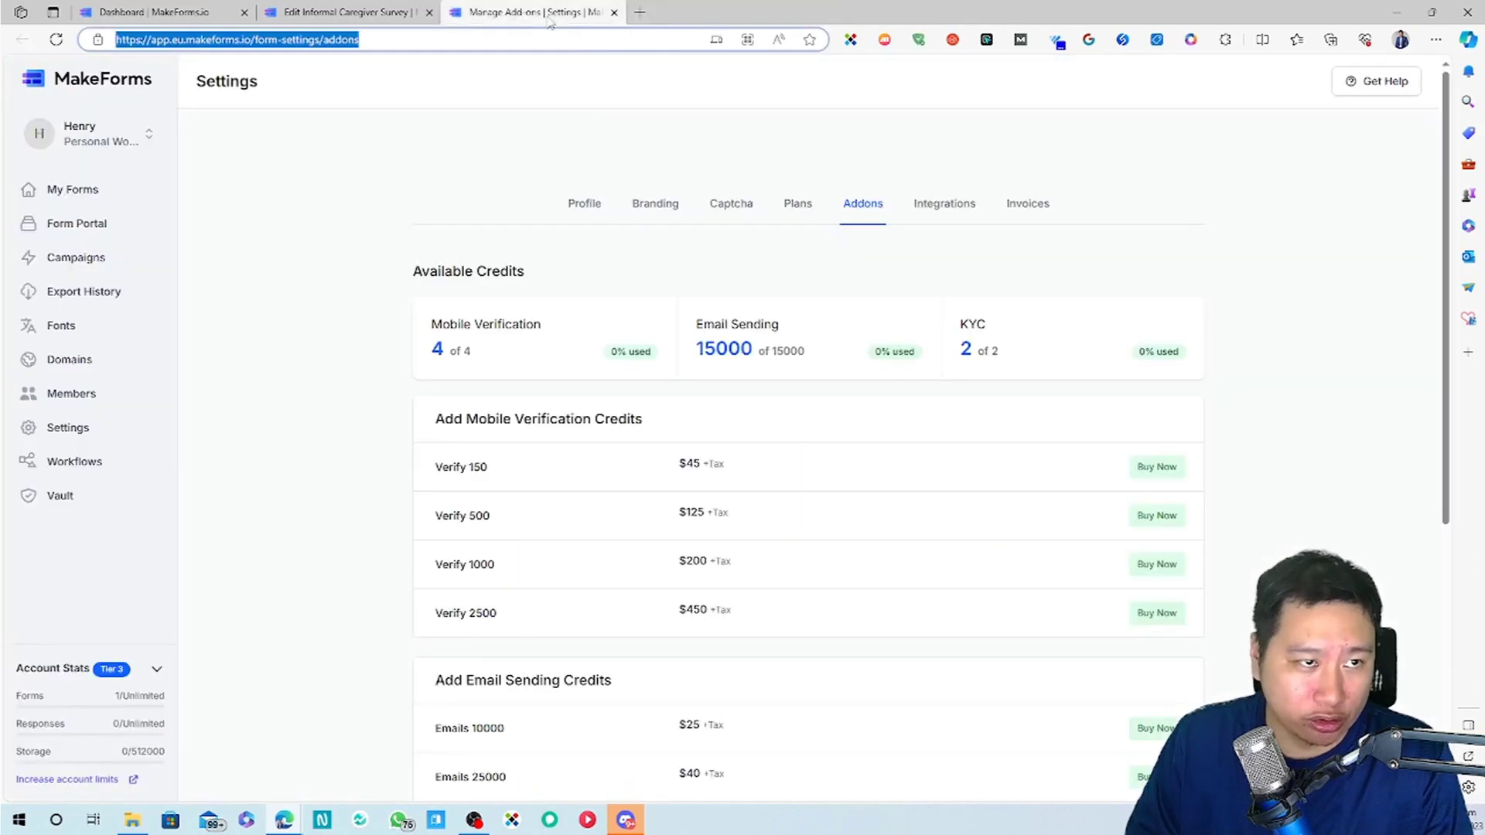
{"action": "left_click", "coordinate": [614, 13]}
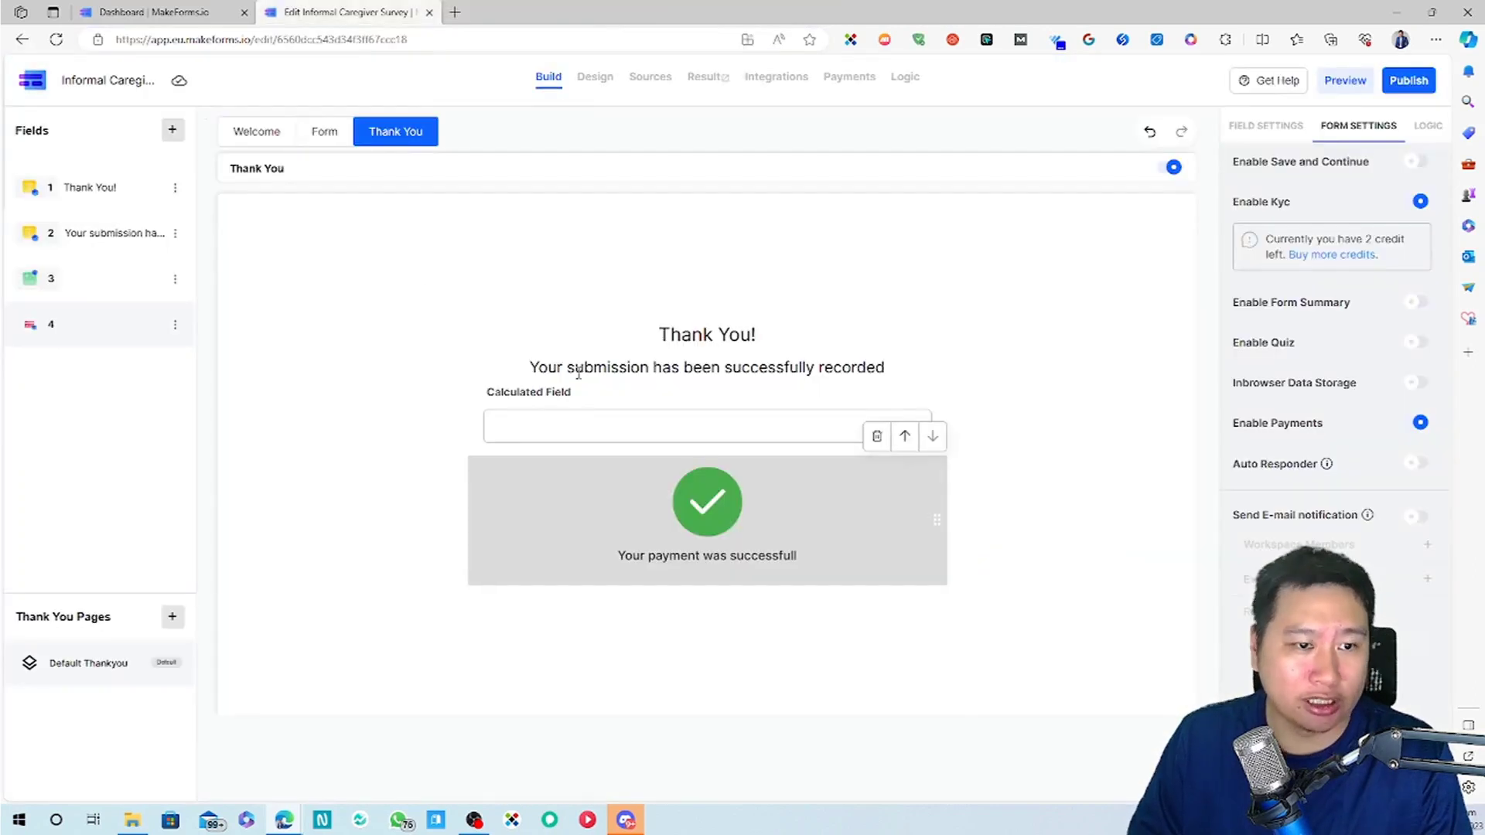
Compare the field types that can be added to the Form page with those offered for the Thank You page.
{"action": "left_click", "coordinate": [329, 133]}
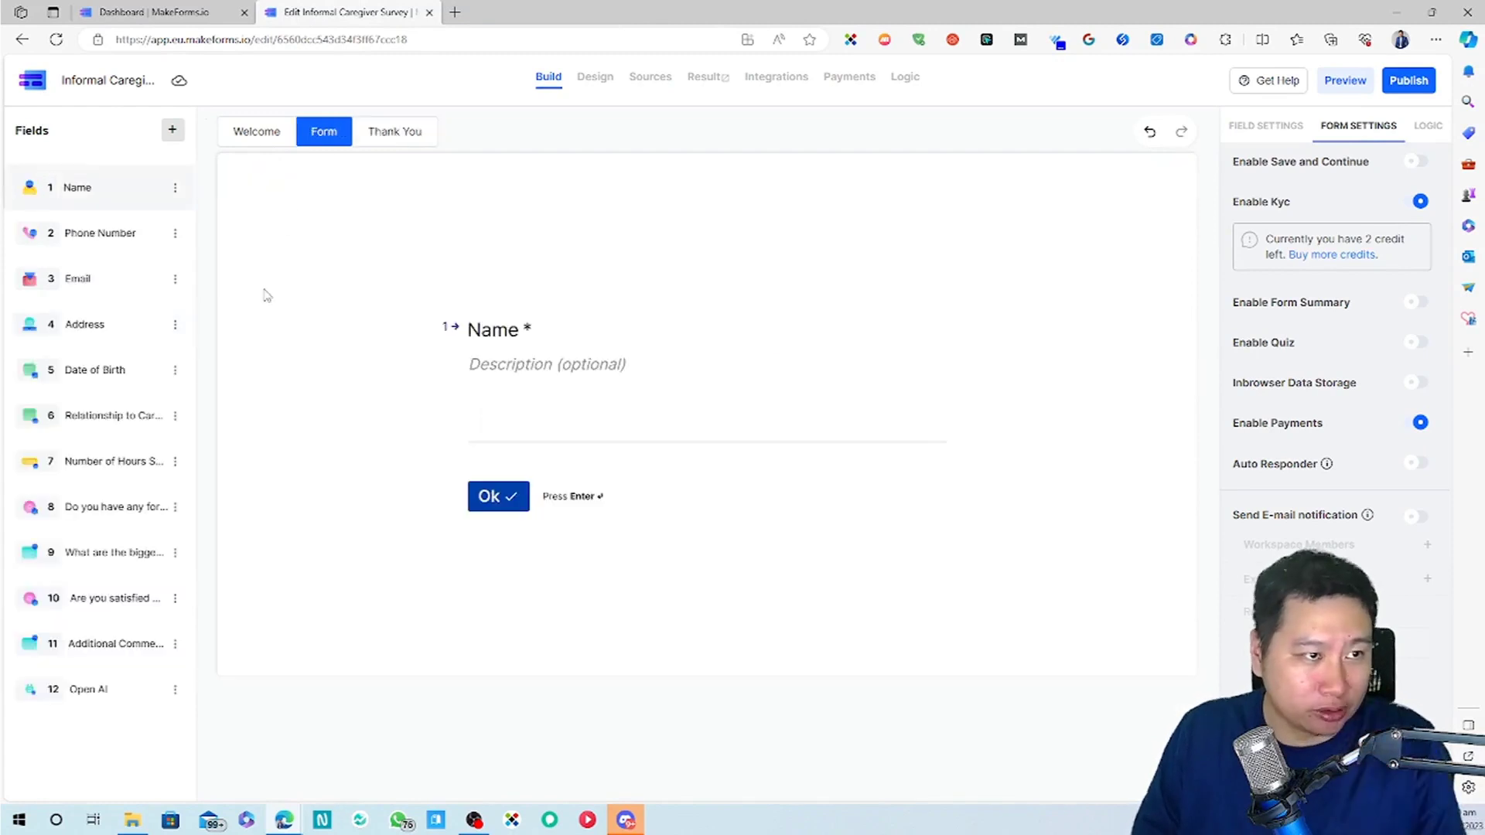
{"action": "left_click", "coordinate": [172, 130]}
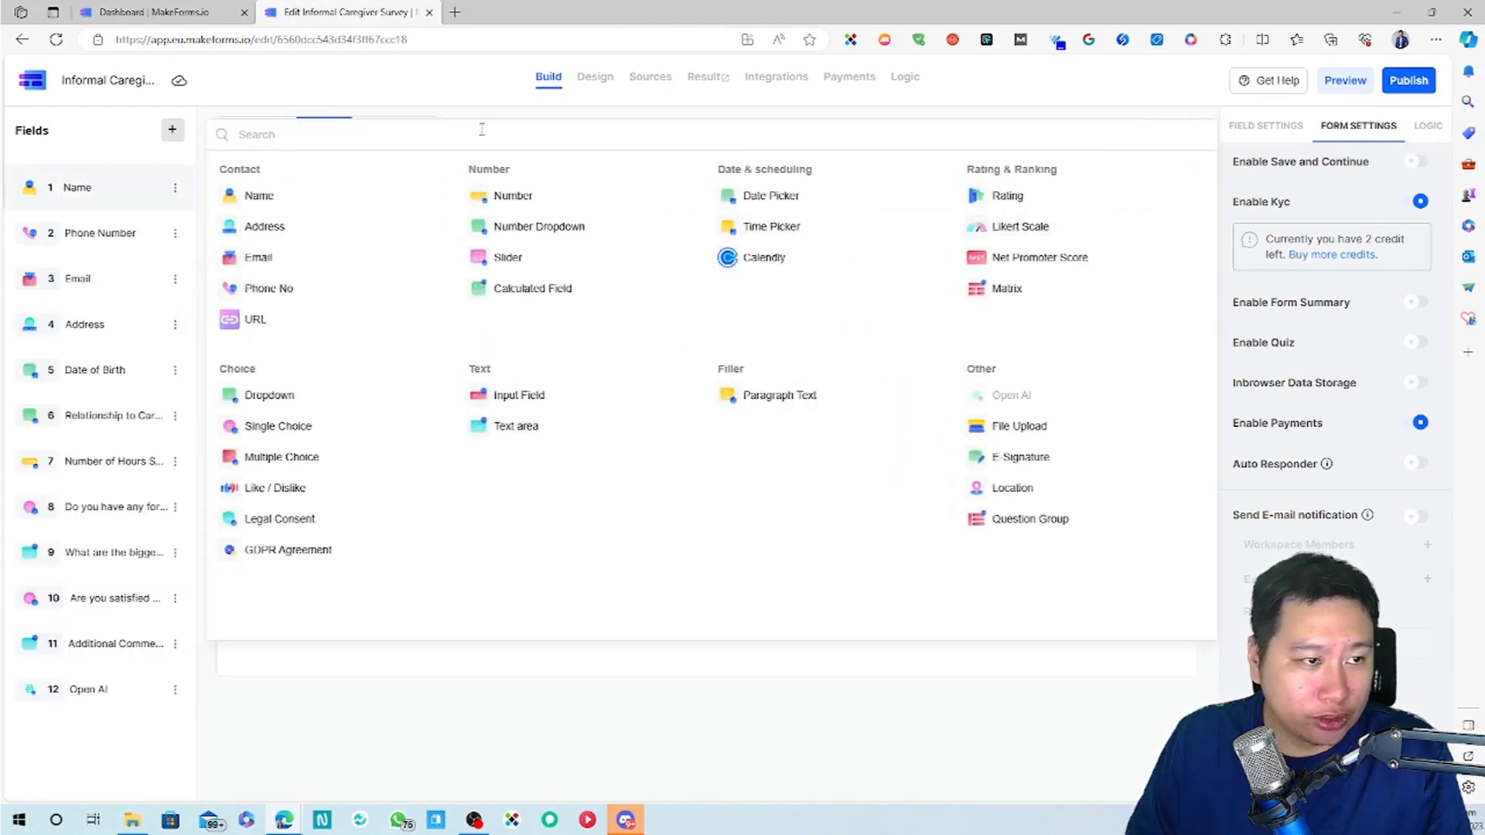
{"action": "left_click", "coordinate": [457, 87]}
{"action": "left_click", "coordinate": [390, 133]}
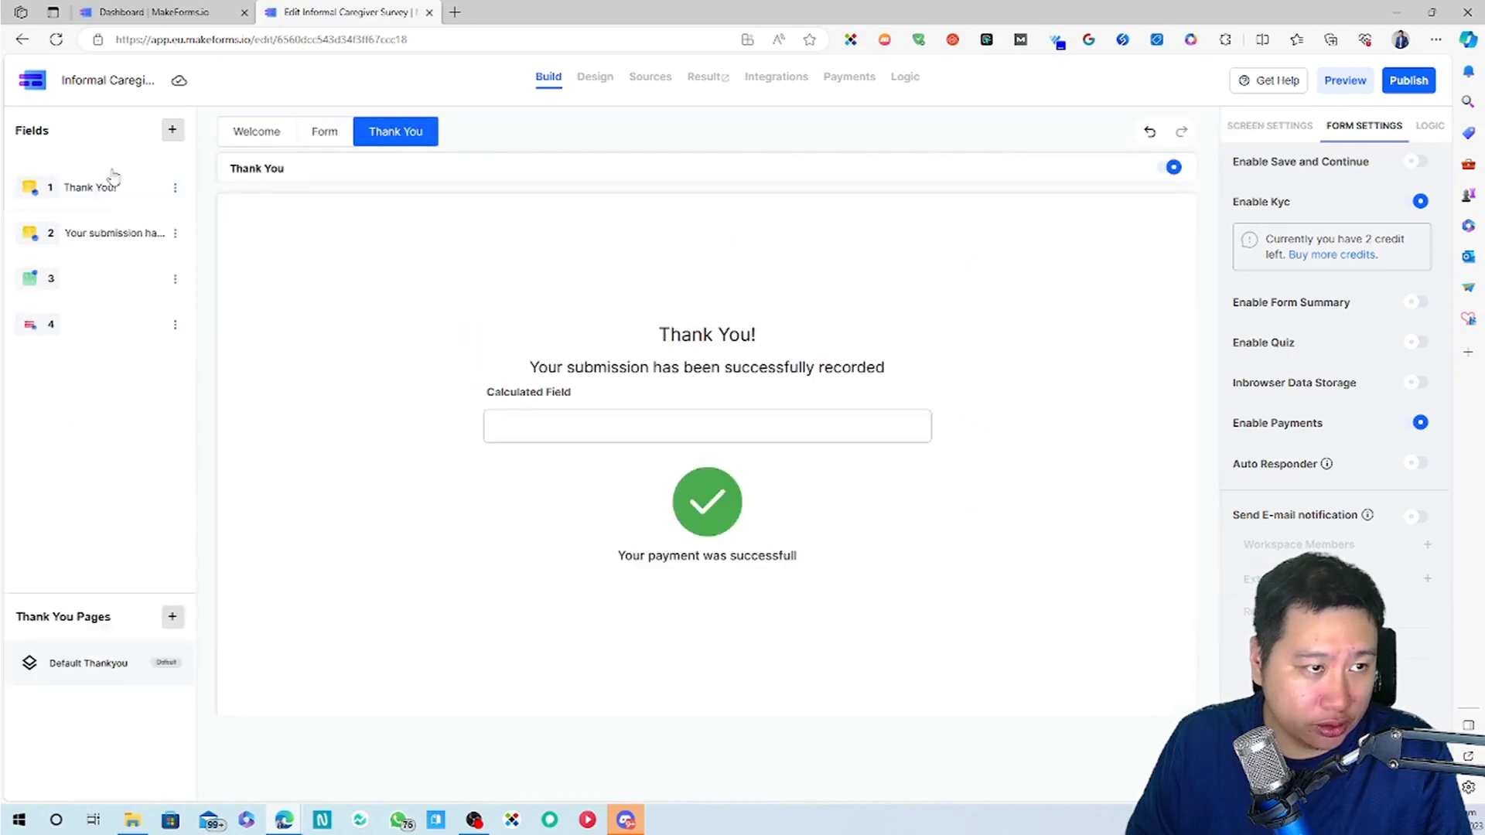
{"action": "left_click", "coordinate": [171, 132]}
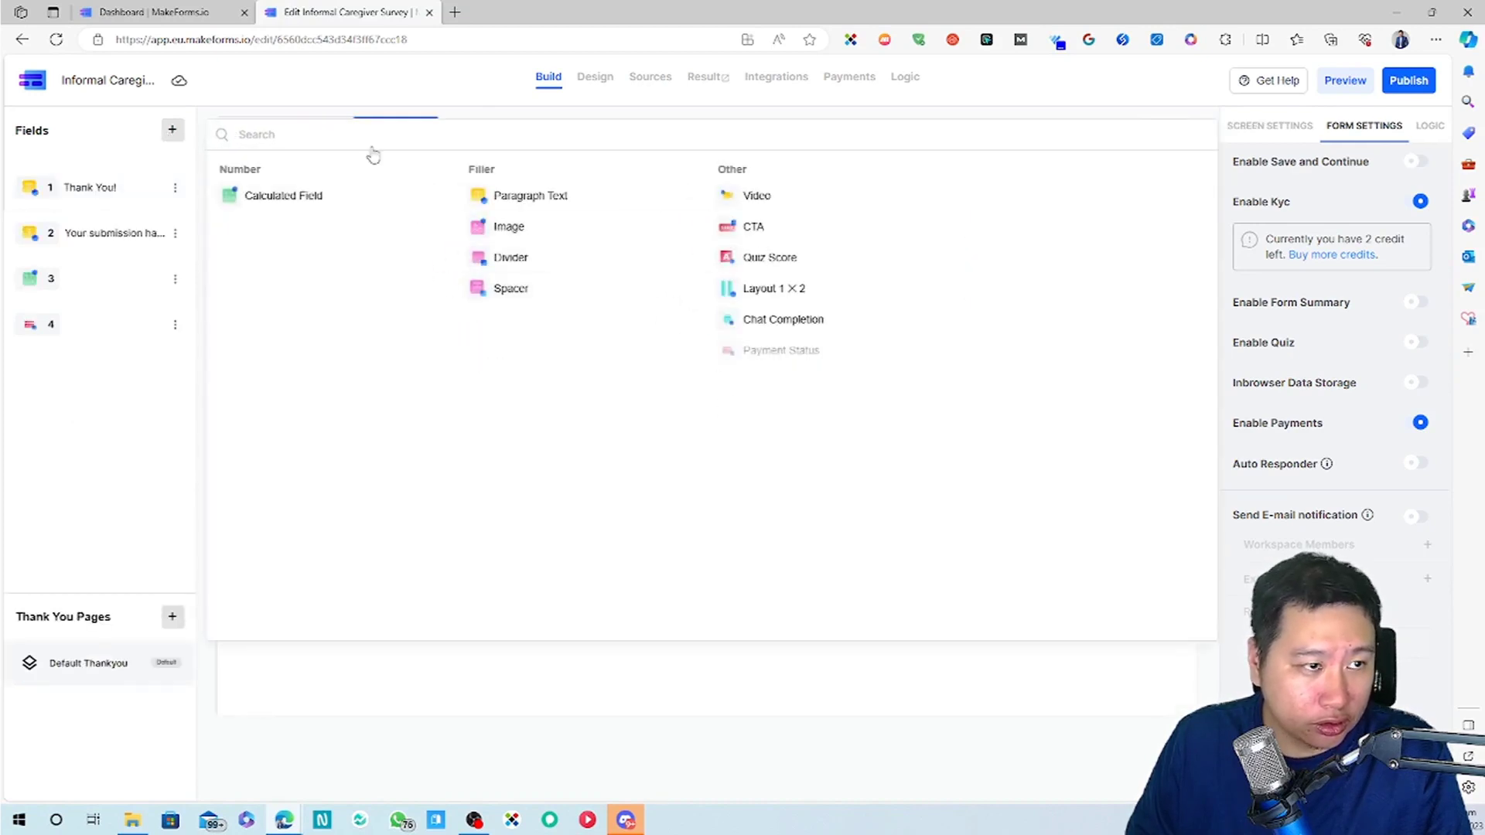
{"action": "left_click", "coordinate": [348, 108]}
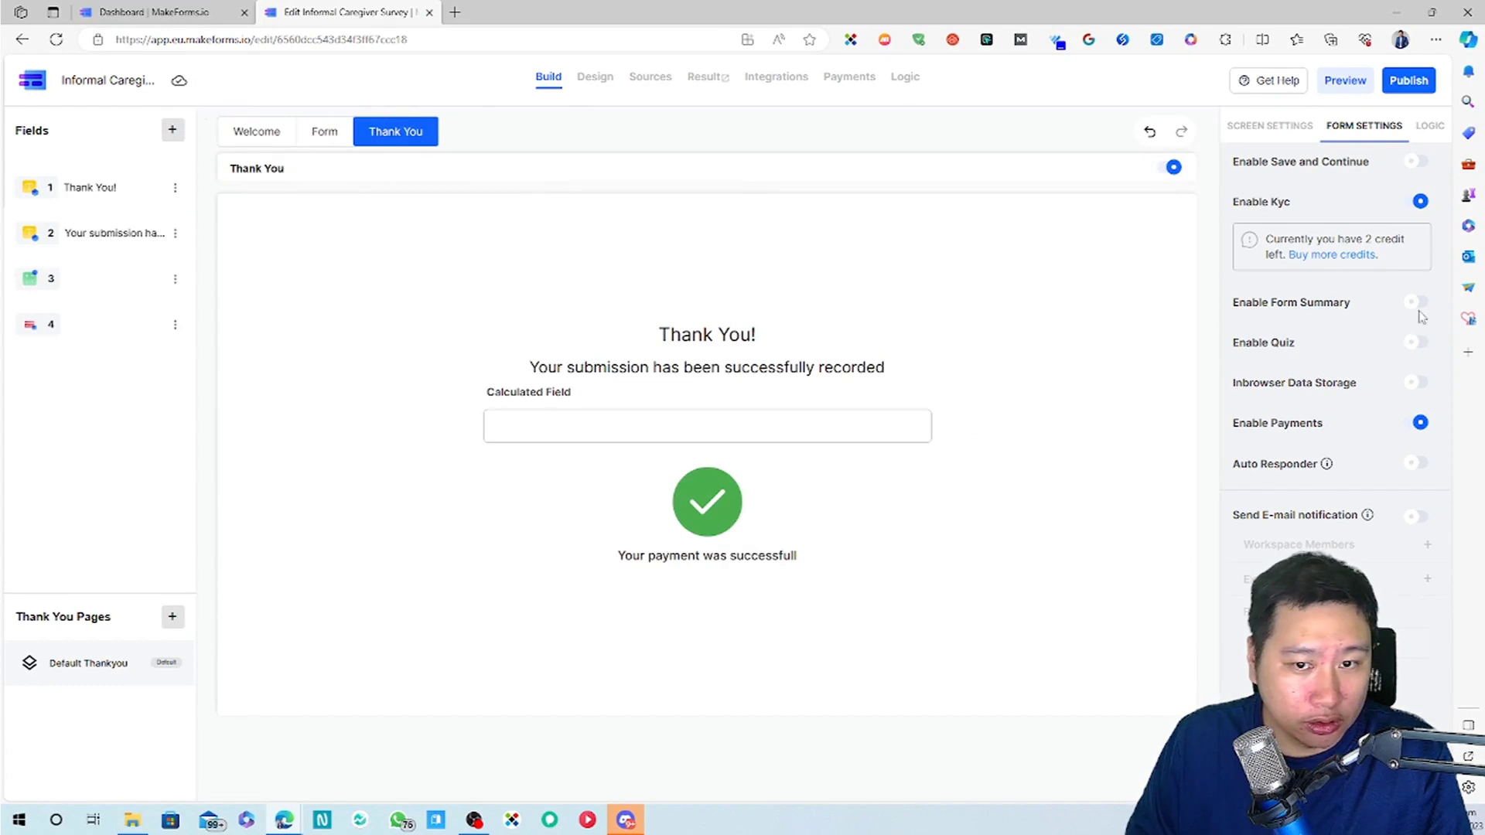
Turn off Kyc in the form settings, and switch Save and Continue on and back off.
{"action": "left_click", "coordinate": [1420, 204]}
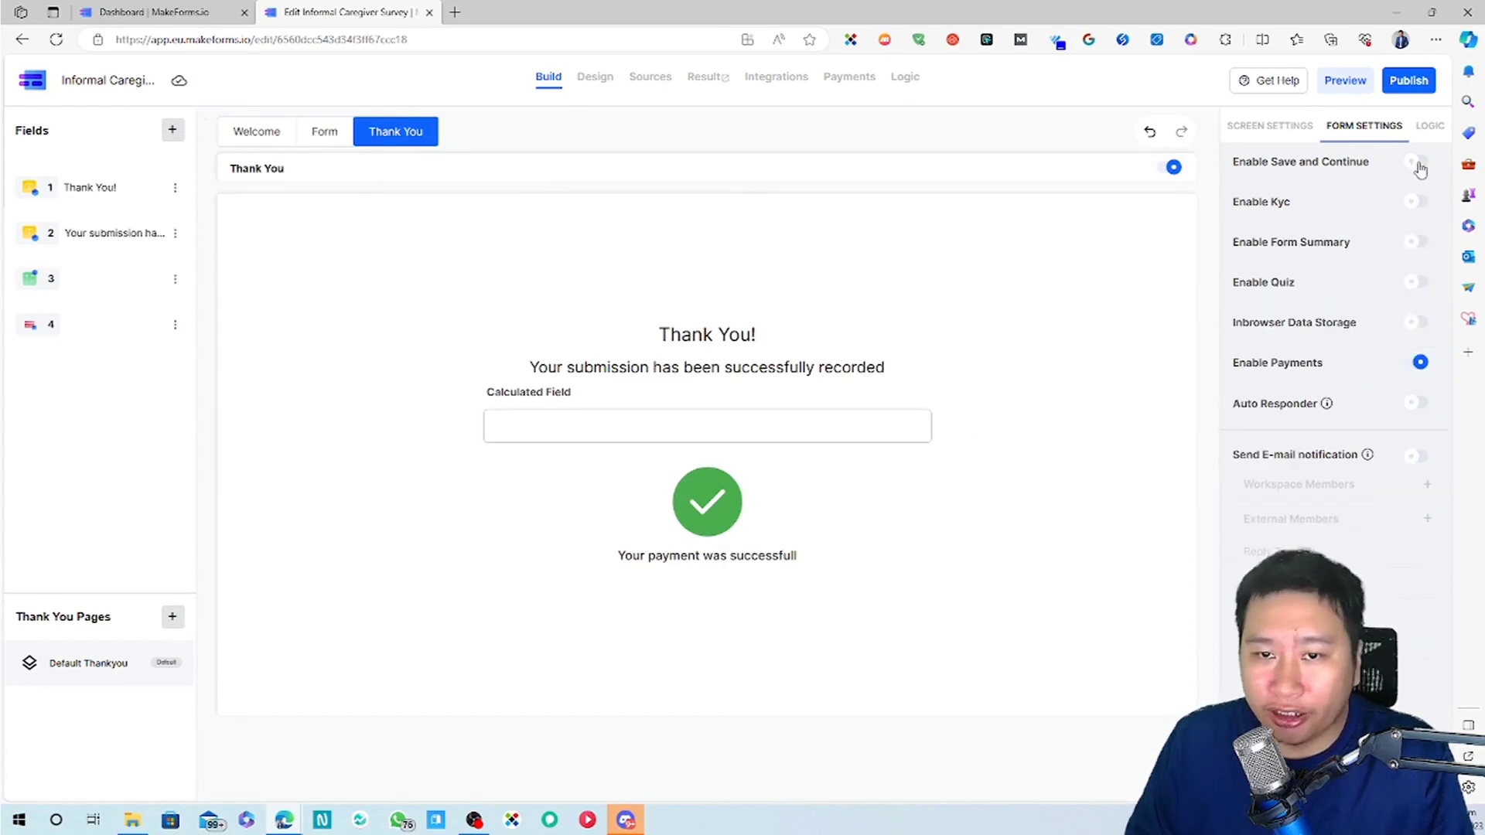
{"action": "left_click", "coordinate": [1418, 164]}
{"action": "left_click", "coordinate": [1420, 164]}
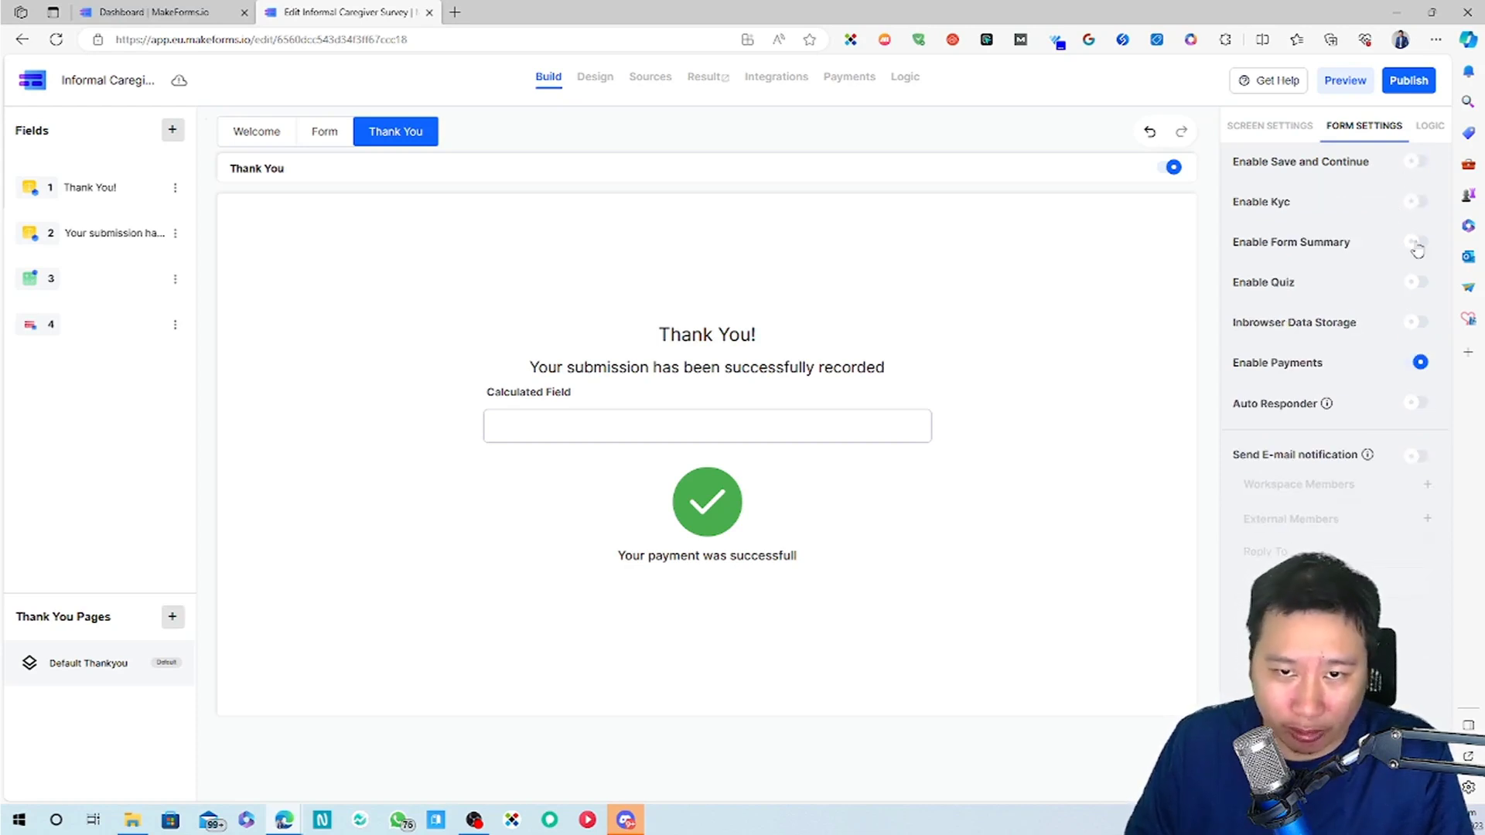
Try out the Form Summary and Quiz options in the form settings, leaving both disabled.
{"action": "left_click", "coordinate": [1417, 244]}
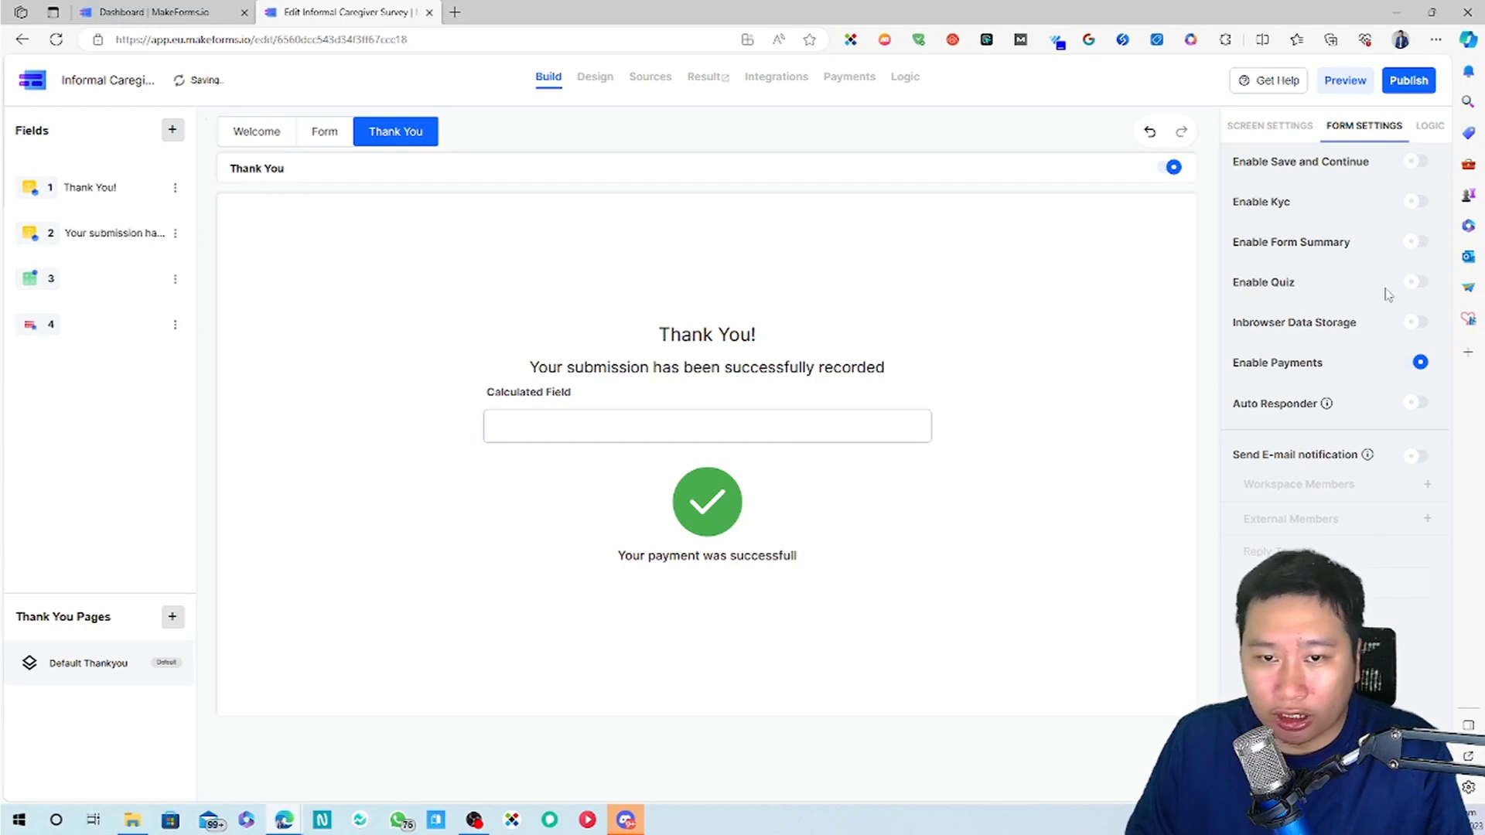
{"action": "left_click", "coordinate": [1418, 284]}
{"action": "left_click", "coordinate": [1418, 284]}
{"action": "left_click", "coordinate": [1418, 284]}
{"action": "left_click", "coordinate": [1418, 284]}
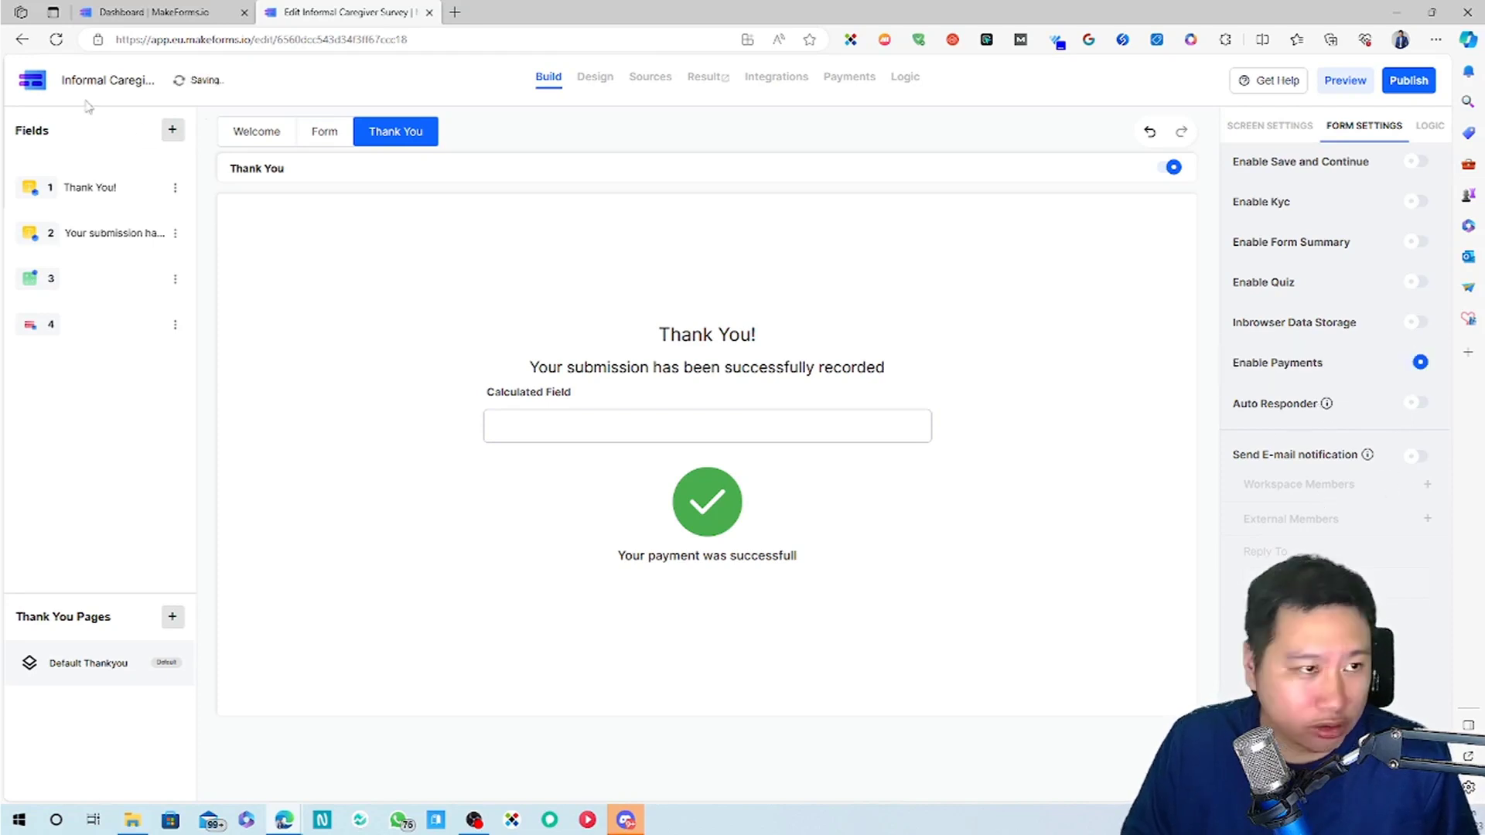
Review the Thank You page's screen settings, including the media gallery for its image or video, and close the gallery.
{"action": "left_click", "coordinate": [1275, 126]}
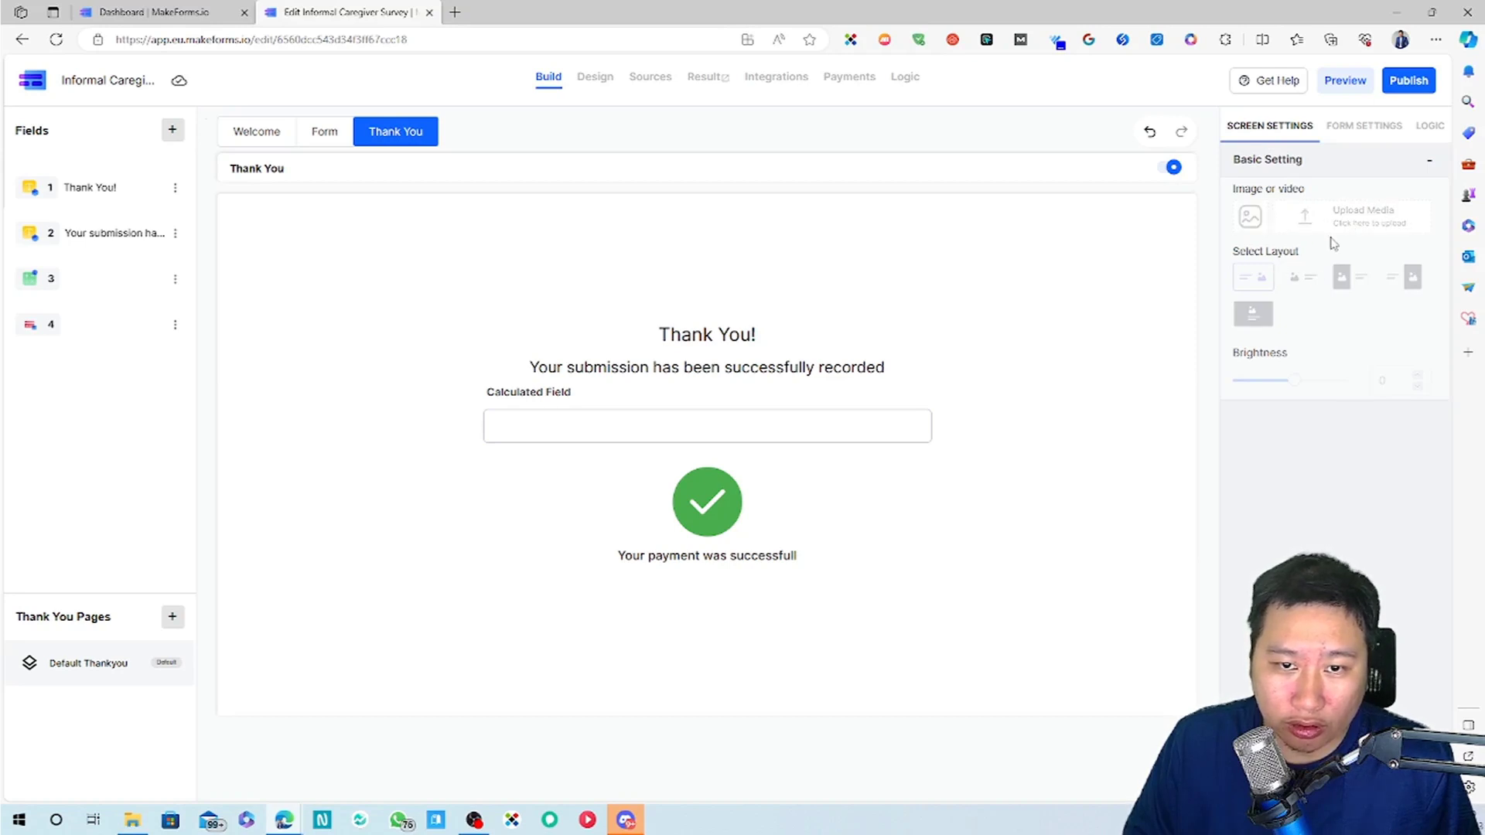
{"action": "left_click", "coordinate": [1339, 217]}
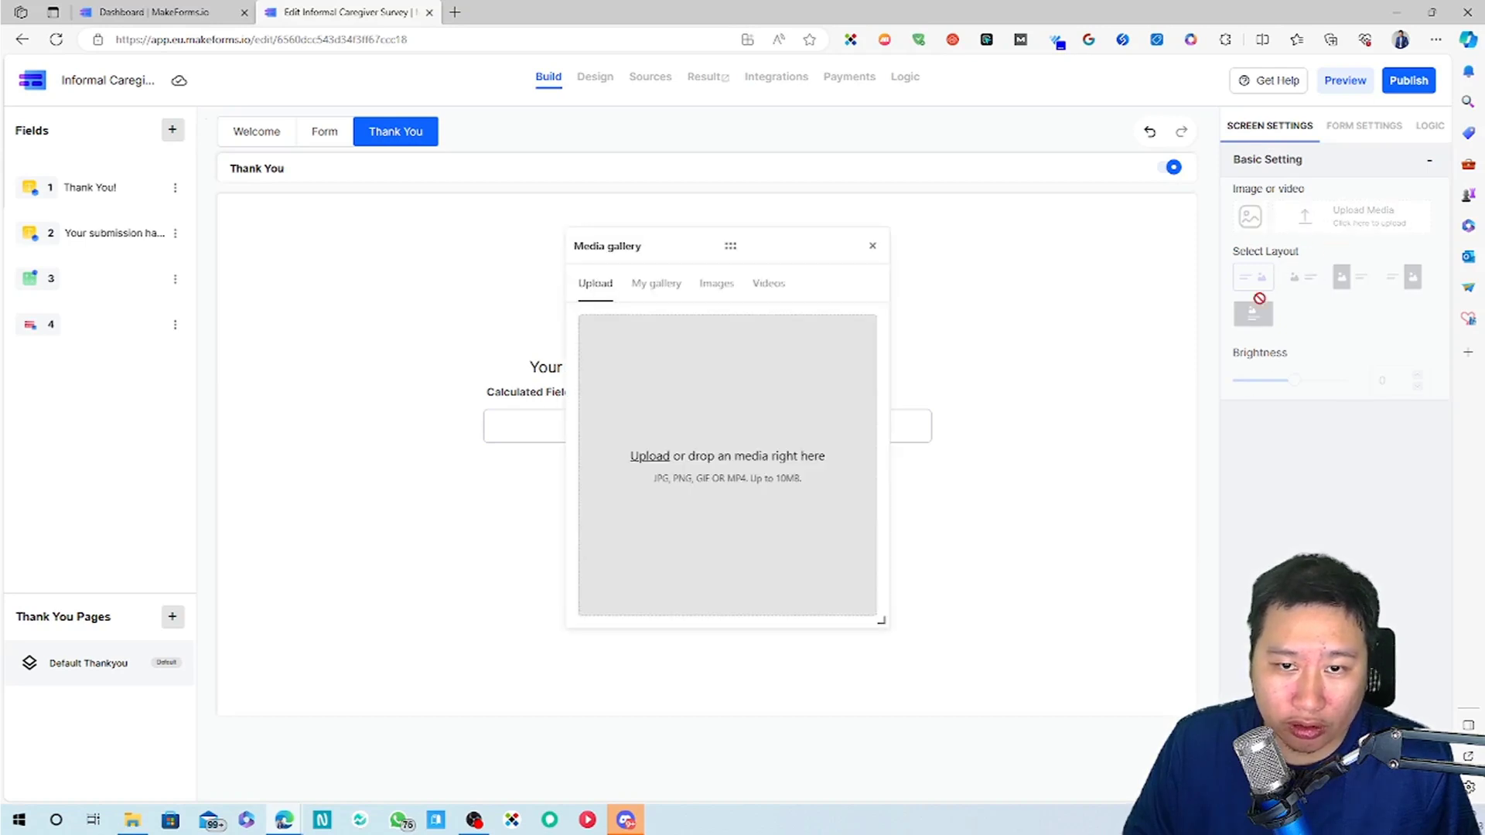
{"action": "left_click", "coordinate": [873, 246]}
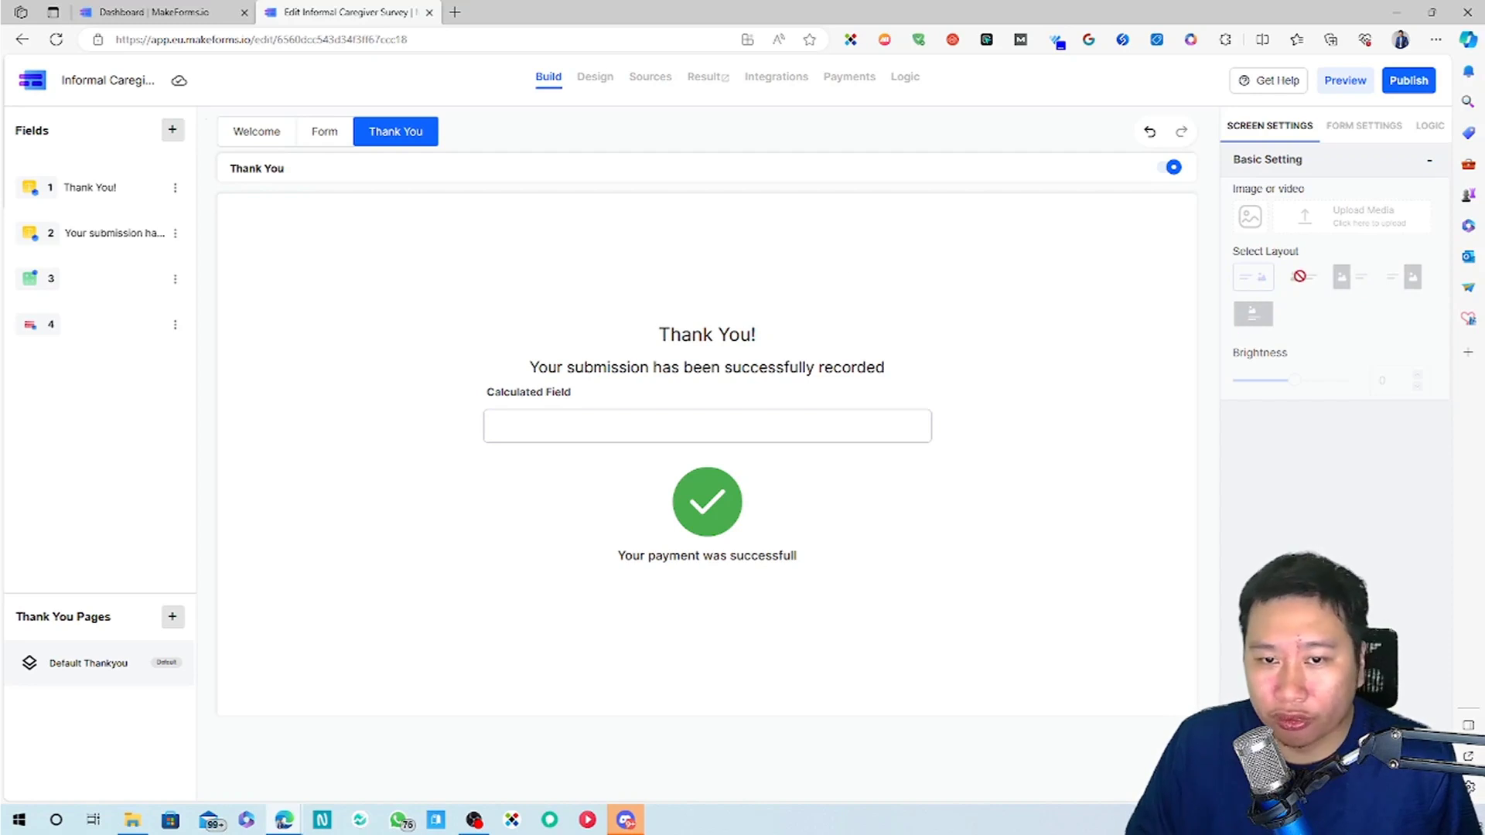
Examine the Logic Builder and the fields its rules can use, and close it without adding any logic.
{"action": "left_click", "coordinate": [1428, 127]}
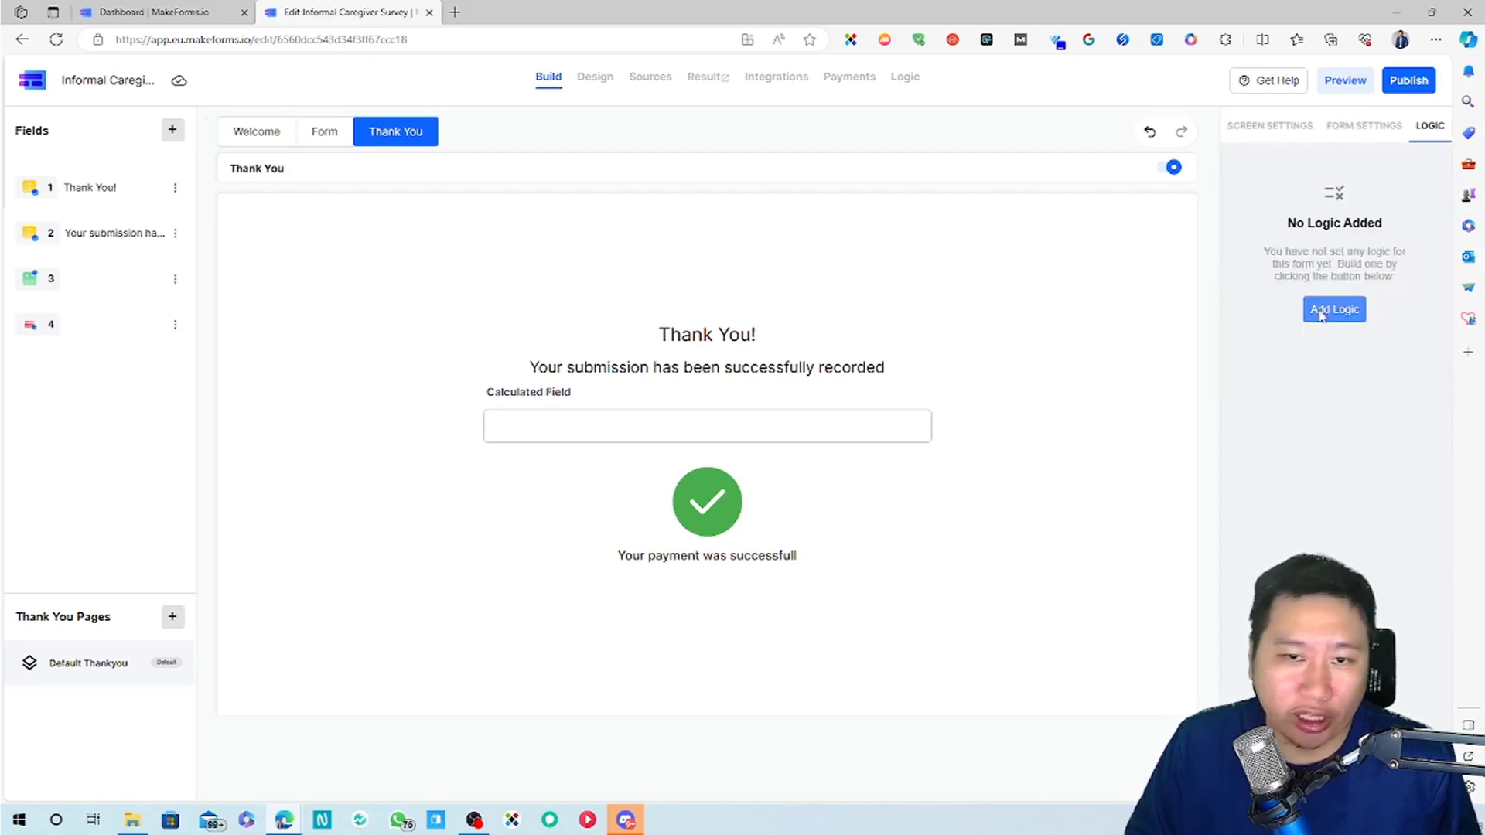
{"action": "left_click", "coordinate": [1321, 311]}
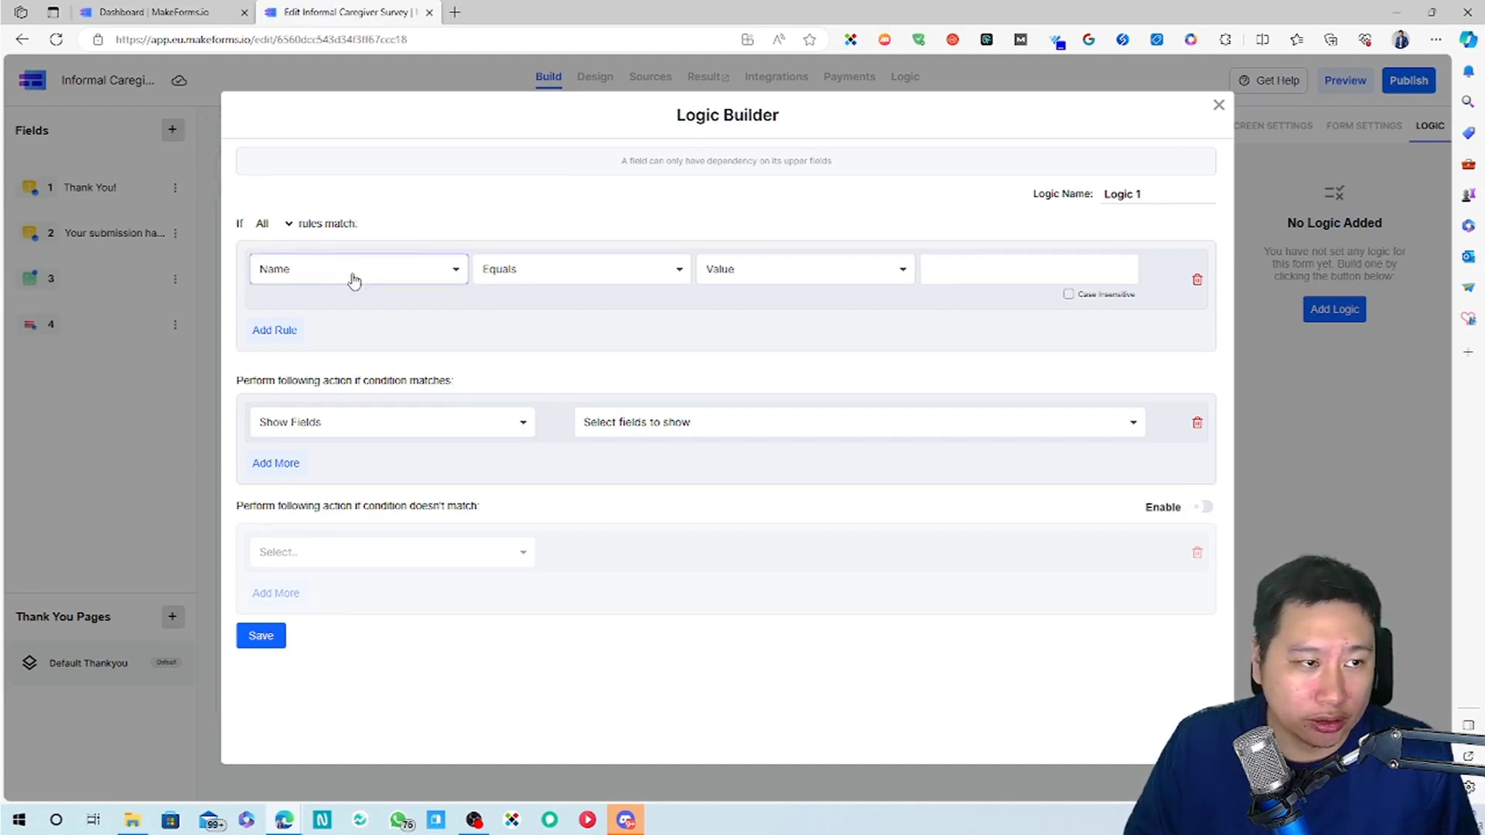
{"action": "left_click", "coordinate": [307, 273]}
{"action": "scroll", "coordinate": [352, 444], "scroll_direction": "down", "scroll_amount": 2}
{"action": "scroll", "coordinate": [352, 447], "scroll_direction": "up", "scroll_amount": 2}
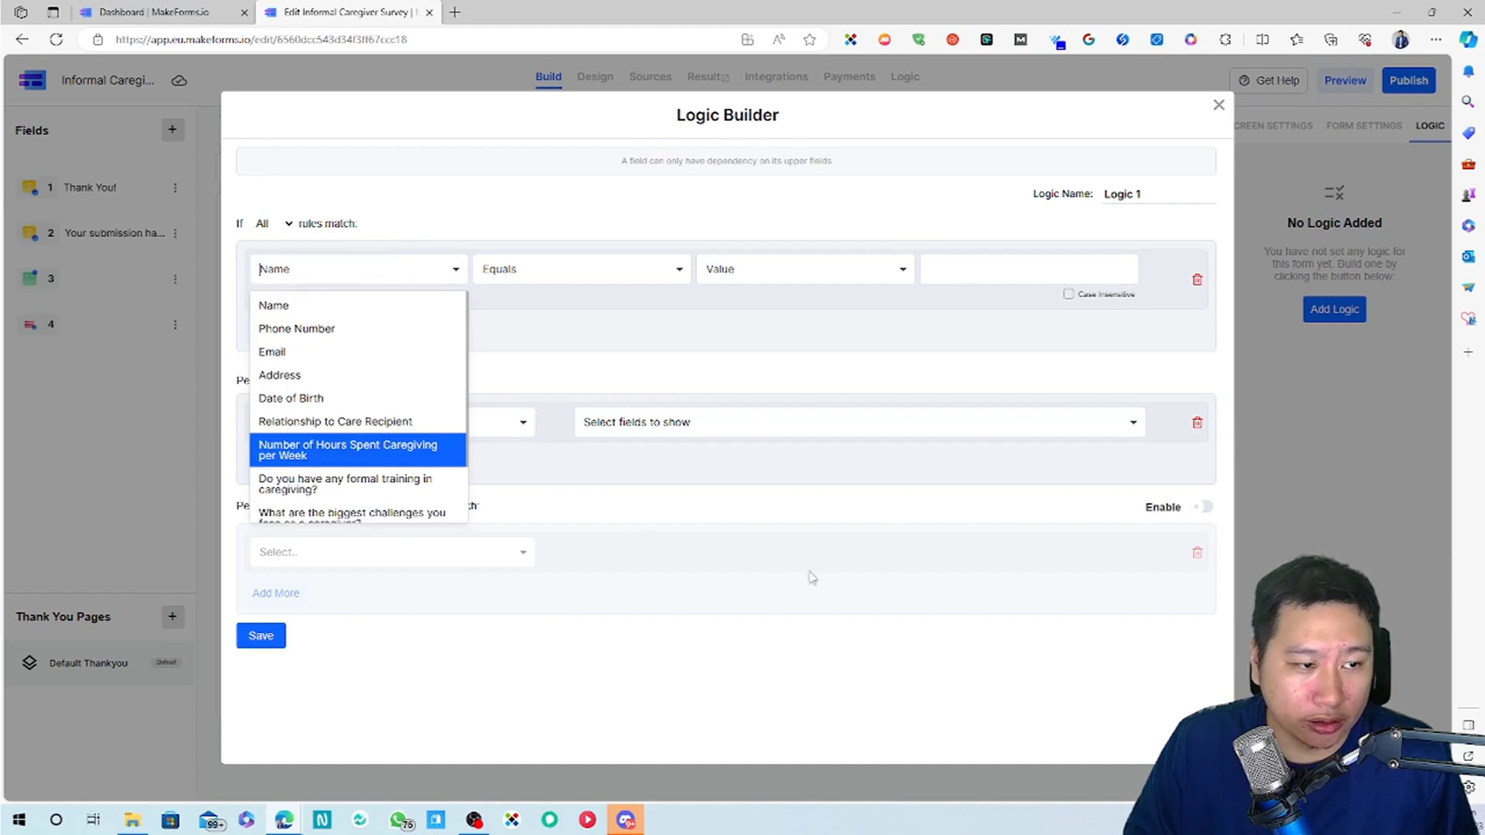
{"action": "left_click", "coordinate": [932, 696]}
{"action": "left_click", "coordinate": [1219, 106]}
{"action": "left_click", "coordinate": [1284, 127]}
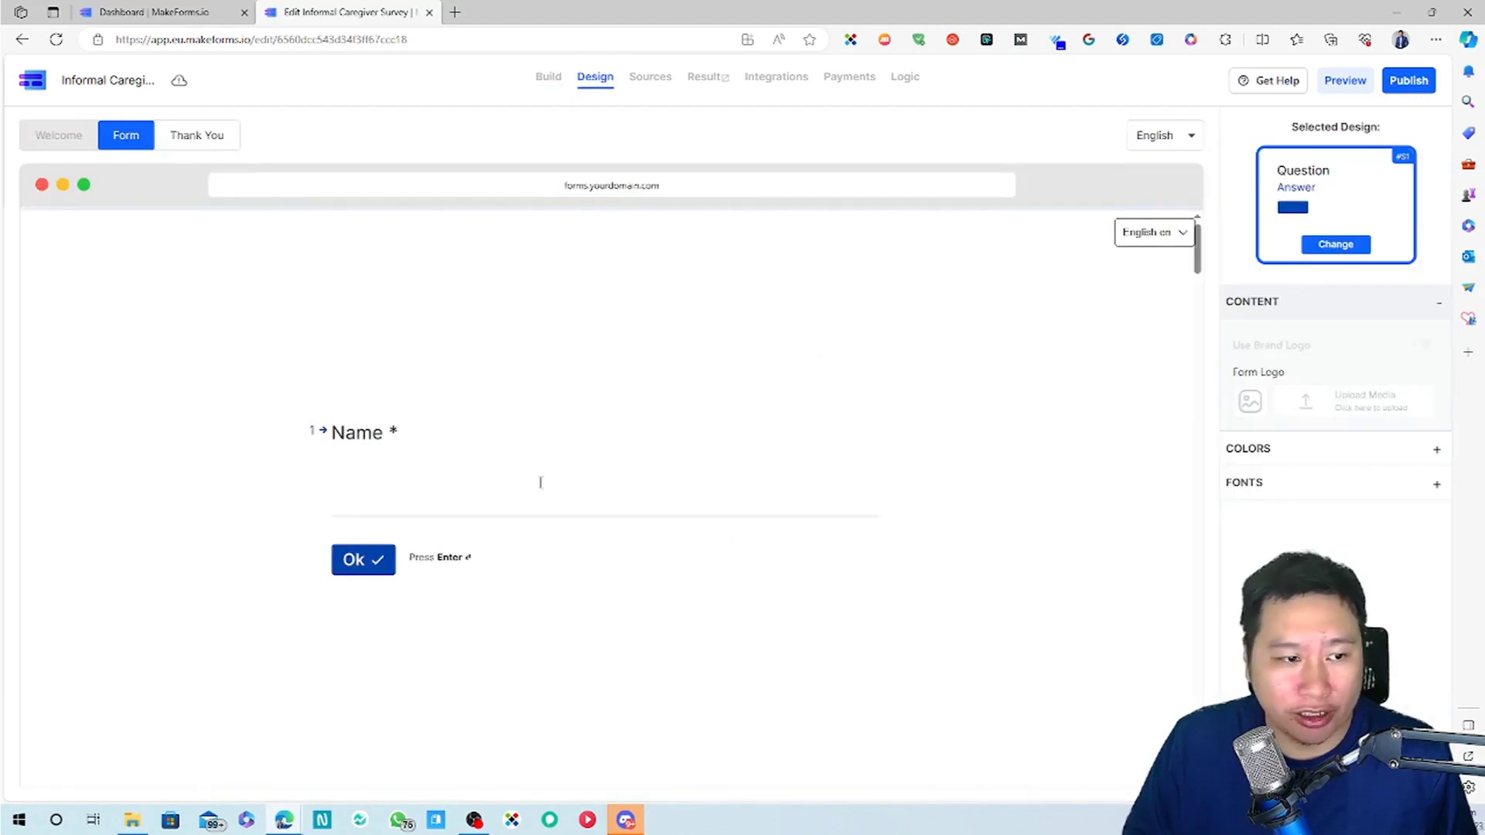
Review the form design's color and font settings and the language options for the preview.
{"action": "left_click", "coordinate": [1327, 458]}
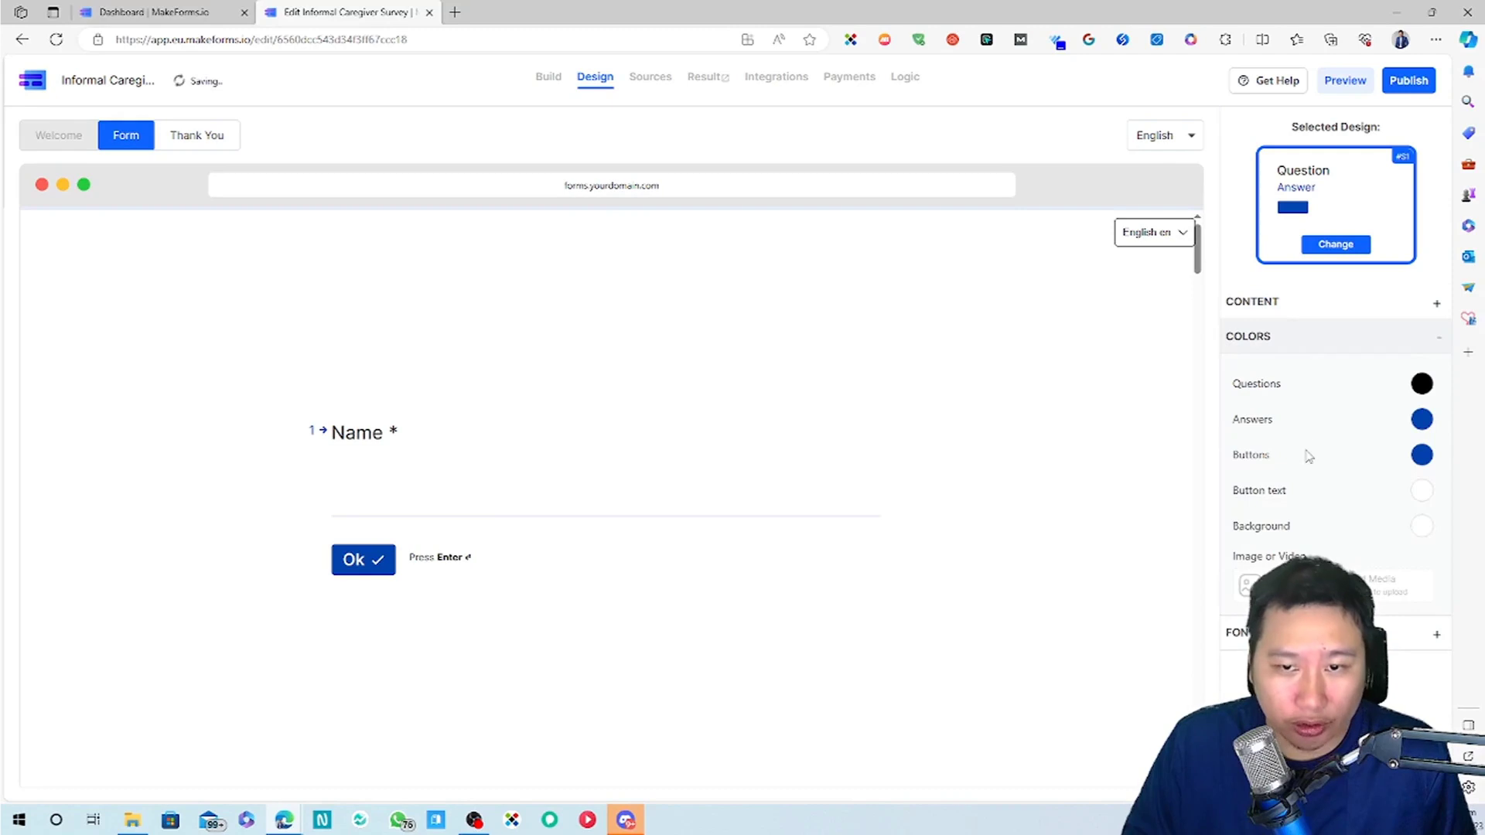
{"action": "left_click", "coordinate": [1308, 632]}
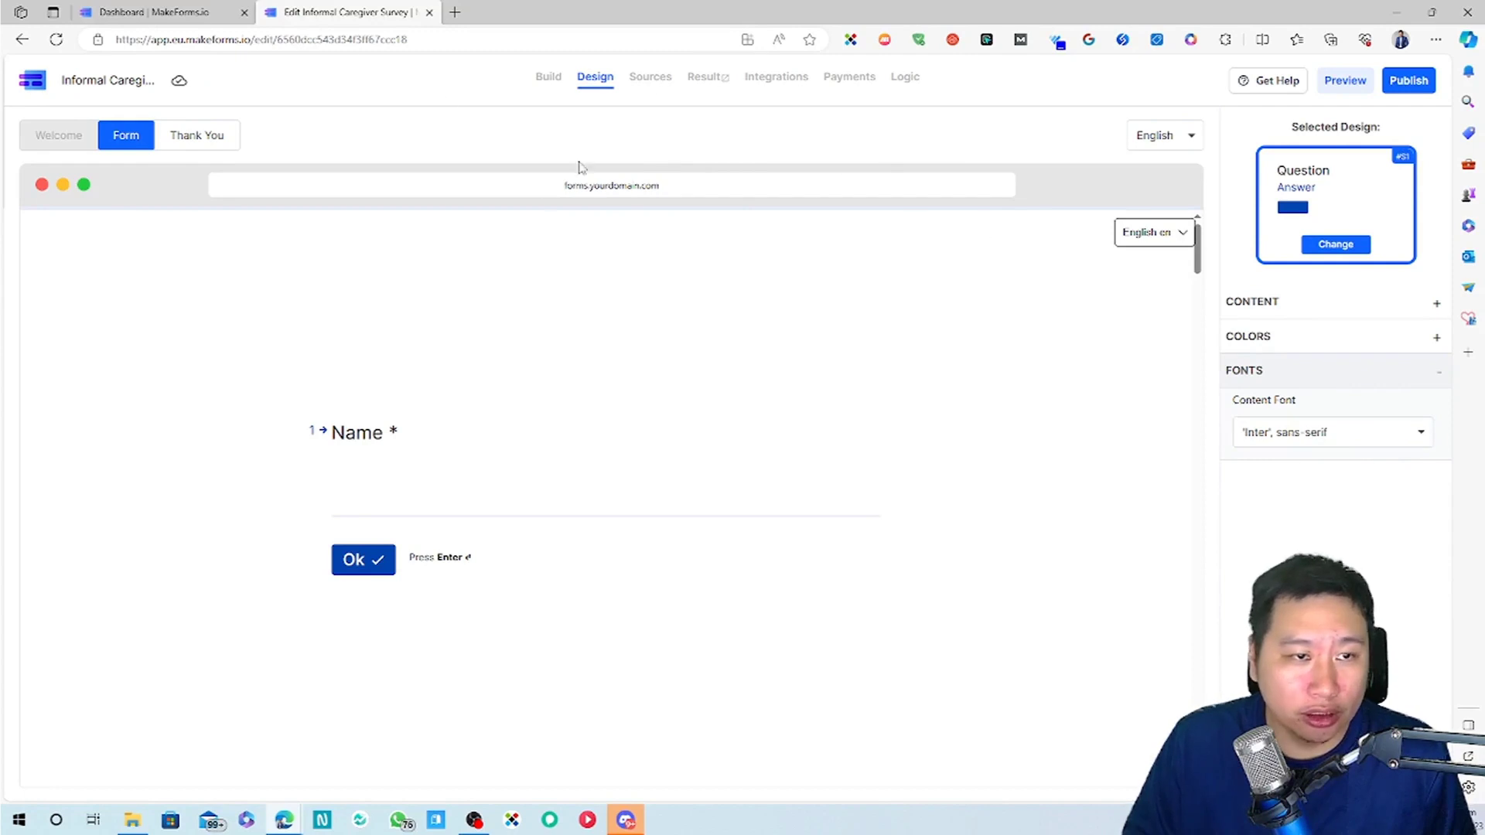
{"action": "left_click", "coordinate": [1172, 254]}
{"action": "left_click", "coordinate": [1130, 255]}
{"action": "left_click", "coordinate": [1181, 141]}
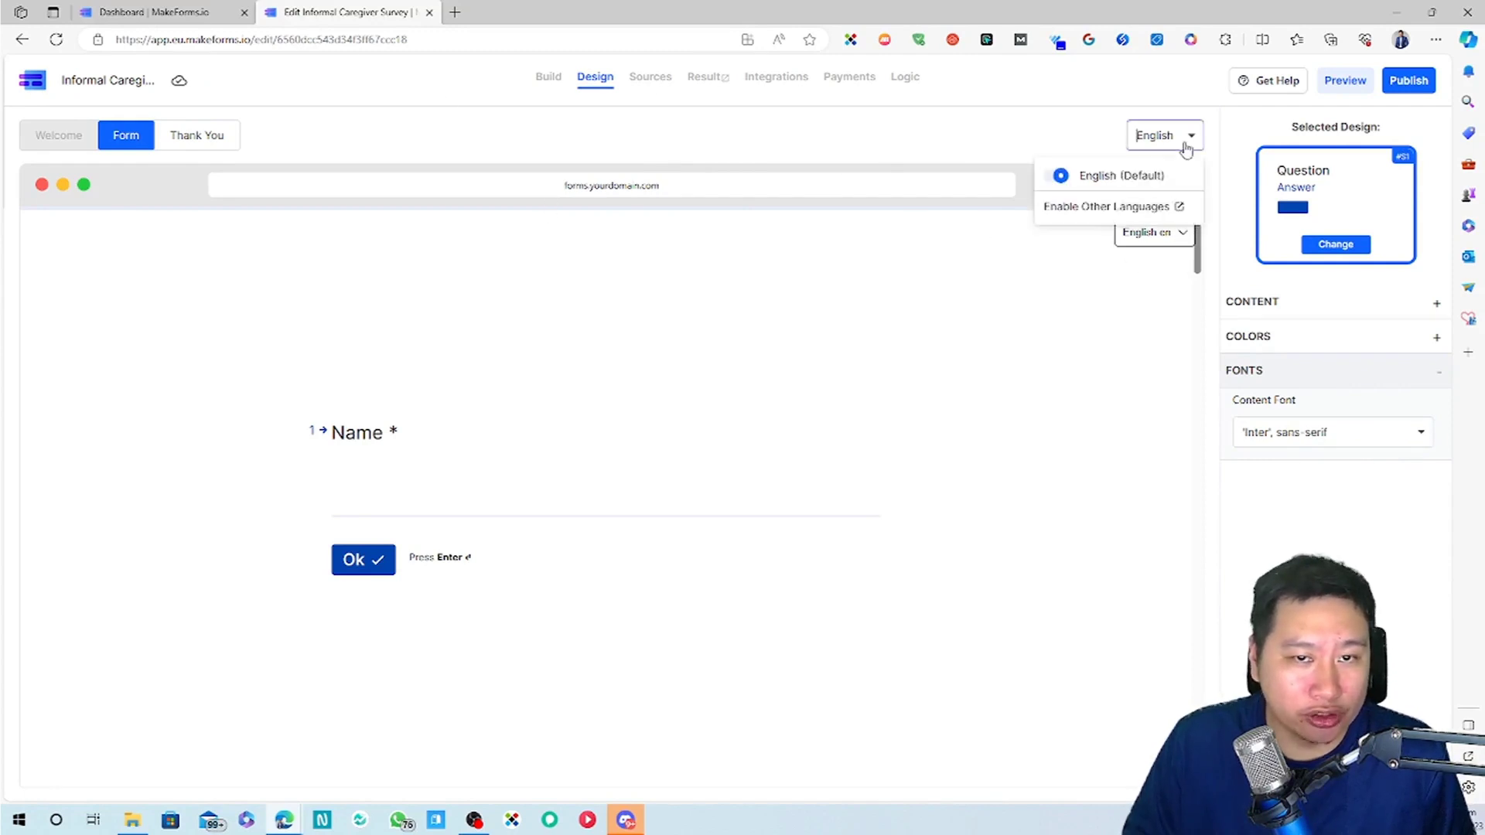
{"action": "left_click", "coordinate": [1024, 235]}
{"action": "left_click", "coordinate": [1177, 136]}
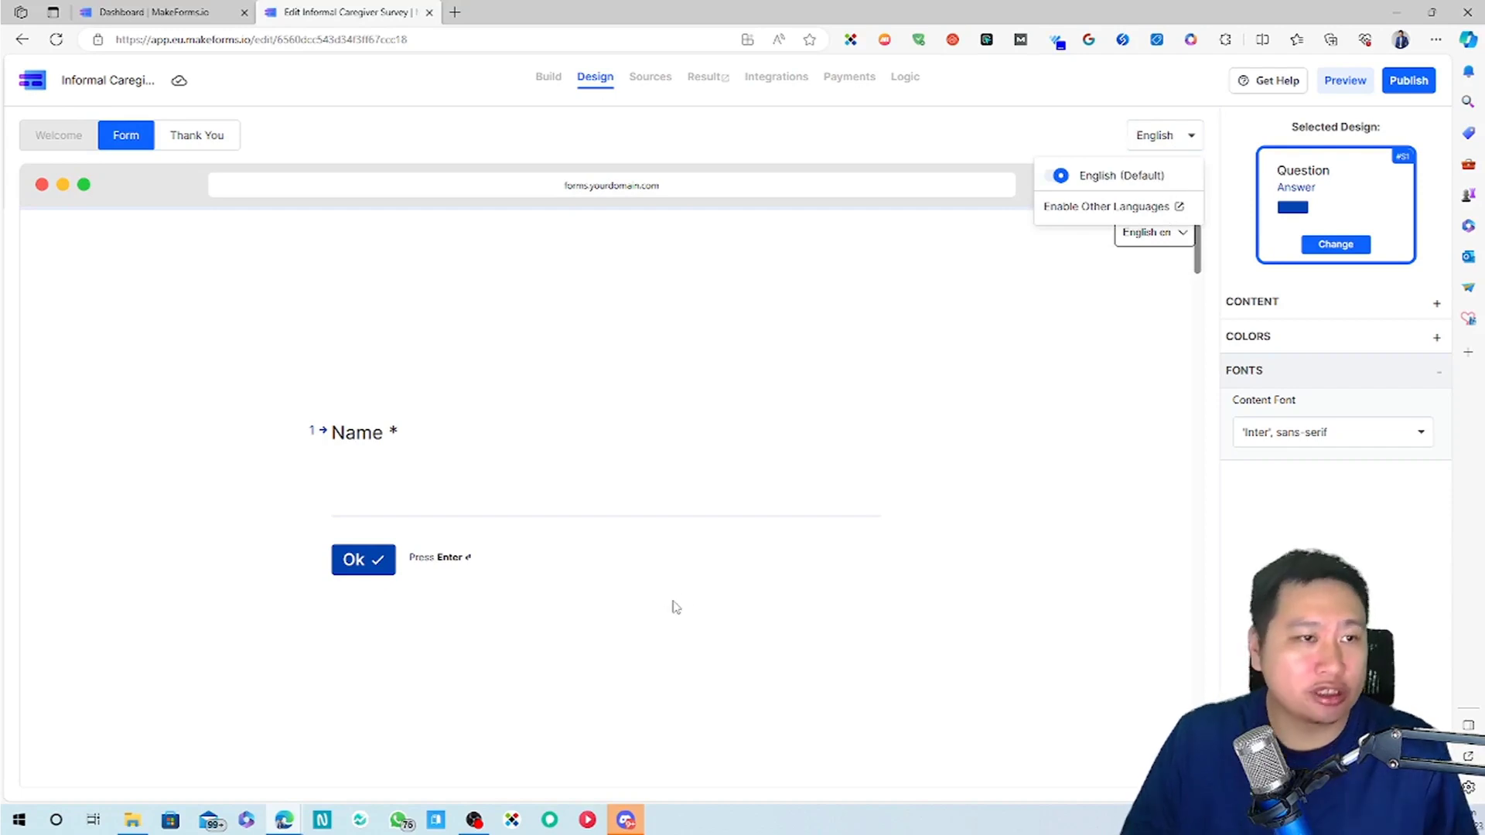
{"action": "left_click", "coordinate": [729, 477]}
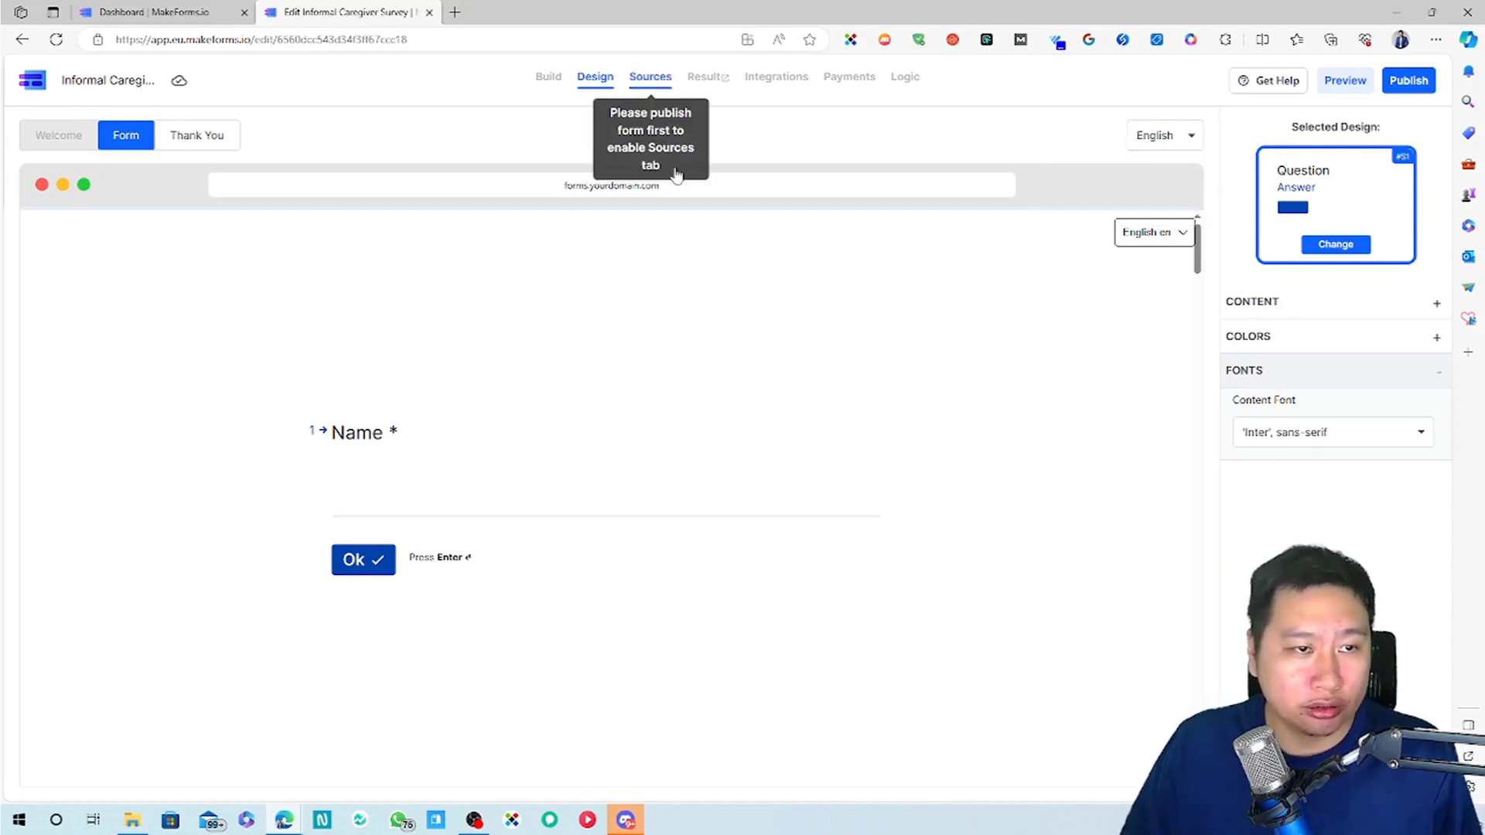
Try to publish the form, and turn off payments in its form settings.
{"action": "left_click", "coordinate": [1404, 83]}
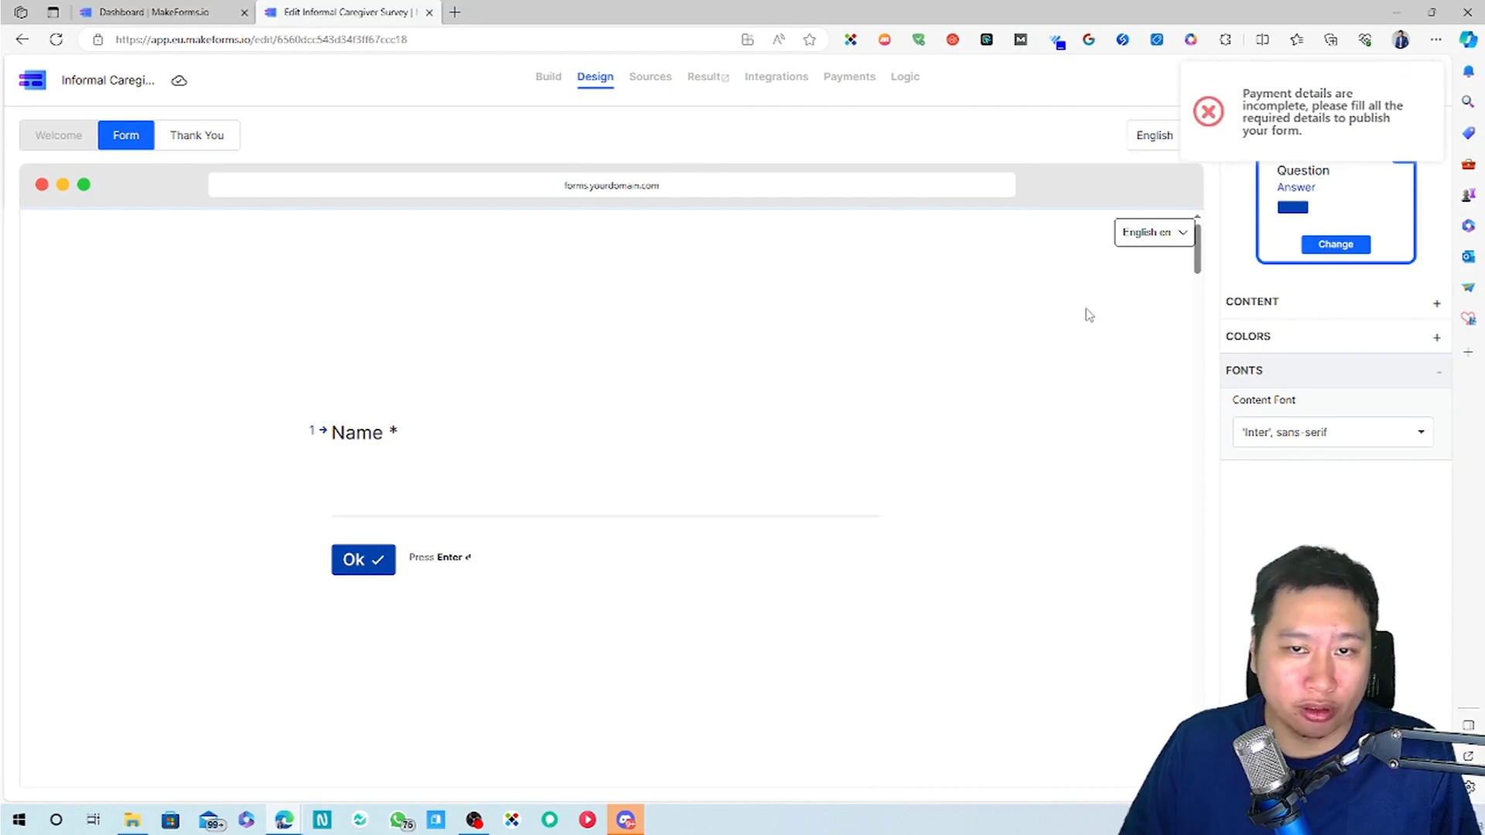
{"action": "left_click", "coordinate": [549, 80]}
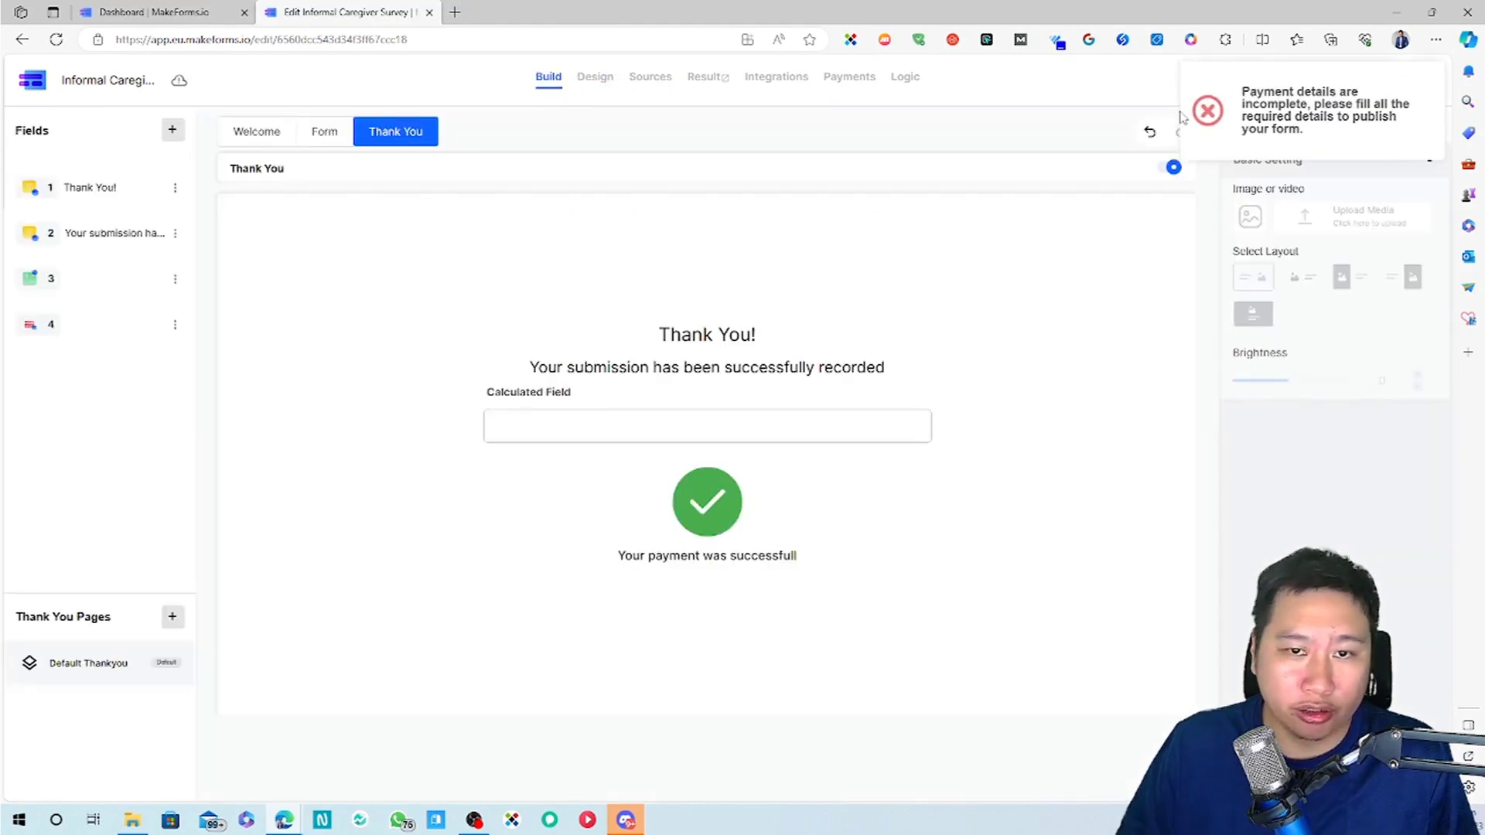
{"action": "left_click", "coordinate": [1359, 126]}
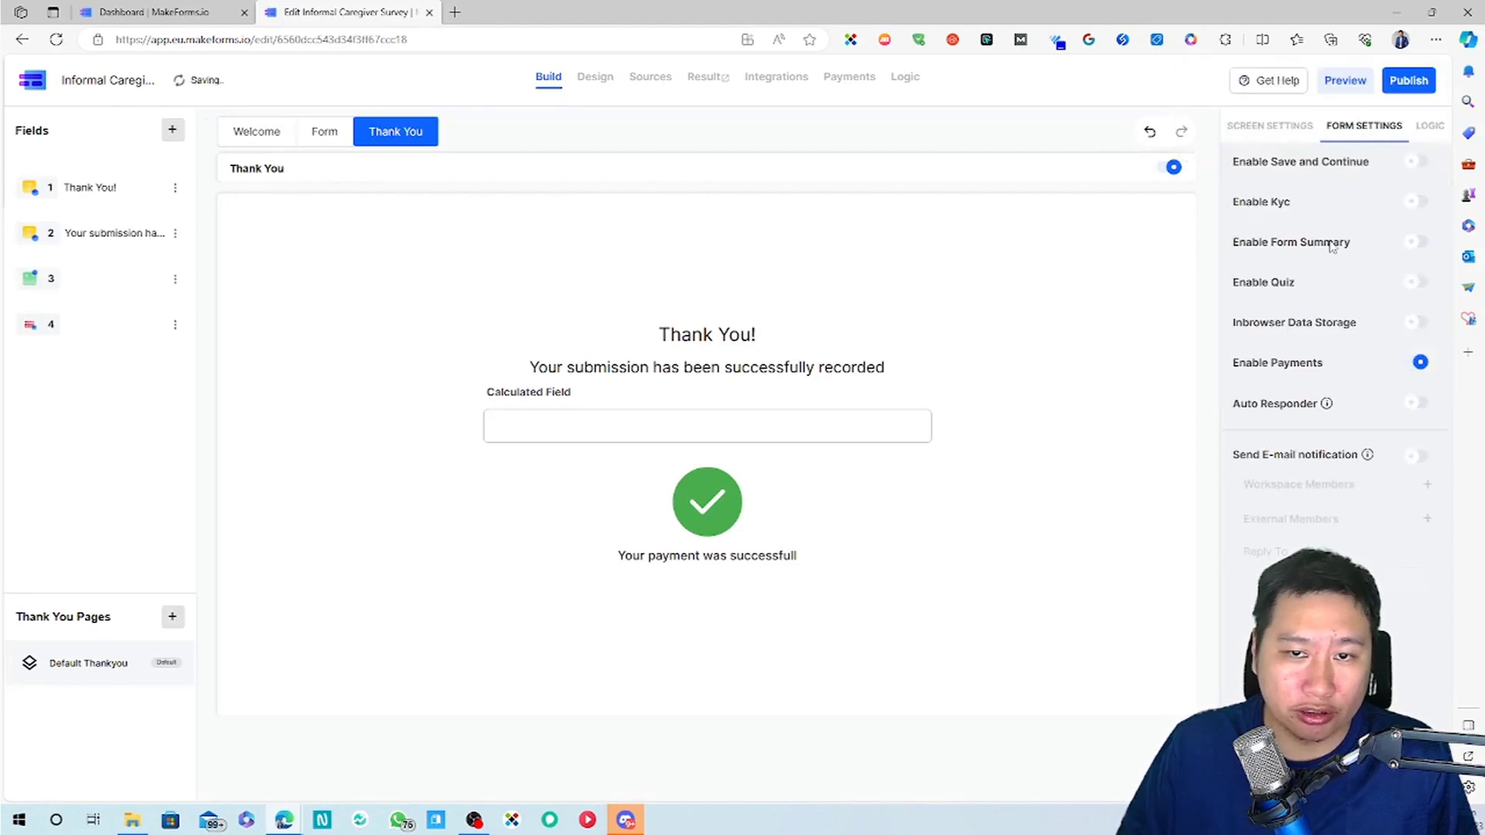
{"action": "left_click", "coordinate": [1417, 362]}
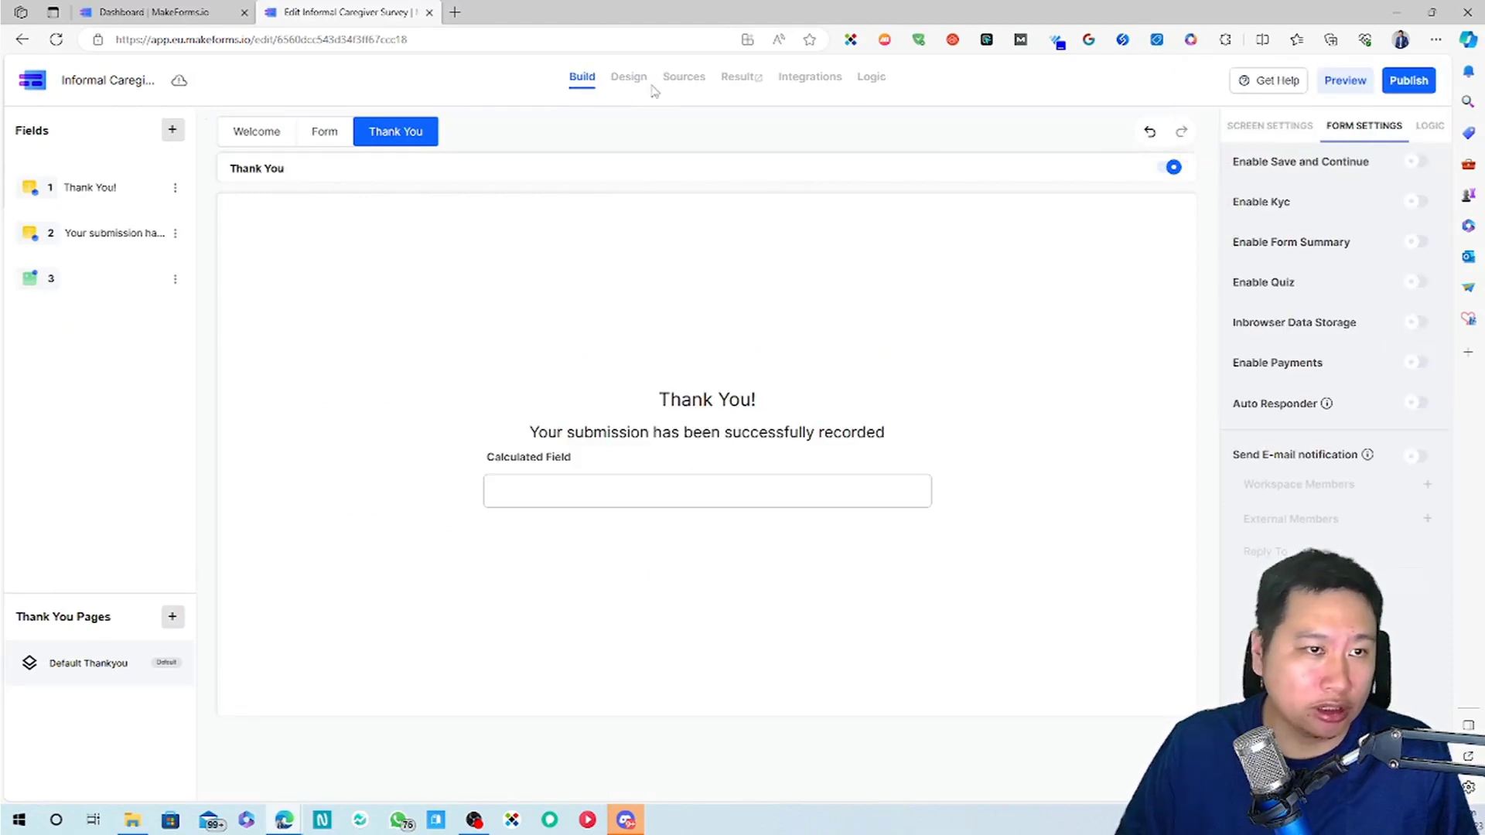
Publish the Informal Caregiver Survey and copy its default form link.
{"action": "left_click", "coordinate": [1400, 87]}
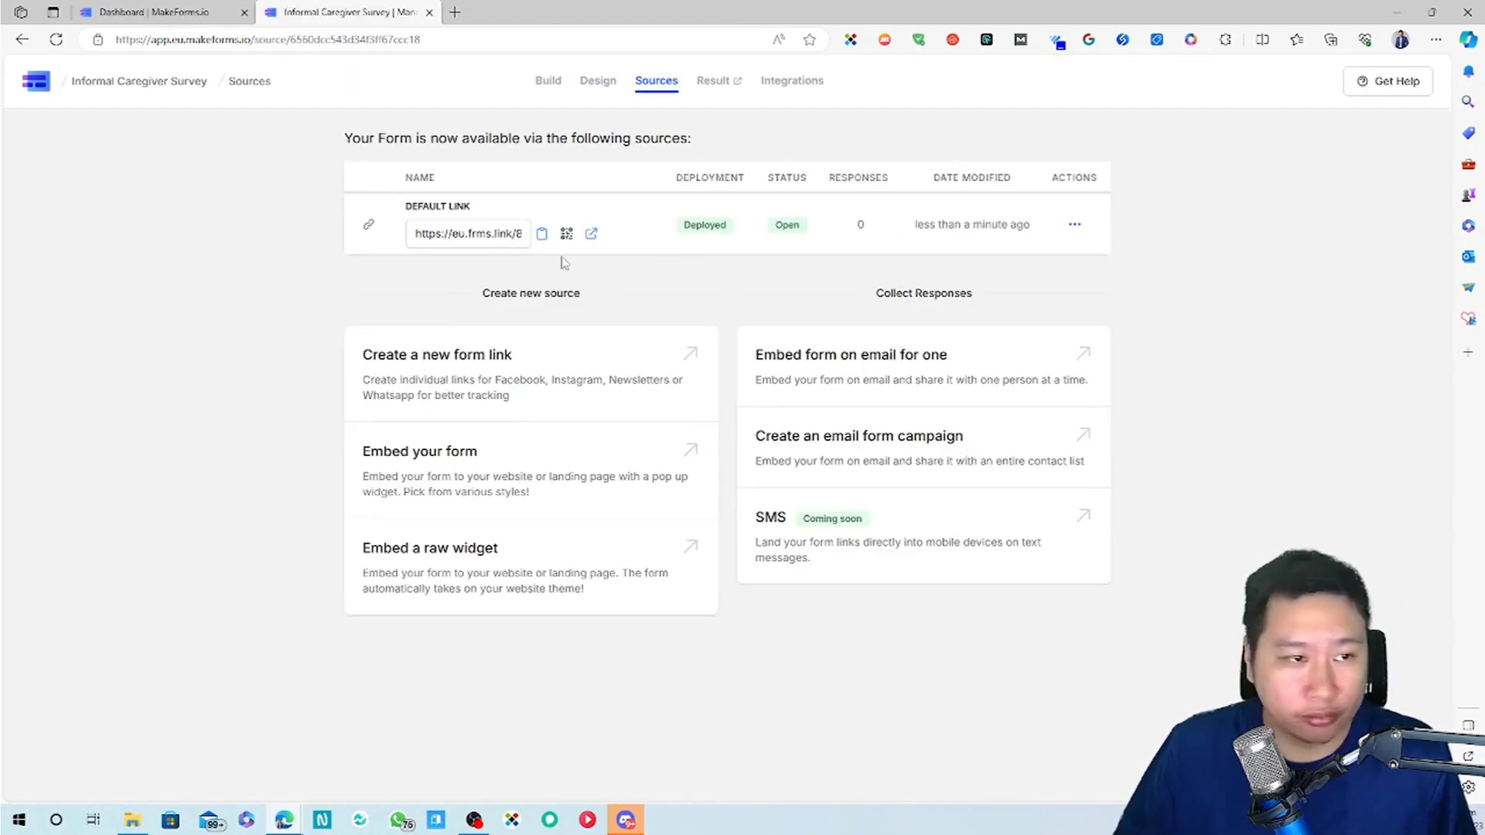
{"action": "left_click", "coordinate": [543, 234]}
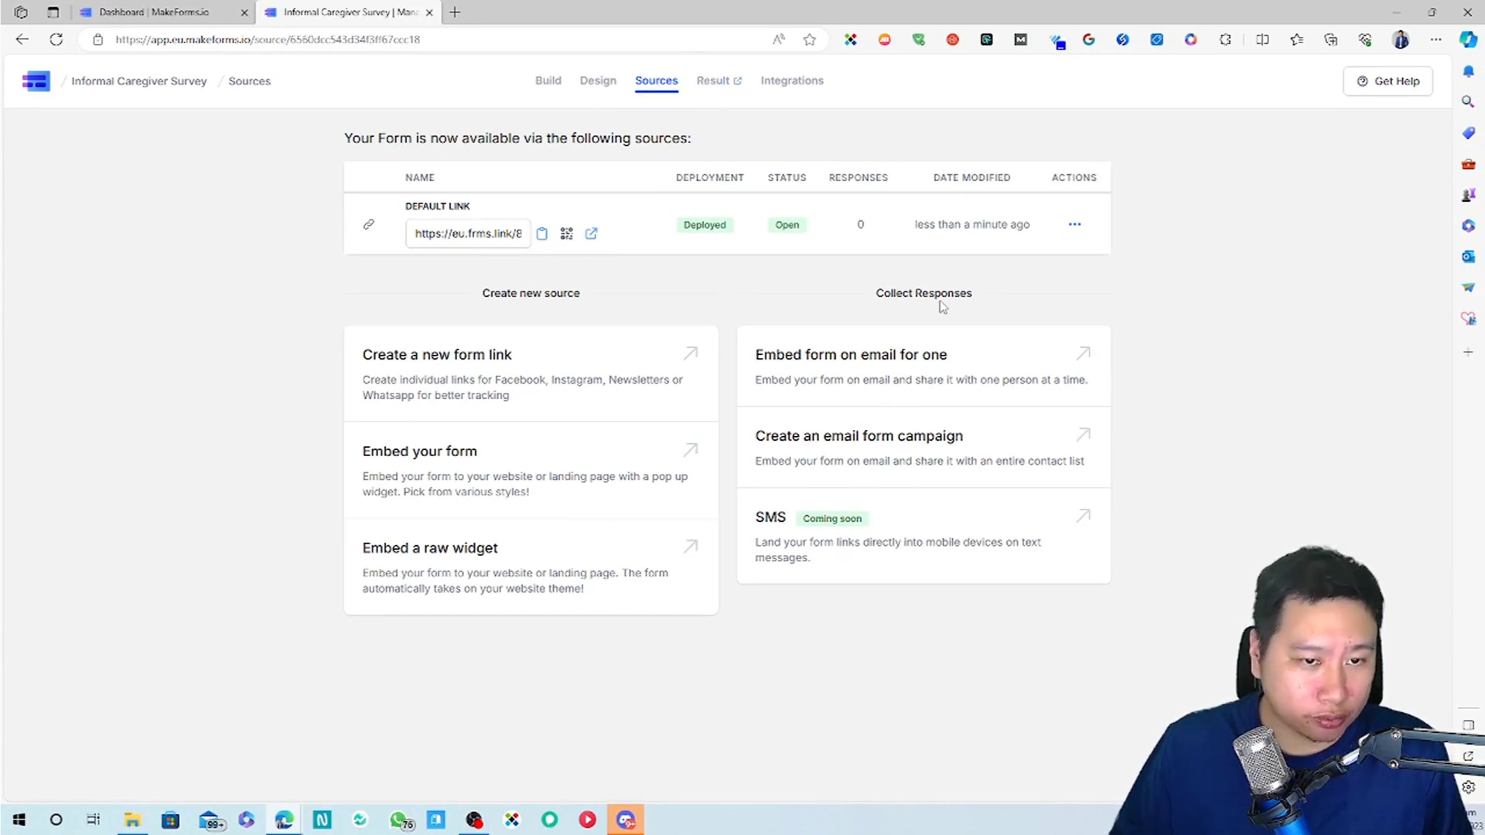
Review the survey's results in the Simple, BI and Summary views, and return to the My Forms list.
{"action": "left_click", "coordinate": [716, 80]}
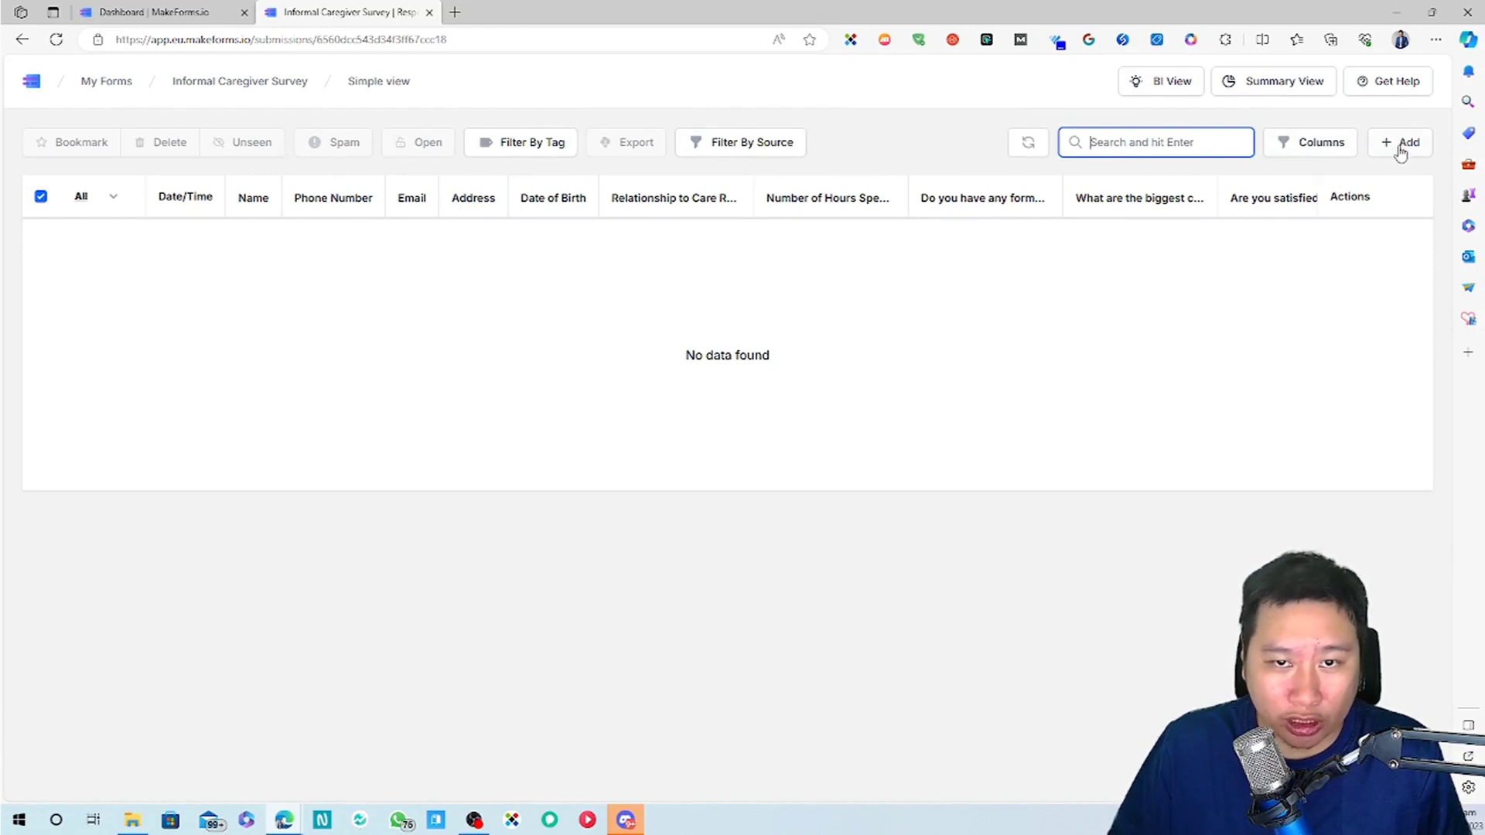
{"action": "left_click", "coordinate": [1160, 90]}
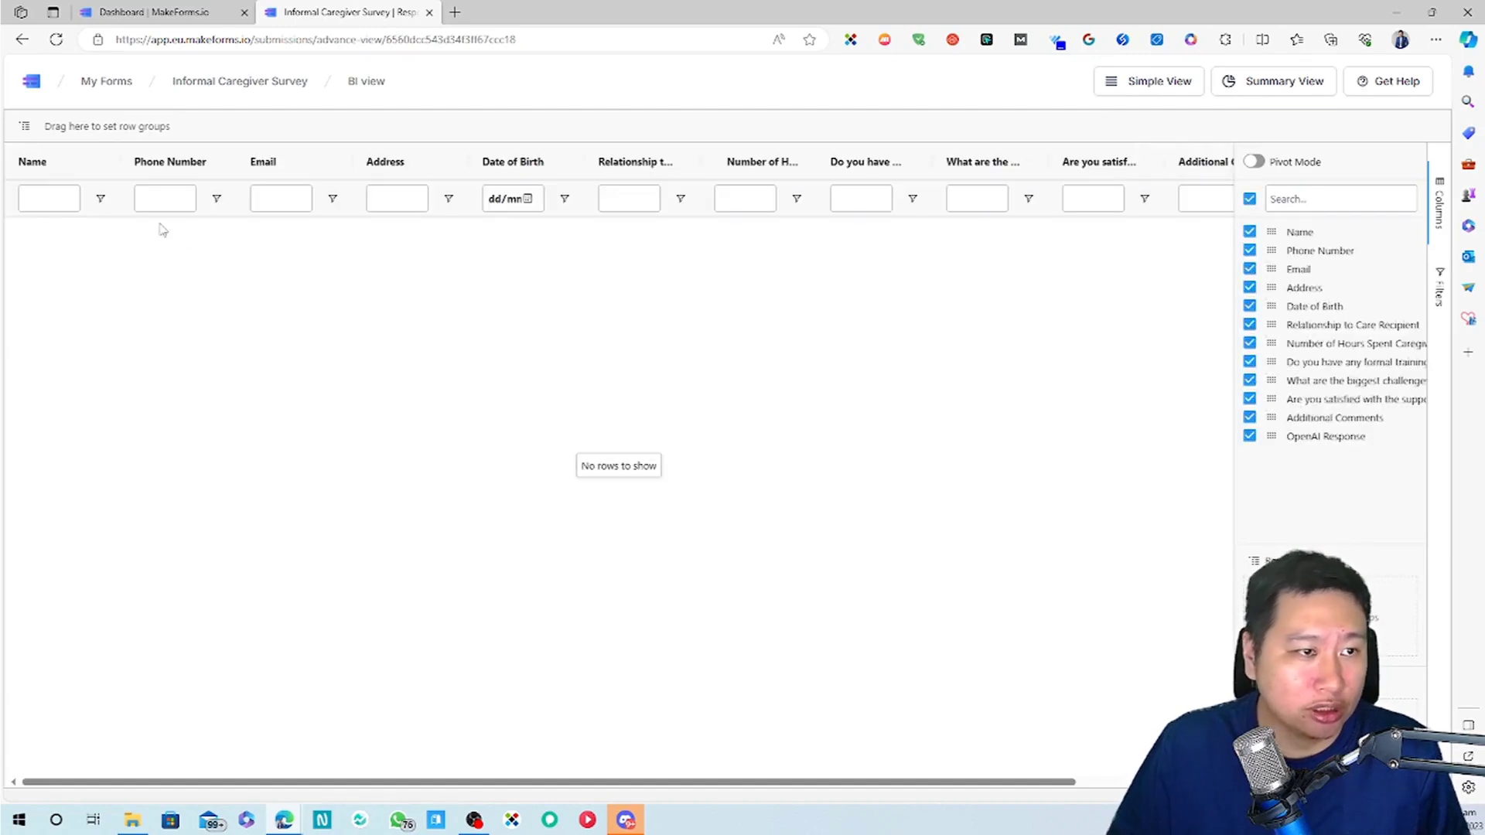
{"action": "left_click", "coordinate": [1150, 85]}
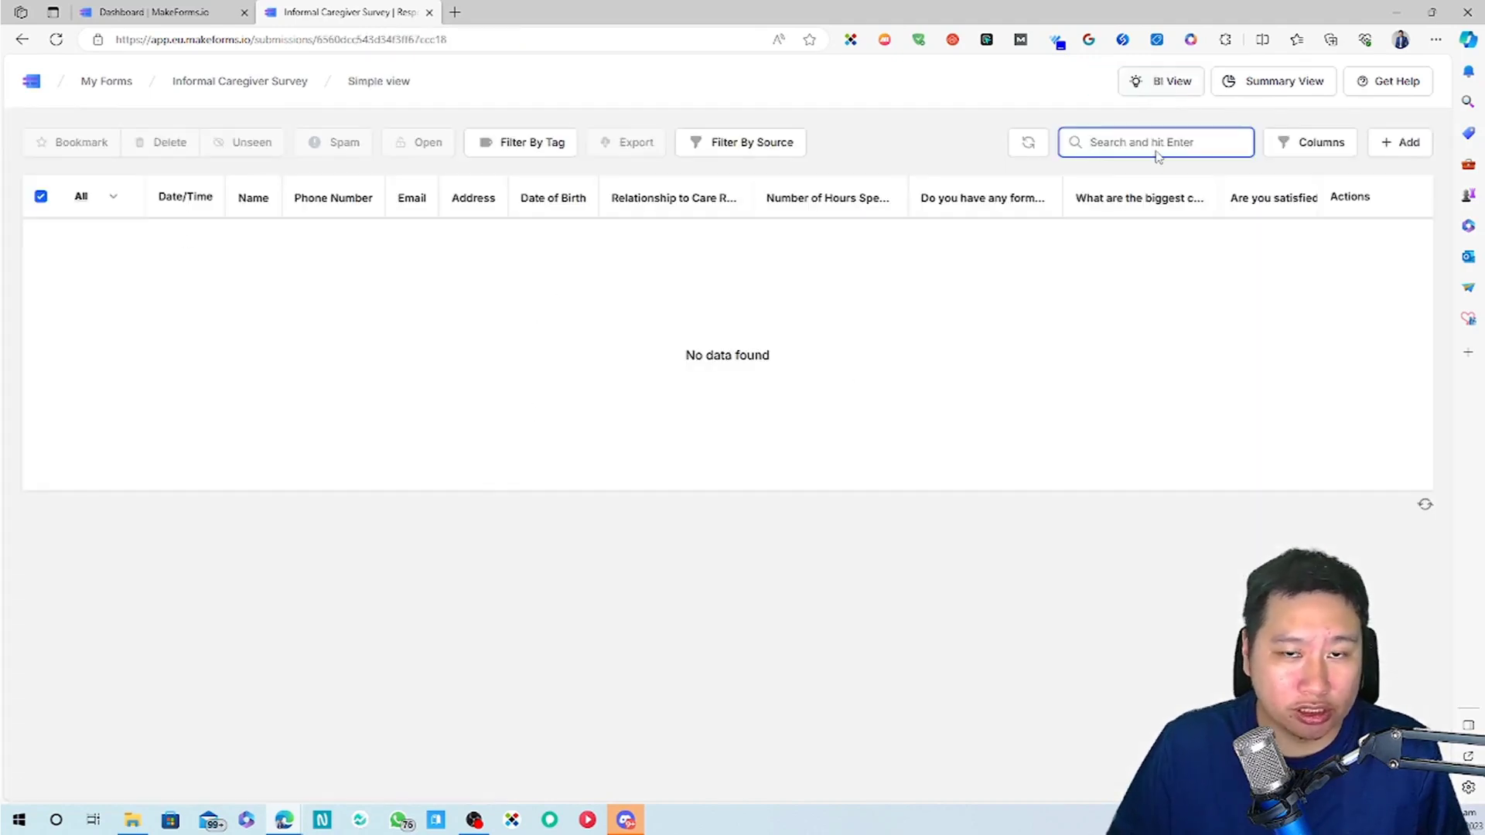
{"action": "left_click", "coordinate": [1266, 86]}
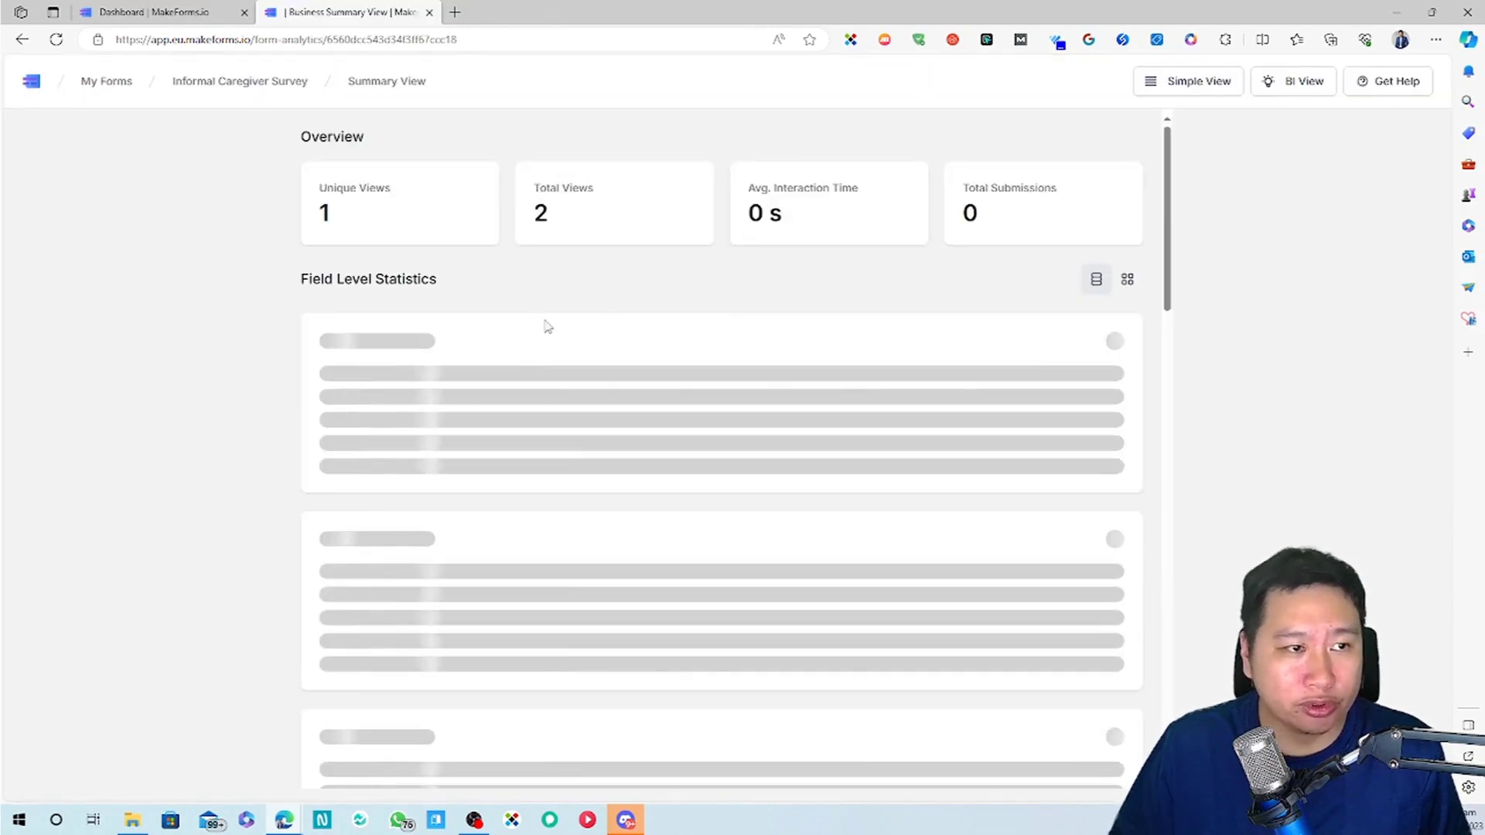
{"action": "scroll", "coordinate": [689, 372], "scroll_direction": "down", "scroll_amount": 9}
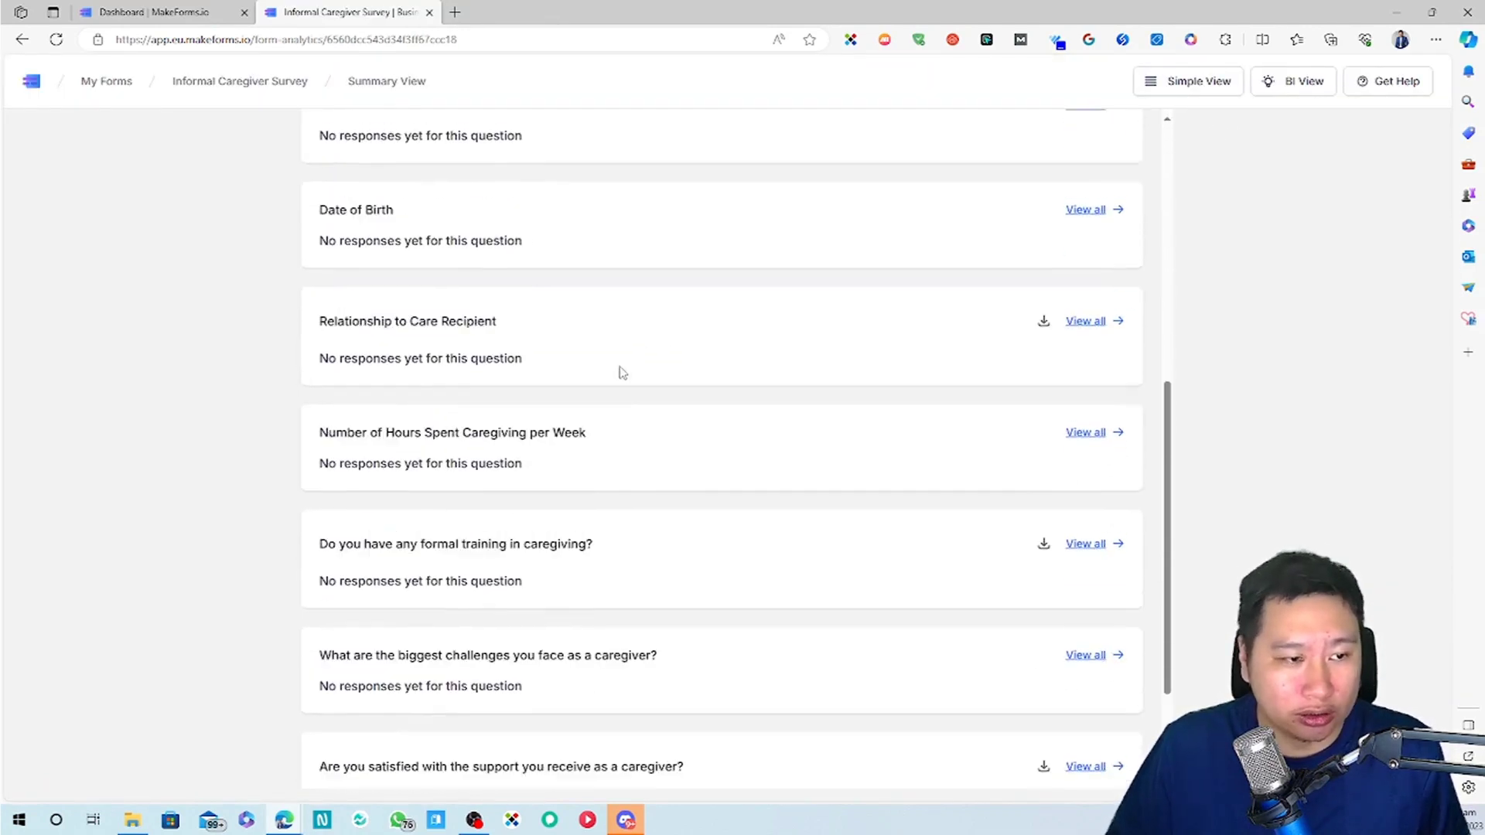
{"action": "scroll", "coordinate": [625, 325], "scroll_direction": "up", "scroll_amount": 9}
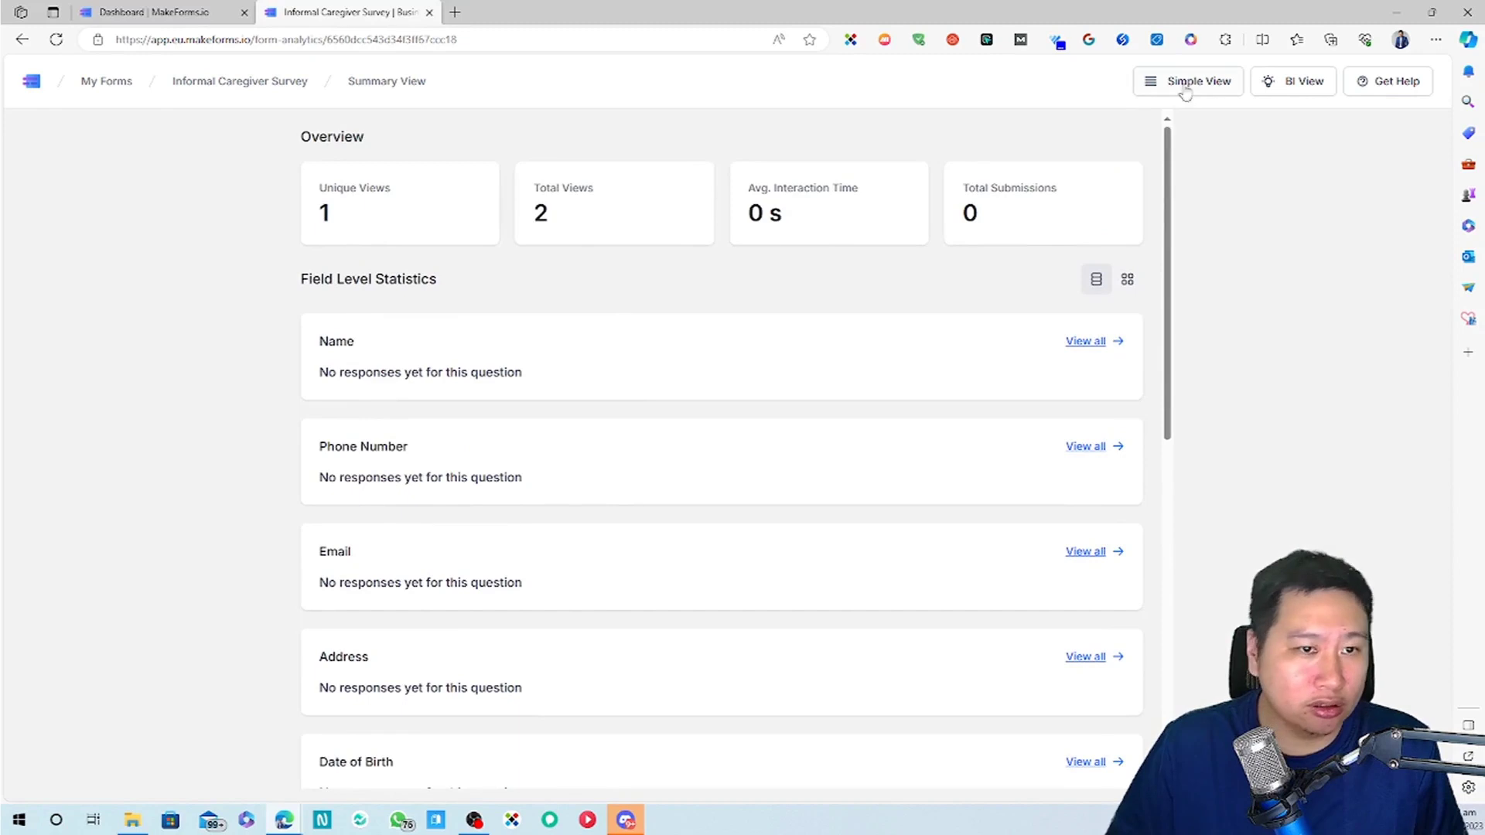
{"action": "left_click", "coordinate": [1186, 91]}
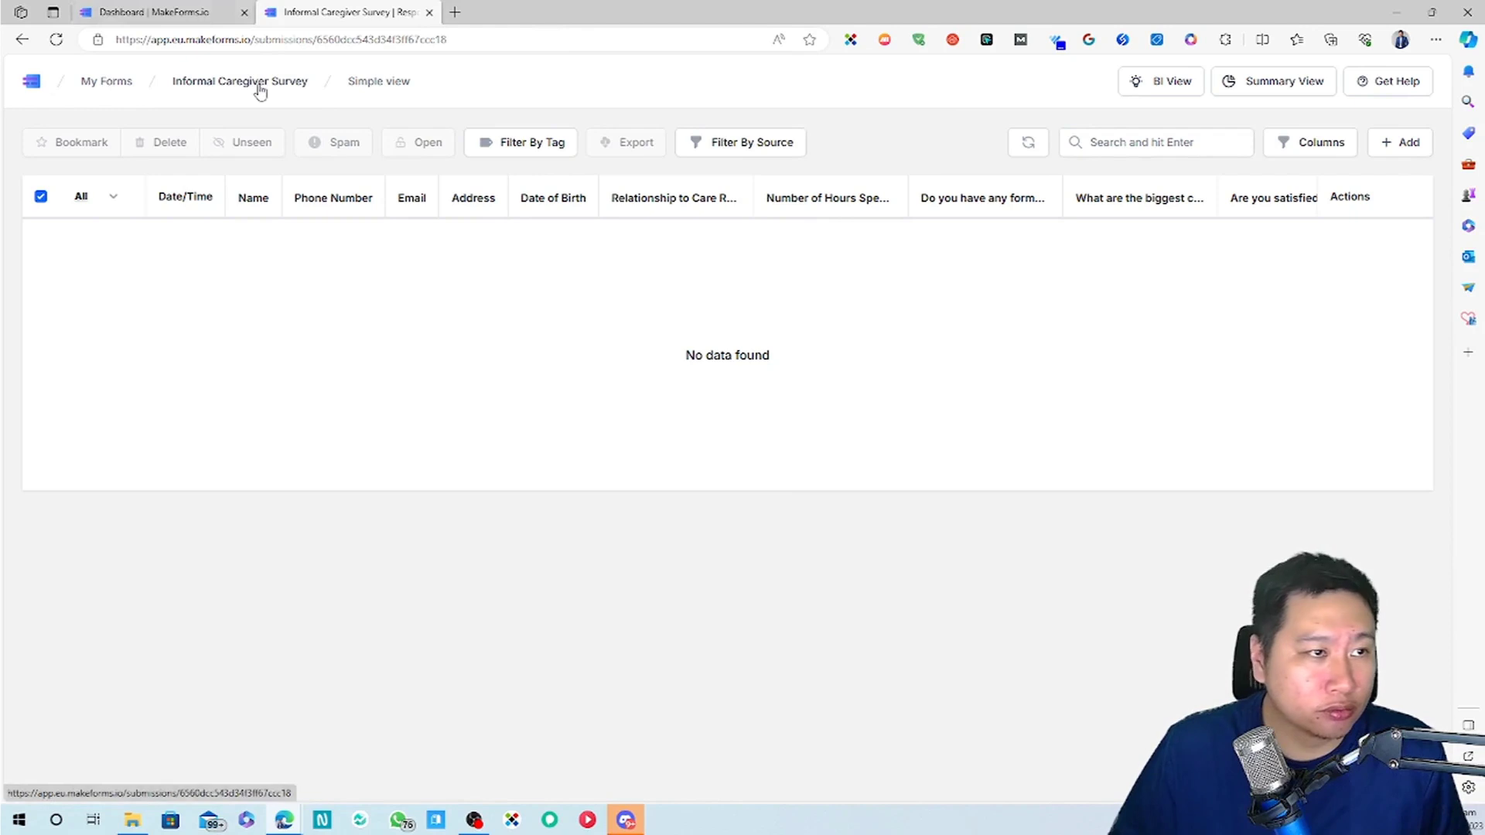
{"action": "left_click", "coordinate": [116, 83]}
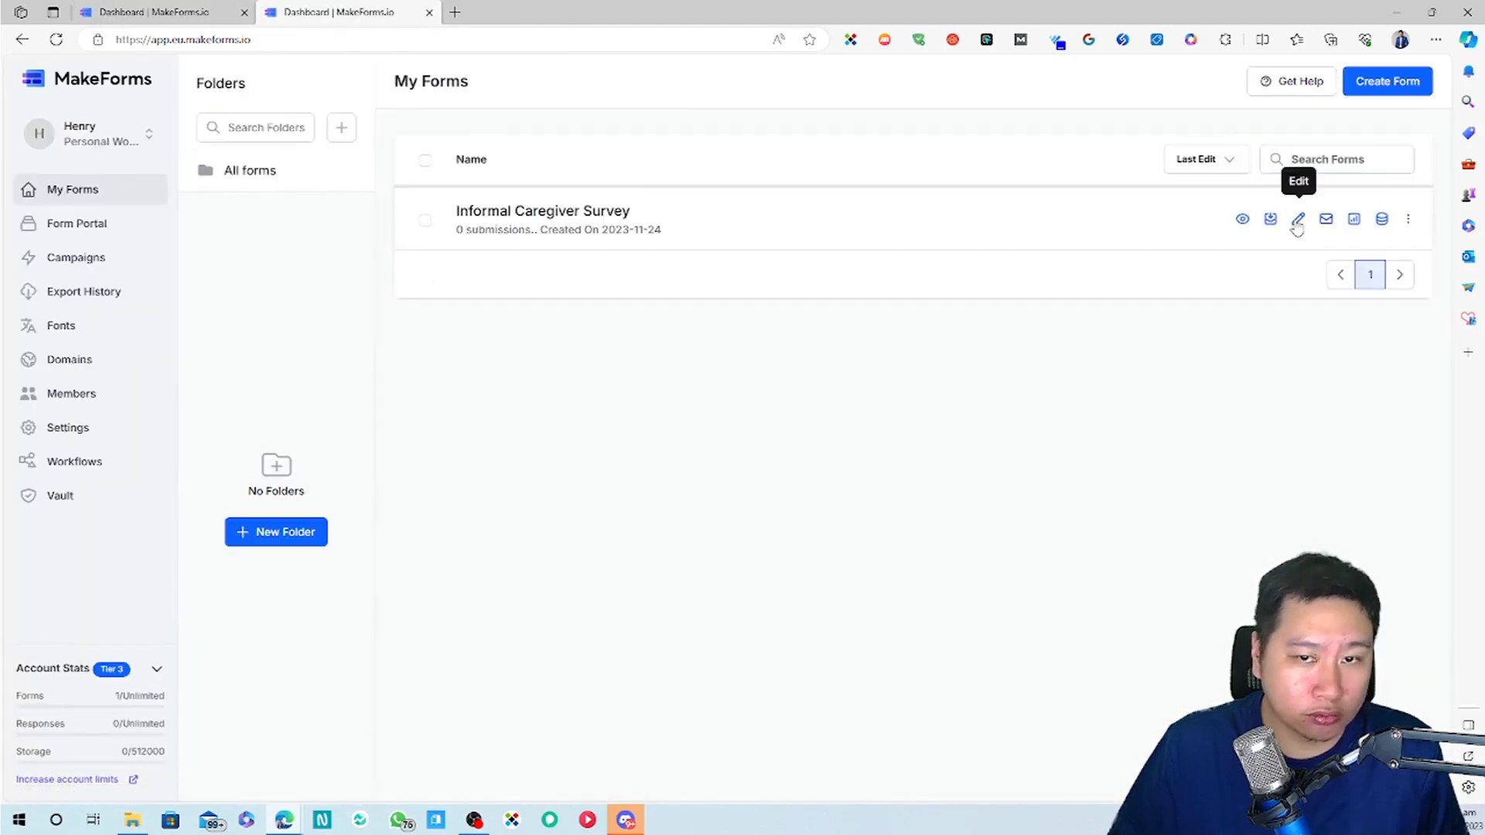
Open the Informal Caregiver Survey for editing and examine the integrations available for the form.
{"action": "left_click", "coordinate": [1298, 222]}
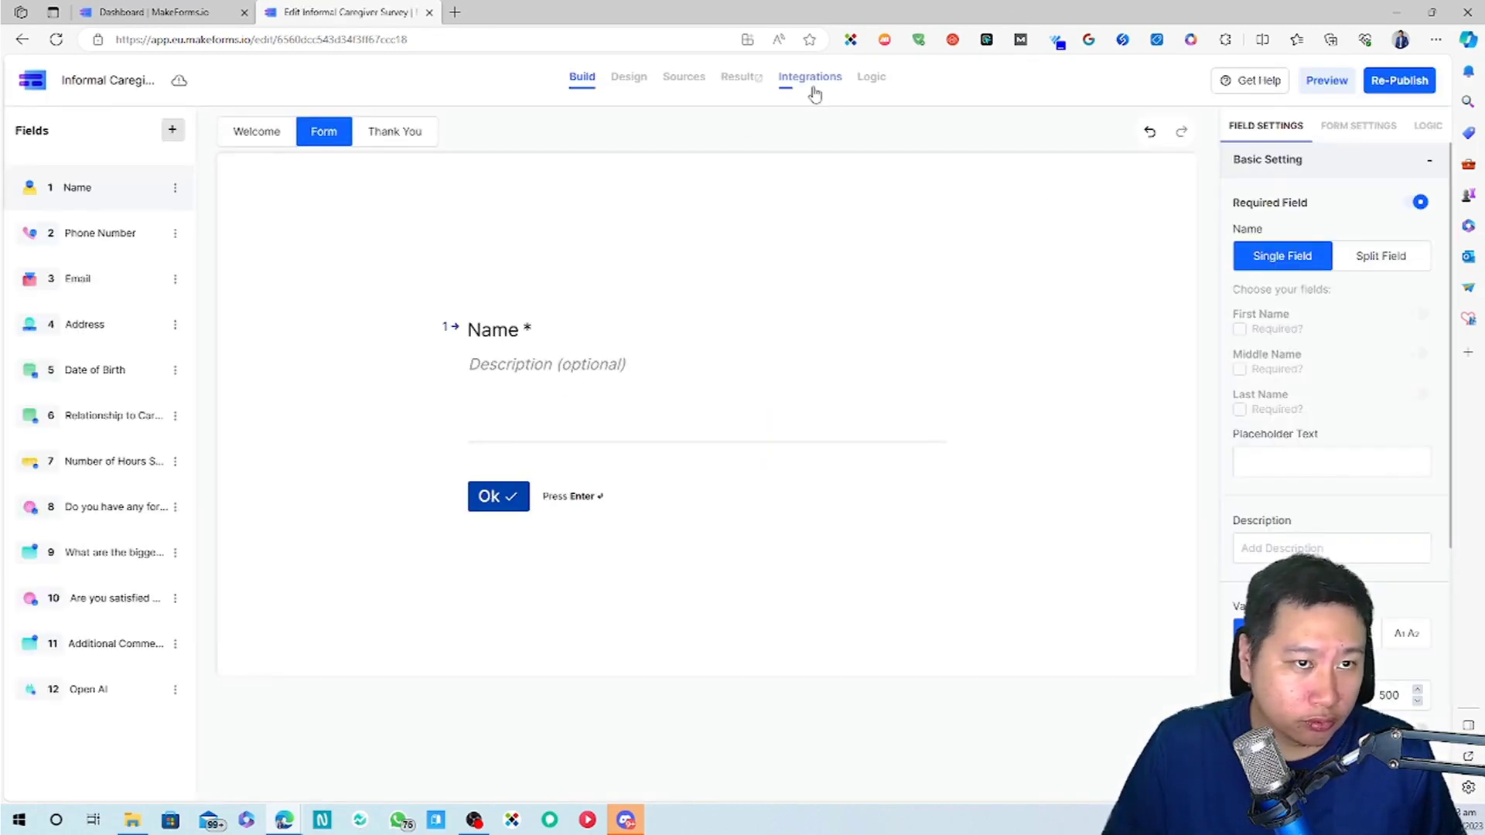
{"action": "left_click", "coordinate": [805, 79]}
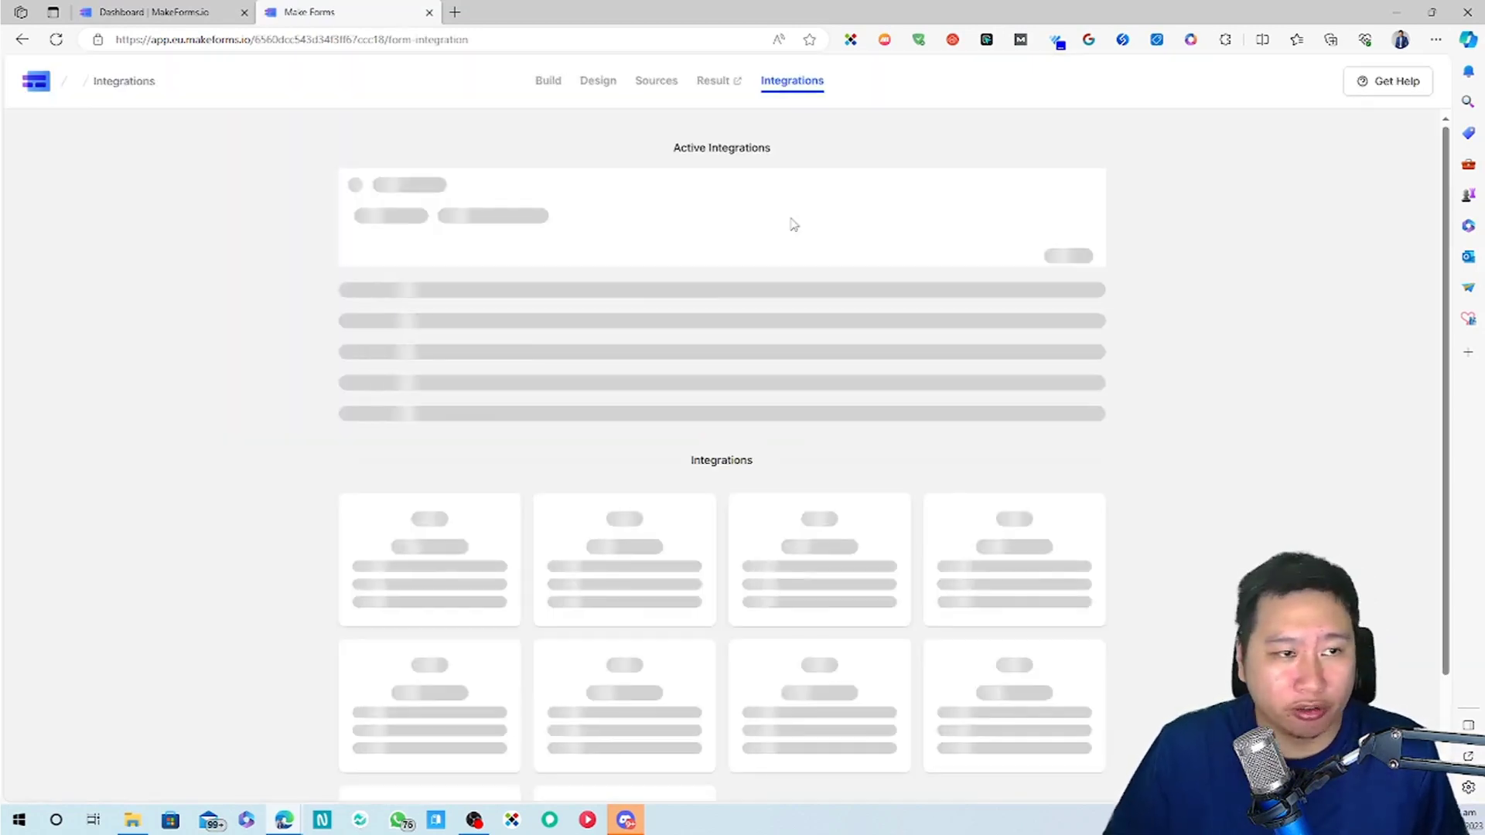
{"action": "scroll", "coordinate": [1077, 367], "scroll_direction": "down", "scroll_amount": 4}
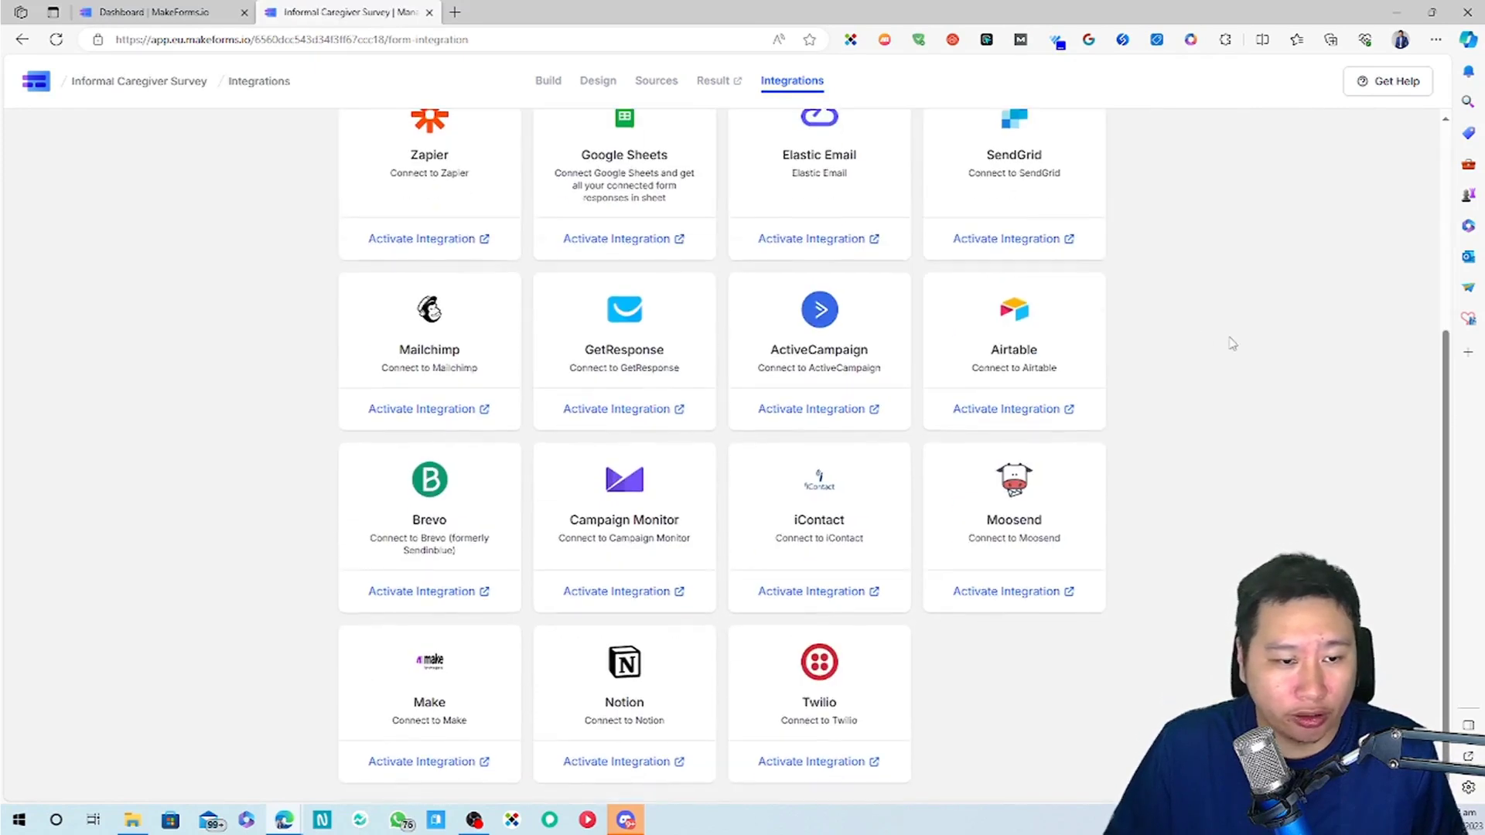
{"action": "scroll", "coordinate": [1211, 375], "scroll_direction": "up", "scroll_amount": 4}
{"action": "scroll", "coordinate": [1210, 374], "scroll_direction": "down", "scroll_amount": 4}
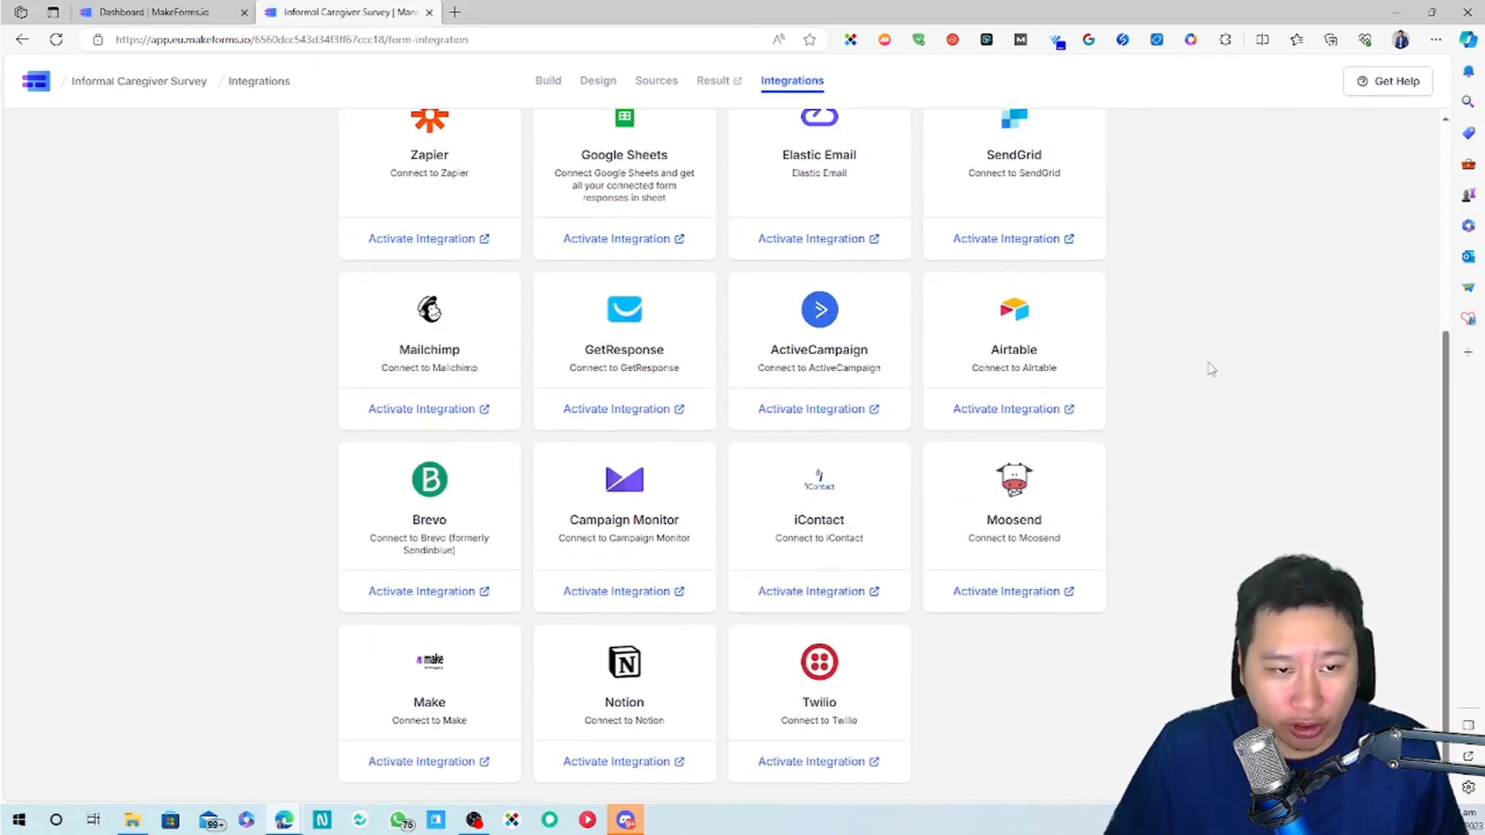
{"action": "scroll", "coordinate": [1212, 370], "scroll_direction": "up", "scroll_amount": 2}
{"action": "scroll", "coordinate": [562, 358], "scroll_direction": "down", "scroll_amount": 3}
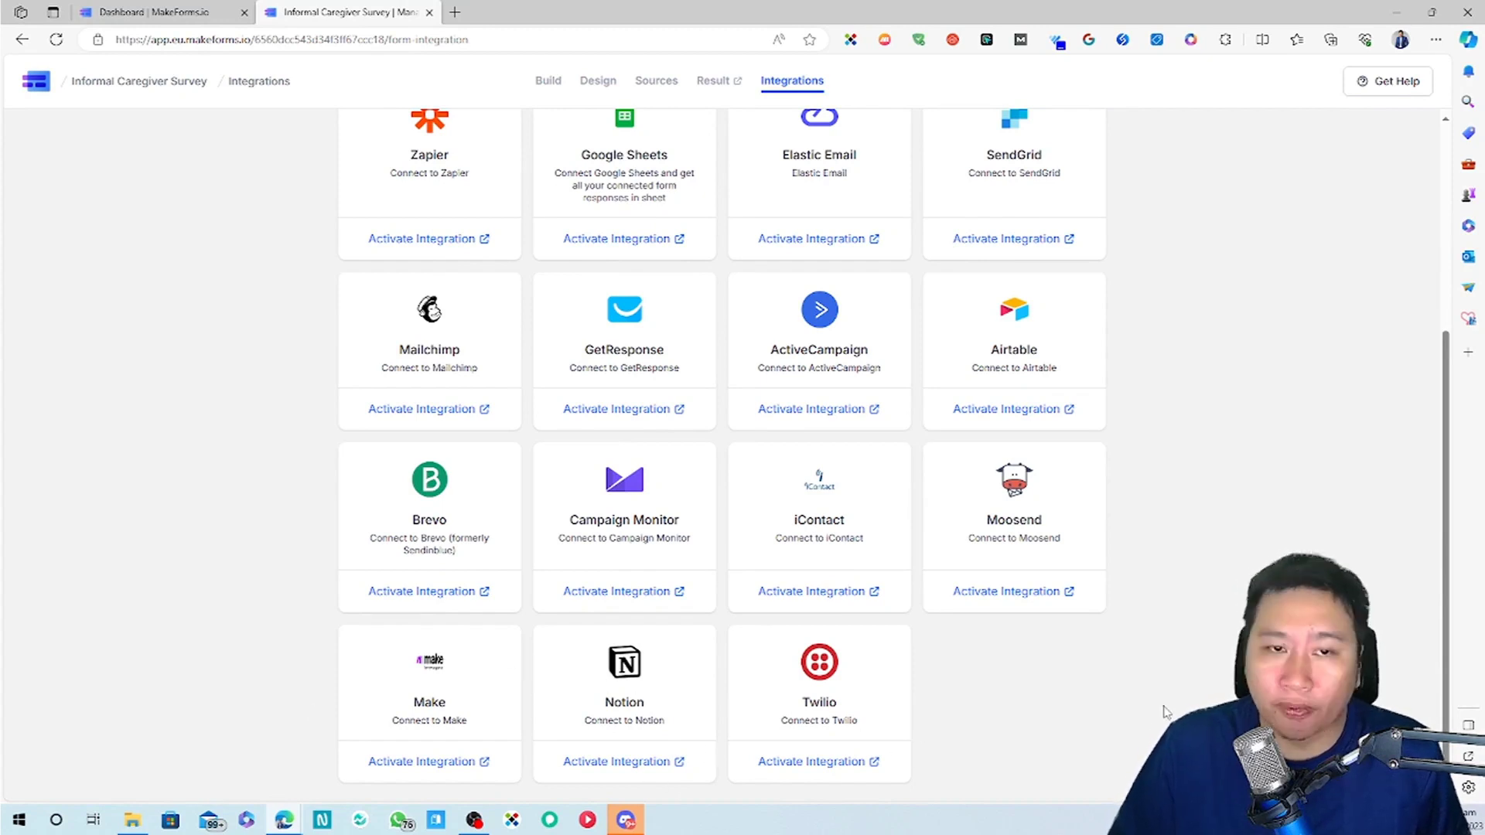
{"action": "scroll", "coordinate": [1165, 711], "scroll_direction": "up", "scroll_amount": 4}
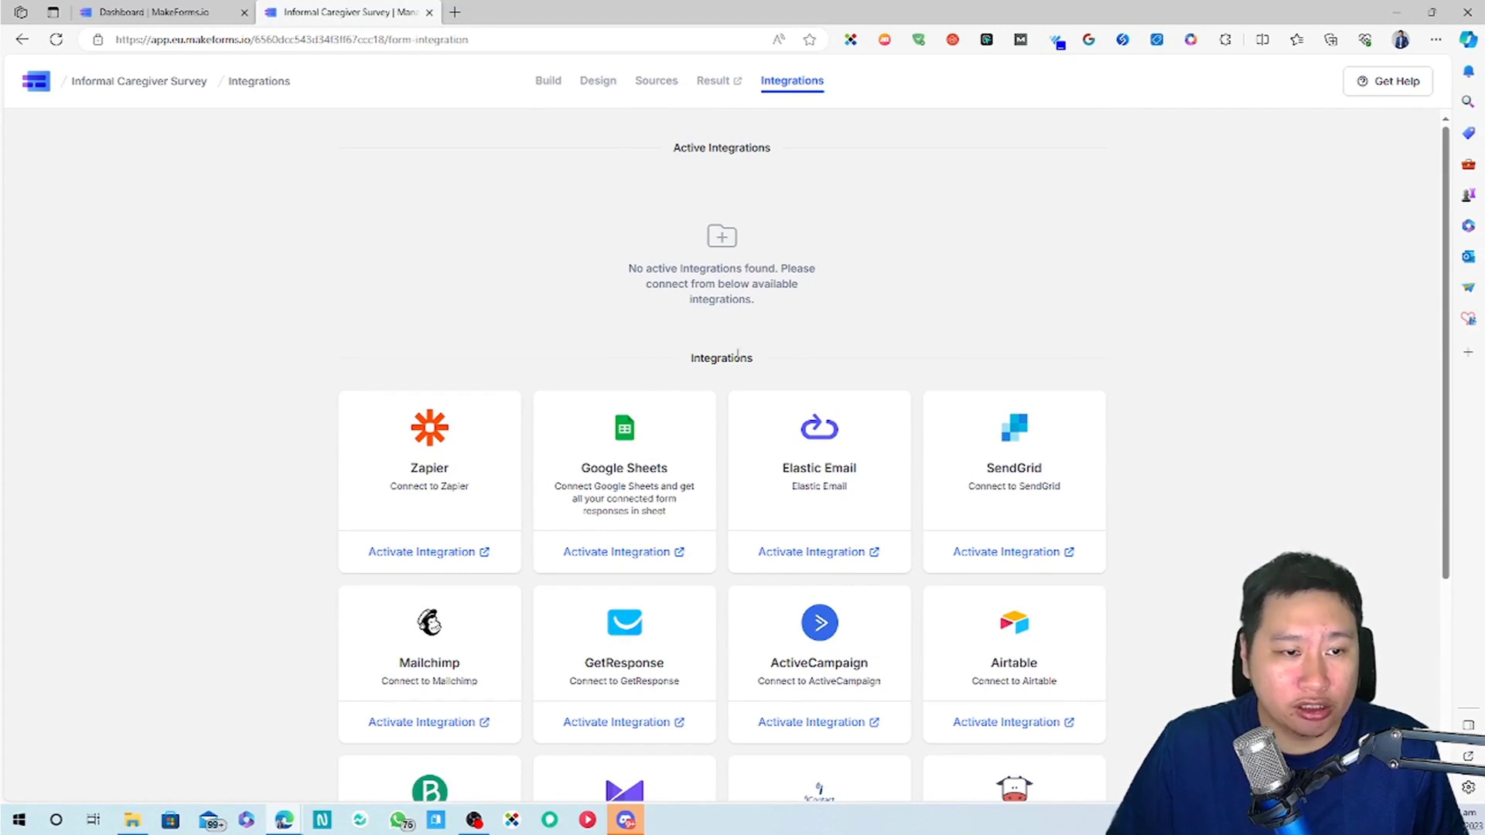
{"action": "scroll", "coordinate": [932, 433], "scroll_direction": "down", "scroll_amount": 4}
{"action": "scroll", "coordinate": [774, 387], "scroll_direction": "up", "scroll_amount": 4}
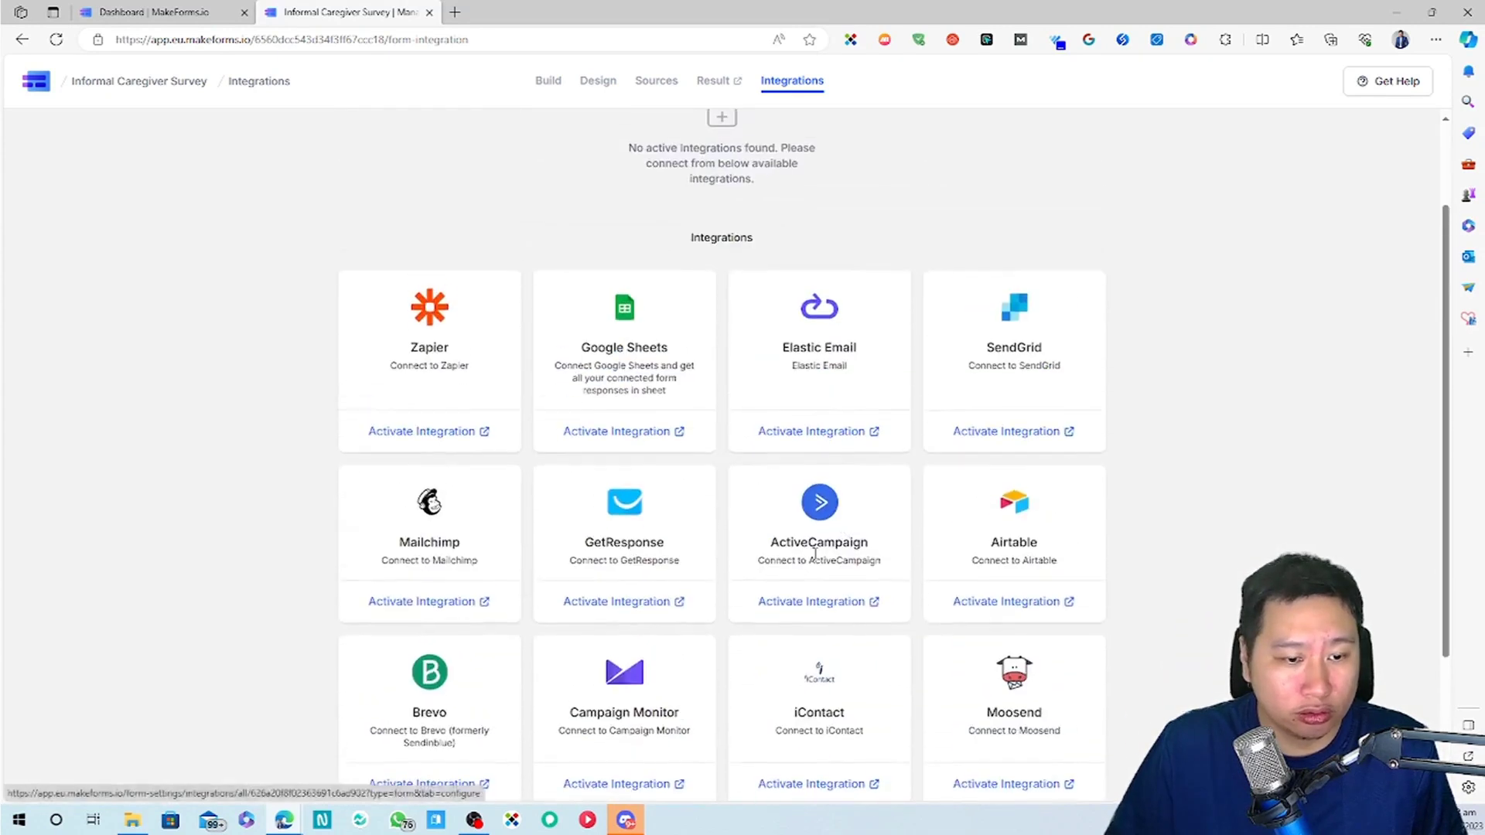
{"action": "left_click_drag", "start_coordinate": [719, 252], "coordinate": [736, 300]}
{"action": "left_click", "coordinate": [744, 322]}
{"action": "scroll", "coordinate": [723, 398], "scroll_direction": "down", "scroll_amount": 4}
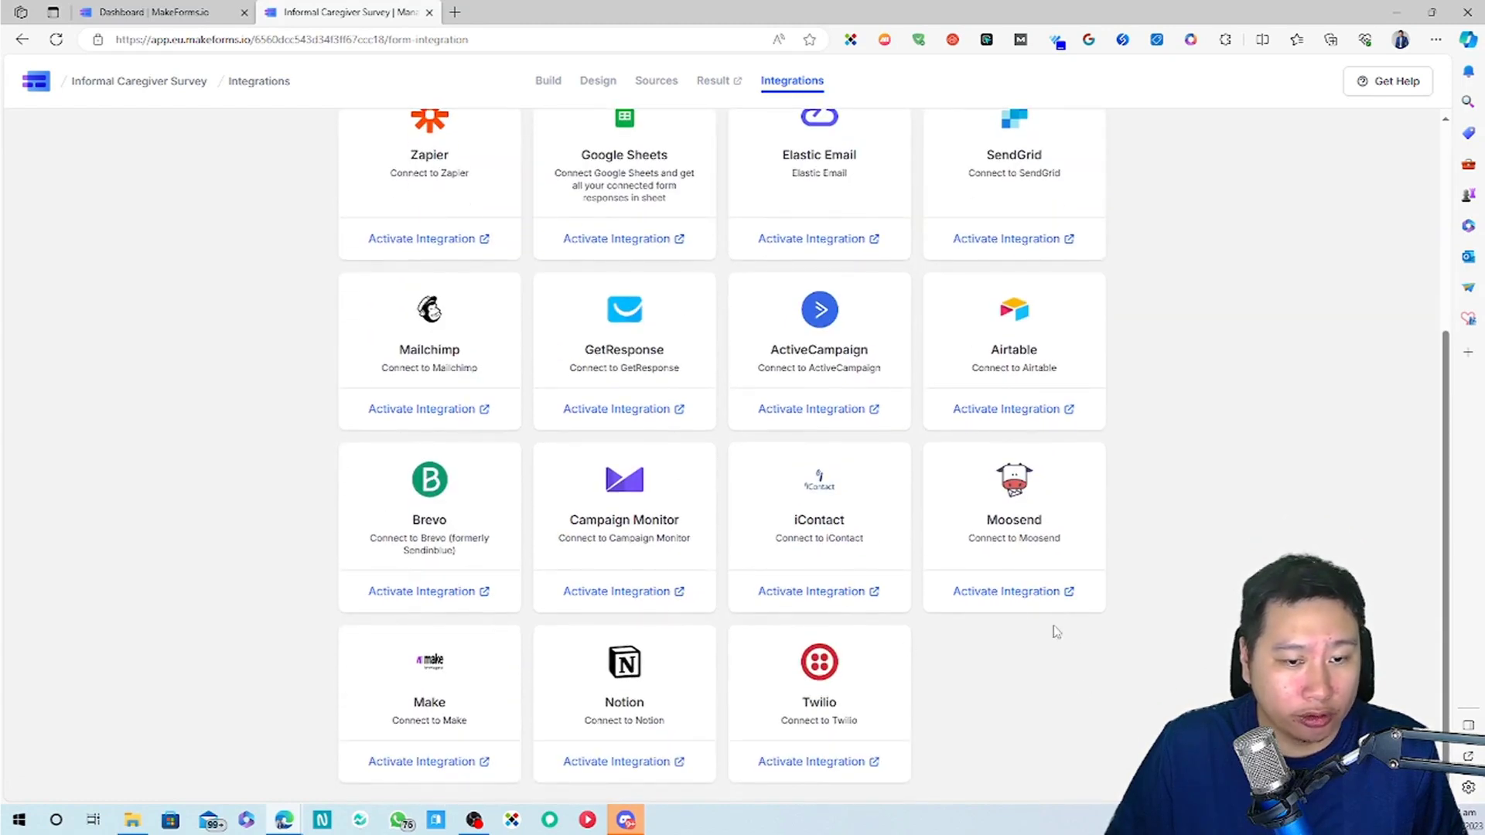
{"action": "scroll", "coordinate": [905, 570], "scroll_direction": "up", "scroll_amount": 4}
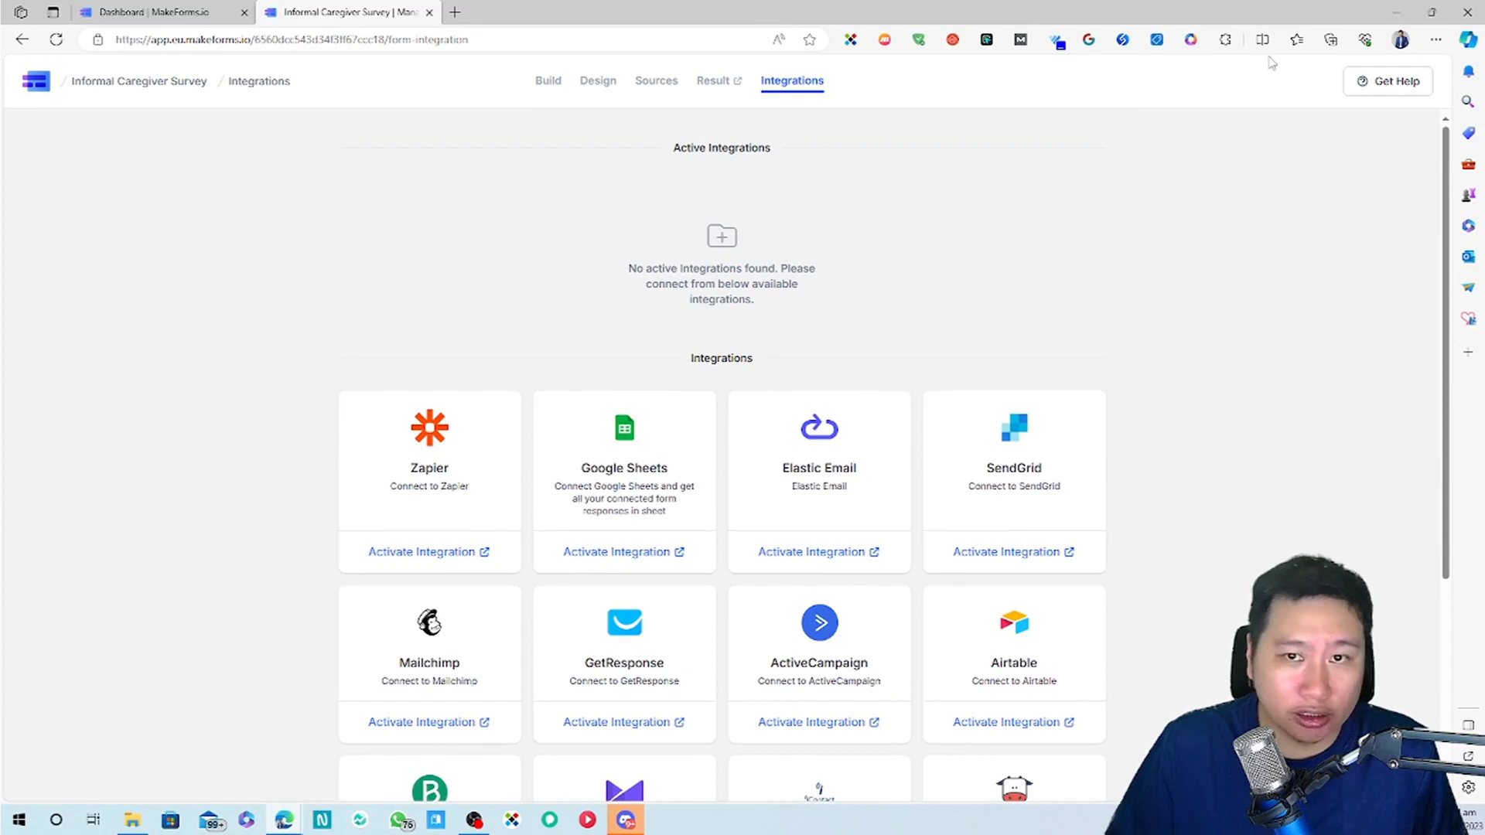
Open the webhook integrations in the account settings and bring up the form for adding a webhook.
{"action": "left_click", "coordinate": [167, 12]}
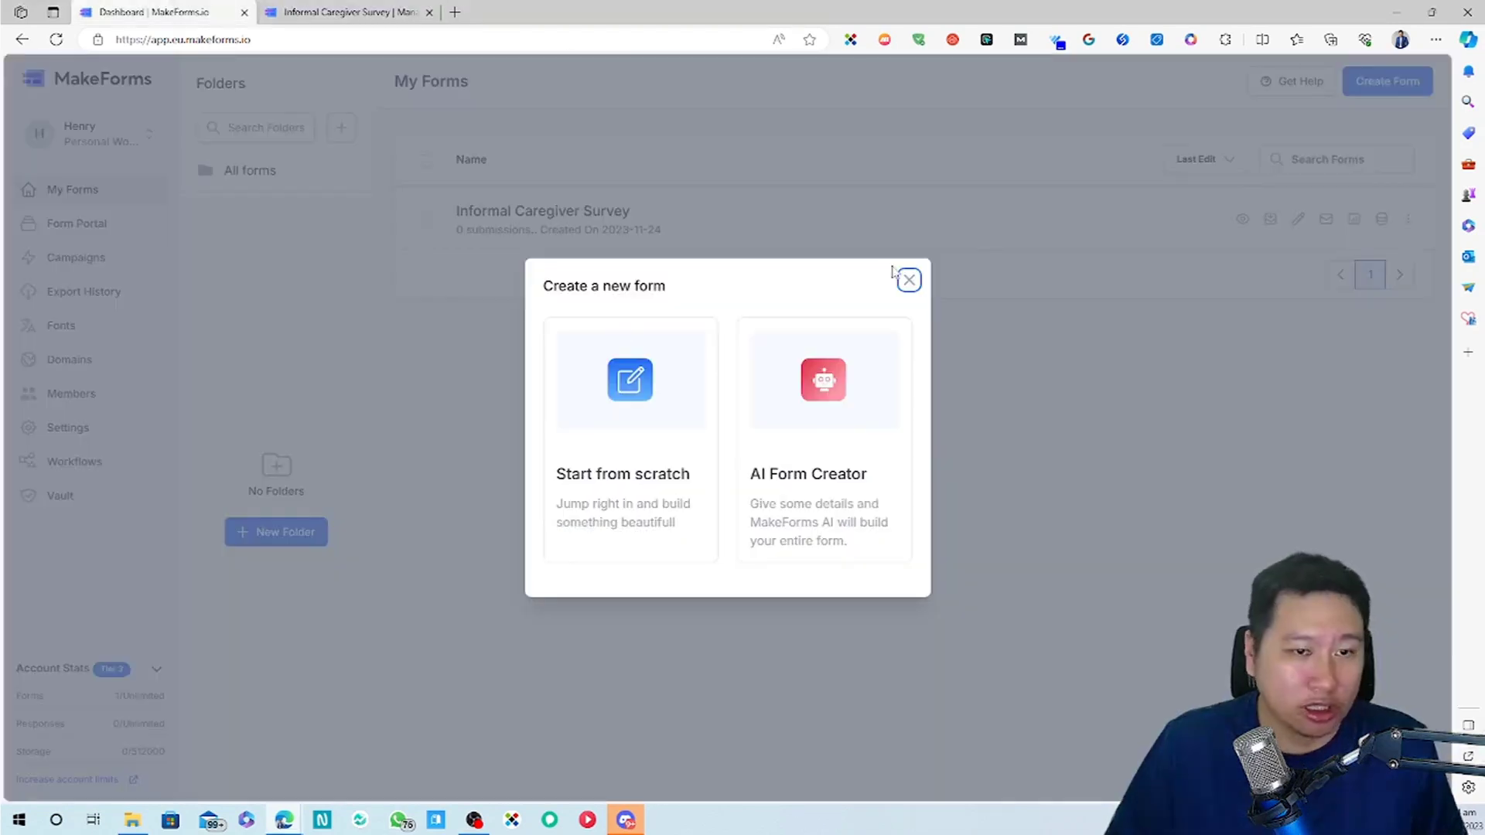
{"action": "left_click", "coordinate": [908, 279]}
{"action": "left_click", "coordinate": [68, 428]}
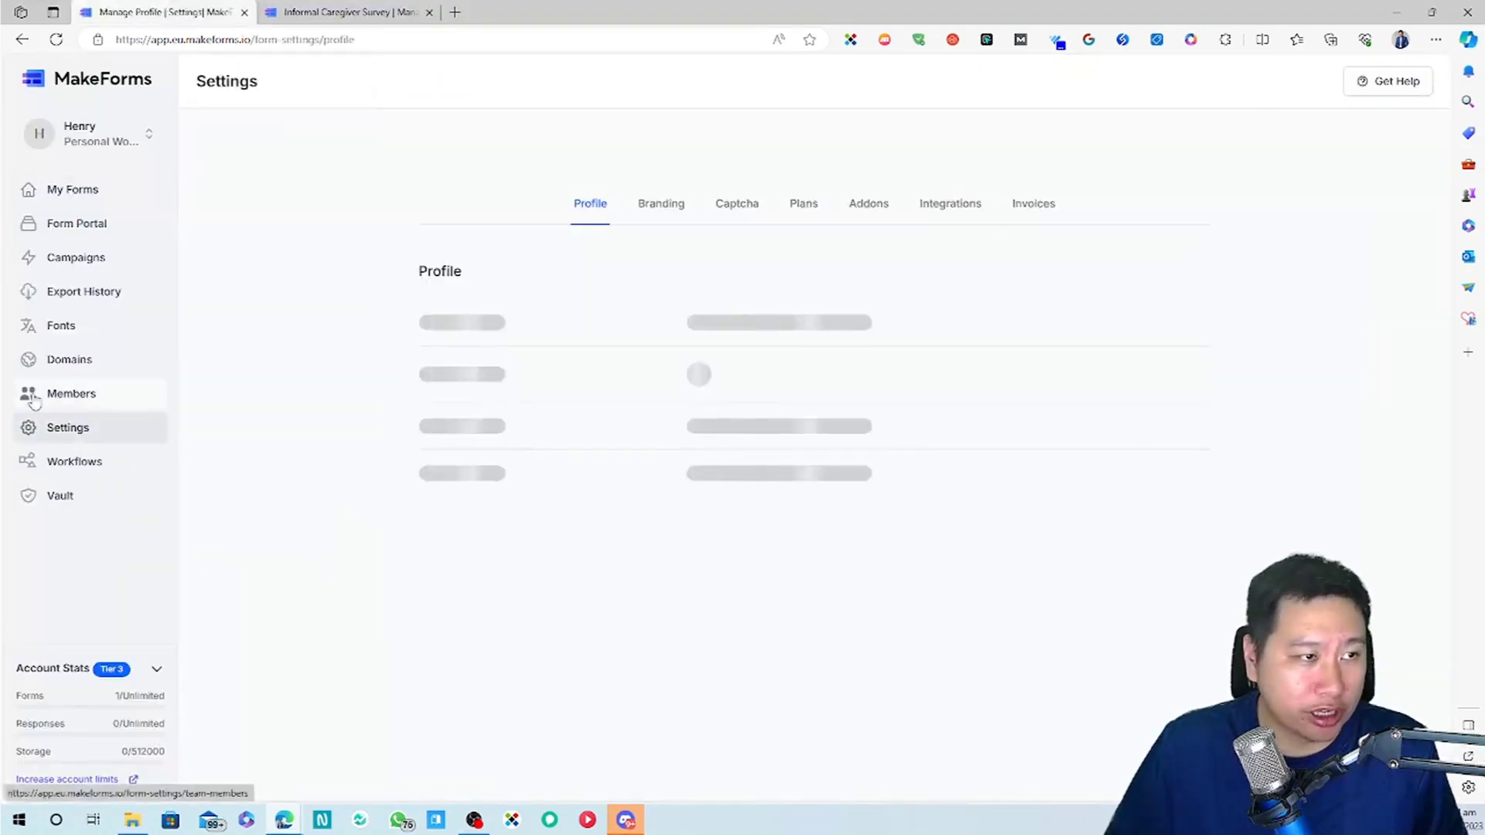
{"action": "left_click", "coordinate": [950, 205]}
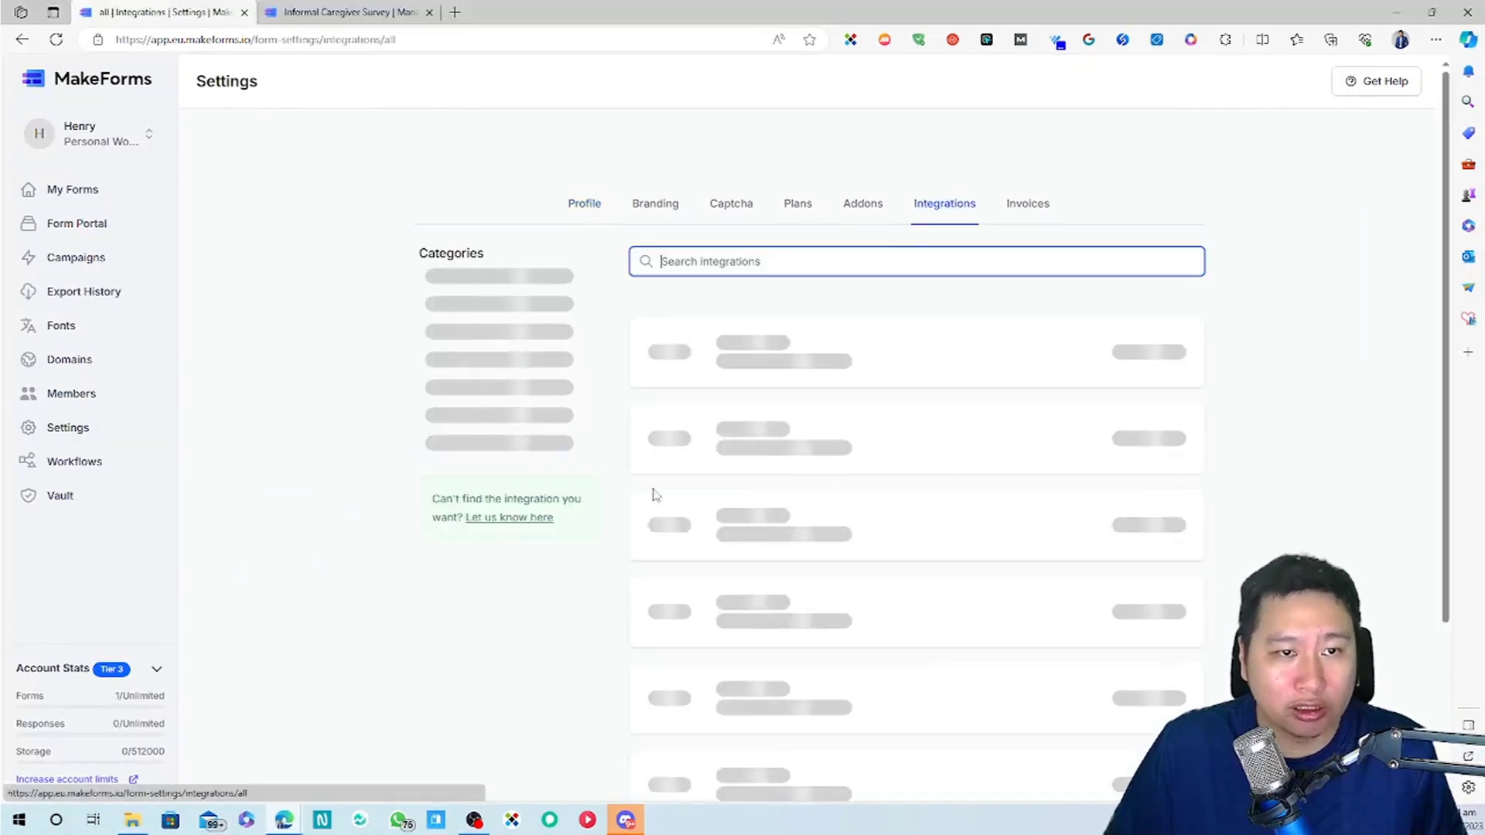
{"action": "left_click", "coordinate": [468, 525]}
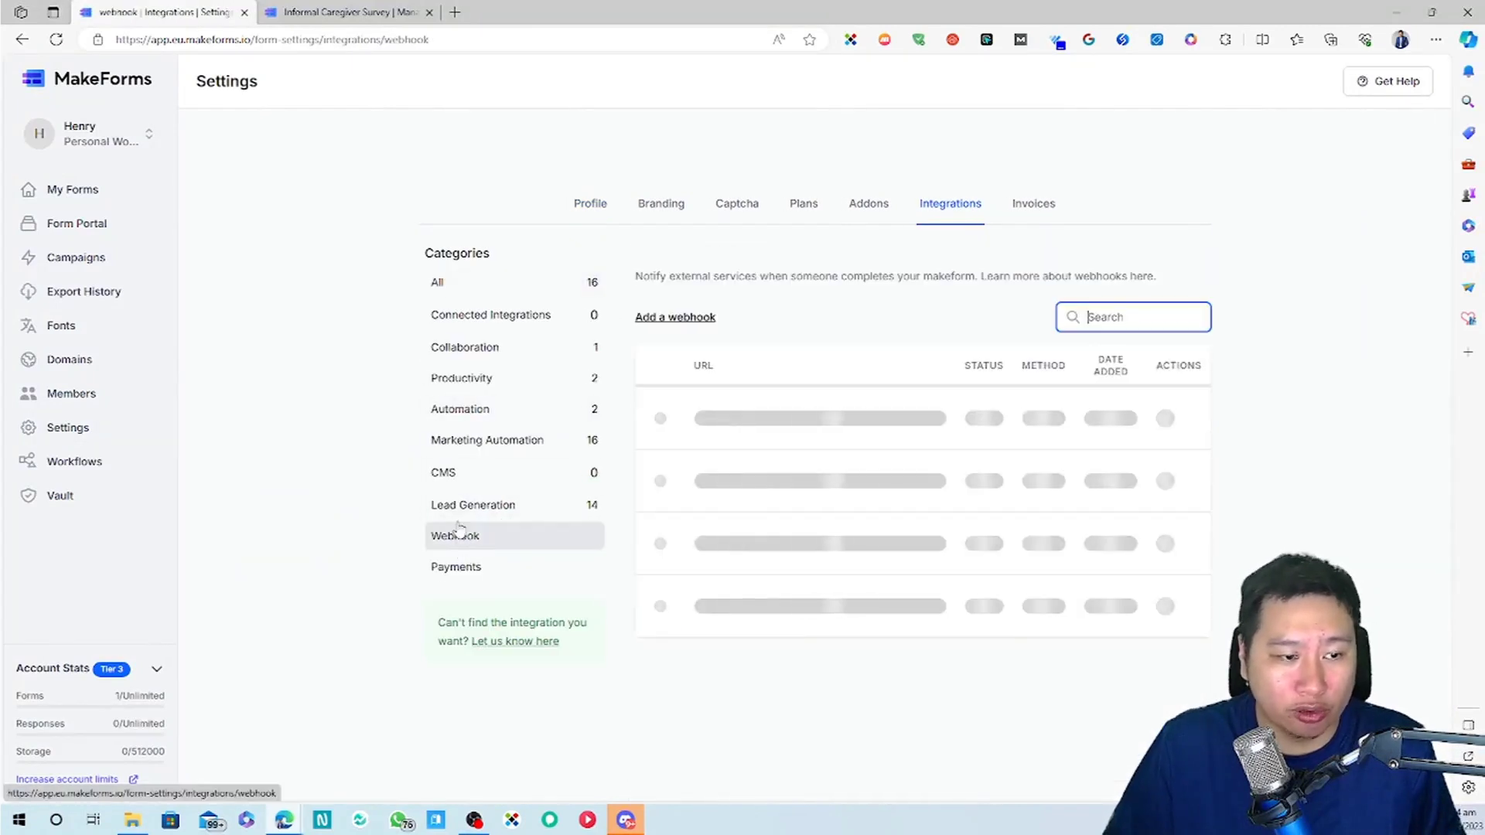
{"action": "left_click", "coordinate": [673, 318]}
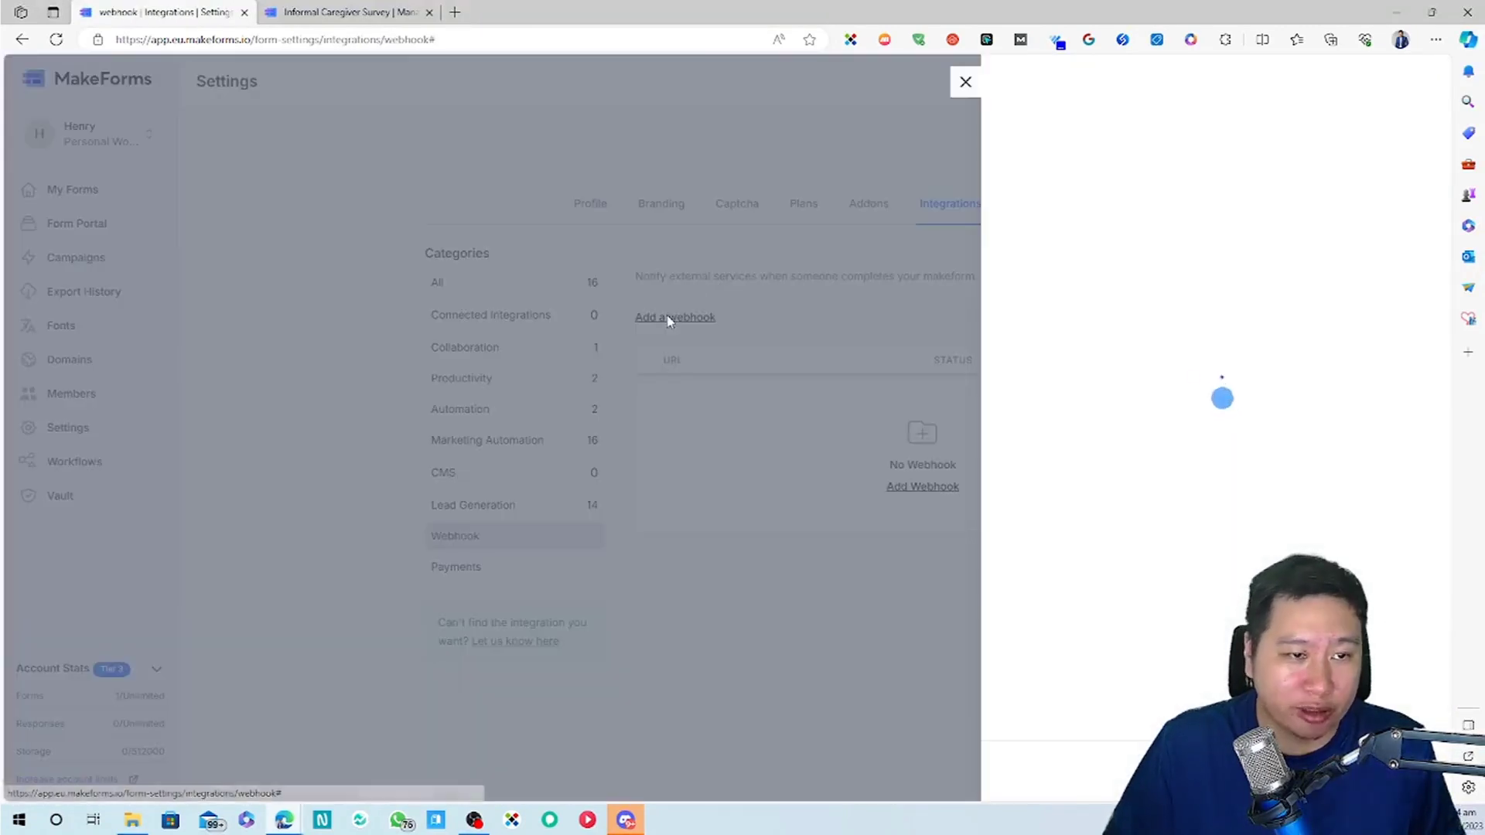
{"action": "left_click", "coordinate": [1115, 153]}
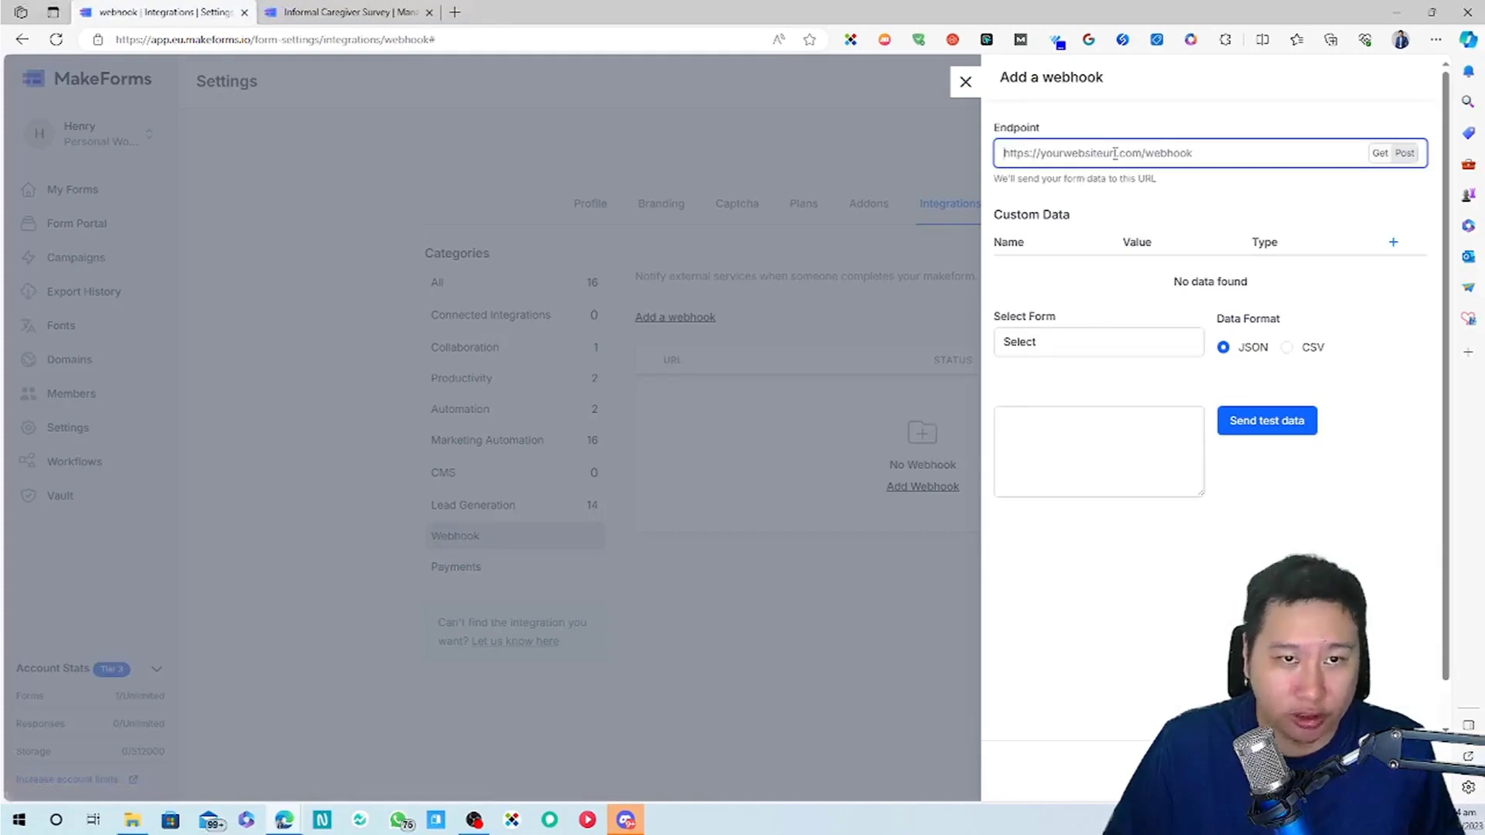
Choose Informal Caregiver Survey as the source form for the new webhook.
{"action": "left_click", "coordinate": [1056, 249]}
{"action": "left_click", "coordinate": [1087, 337]}
{"action": "left_click", "coordinate": [1075, 333]}
{"action": "left_click_drag", "start_coordinate": [1075, 332], "coordinate": [1019, 407]}
{"action": "left_click", "coordinate": [1020, 342]}
{"action": "left_click", "coordinate": [1012, 415]}
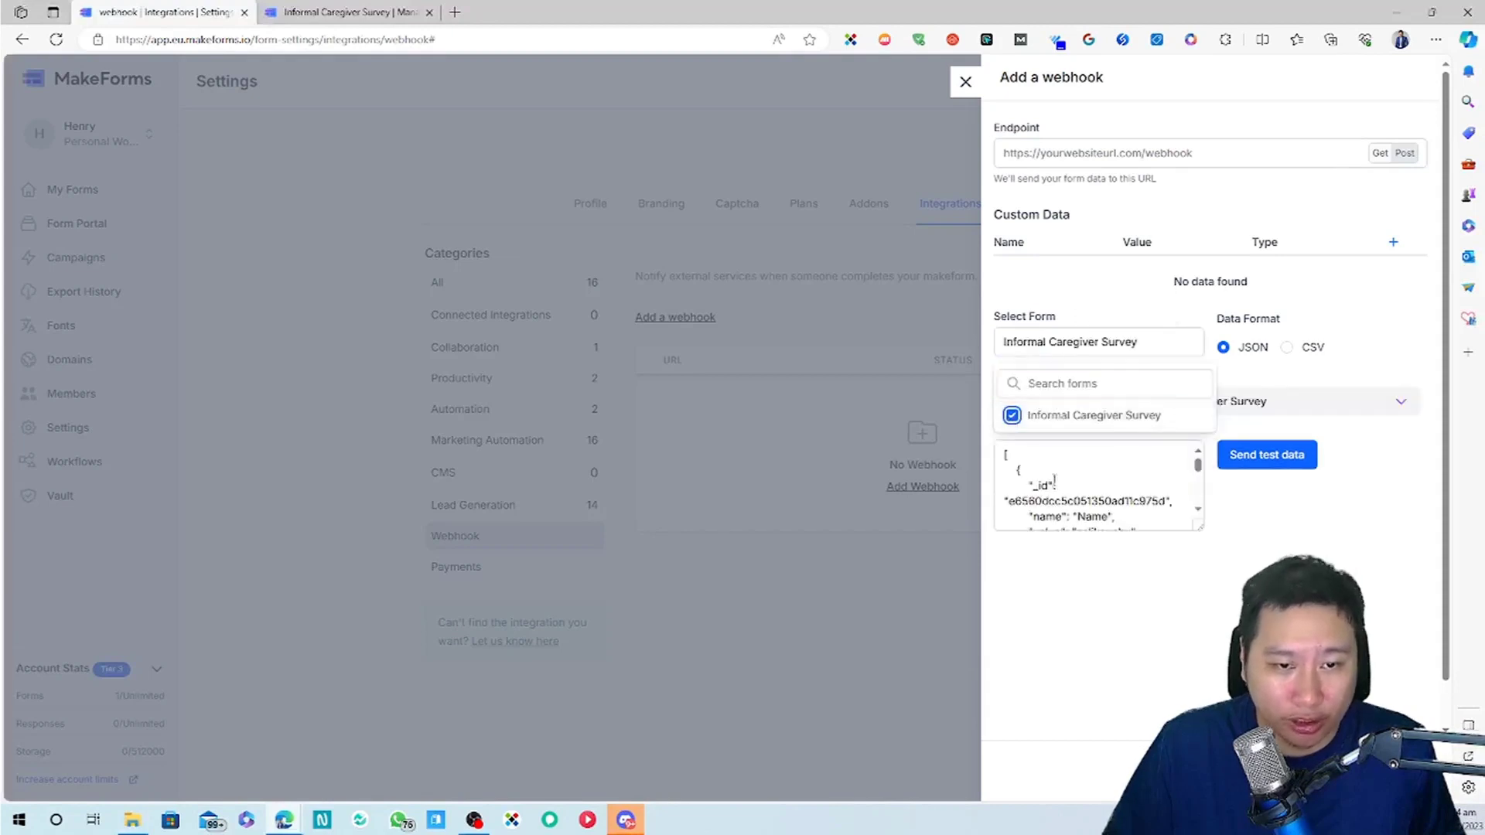
{"action": "left_click", "coordinate": [1102, 156]}
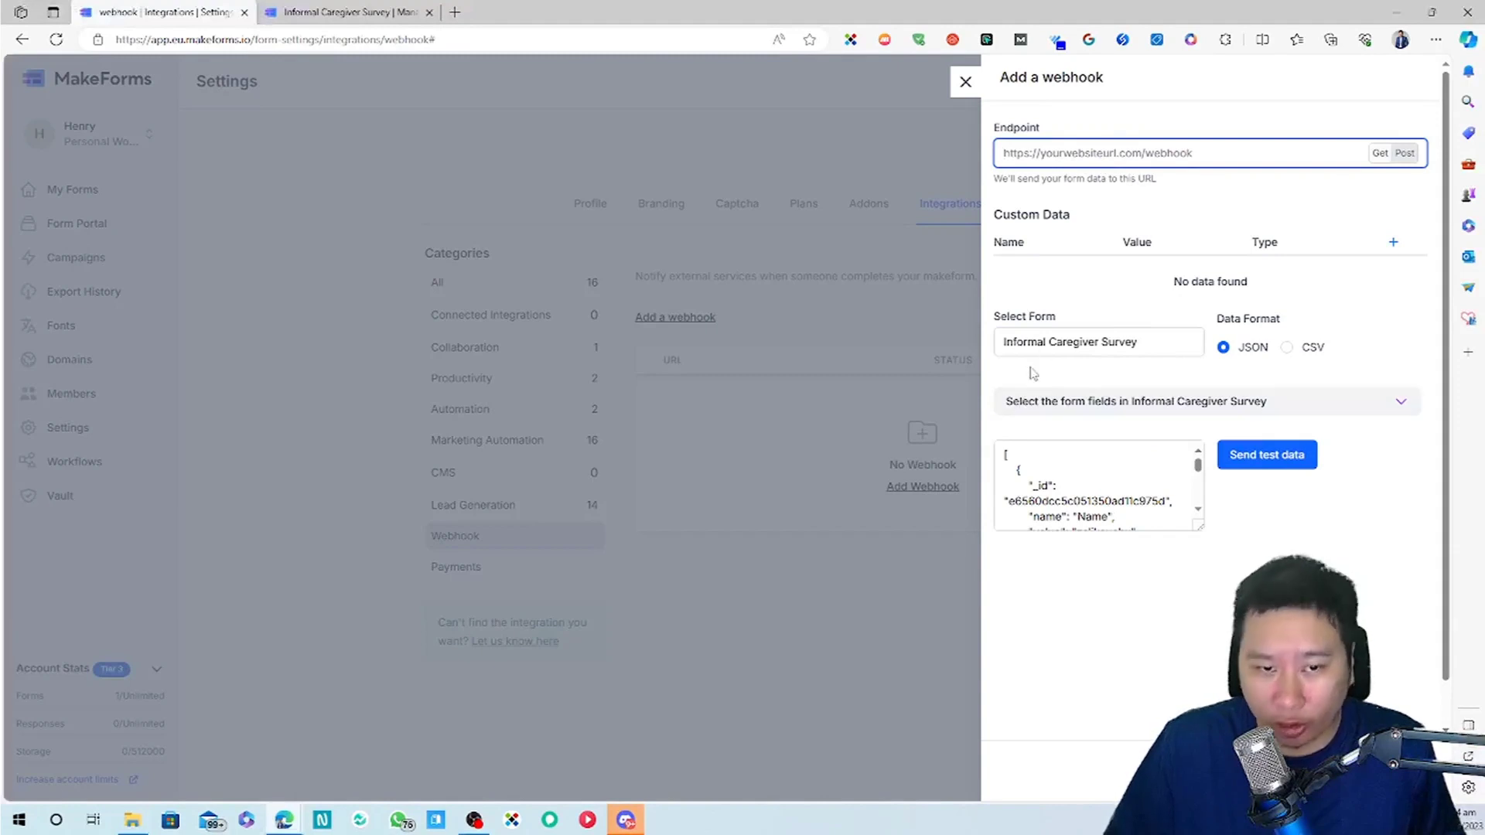
Deselect Informal Caregiver Survey in the webhook's form choice and select it again.
{"action": "left_click", "coordinate": [1049, 348]}
{"action": "left_click", "coordinate": [1013, 416]}
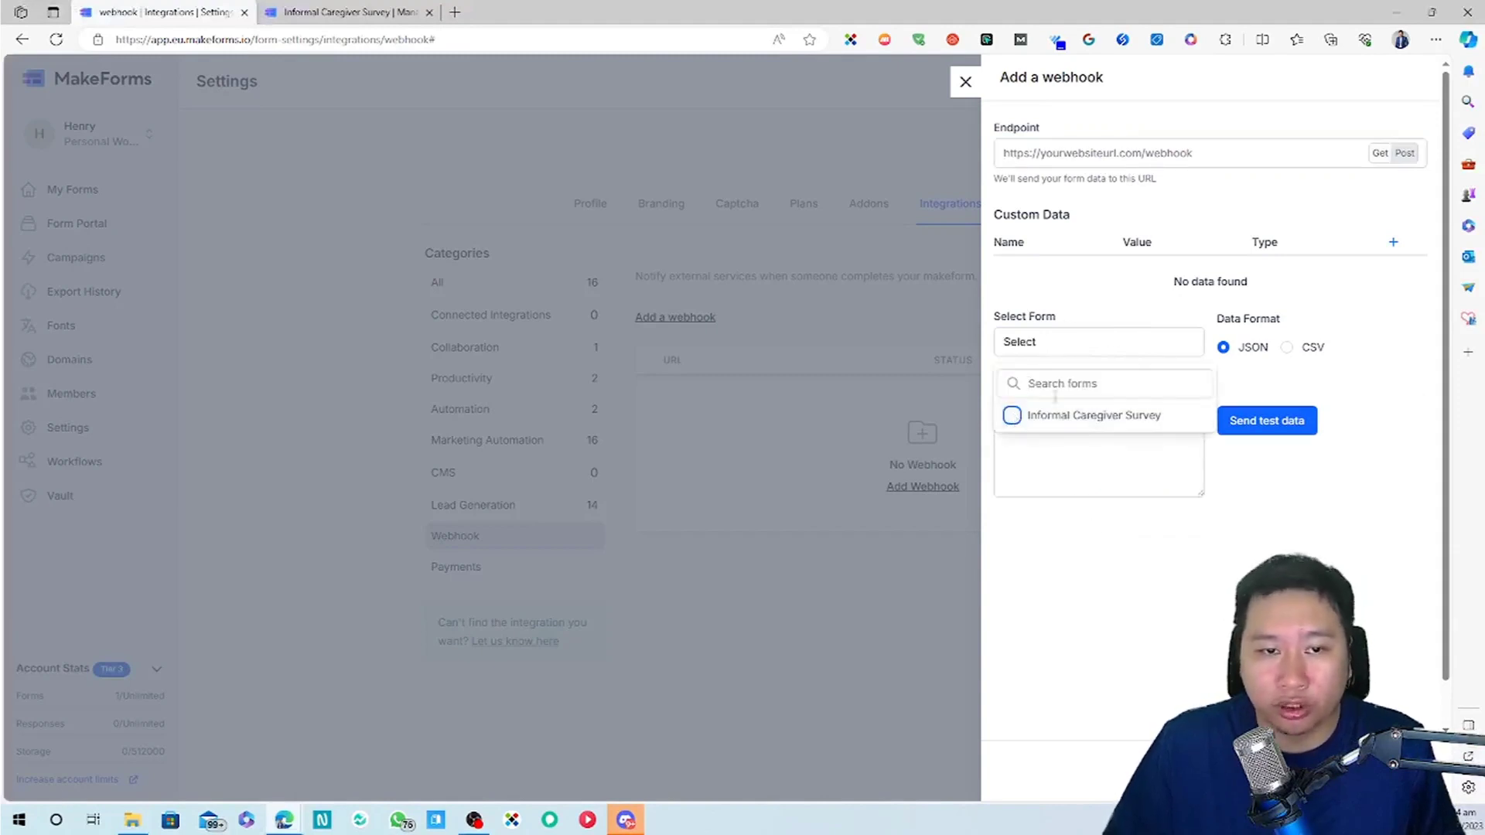
{"action": "left_click", "coordinate": [1129, 460]}
{"action": "left_click", "coordinate": [1053, 245]}
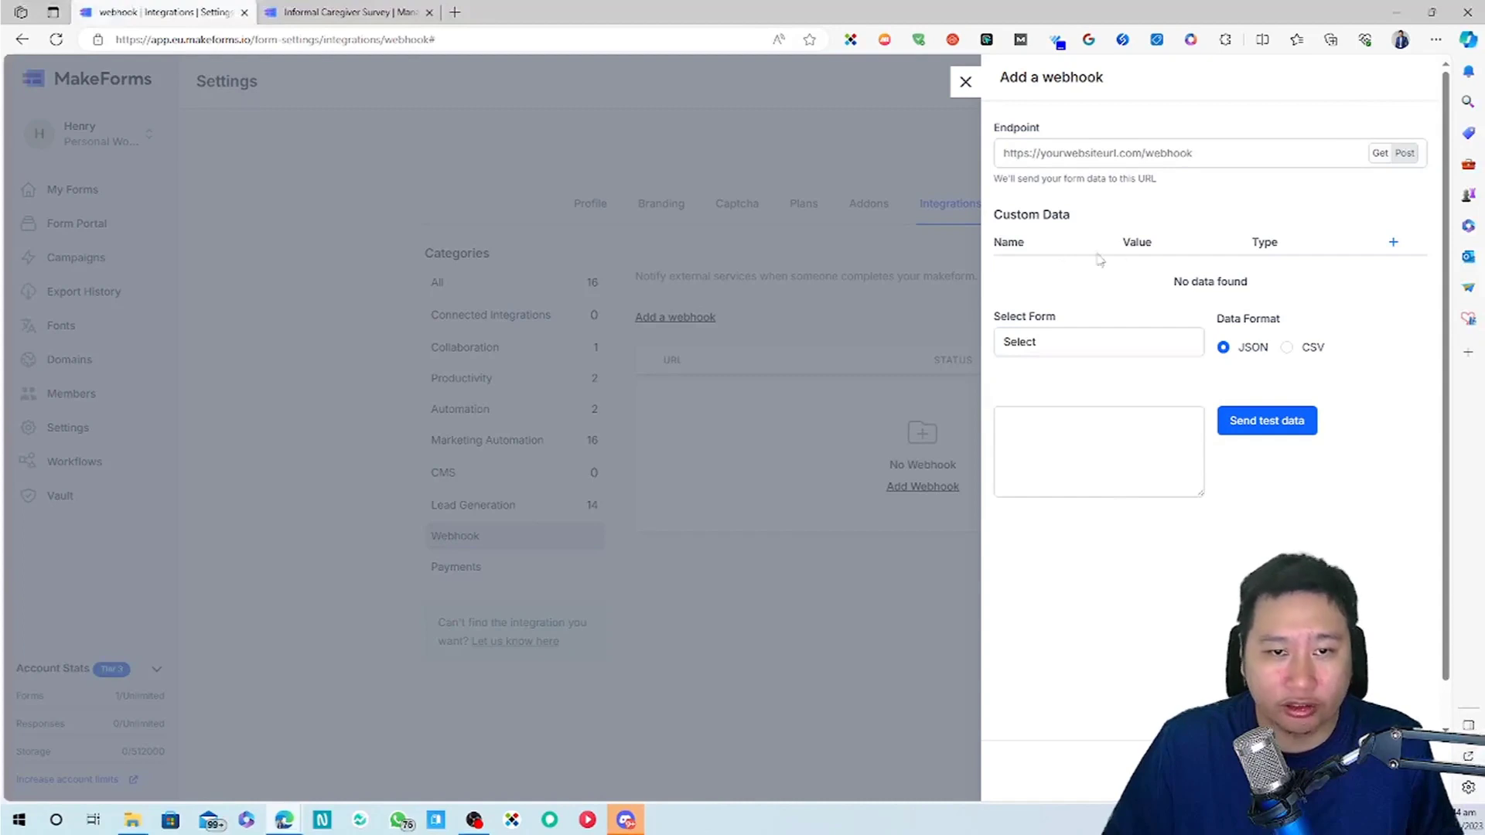
{"action": "left_click", "coordinate": [1030, 348]}
{"action": "left_click", "coordinate": [1014, 415]}
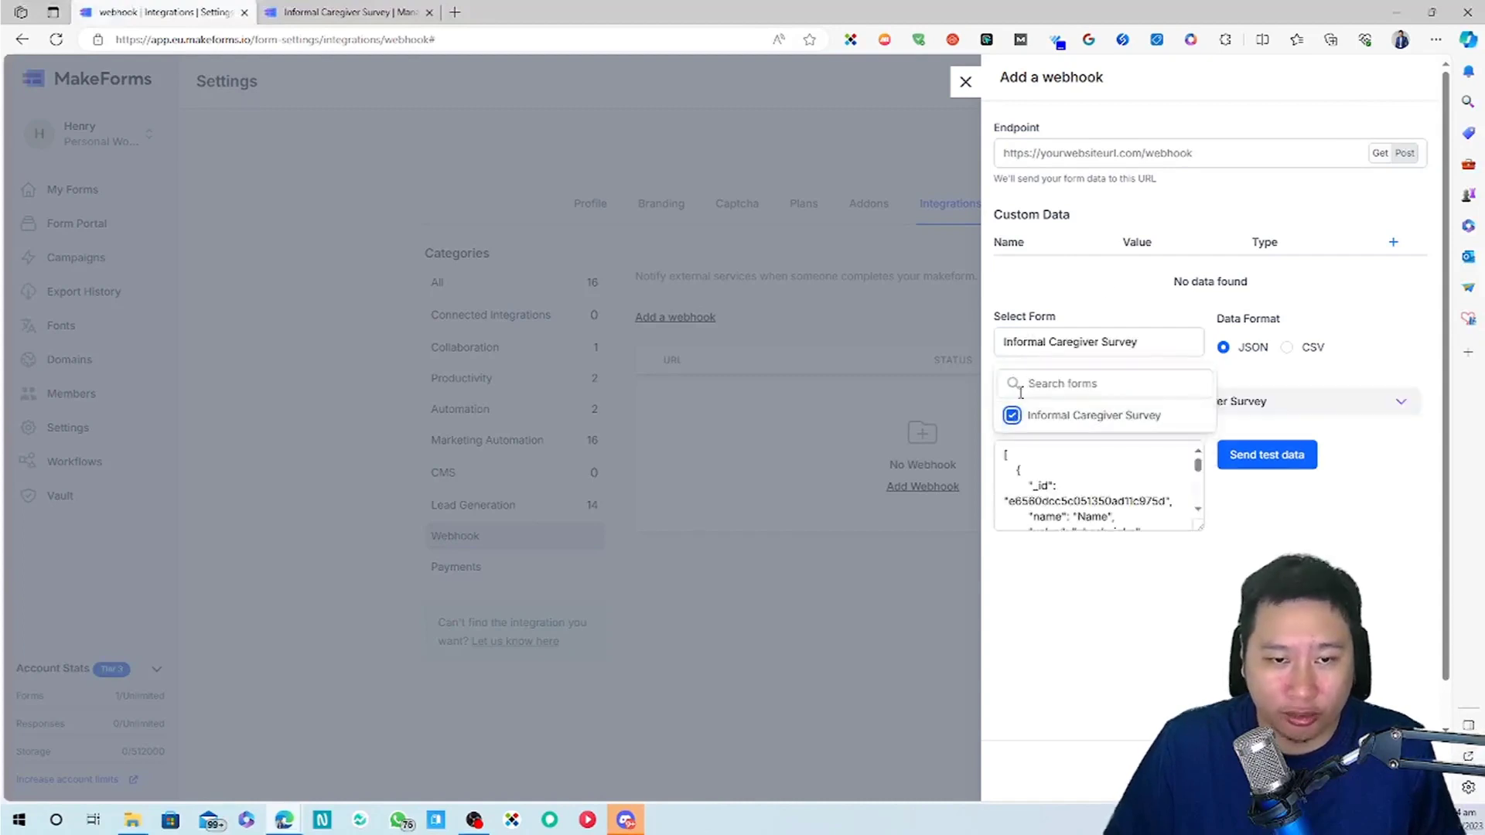
{"action": "left_click", "coordinate": [1080, 289]}
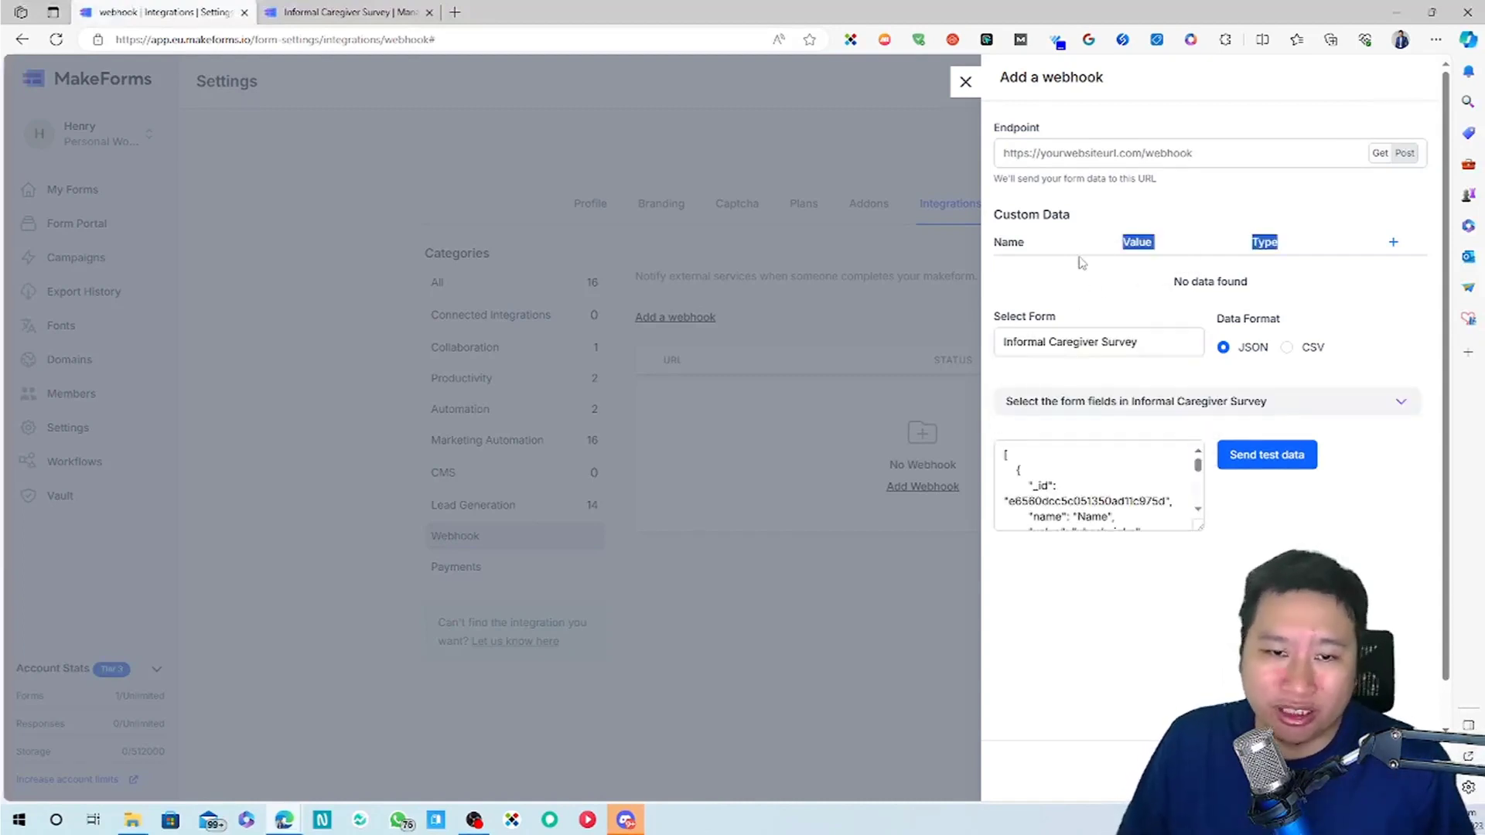
Add an empty custom data row of type Header to the webhook and examine the sample JSON data.
{"action": "left_click", "coordinate": [1393, 242]}
{"action": "left_click", "coordinate": [1091, 276]}
{"action": "left_click", "coordinate": [1169, 285]}
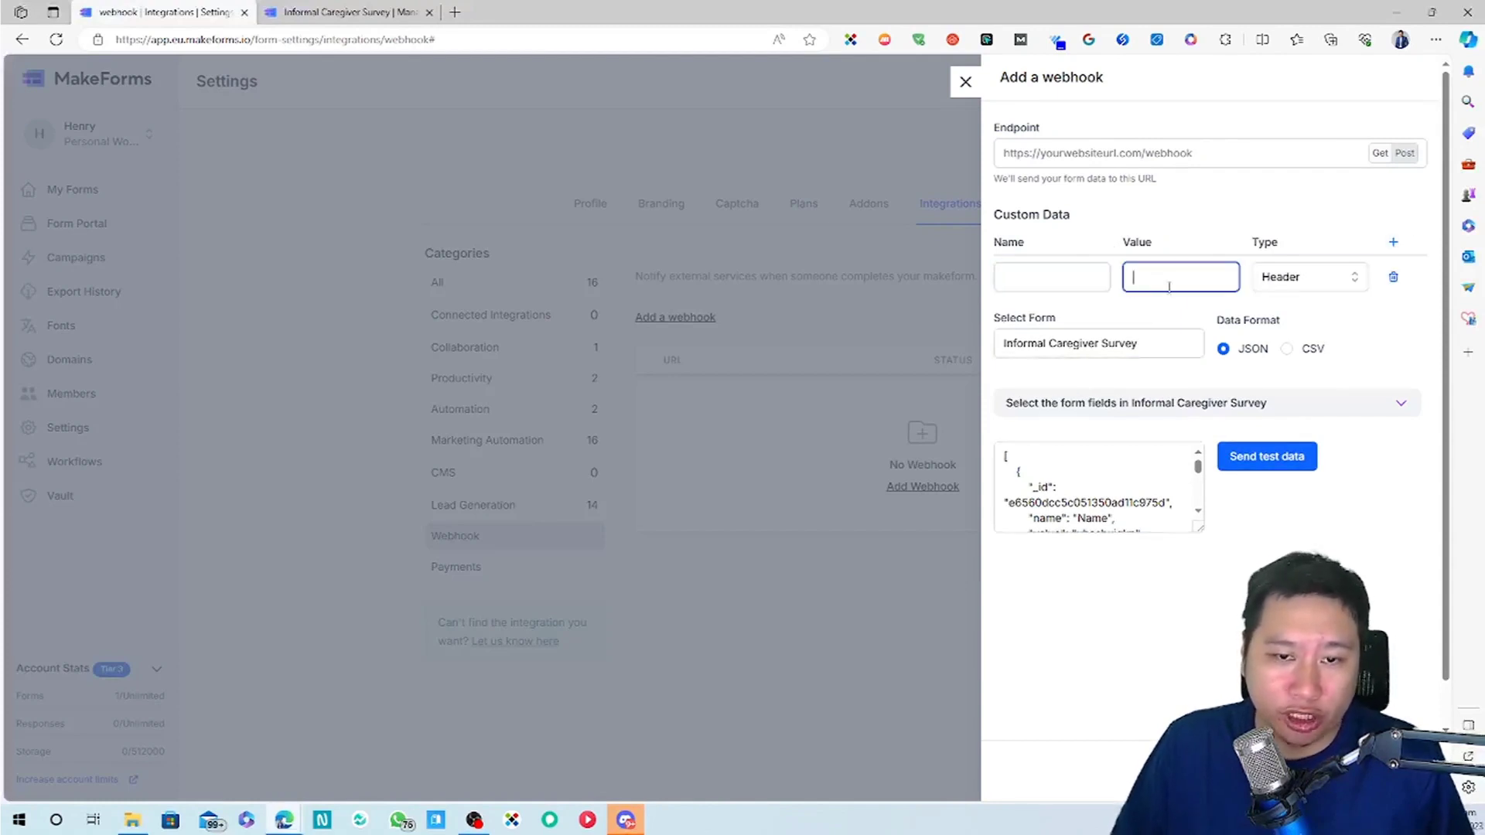
{"action": "left_click", "coordinate": [1295, 285]}
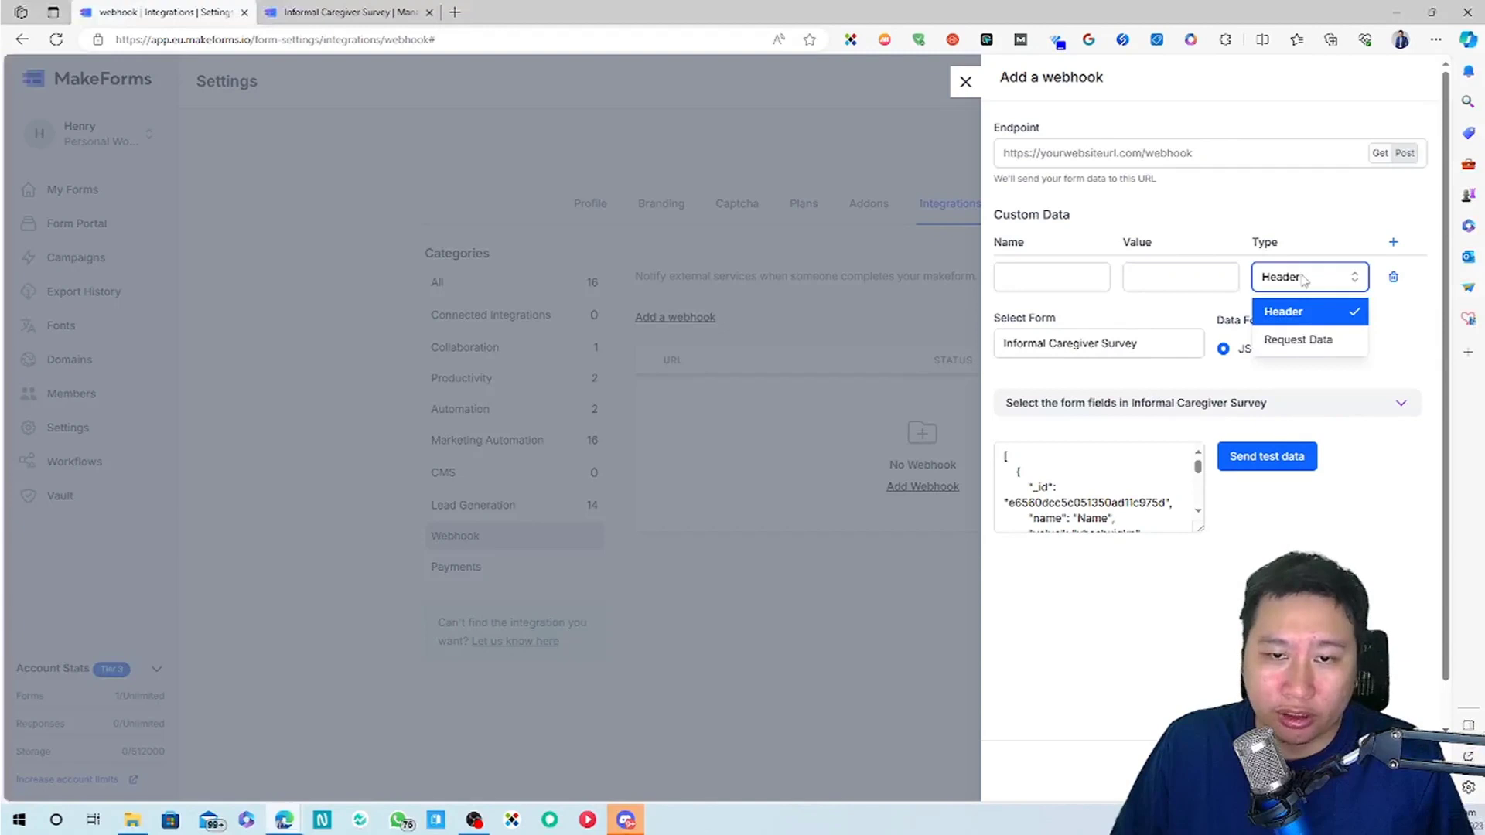
{"action": "left_click", "coordinate": [1283, 309]}
{"action": "scroll", "coordinate": [1152, 529], "scroll_direction": "down", "scroll_amount": 5}
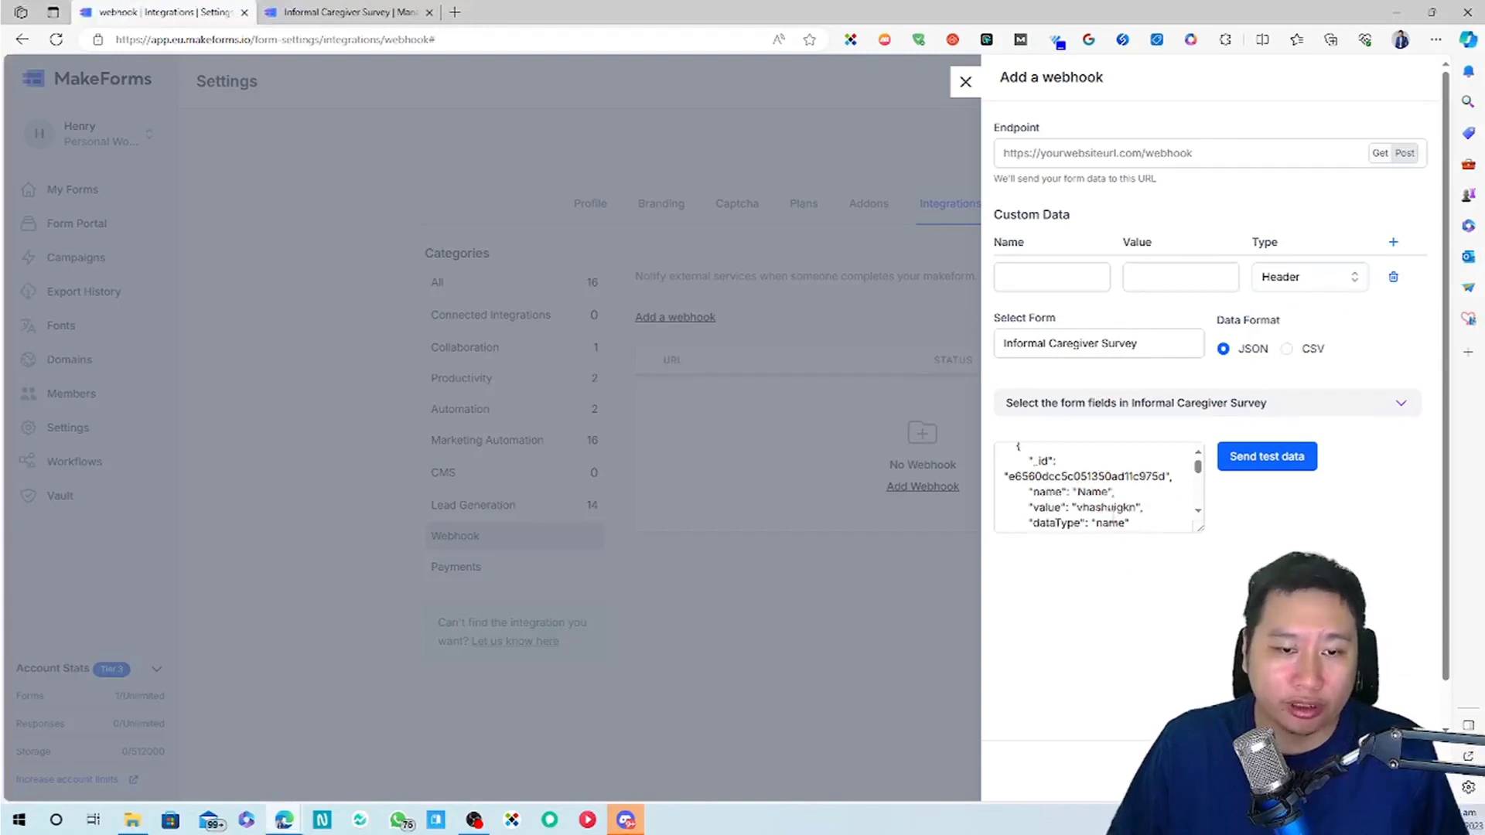
{"action": "mouse_move", "coordinate": [1201, 484]}
{"action": "left_mouse_down"}
{"action": "mouse_move", "coordinate": [1198, 495]}
{"action": "mouse_move", "coordinate": [1198, 463]}
{"action": "left_mouse_up"}
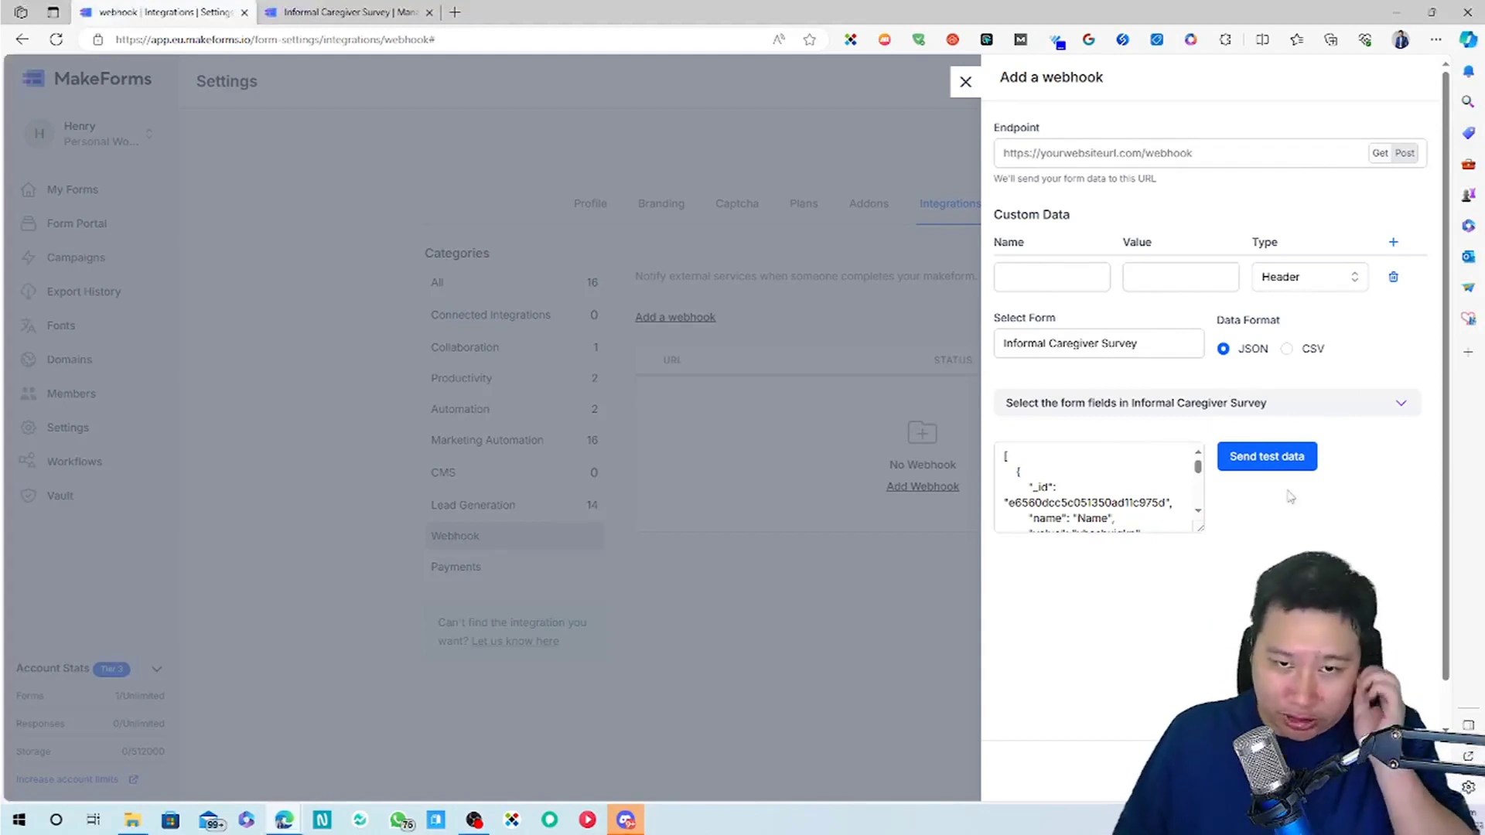
Close the webhook form without saving and check the survey's integrations page again.
{"action": "left_click", "coordinate": [748, 569]}
{"action": "left_click_drag", "start_coordinate": [749, 568], "coordinate": [766, 434]}
{"action": "left_click", "coordinate": [816, 510]}
{"action": "left_click", "coordinate": [341, 12]}
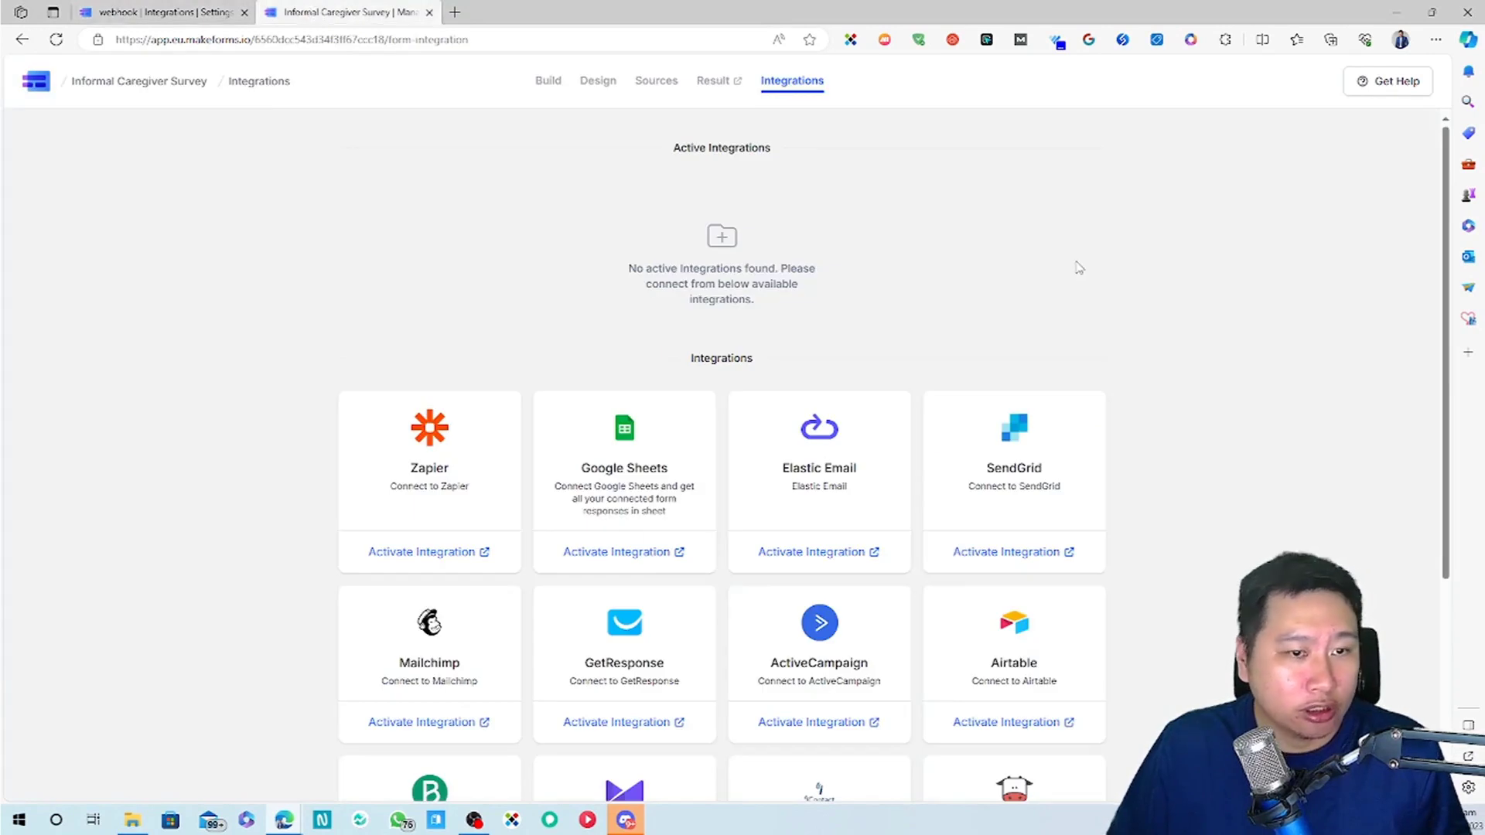
{"action": "key", "text": "ctrl+Tab"}
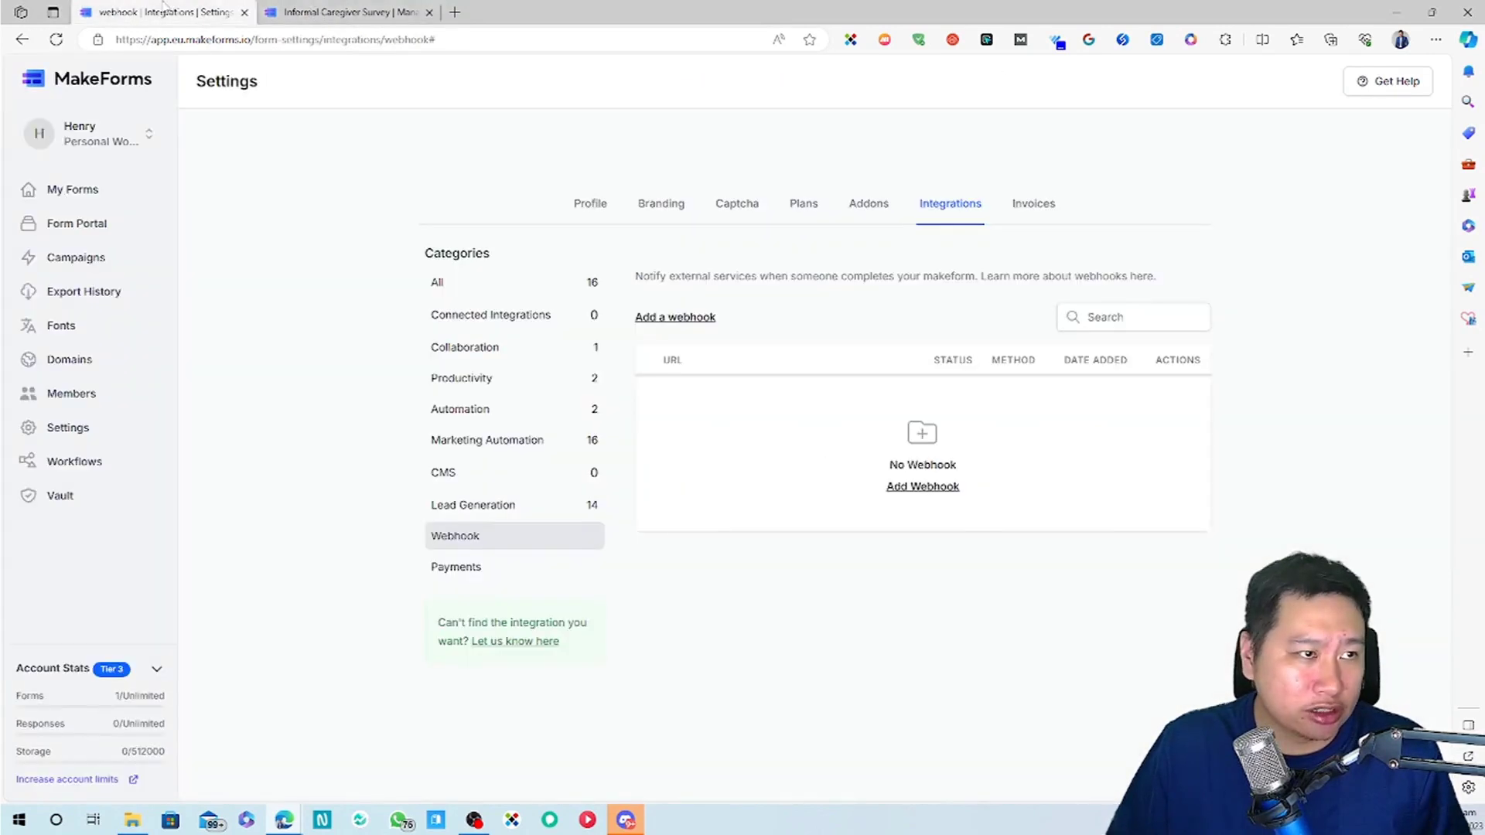
Open the Campaigns section and start creating a new email collection campaign.
{"action": "left_click_drag", "start_coordinate": [101, 263], "coordinate": [85, 292]}
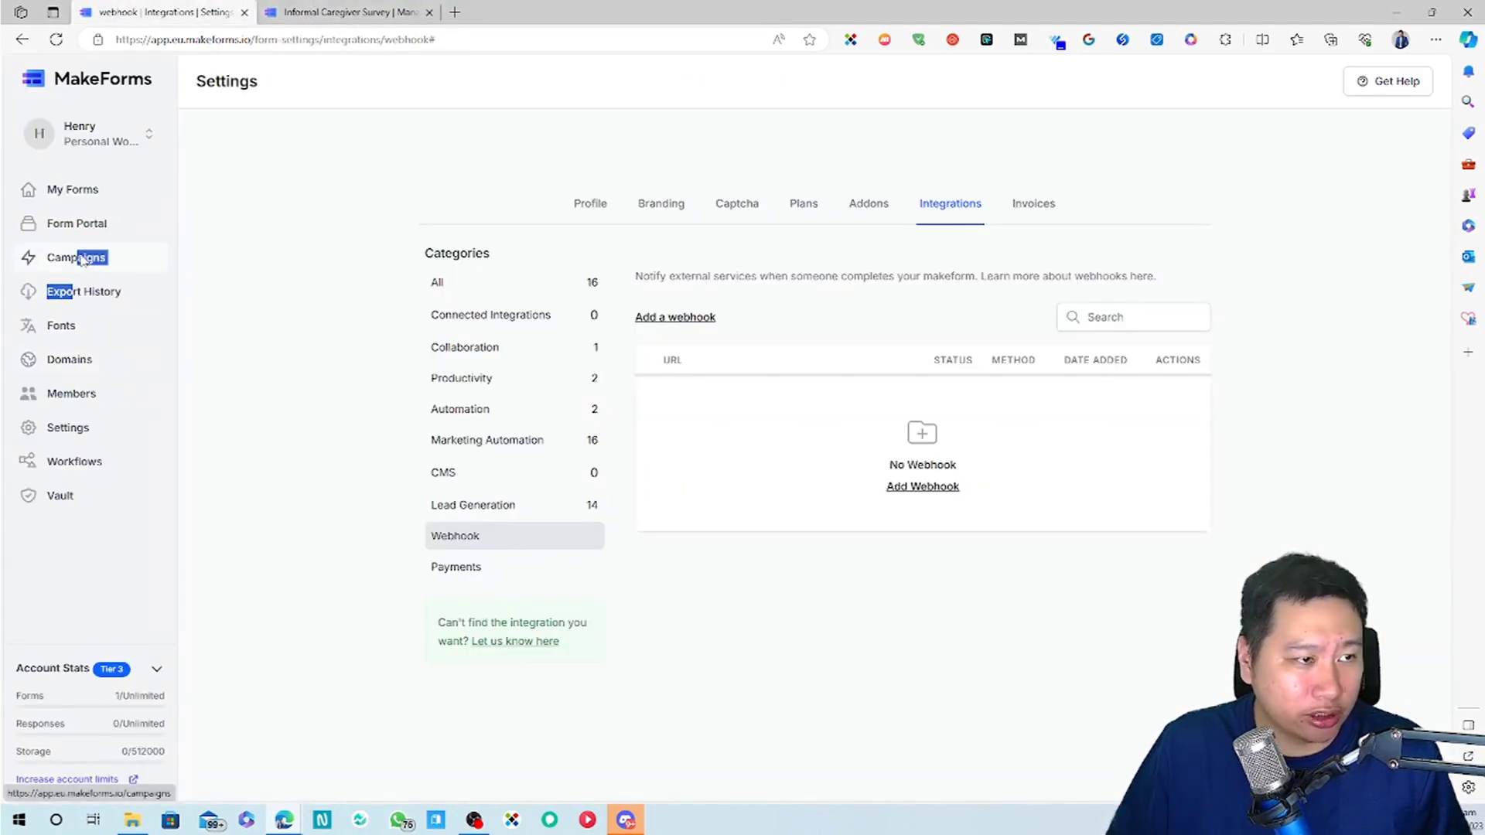
{"action": "left_click", "coordinate": [76, 258]}
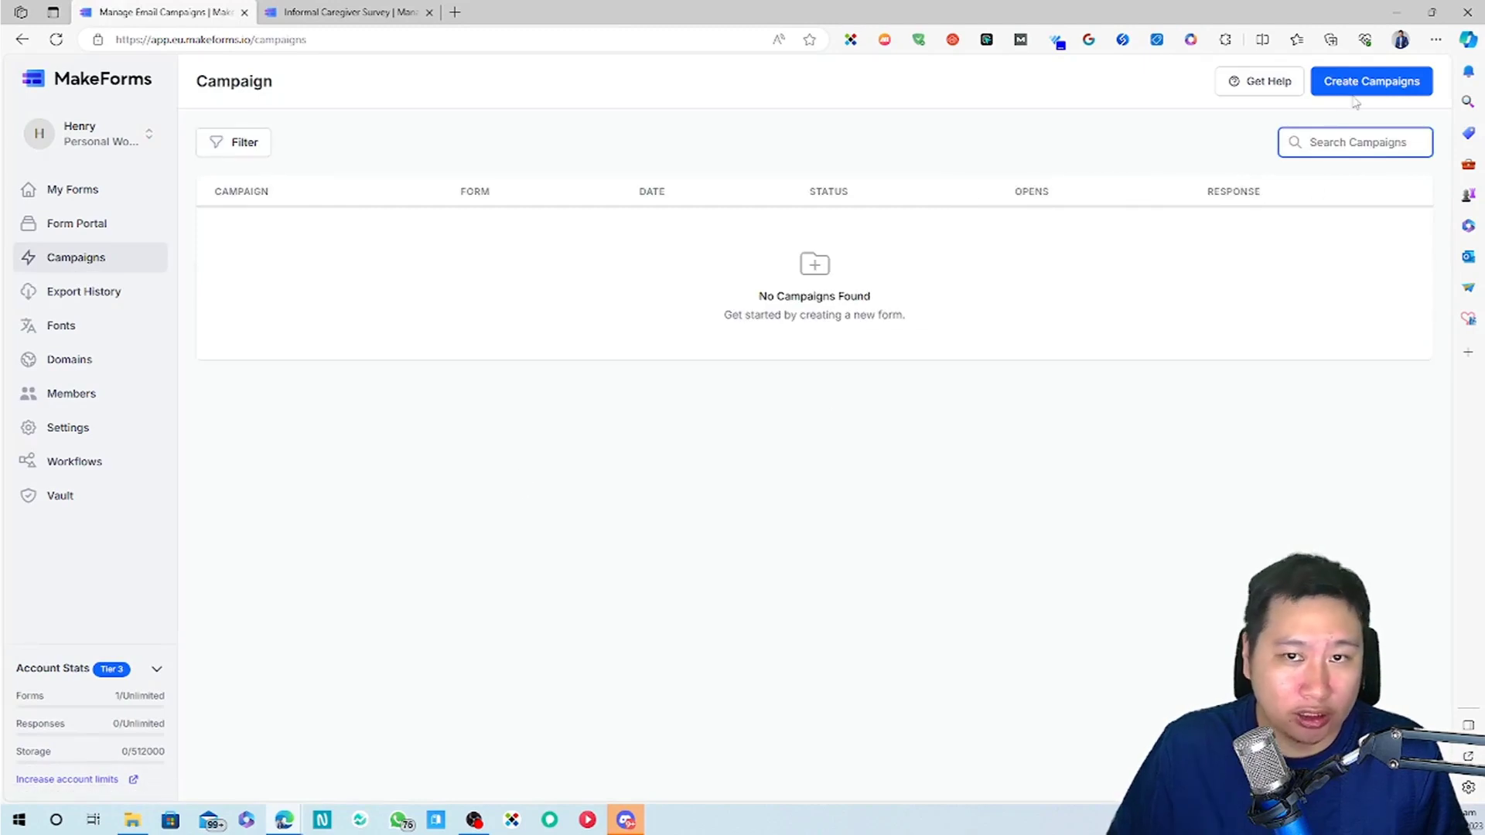
{"action": "left_click", "coordinate": [1355, 99]}
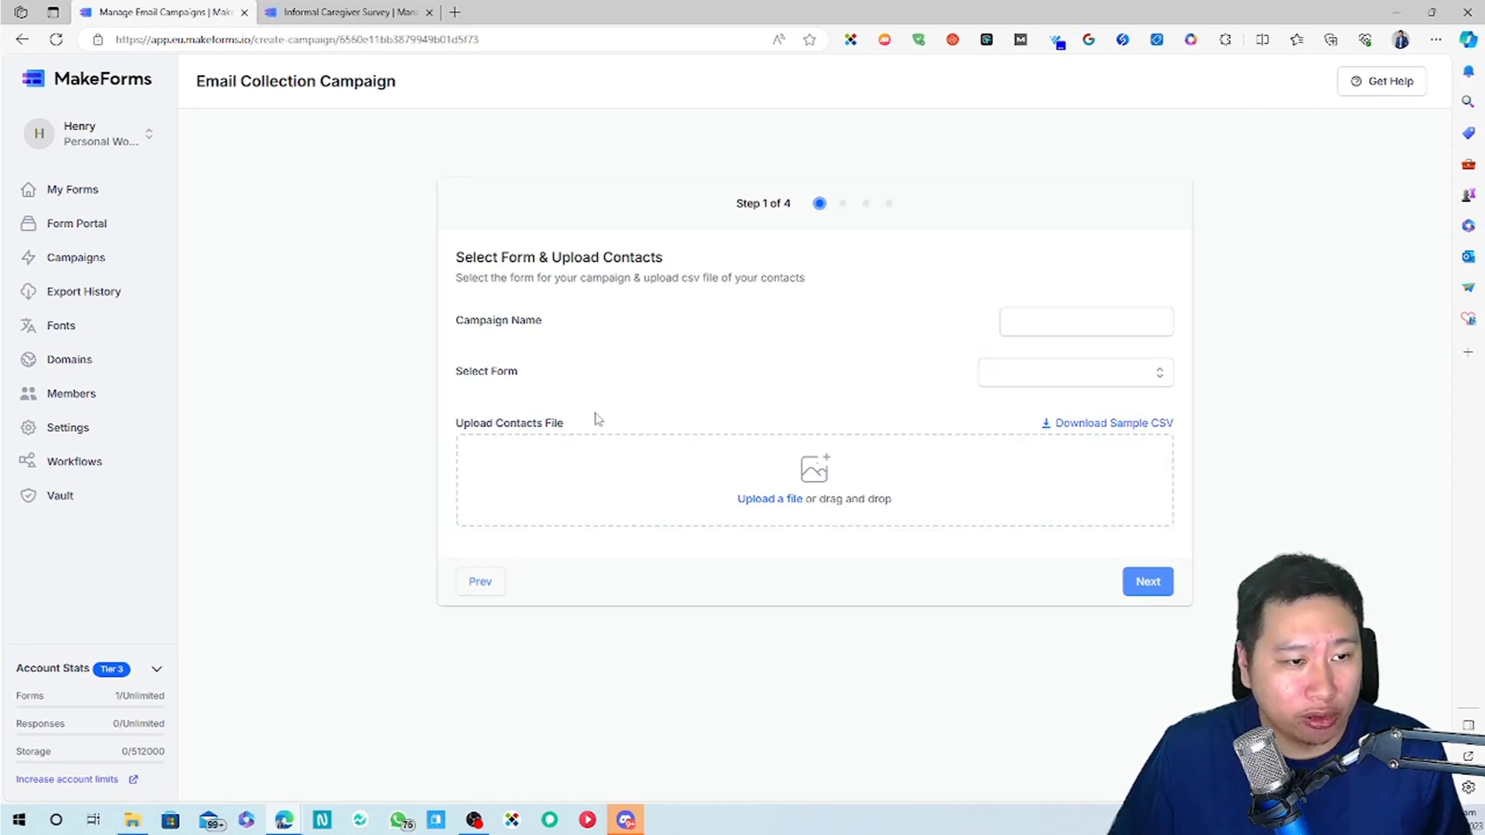
{"action": "left_click", "coordinate": [1073, 363]}
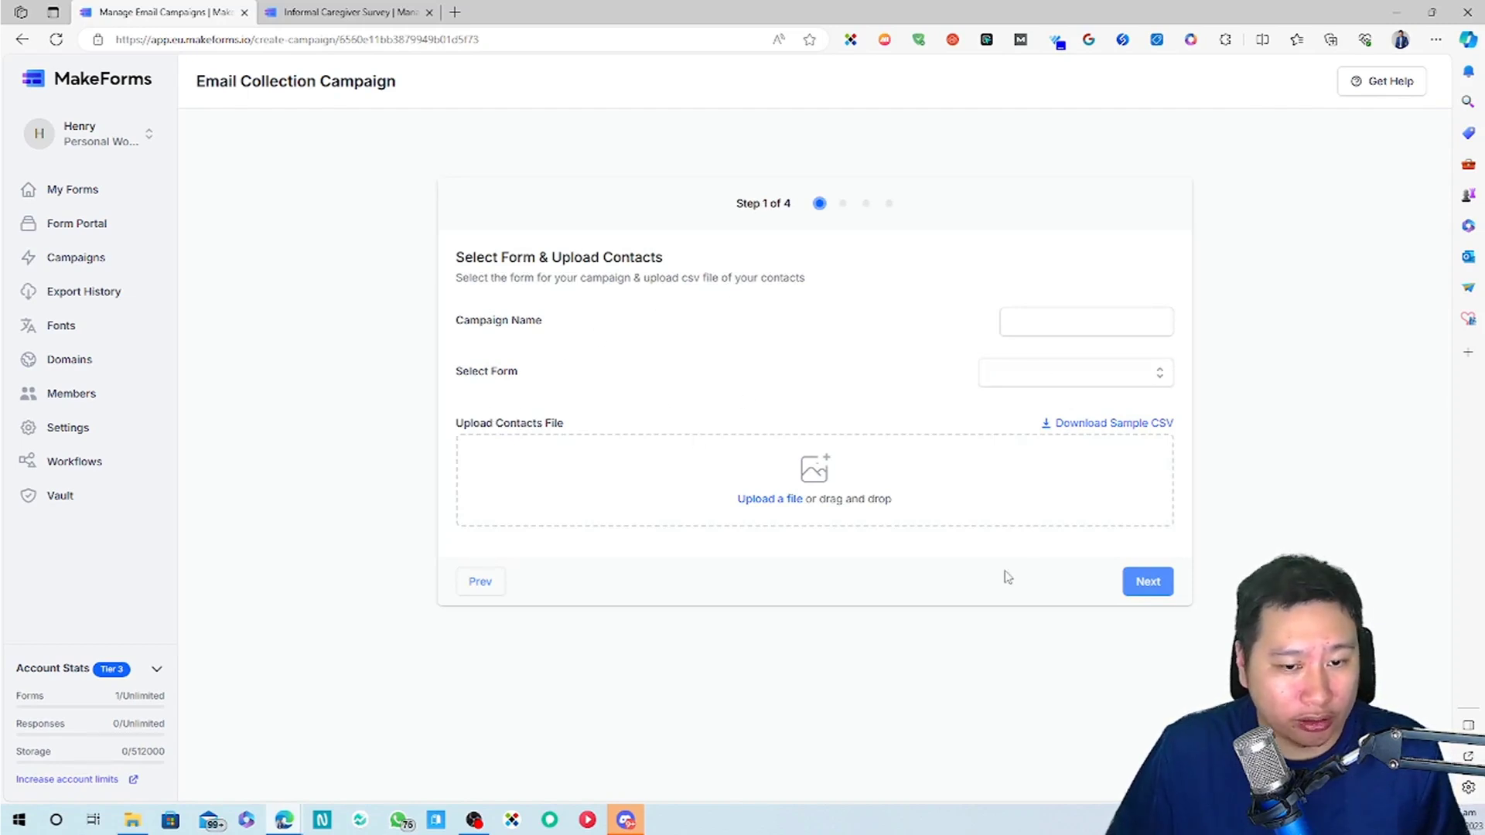
{"action": "left_click", "coordinate": [841, 203]}
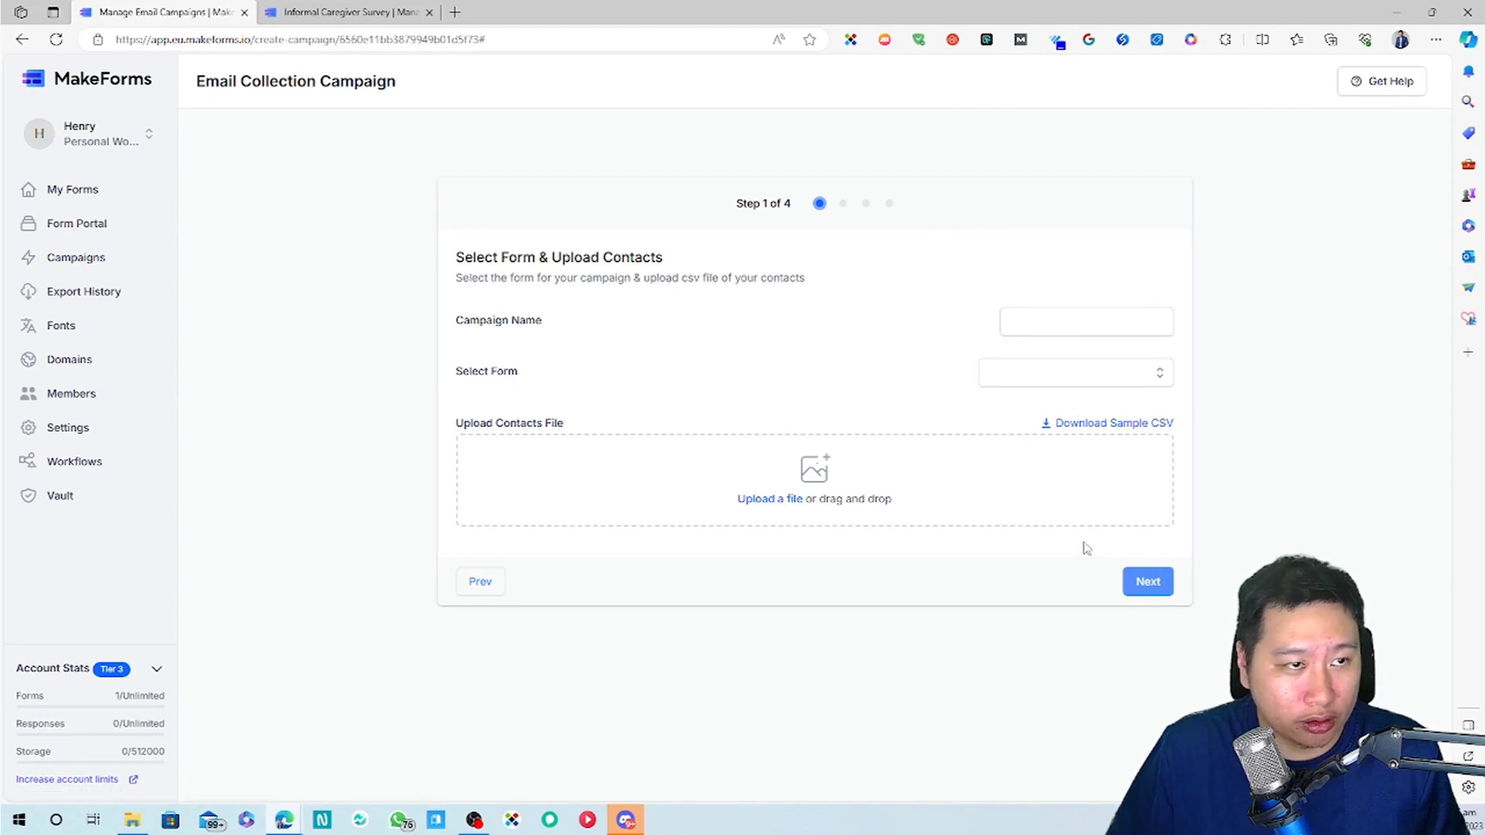
Name the campaign Test and select Informal Caregiver Survey as its form.
{"action": "left_click", "coordinate": [1073, 323]}
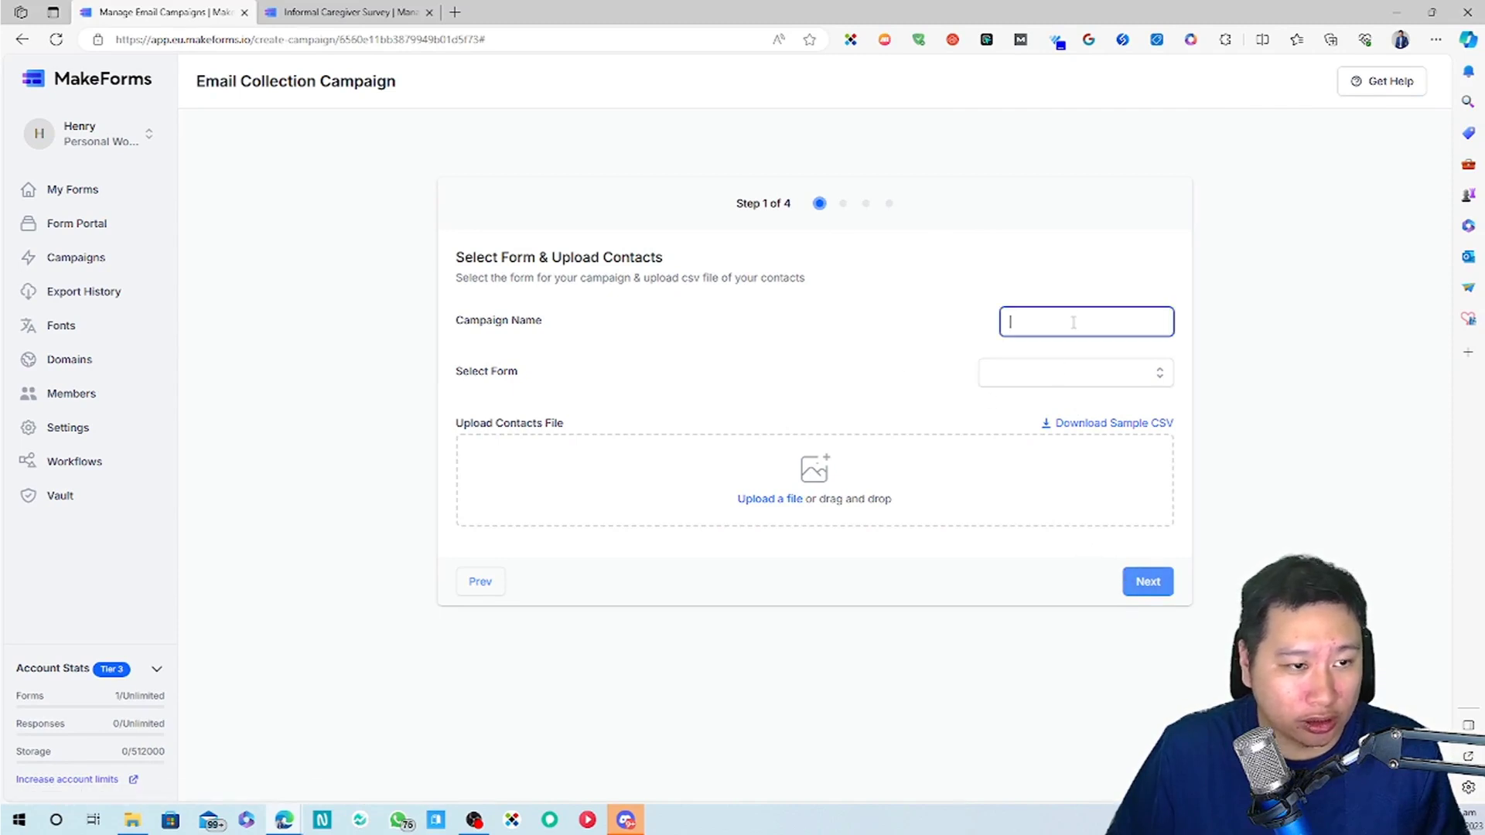
{"action": "left_click", "coordinate": [1027, 379]}
{"action": "left_click", "coordinate": [1151, 372]}
{"action": "left_click", "coordinate": [1151, 383]}
{"action": "left_click", "coordinate": [1150, 384]}
{"action": "left_click", "coordinate": [1141, 407]}
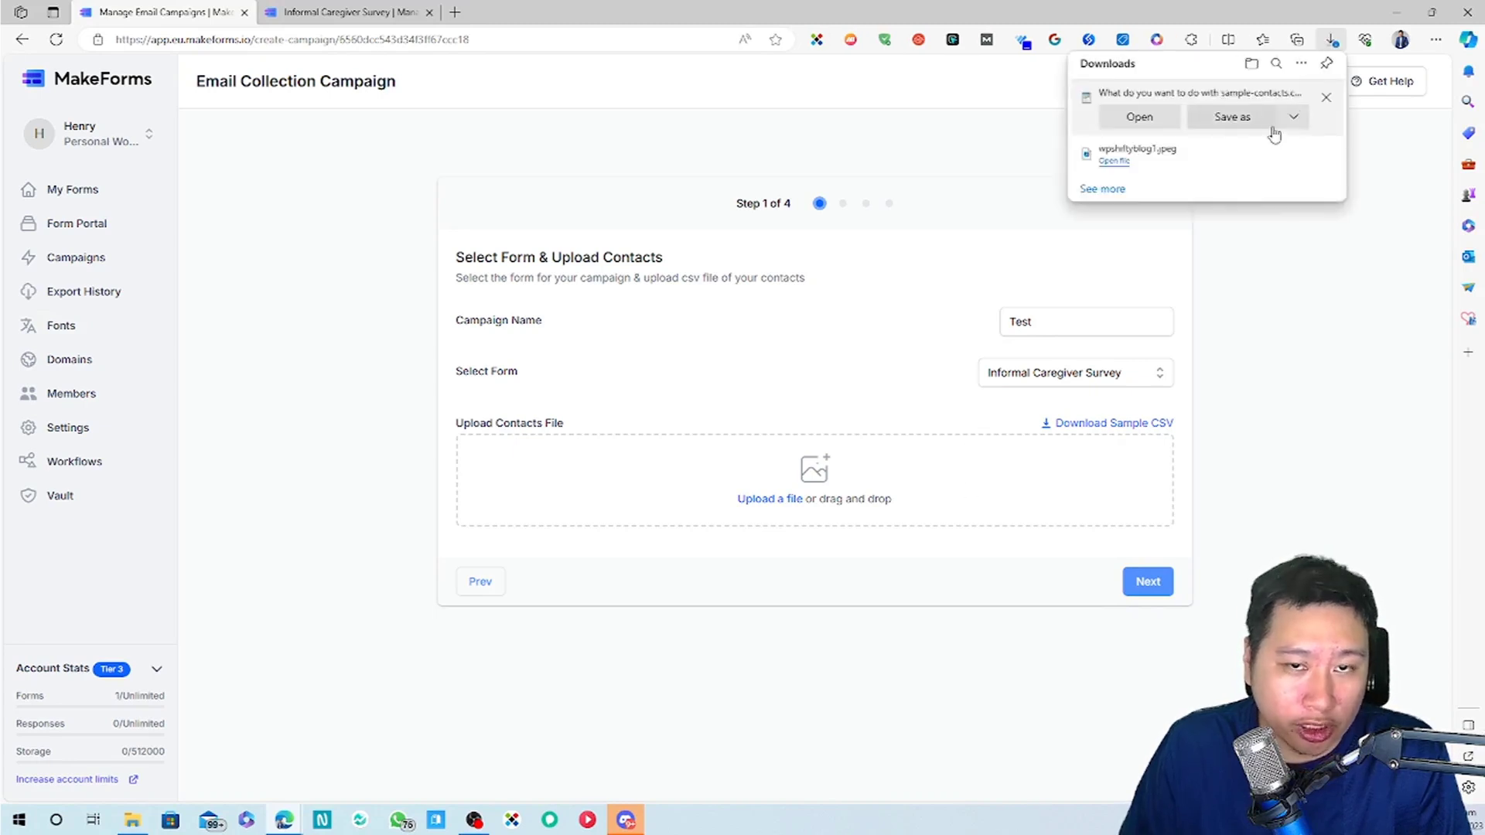
Save the sample contacts CSV and upload sample-contacts.csv from File Explorer as the campaign's contacts file.
{"action": "left_click", "coordinate": [1194, 124]}
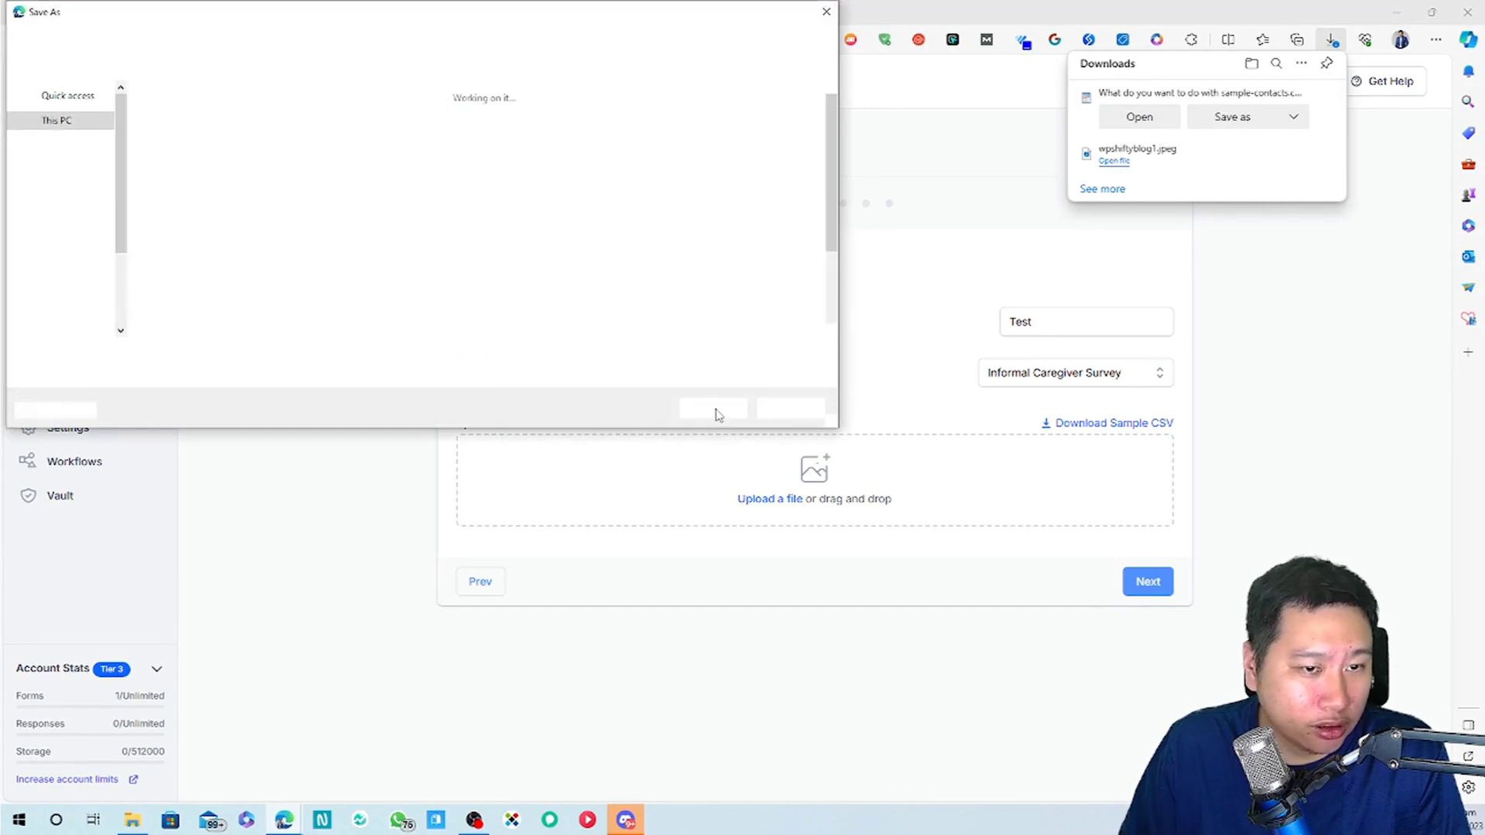
{"action": "left_click", "coordinate": [711, 409]}
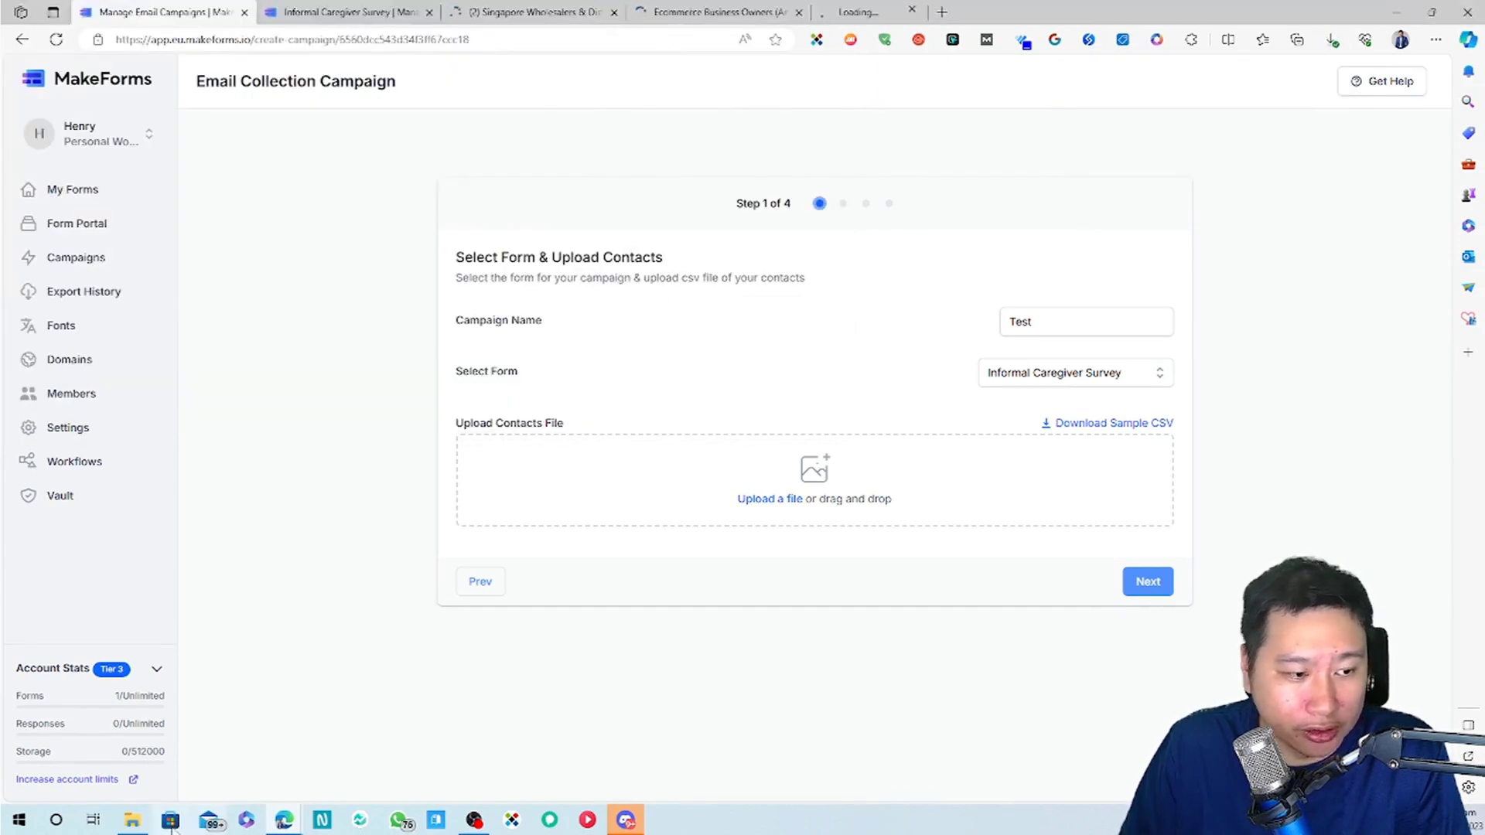
{"action": "left_click", "coordinate": [132, 820]}
{"action": "left_click_drag", "start_coordinate": [700, 108], "coordinate": [1484, 155]}
{"action": "left_click_drag", "start_coordinate": [1066, 471], "coordinate": [830, 464]}
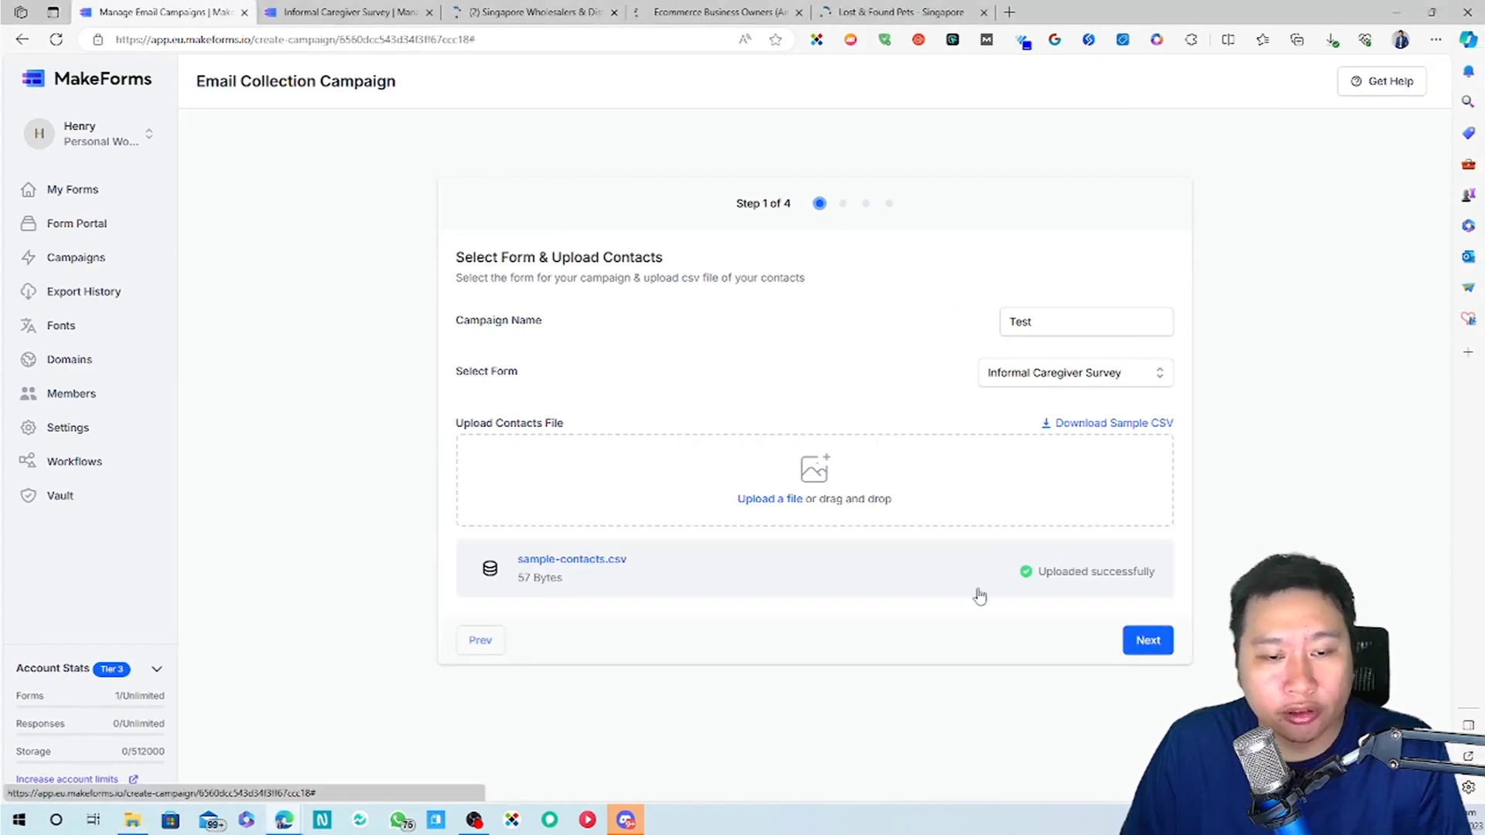
Import the contacts with the default field mapping and continue past the email content to the Verify & Send stage.
{"action": "left_click", "coordinate": [1147, 641]}
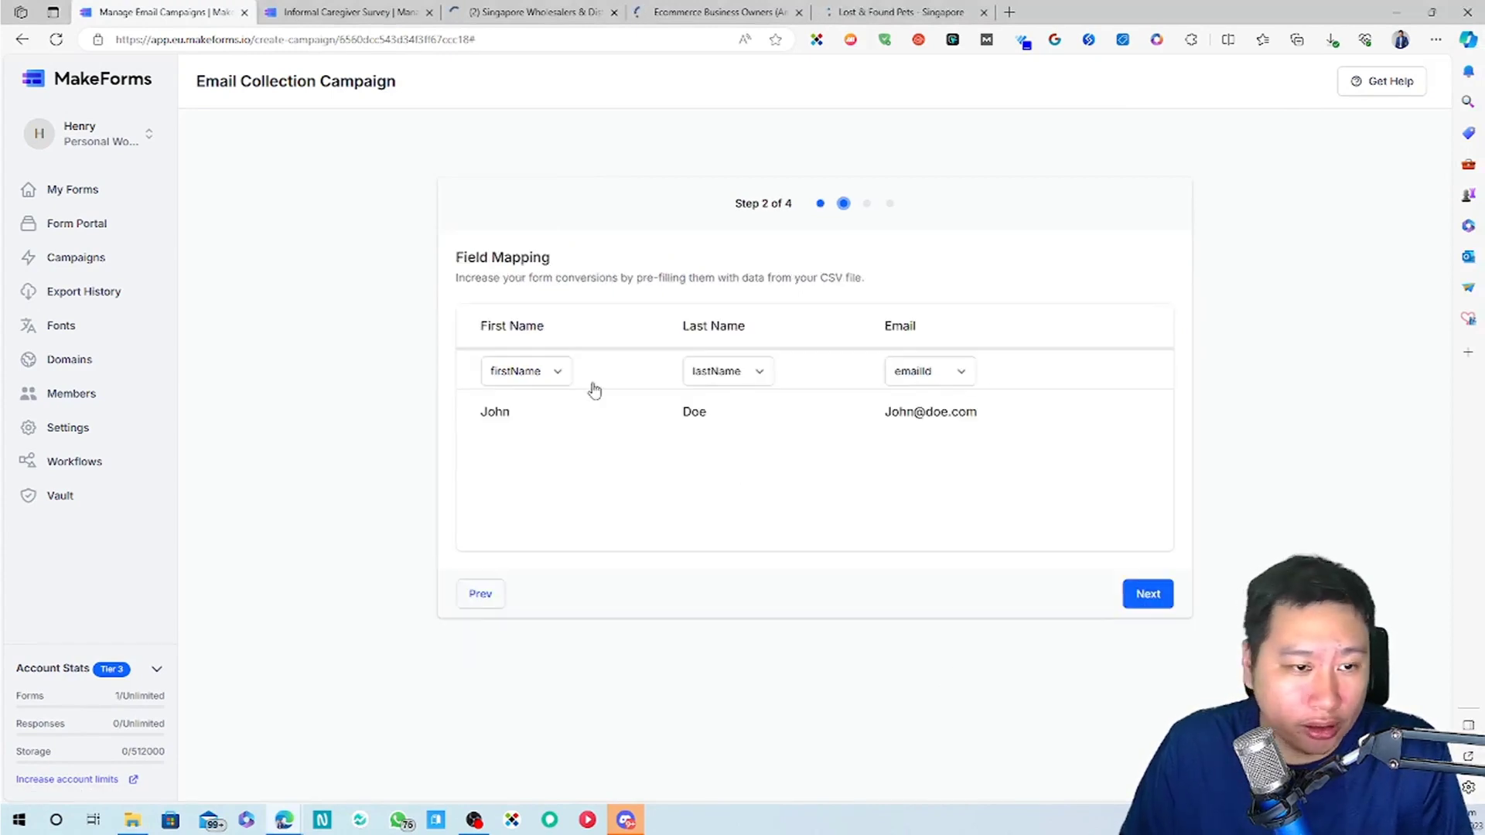
{"action": "left_click", "coordinate": [1131, 595]}
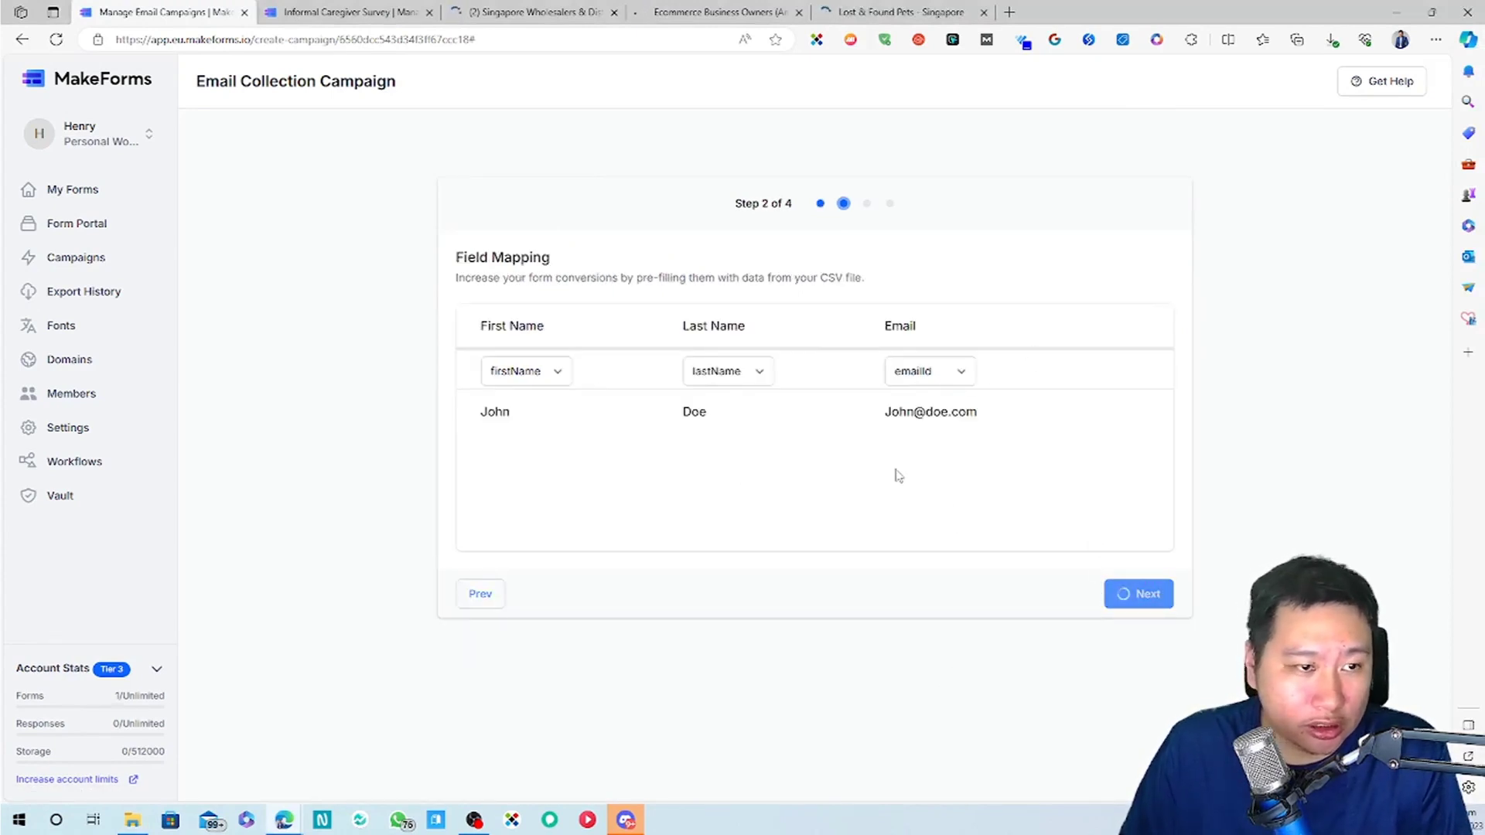
{"action": "left_click", "coordinate": [691, 369]}
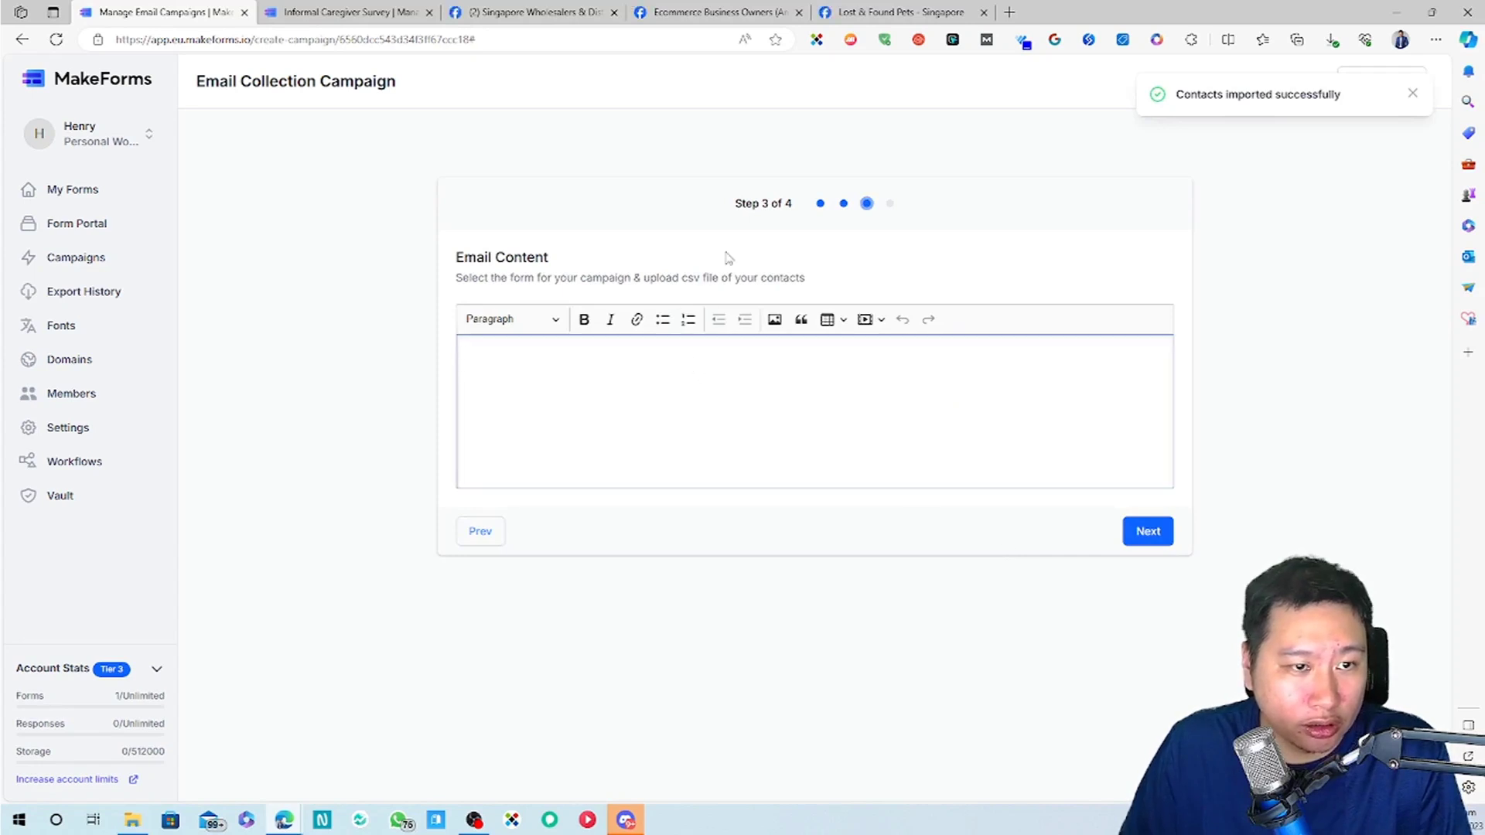
{"action": "left_click", "coordinate": [1158, 533]}
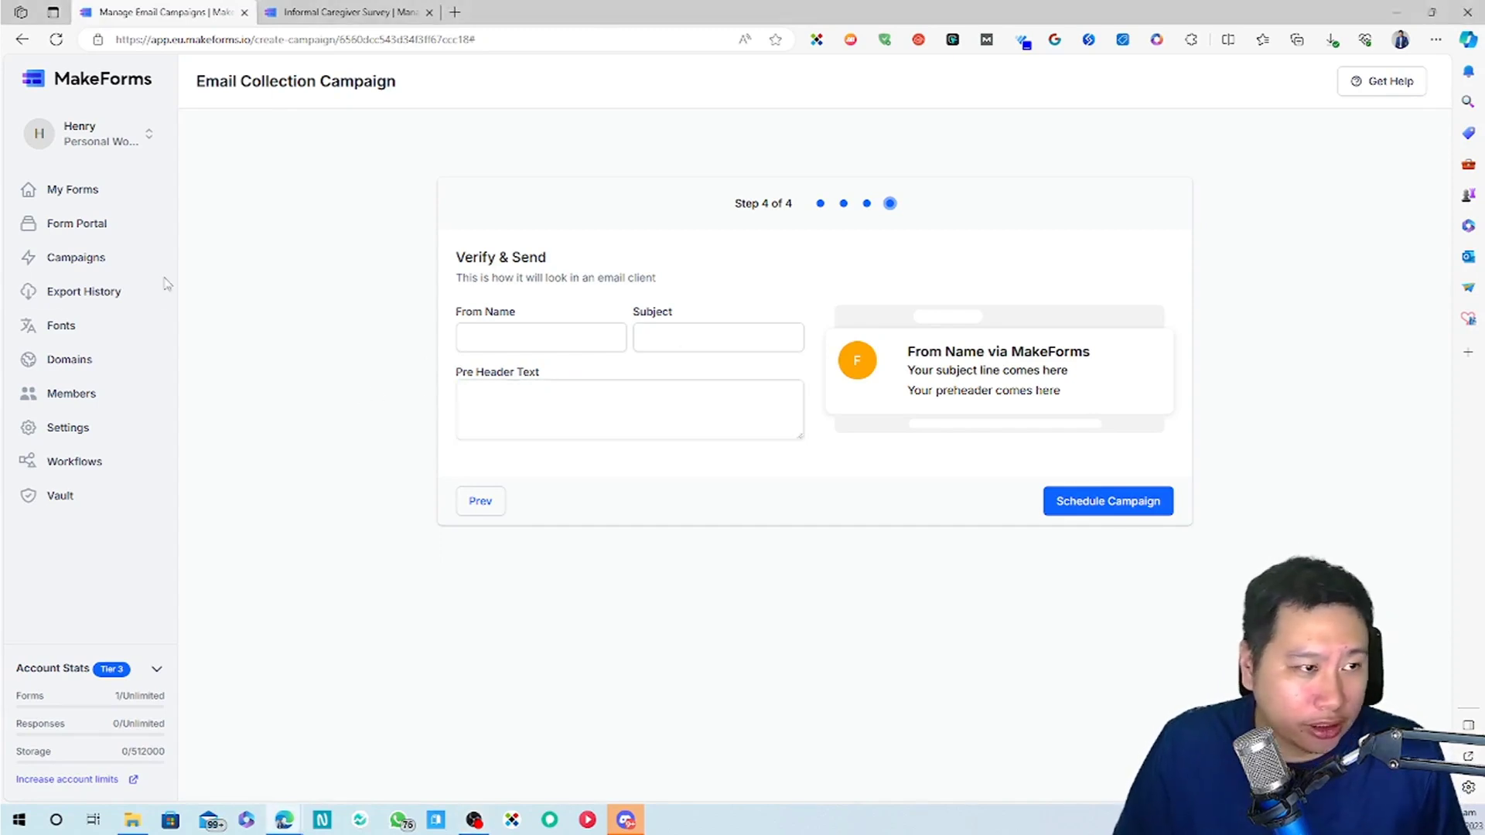
Set the from name to tst and both the subject and pre-header text to test, and schedule the campaign.
{"action": "left_click", "coordinate": [545, 340]}
{"action": "type", "text": "tst"}
{"action": "left_click", "coordinate": [723, 342]}
{"action": "type", "text": "test"}
{"action": "left_click", "coordinate": [664, 420]}
{"action": "type", "text": "test"}
{"action": "left_click", "coordinate": [1070, 502]}
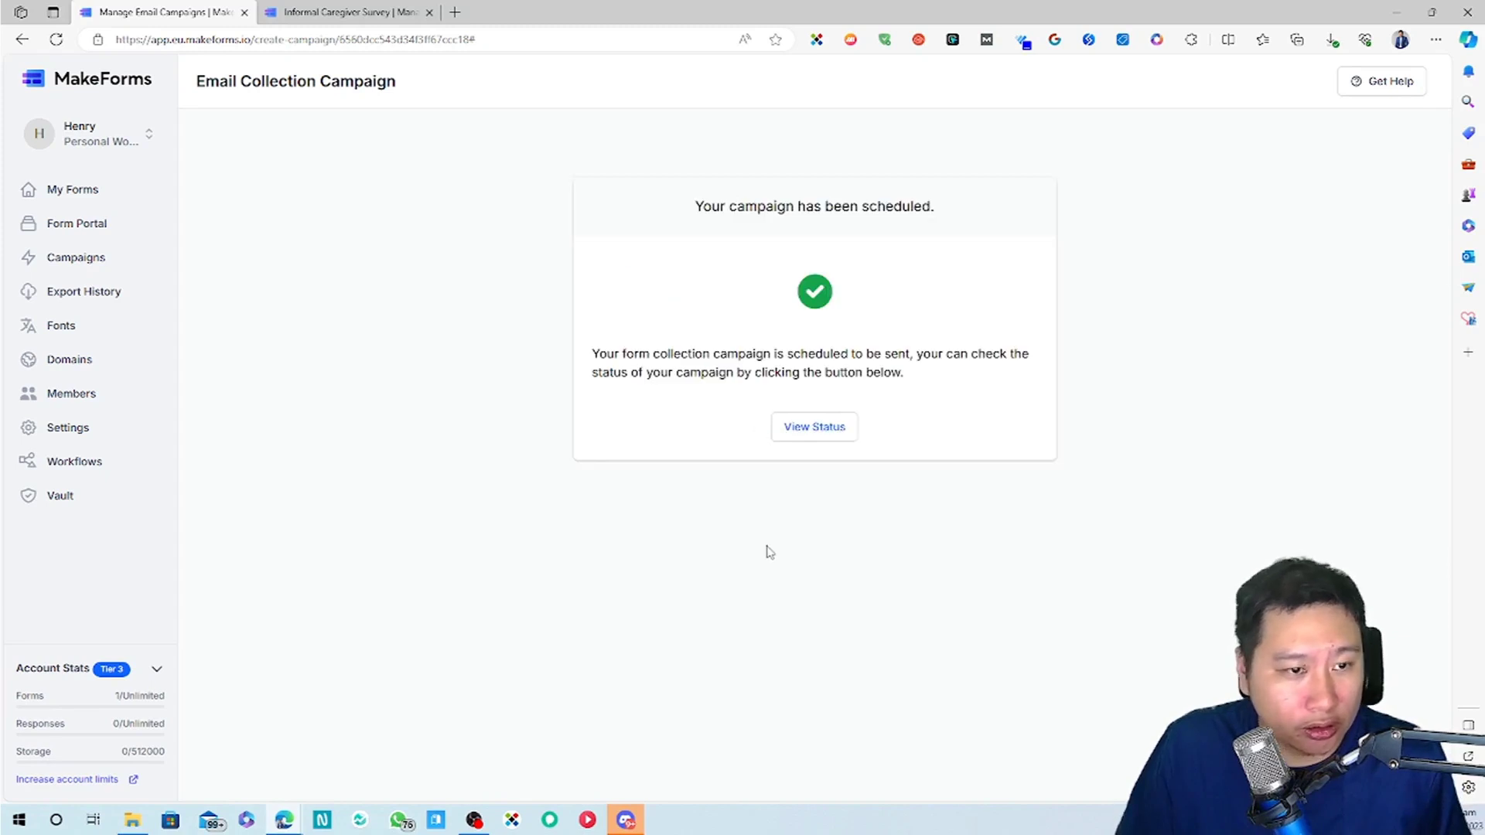
View the Test campaign's report, and check the plan and add-on credits in the account settings.
{"action": "left_click", "coordinate": [814, 431]}
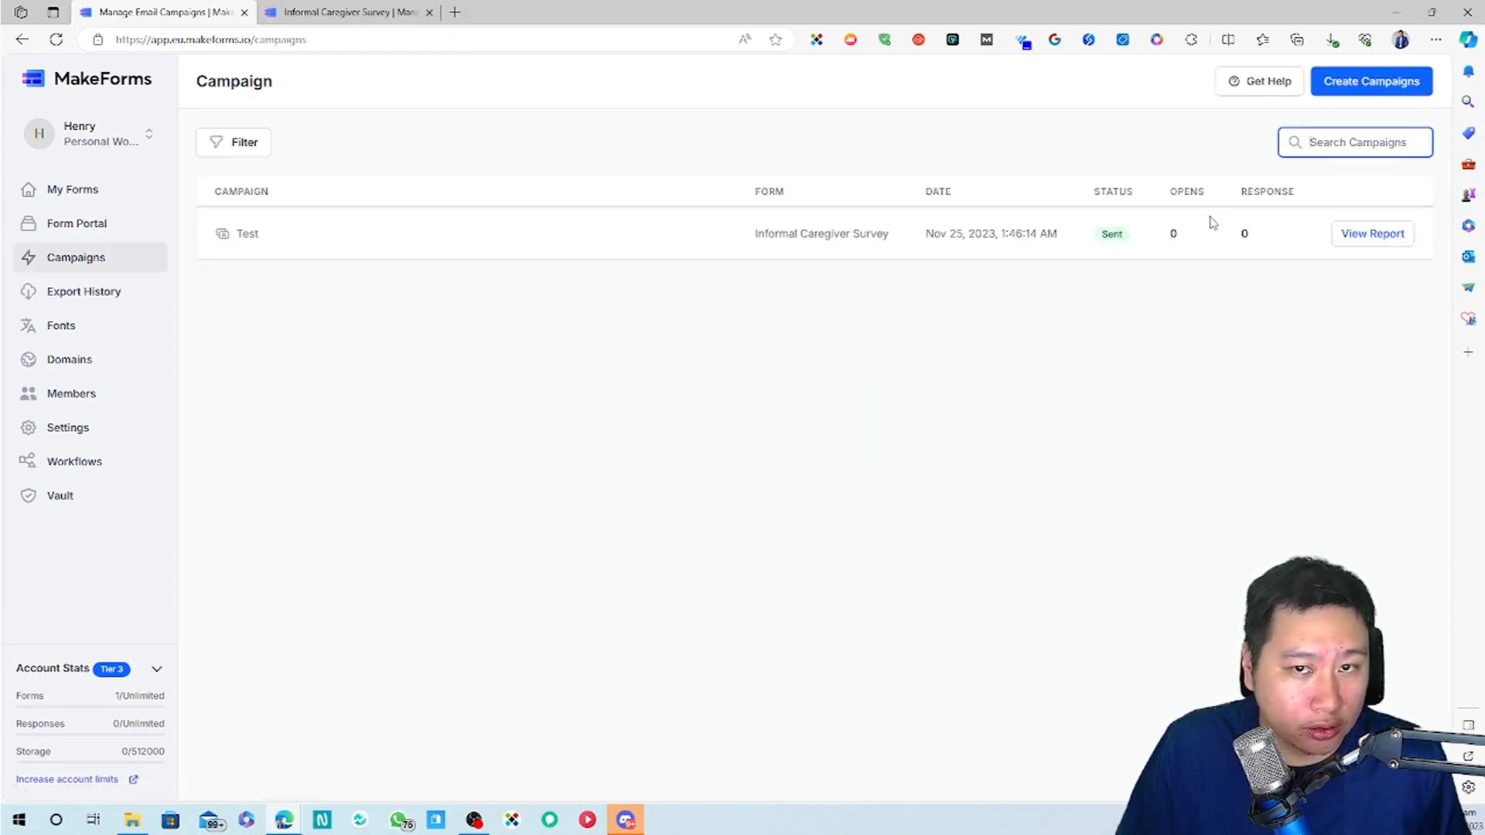
{"action": "left_click", "coordinate": [1380, 239]}
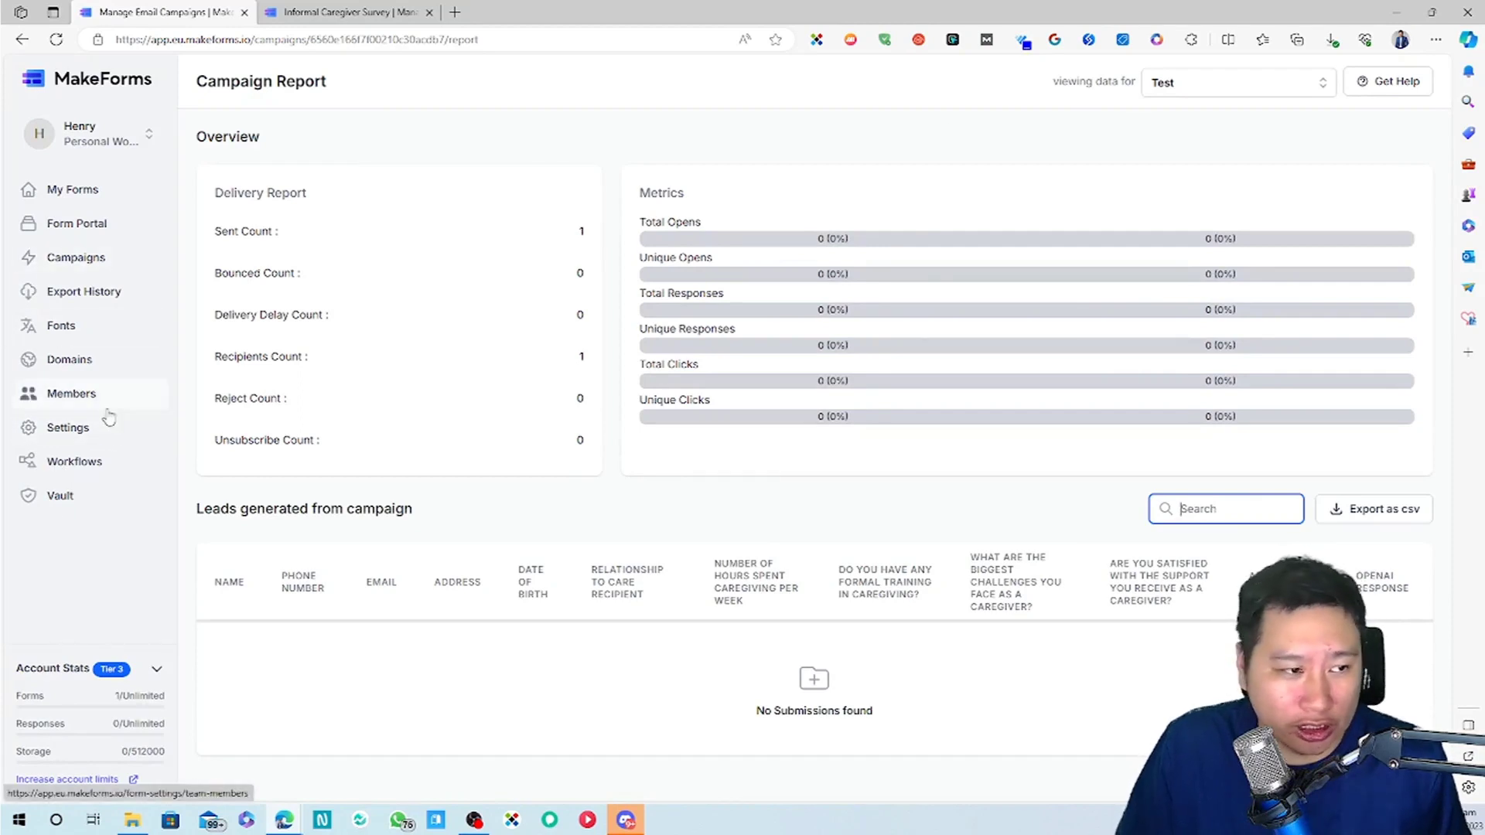
{"action": "left_click", "coordinate": [94, 430]}
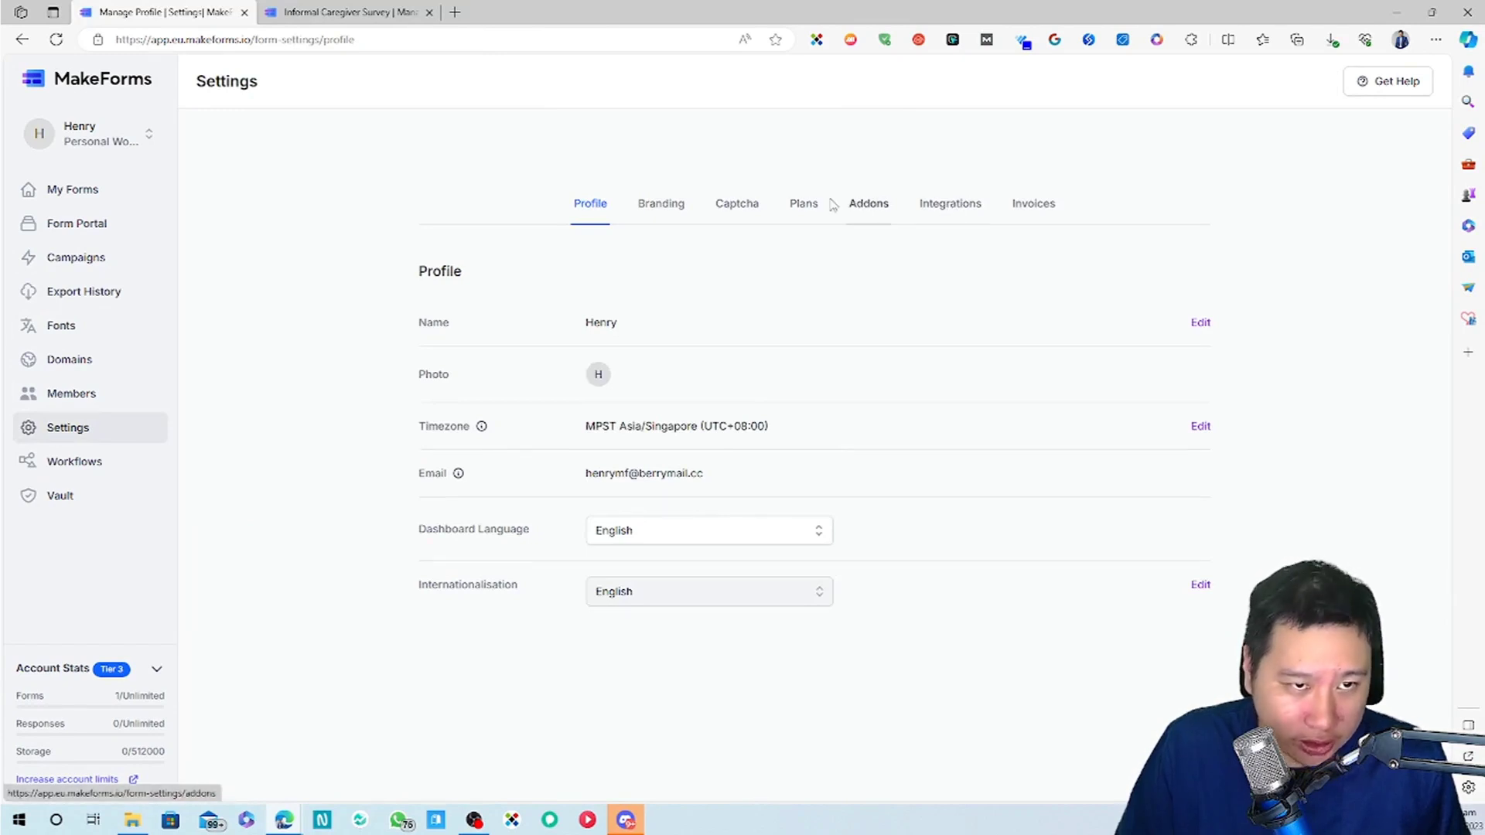
{"action": "left_click", "coordinate": [803, 205]}
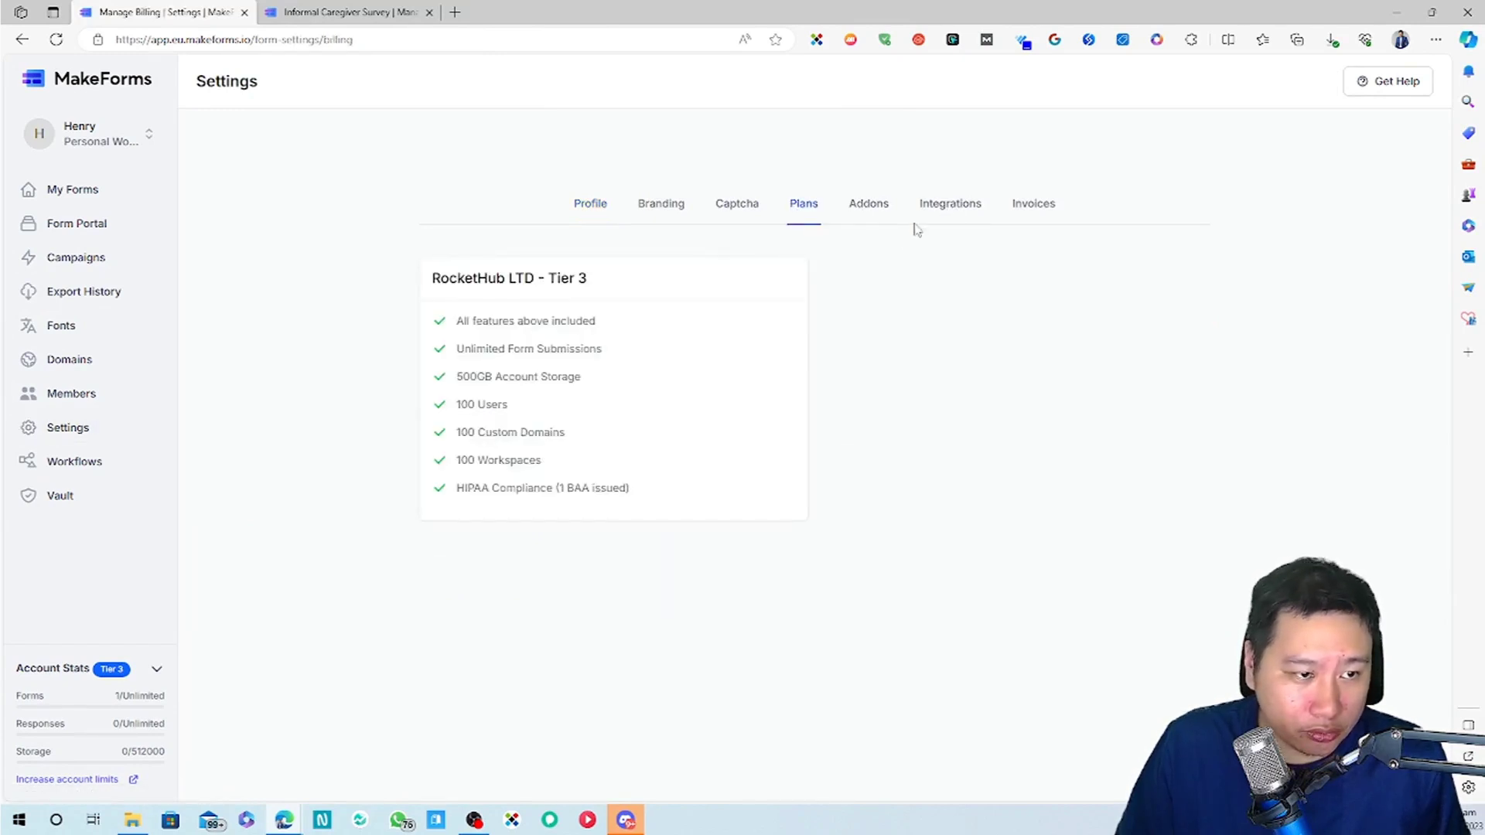
{"action": "left_click", "coordinate": [869, 207]}
{"action": "mouse_move", "coordinate": [758, 368]}
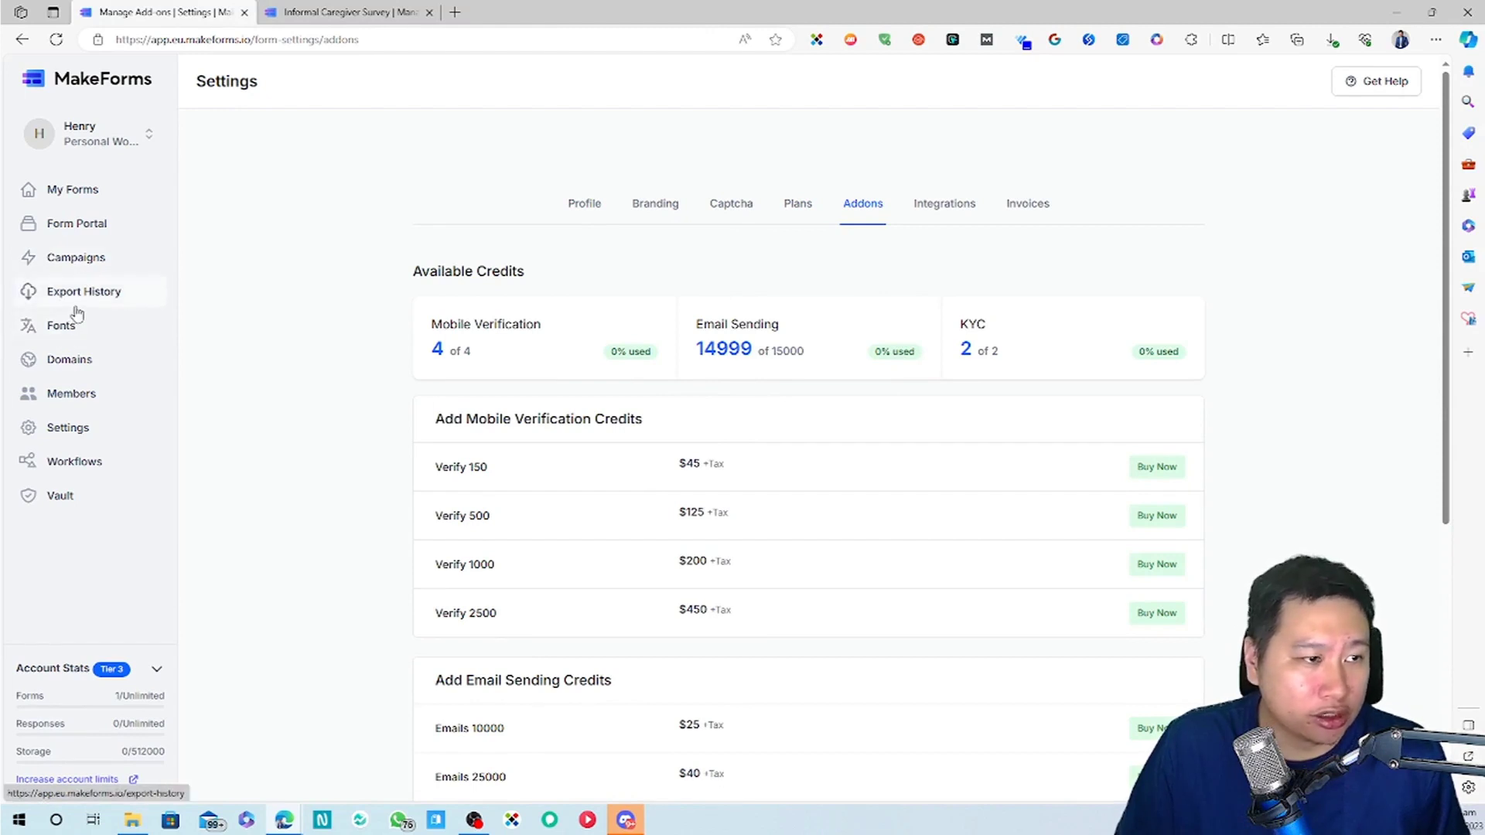
Look through the Campaigns, Export History, Fonts, Domains, Members and Settings pages.
{"action": "left_click", "coordinate": [85, 263]}
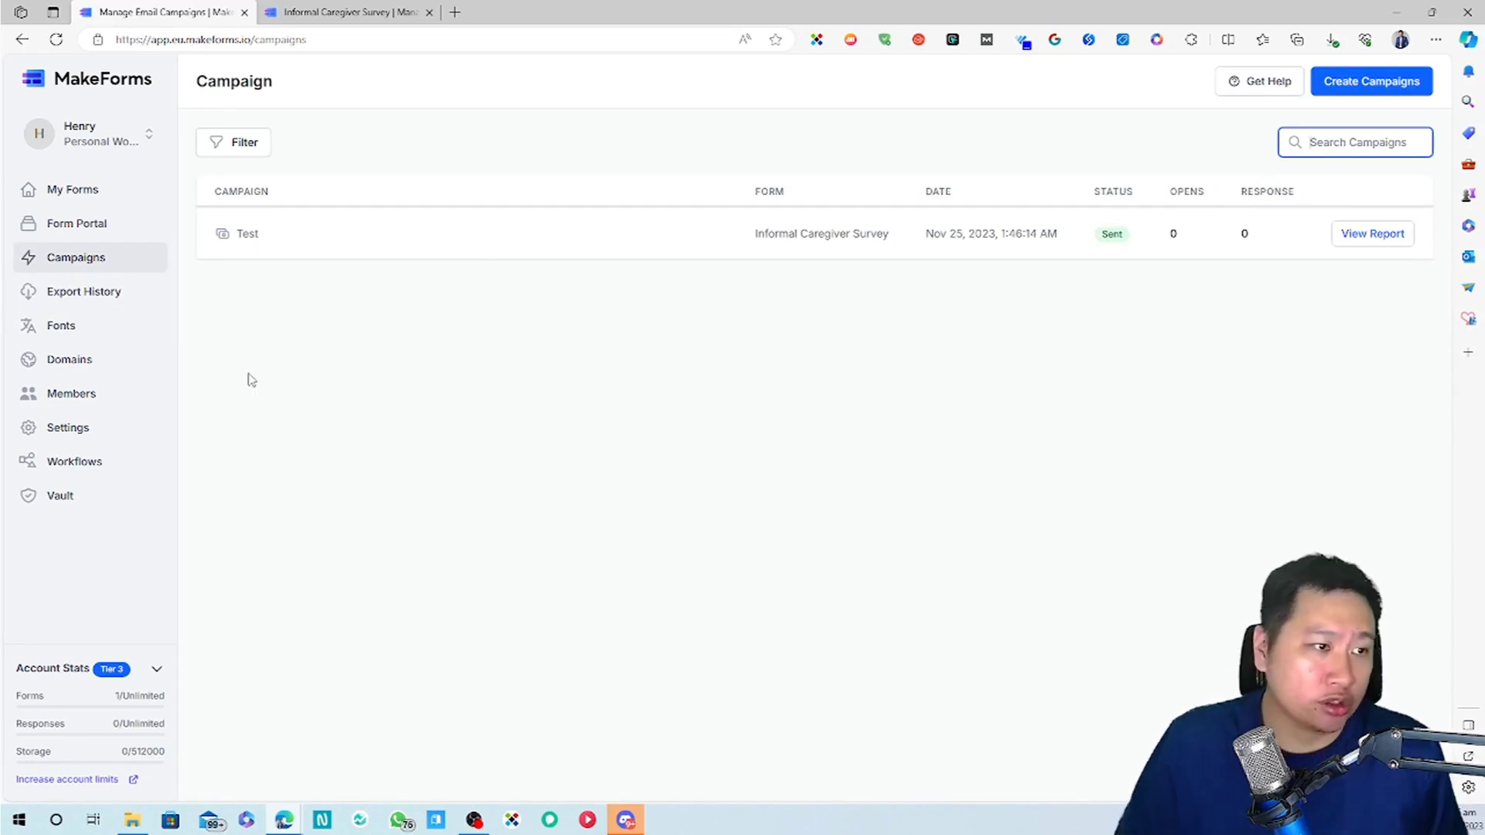
{"action": "left_click", "coordinate": [89, 294]}
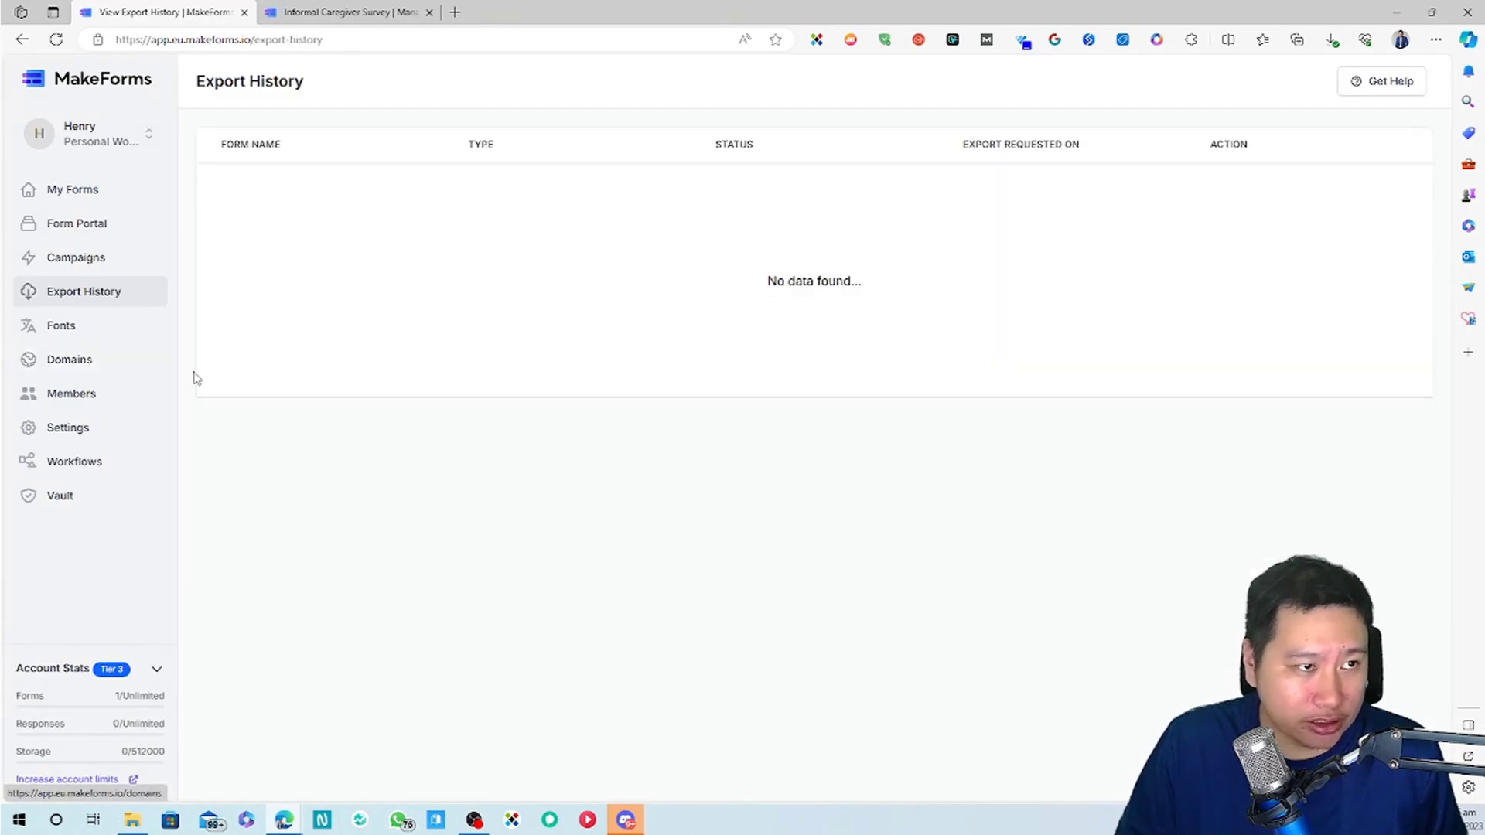
{"action": "left_click", "coordinate": [63, 328]}
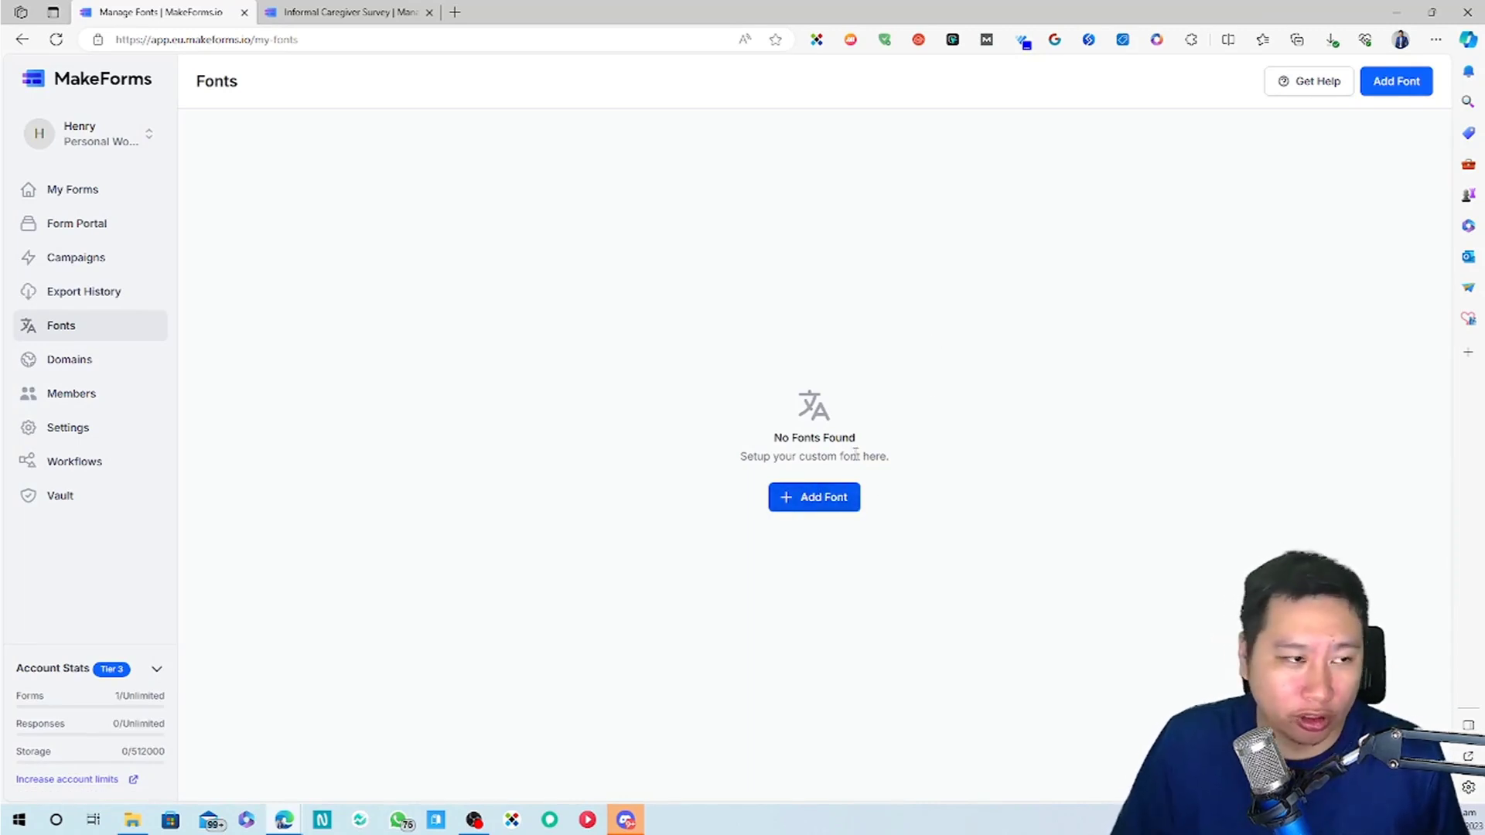
{"action": "left_click", "coordinate": [98, 362]}
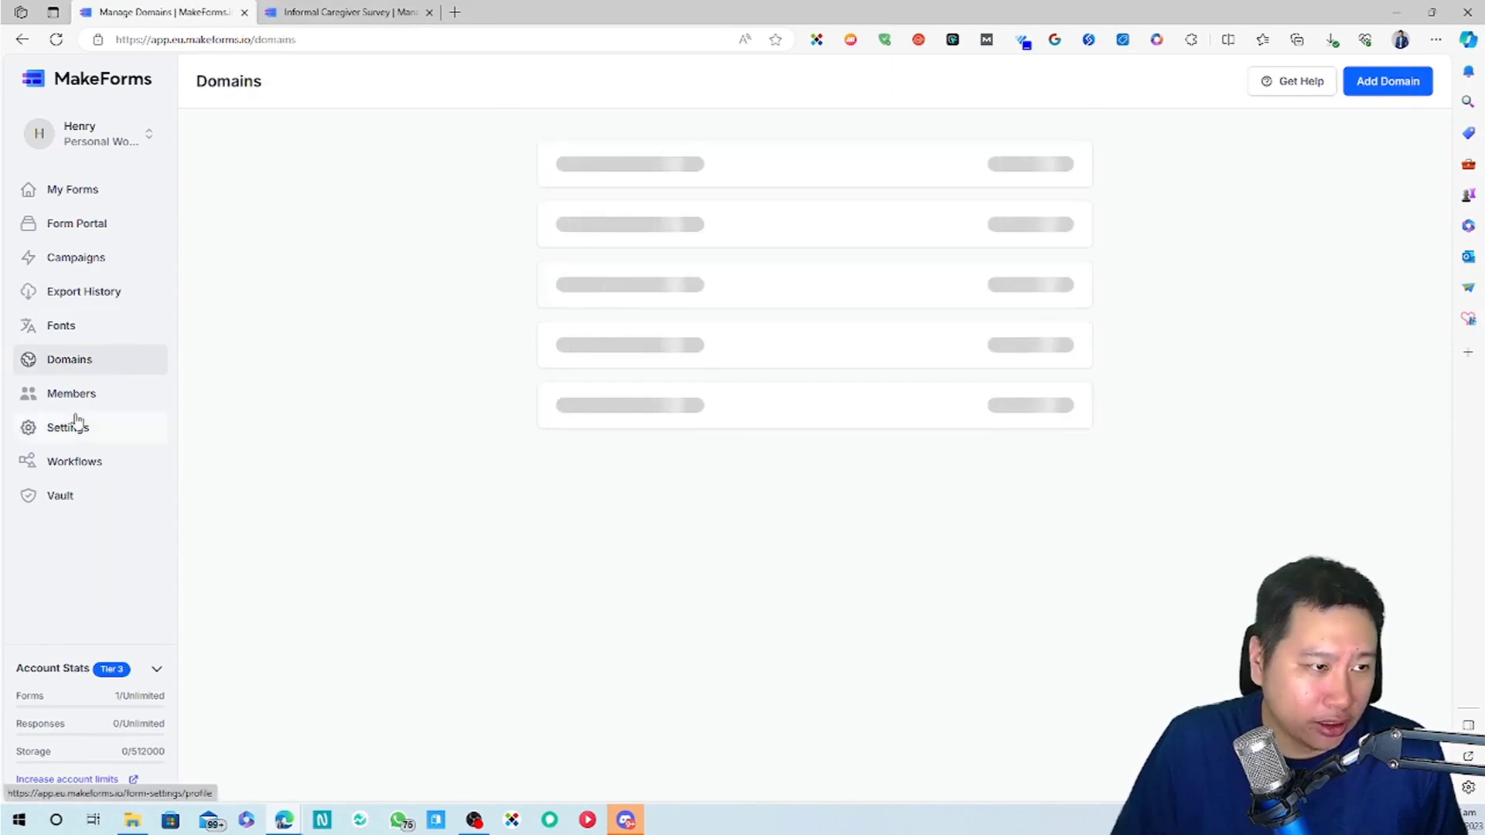
{"action": "left_click", "coordinate": [95, 396]}
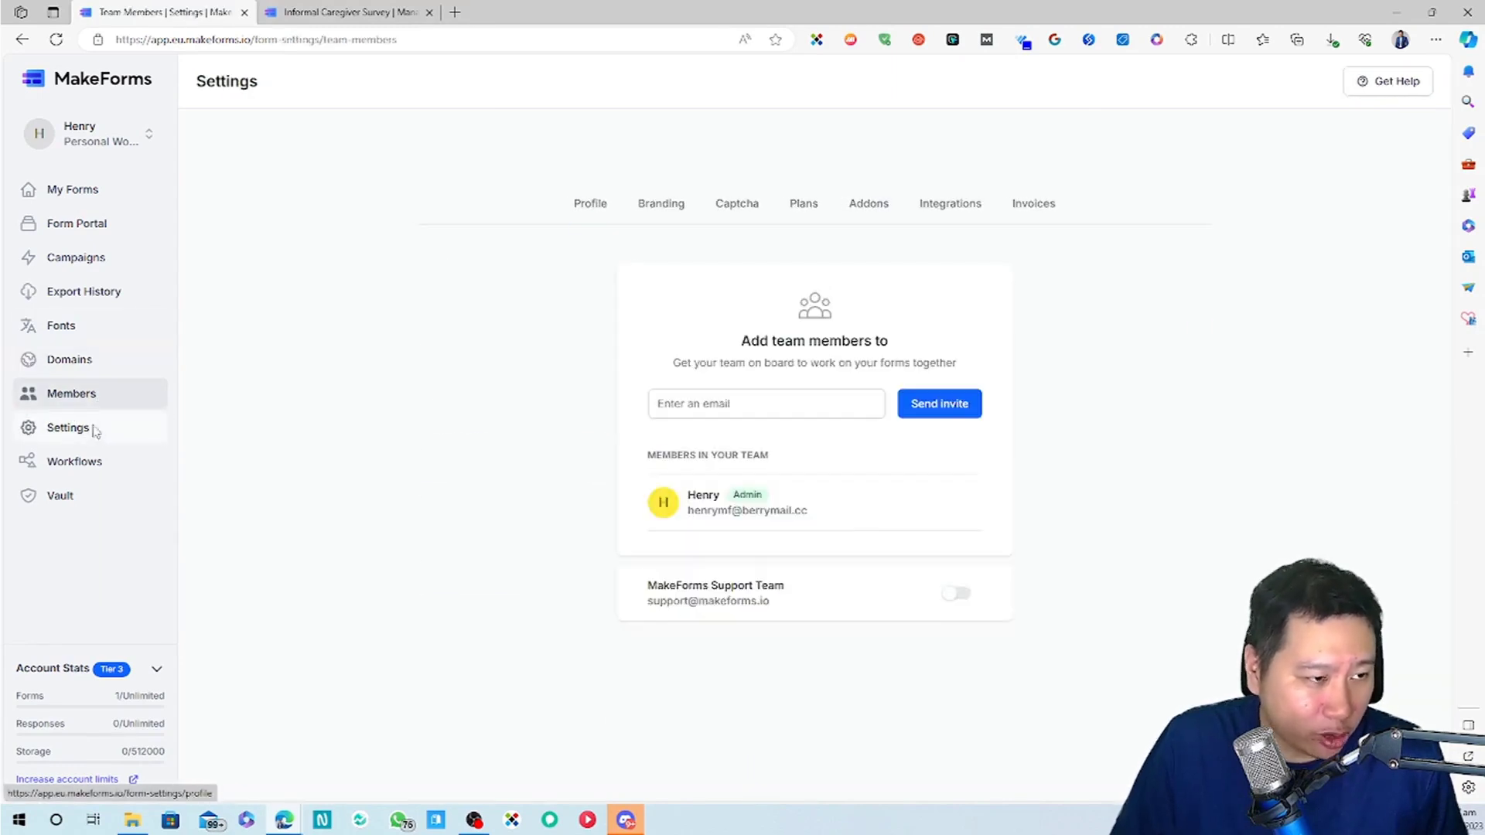
{"action": "left_click", "coordinate": [96, 432]}
Create a new workflow named test.
{"action": "left_click", "coordinate": [133, 470]}
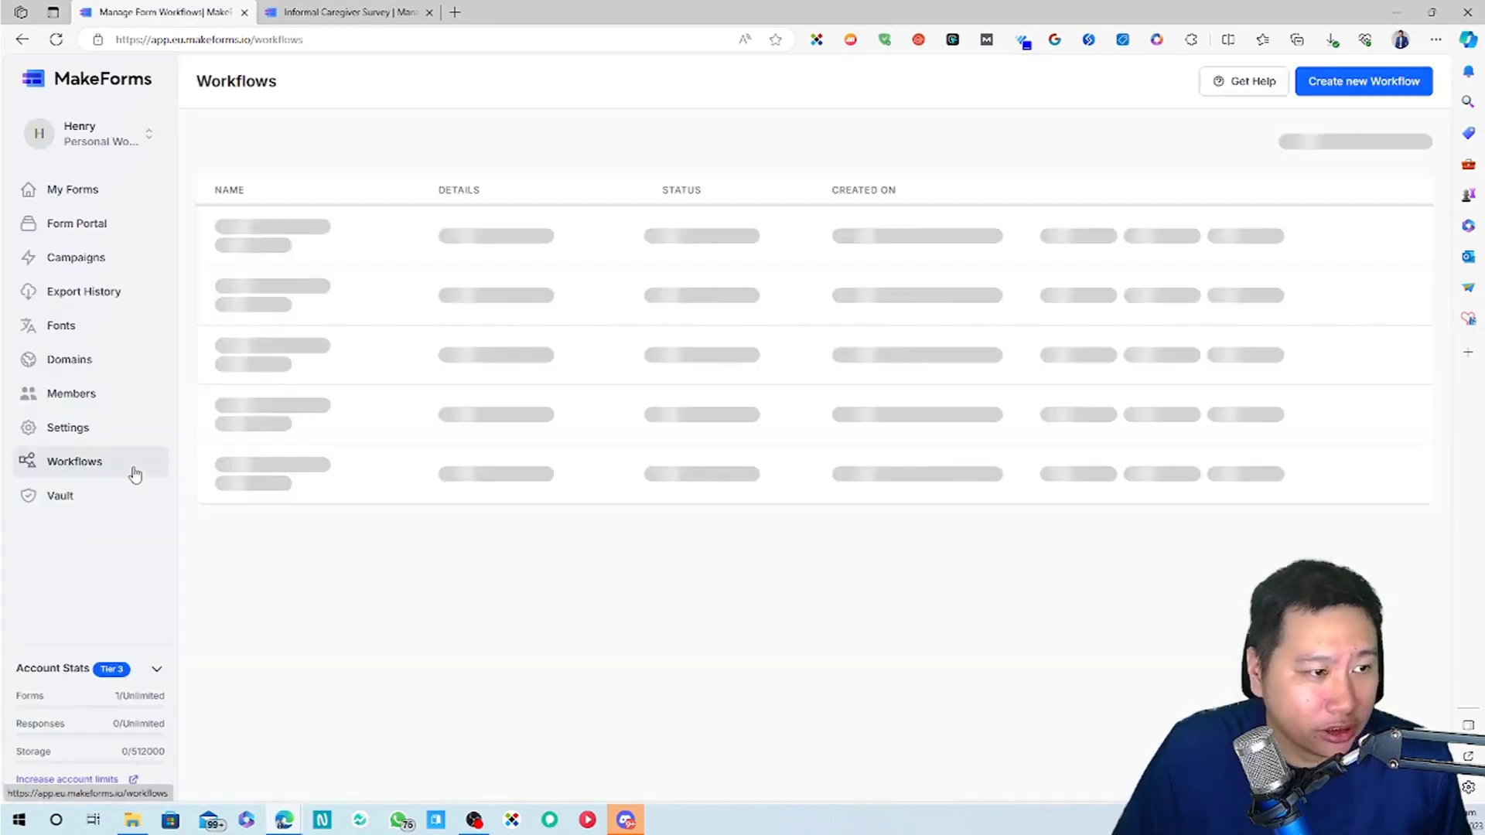
{"action": "left_click", "coordinate": [1350, 92]}
{"action": "left_click", "coordinate": [675, 506]}
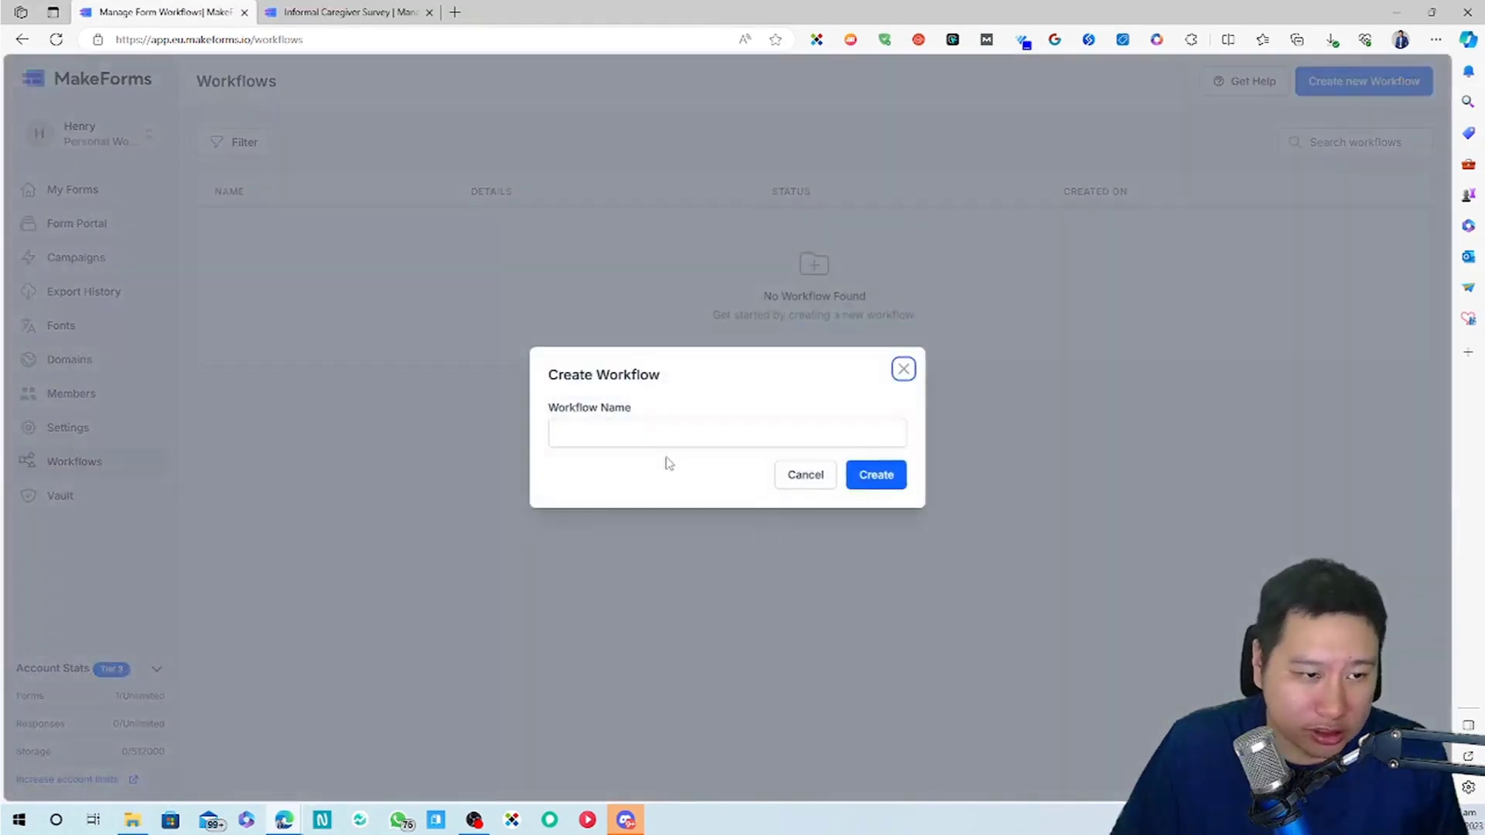
{"action": "left_click", "coordinate": [903, 486]}
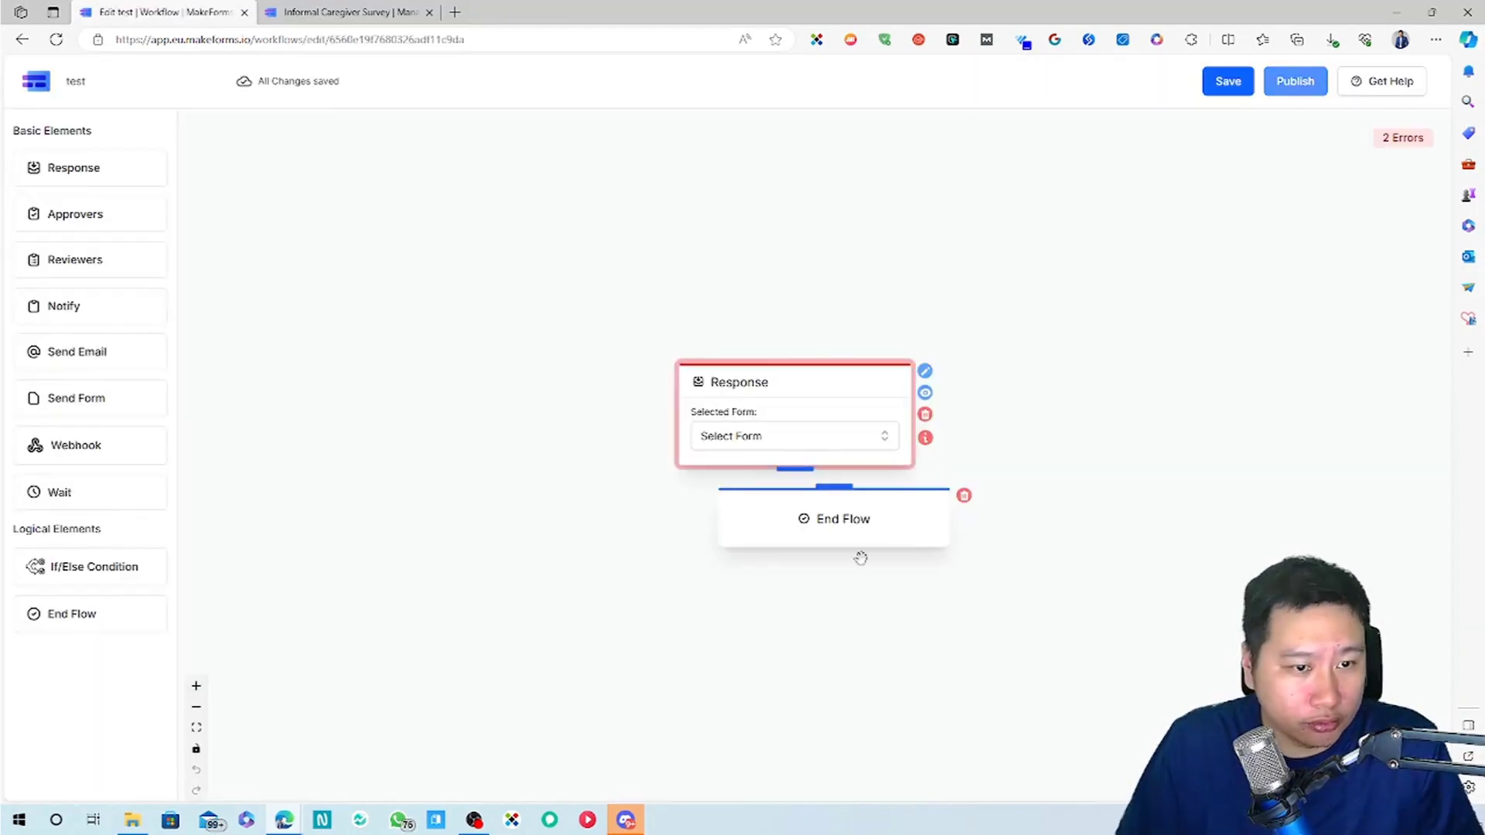
Move the End Flow element further below the Response element and select Informal Caregiver Survey as the Response form.
{"action": "left_click_drag", "start_coordinate": [834, 532], "coordinate": [891, 690]}
{"action": "left_click", "coordinate": [782, 442]}
{"action": "left_click", "coordinate": [802, 507]}
Draw a connection from the Response element into the empty space above End Flow to add a placeholder element.
{"action": "left_click", "coordinate": [198, 686]}
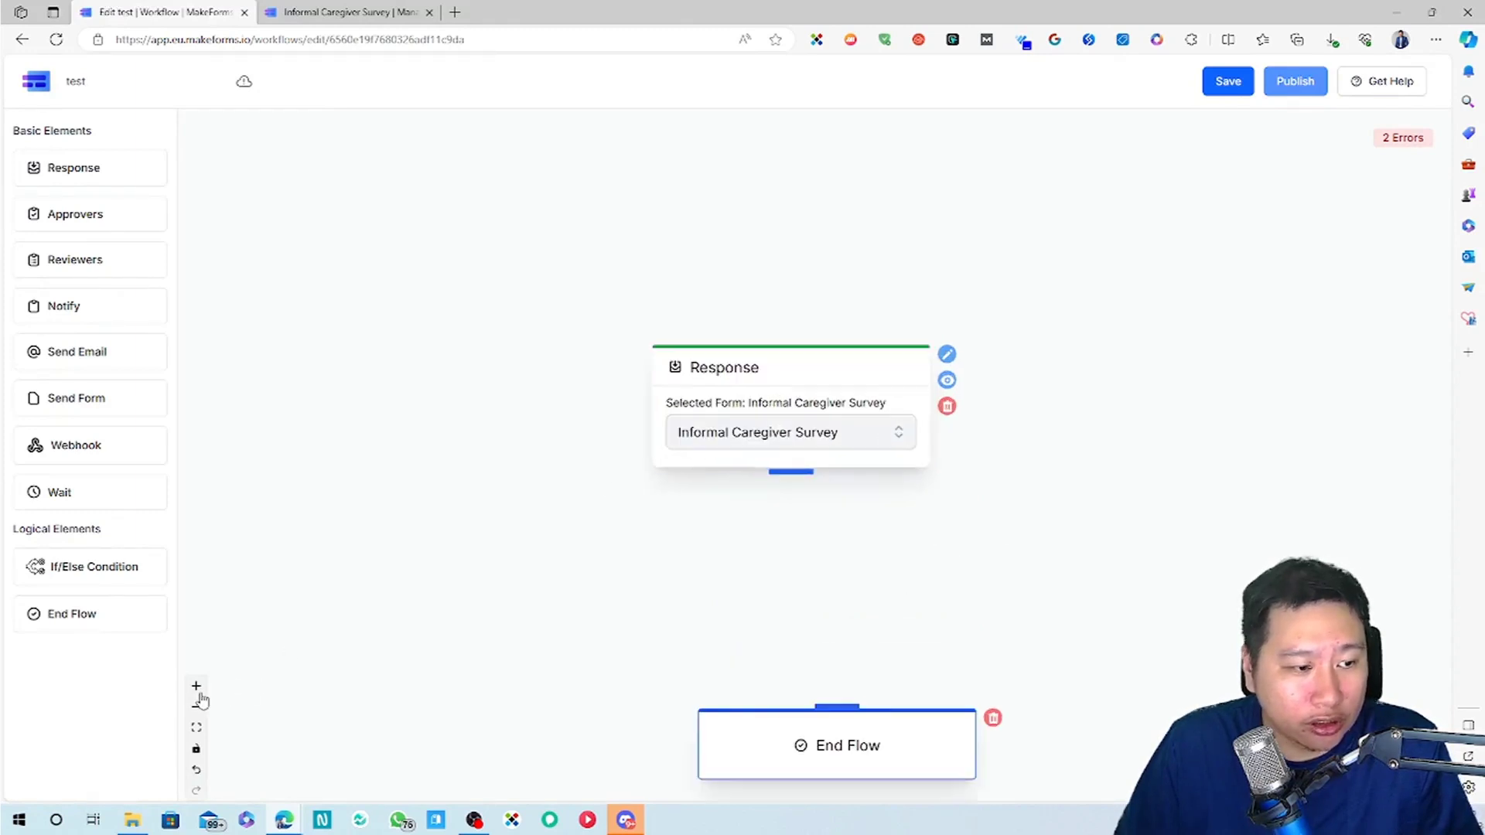
{"action": "left_click", "coordinate": [197, 707]}
{"action": "left_click_drag", "start_coordinate": [1164, 566], "coordinate": [1121, 441]}
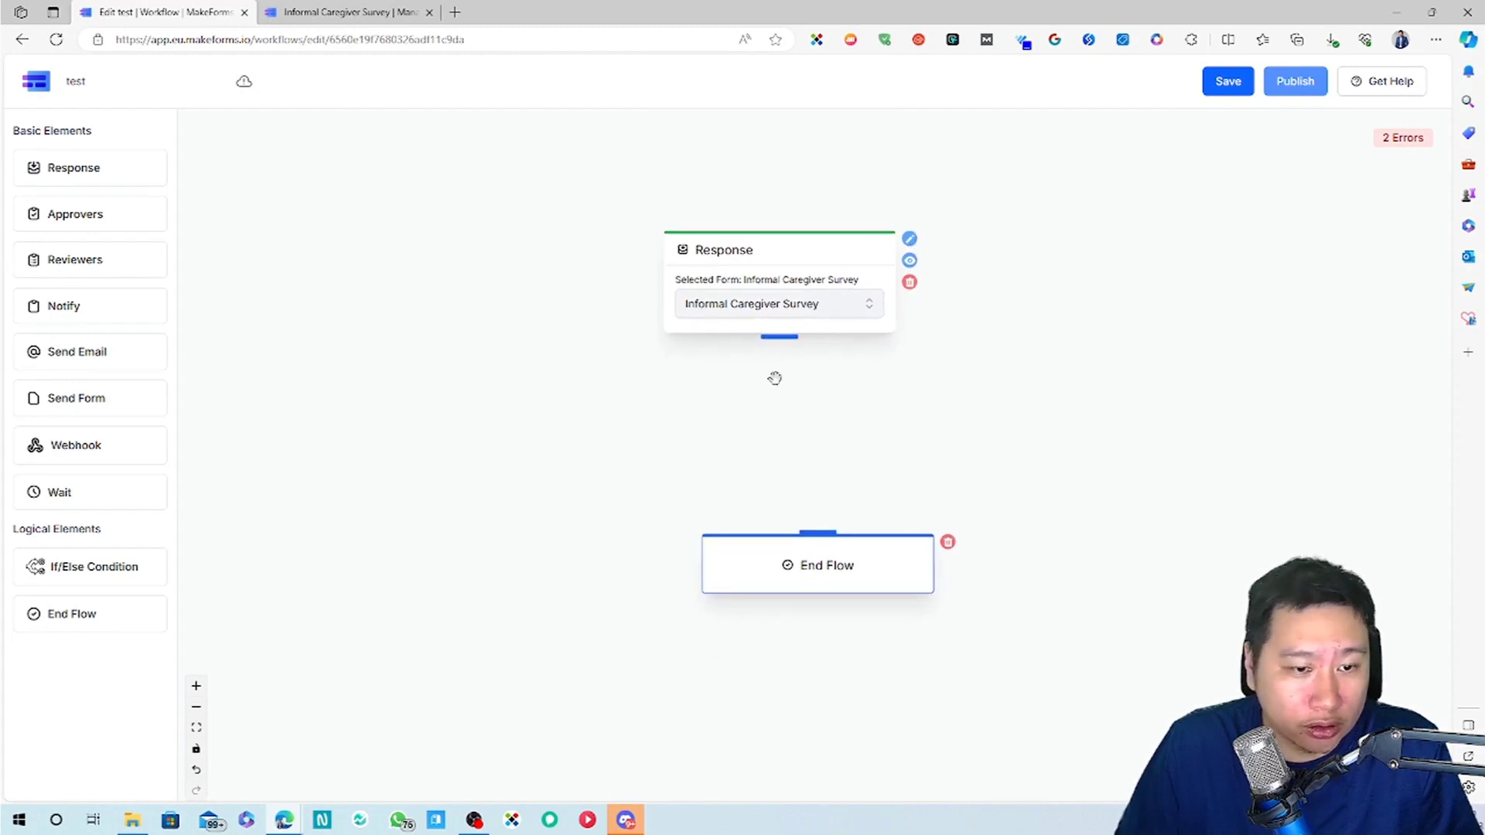
{"action": "left_click_drag", "start_coordinate": [780, 341], "coordinate": [854, 441]}
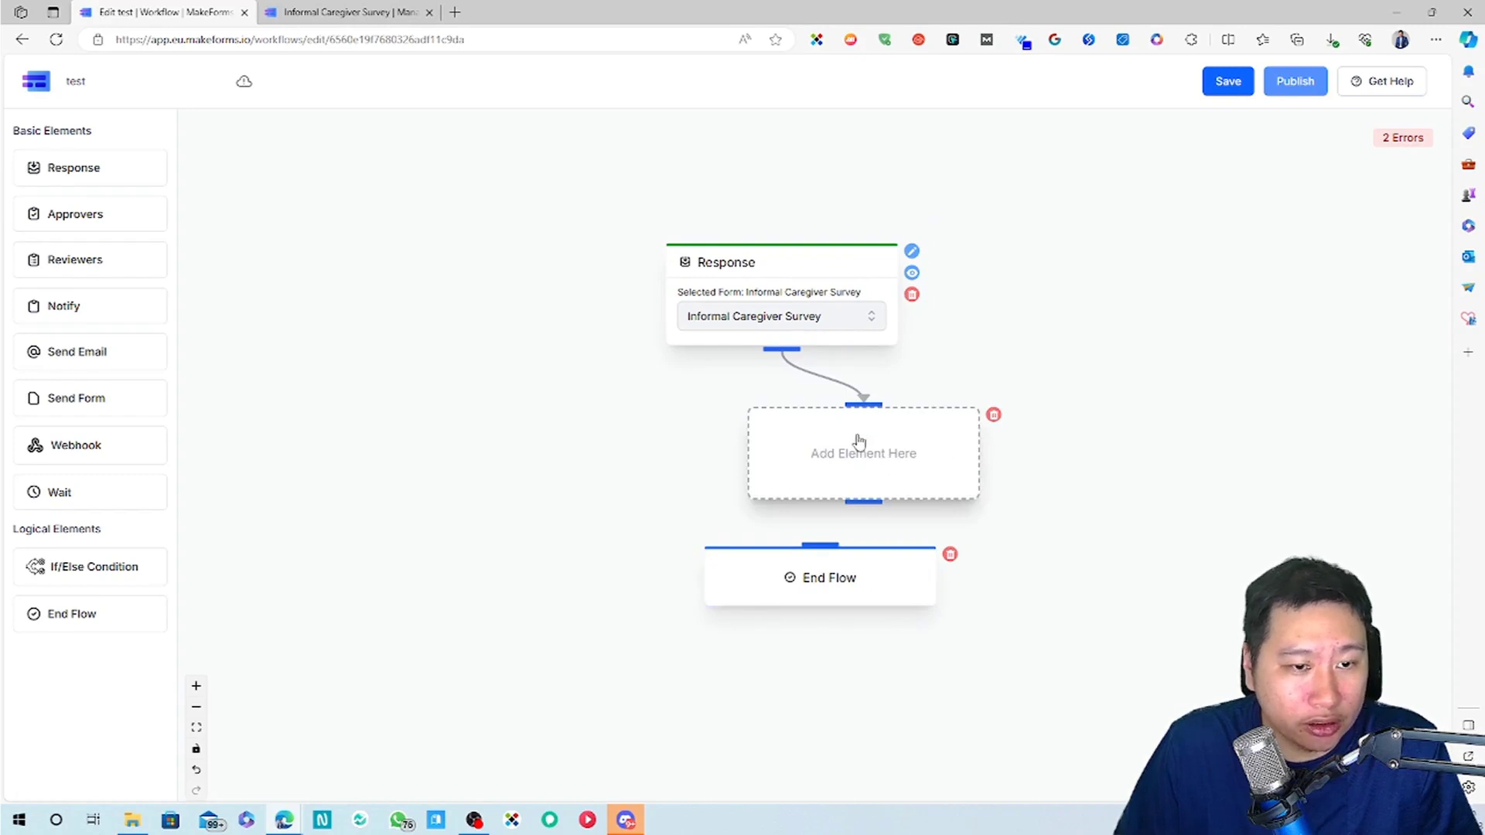
{"action": "scroll", "coordinate": [1083, 580], "scroll_direction": "down", "scroll_amount": 4}
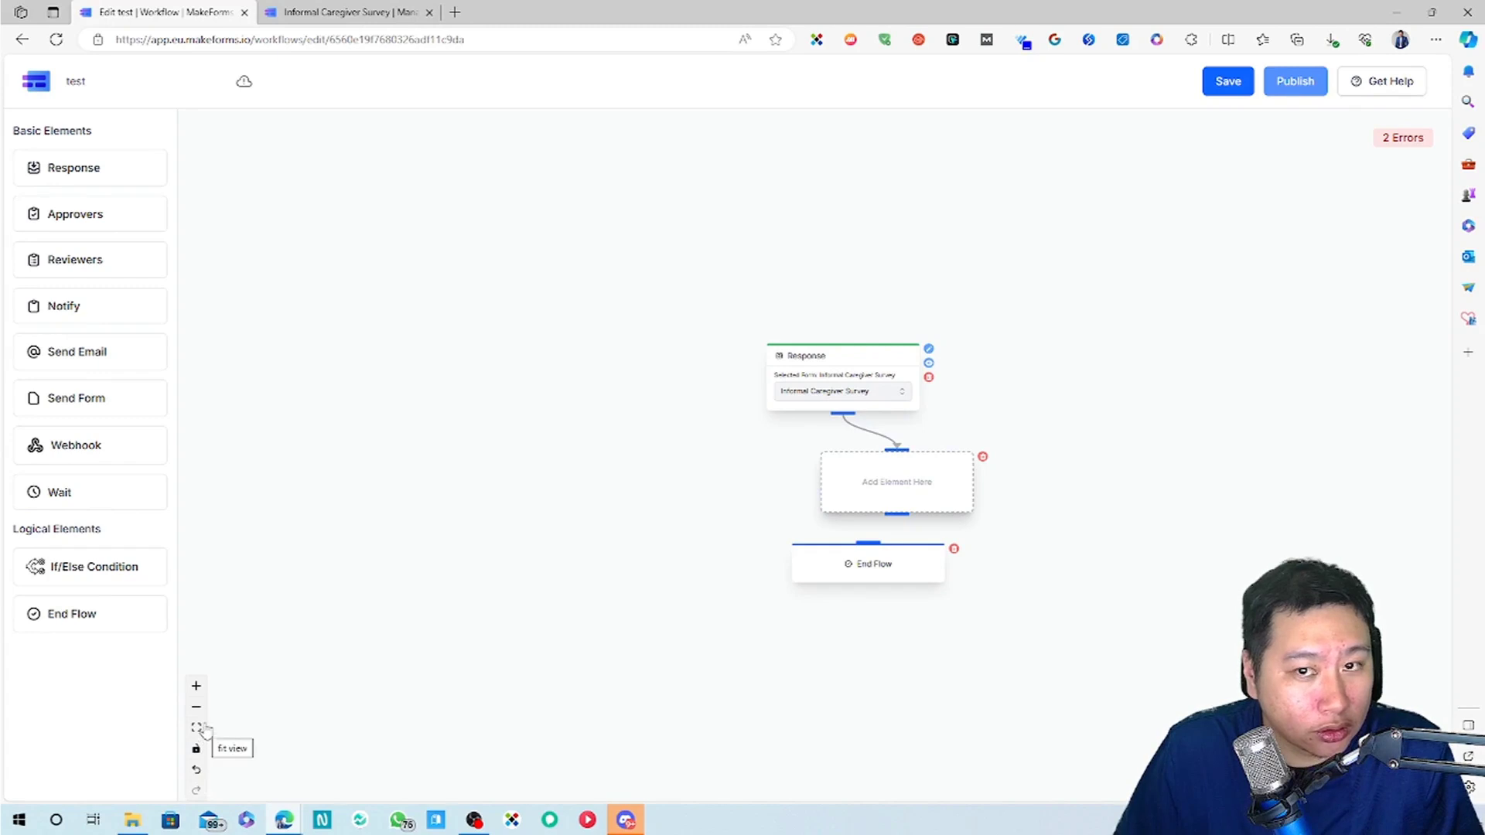
Check the workflow's error list, delete the placeholder element and connect the Response element directly to End Flow.
{"action": "left_click", "coordinate": [1409, 141]}
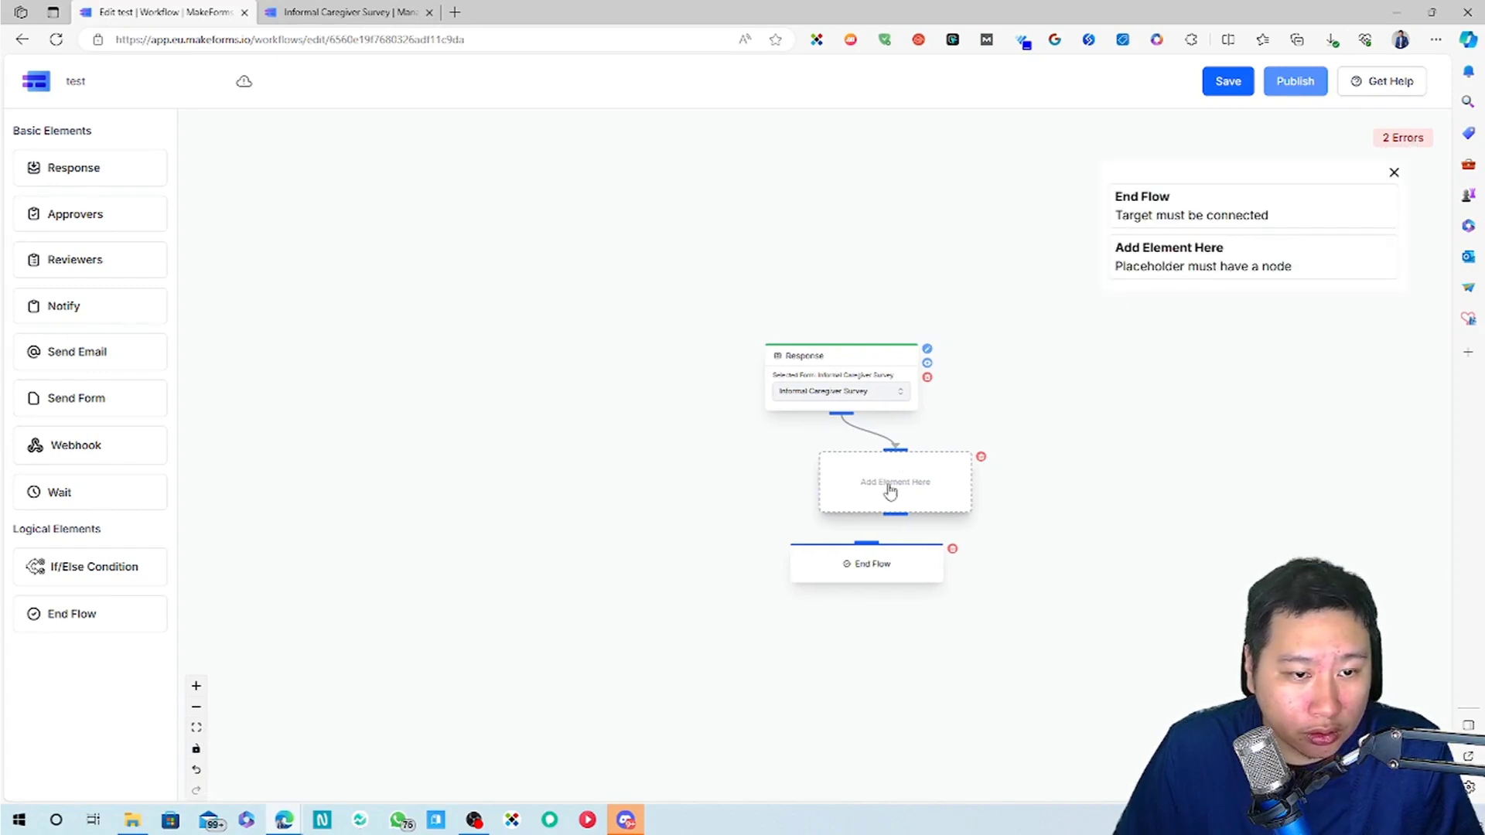
{"action": "left_click", "coordinate": [981, 457]}
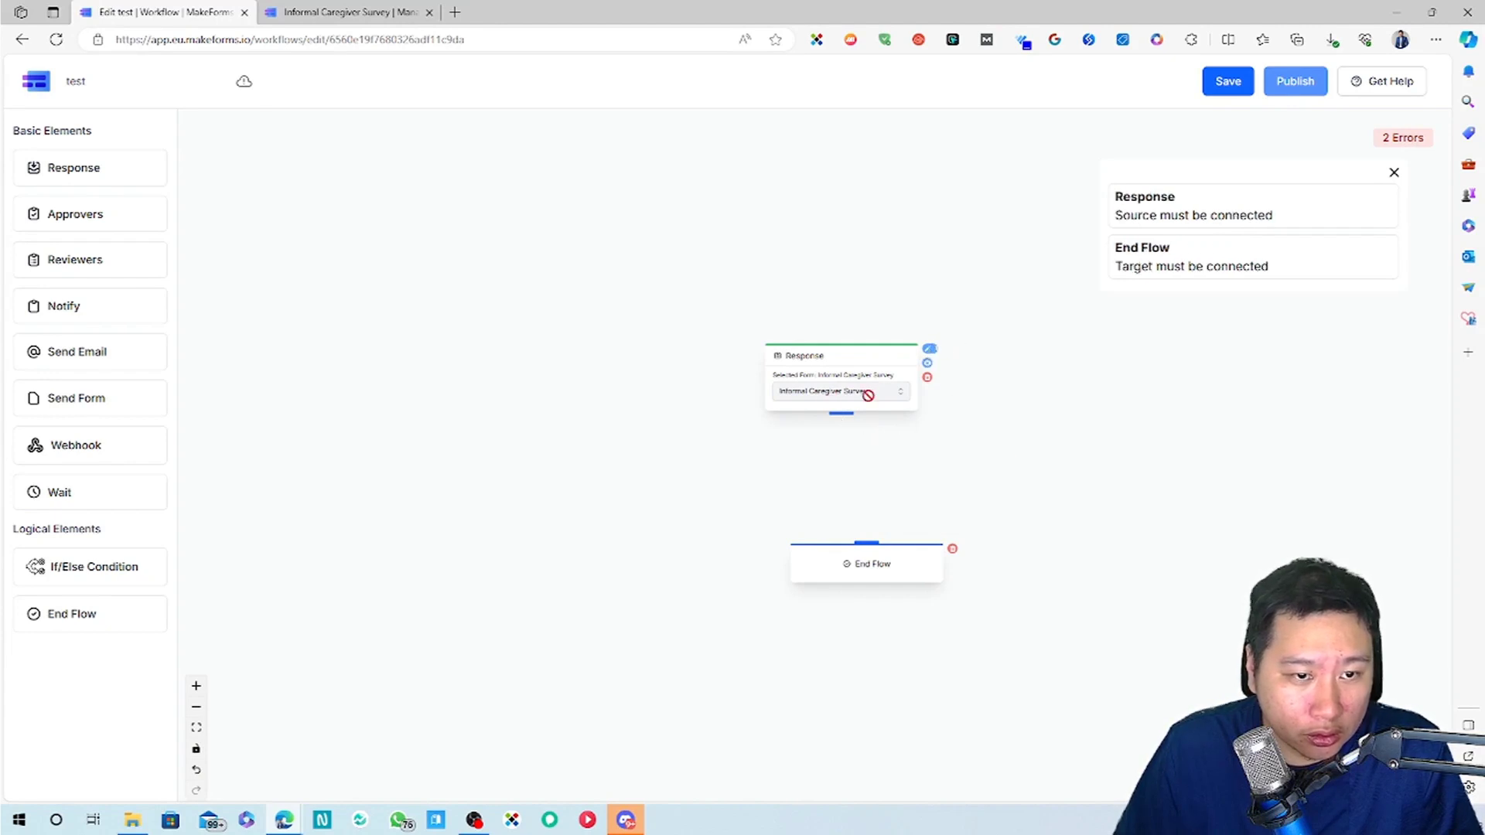
{"action": "left_click_drag", "start_coordinate": [842, 428], "coordinate": [866, 543]}
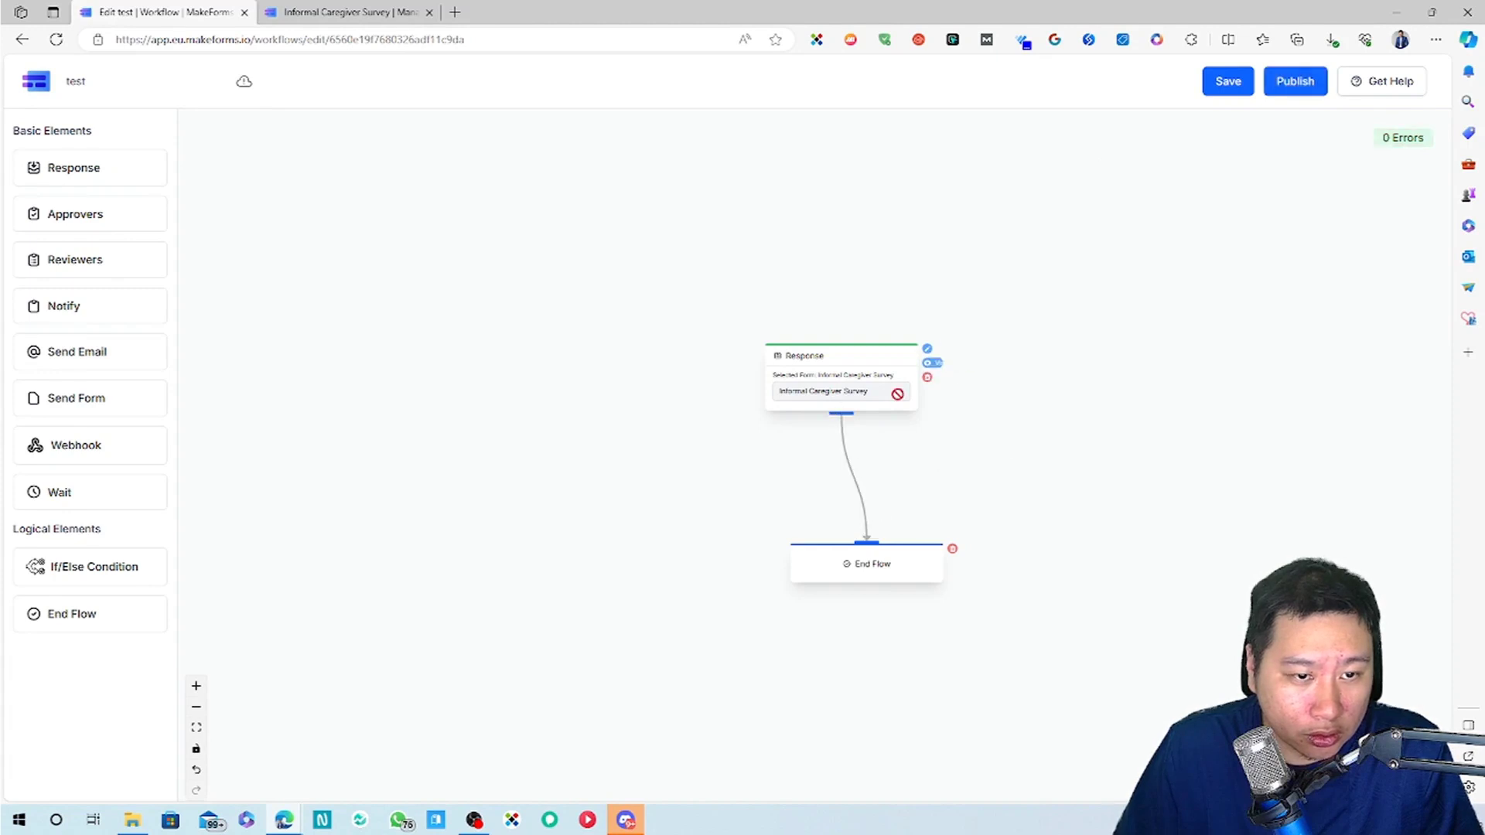
Replace the End Flow connection with one from Response to an empty placeholder, and open the Response element for editing.
{"action": "left_click_drag", "start_coordinate": [838, 414], "coordinate": [1042, 496]}
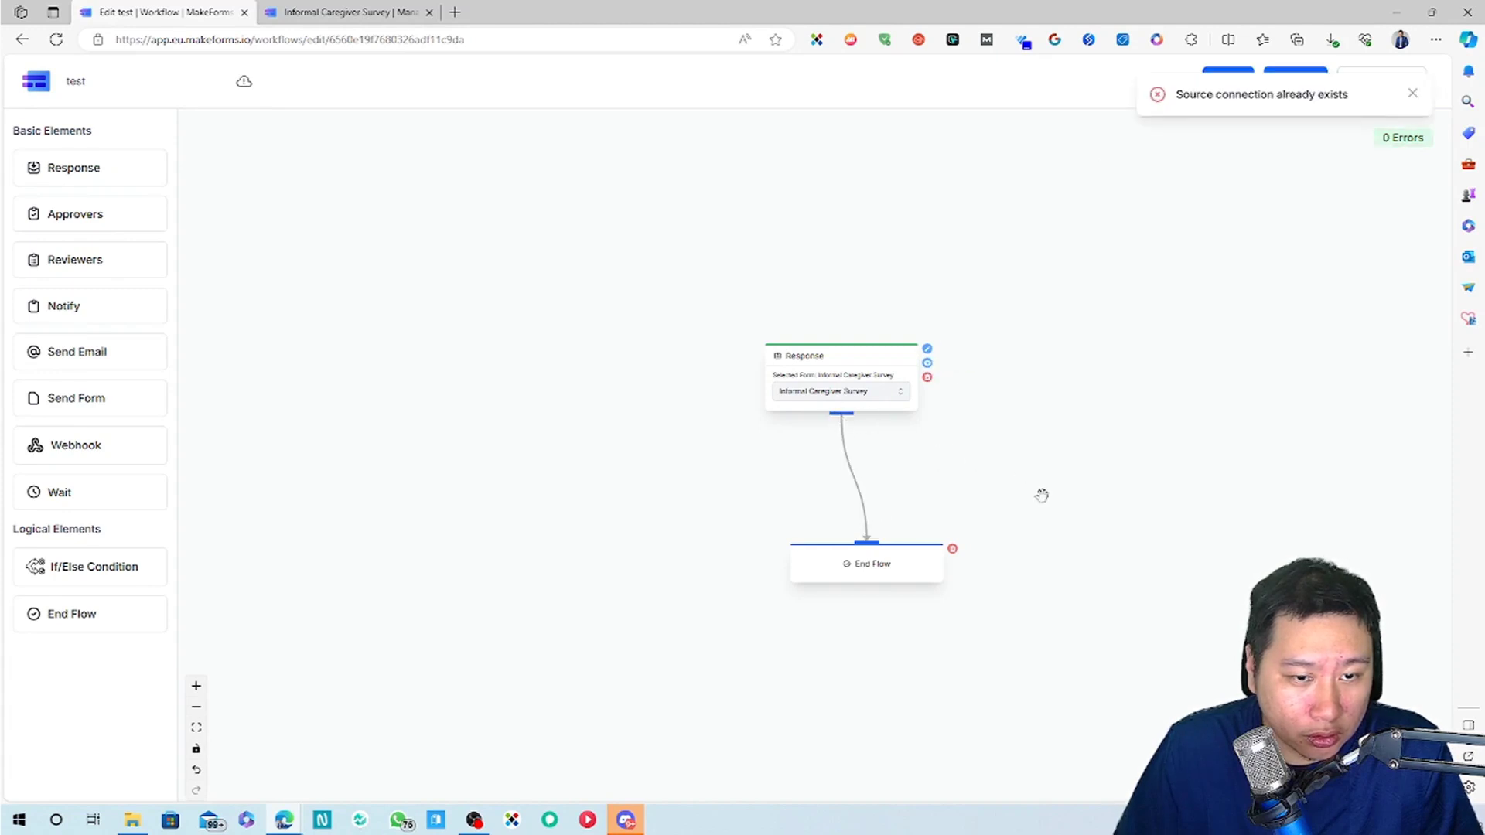
{"action": "left_click", "coordinate": [854, 485]}
{"action": "left_click", "coordinate": [866, 488]}
{"action": "left_click_drag", "start_coordinate": [843, 414], "coordinate": [881, 487]}
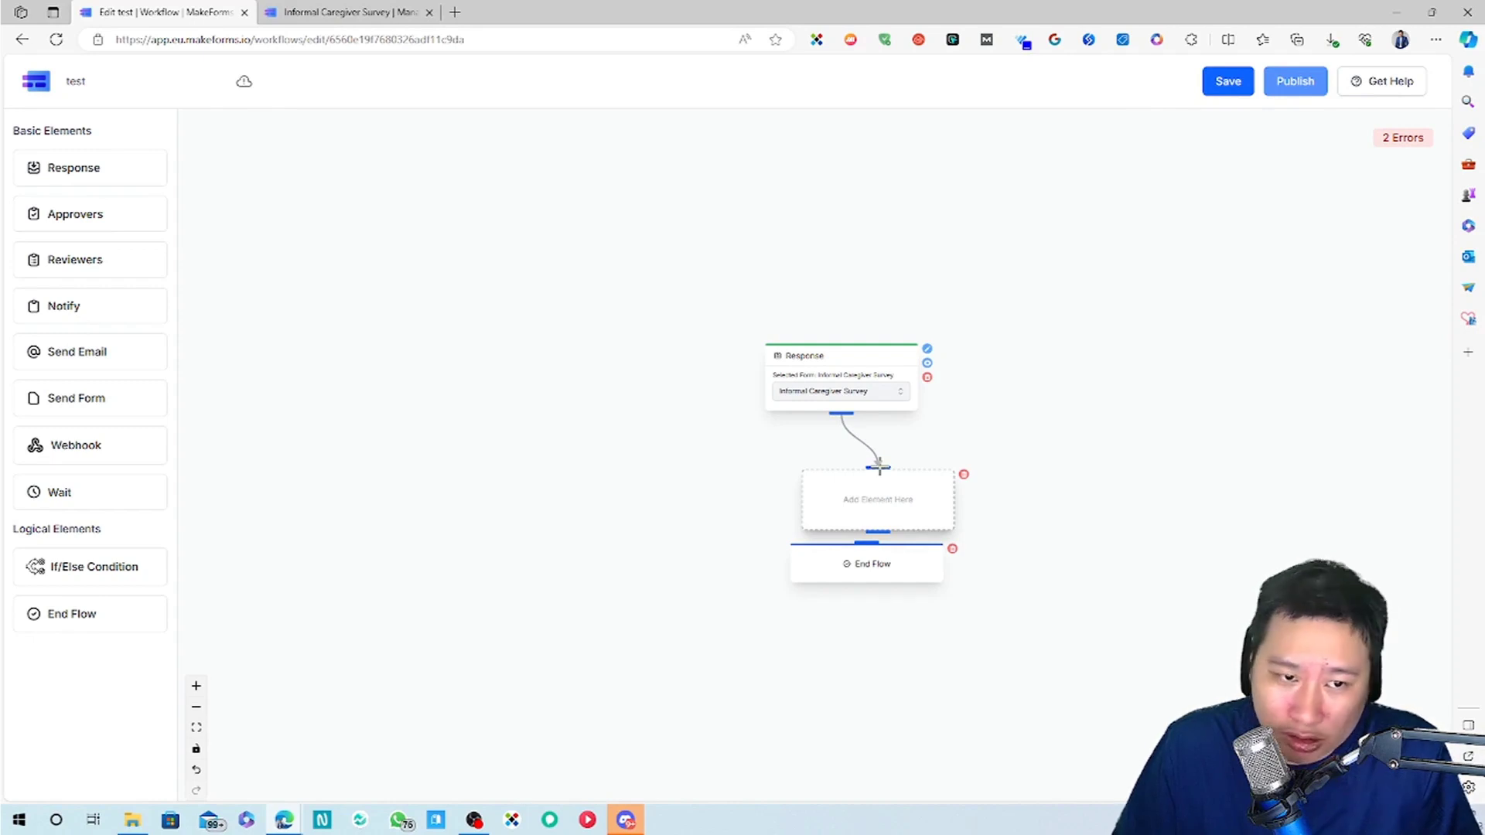
{"action": "left_click", "coordinate": [927, 348]}
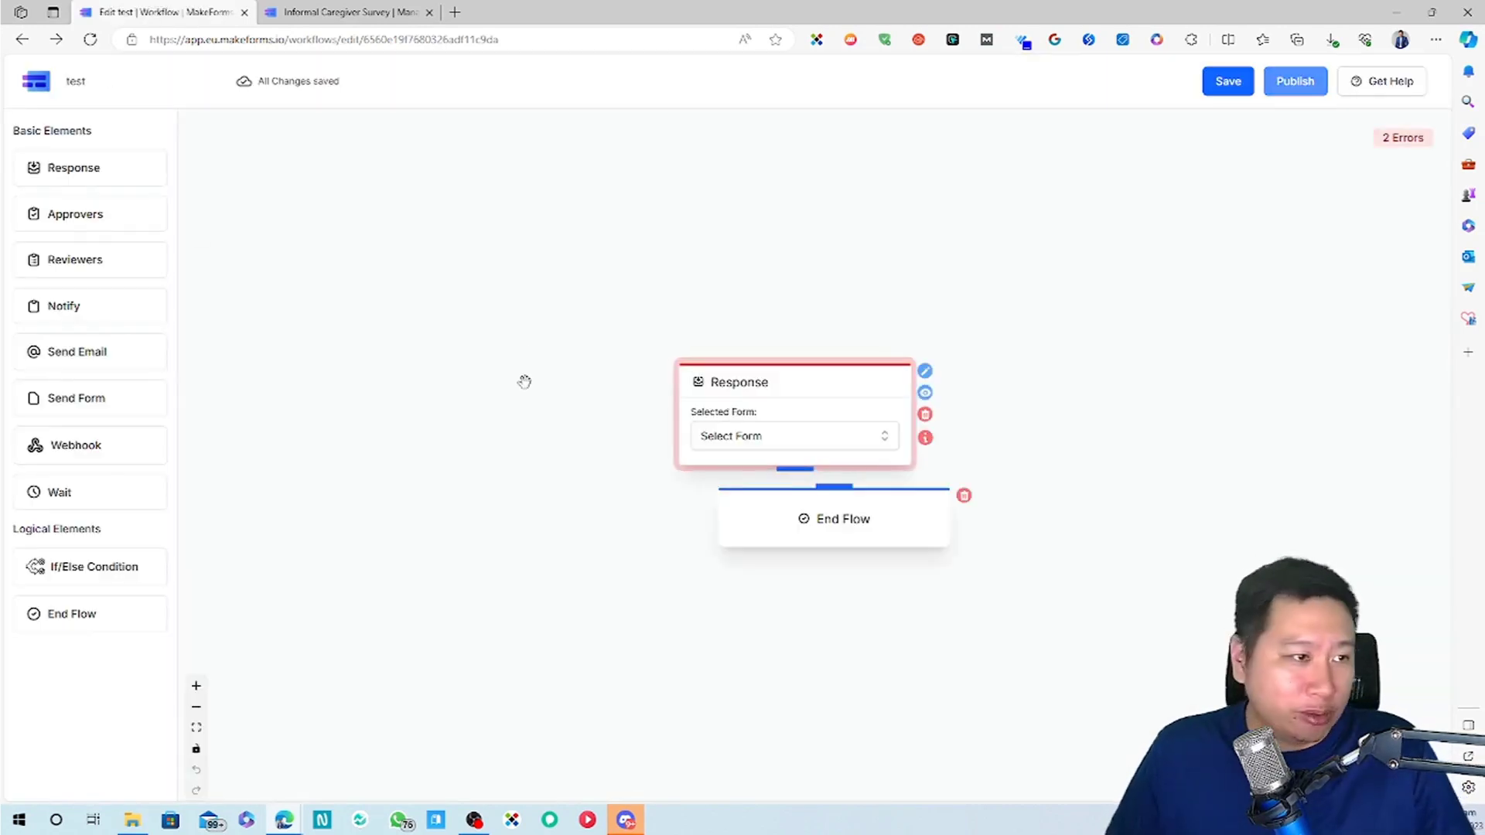
Move the Response element to the upper canvas, remove End Flow and add a Notify element below Response.
{"action": "left_click_drag", "start_coordinate": [843, 509], "coordinate": [871, 701]}
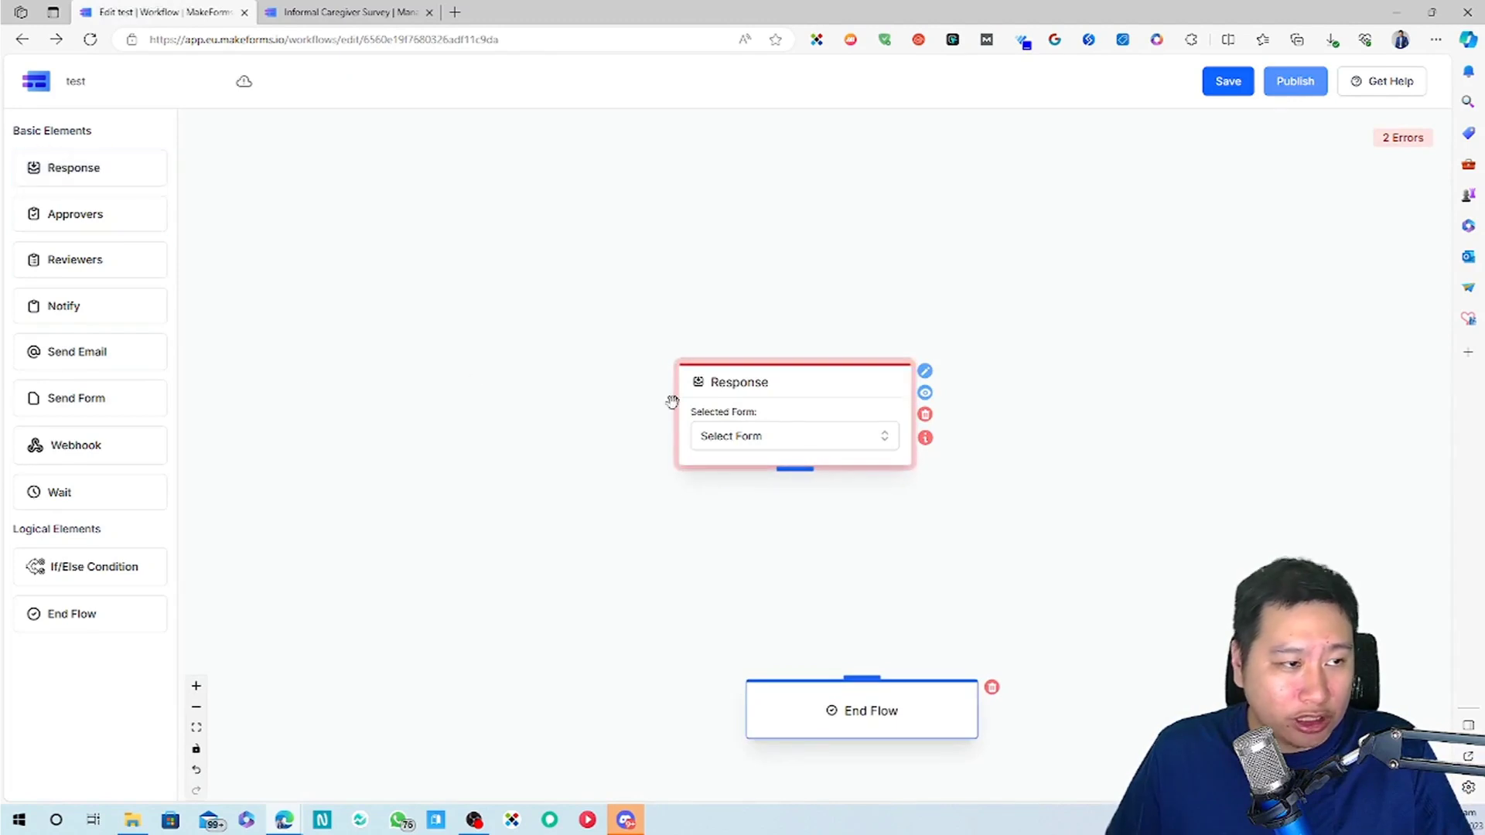
{"action": "left_click_drag", "start_coordinate": [796, 401], "coordinate": [700, 177]}
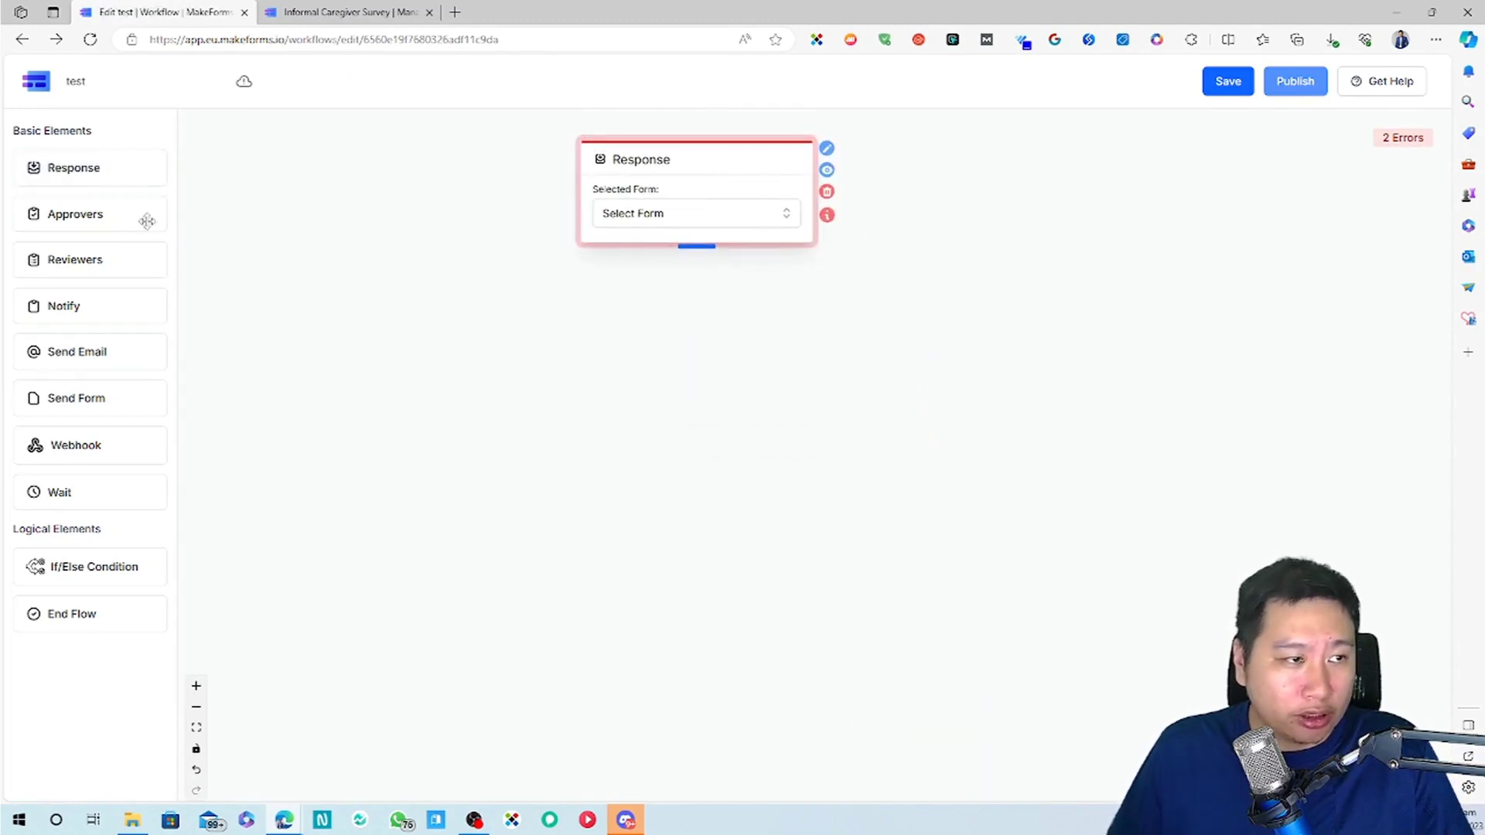
{"action": "left_click_drag", "start_coordinate": [77, 306], "coordinate": [835, 464]}
Select Informal Caregiver Survey as the Response form and connect the Response element to Notify.
{"action": "left_click_drag", "start_coordinate": [686, 248], "coordinate": [862, 437]}
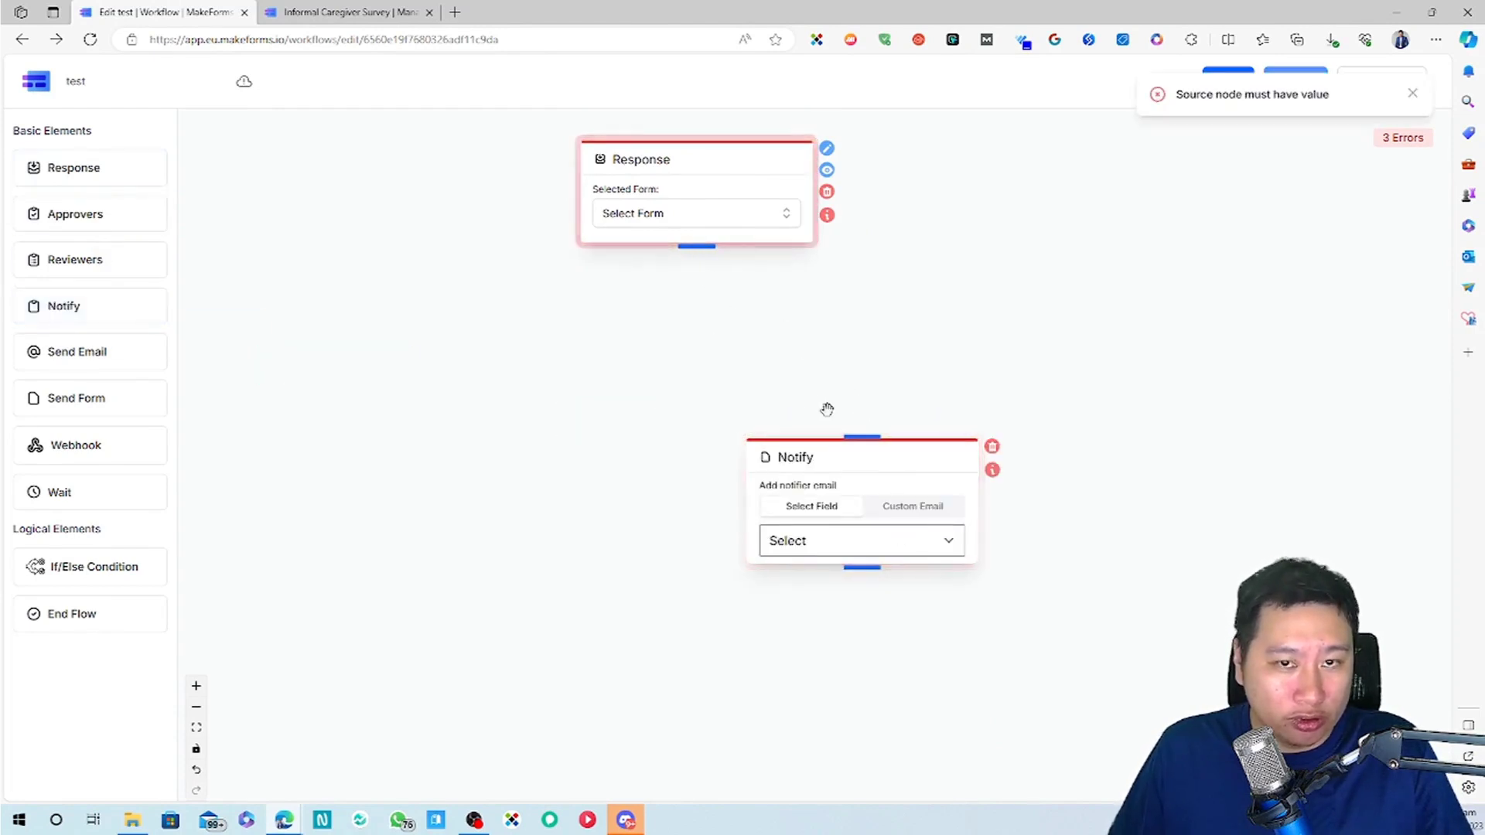
{"action": "left_click", "coordinate": [684, 226]}
{"action": "left_click", "coordinate": [670, 285]}
{"action": "left_click_drag", "start_coordinate": [696, 246], "coordinate": [862, 437]}
Set the Notify element's notifier email to the form's Email field.
{"action": "left_click", "coordinate": [825, 541]}
{"action": "left_click", "coordinate": [819, 586]}
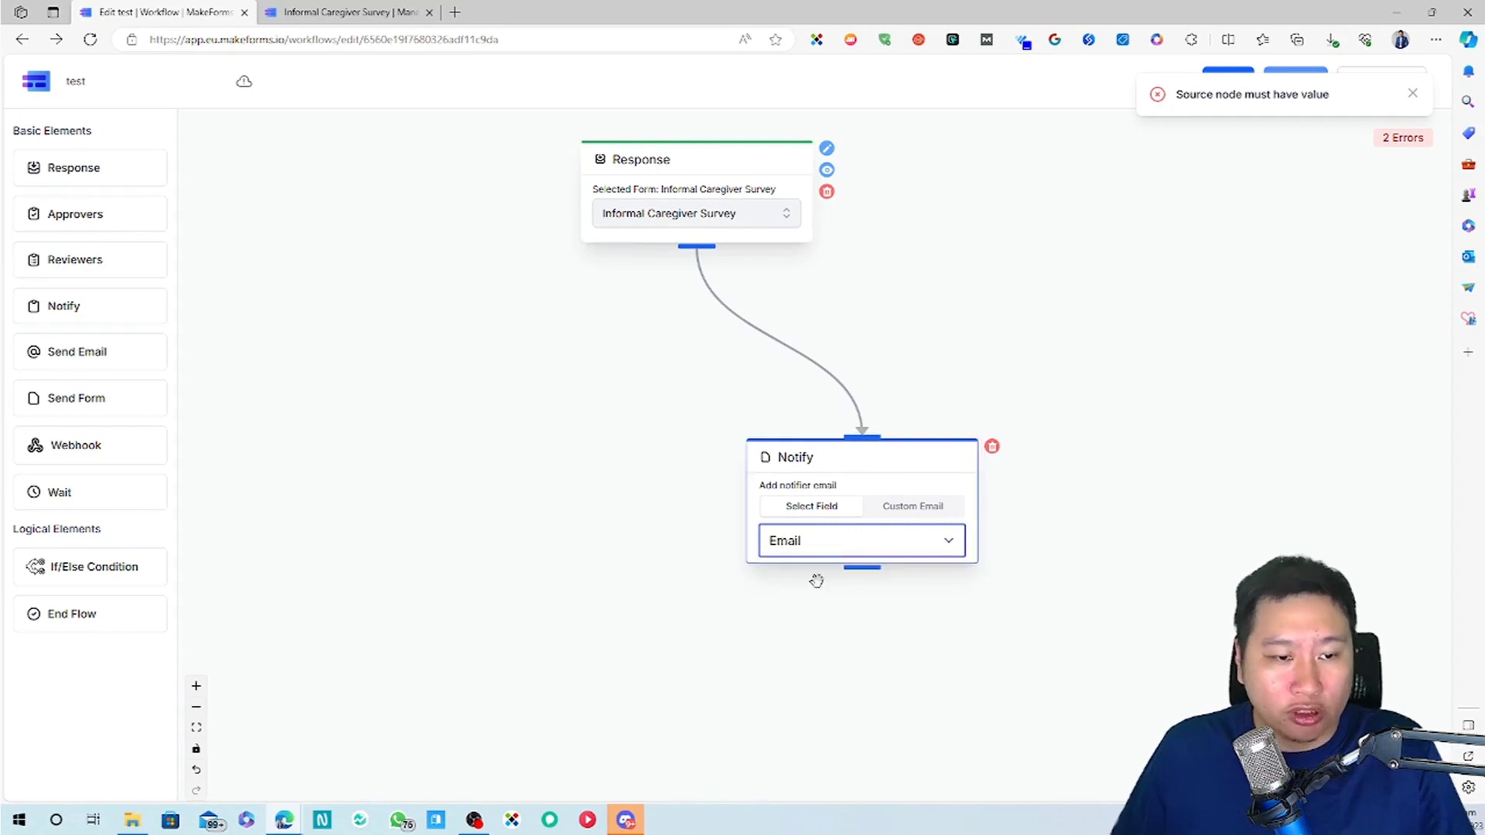
Switch the Notify element's notifier to a custom email, and remove the Notify element from the workflow.
{"action": "left_click", "coordinate": [897, 511]}
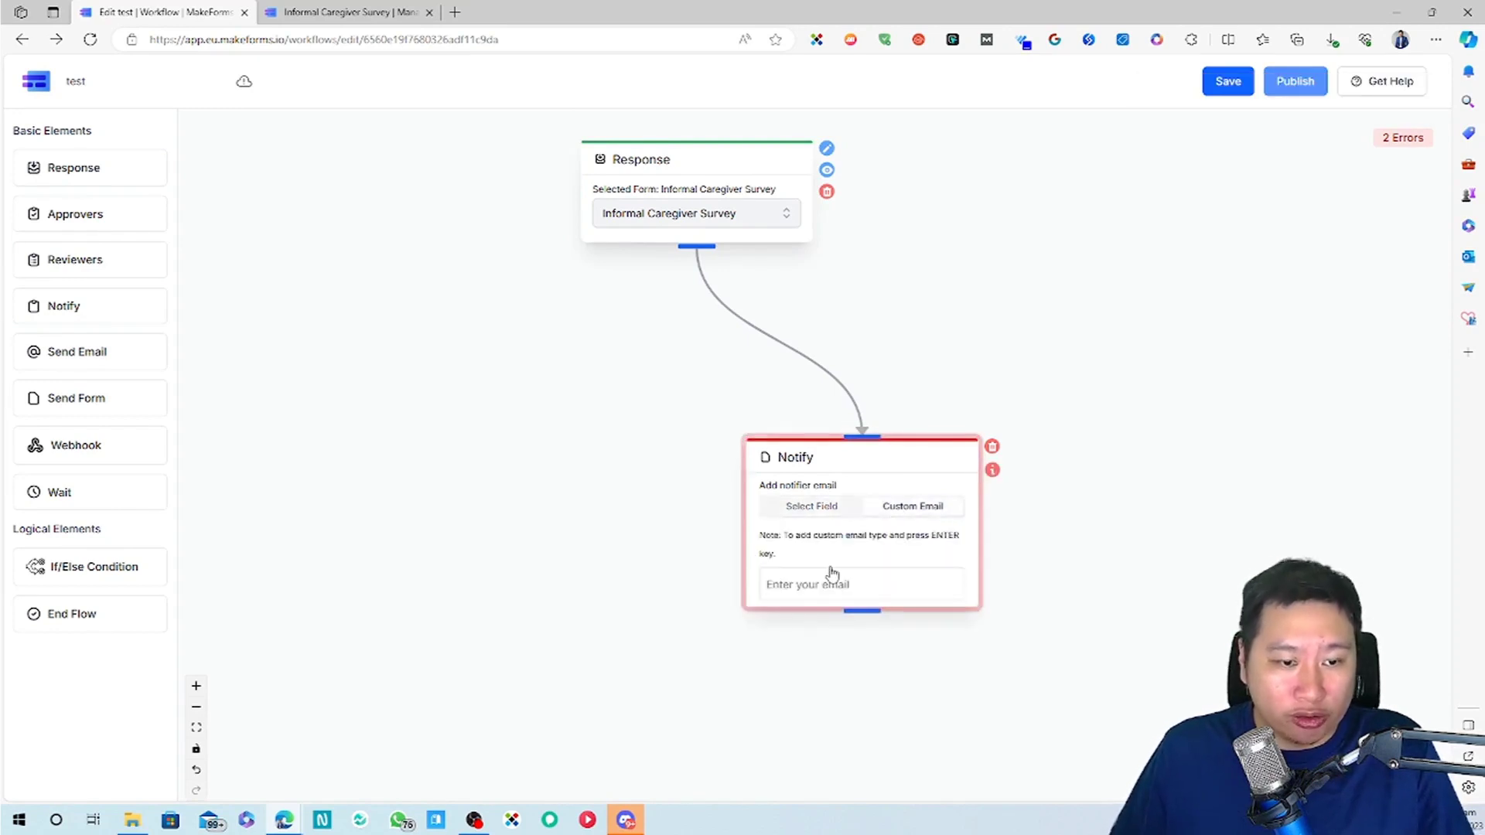
{"action": "left_click", "coordinate": [810, 588]}
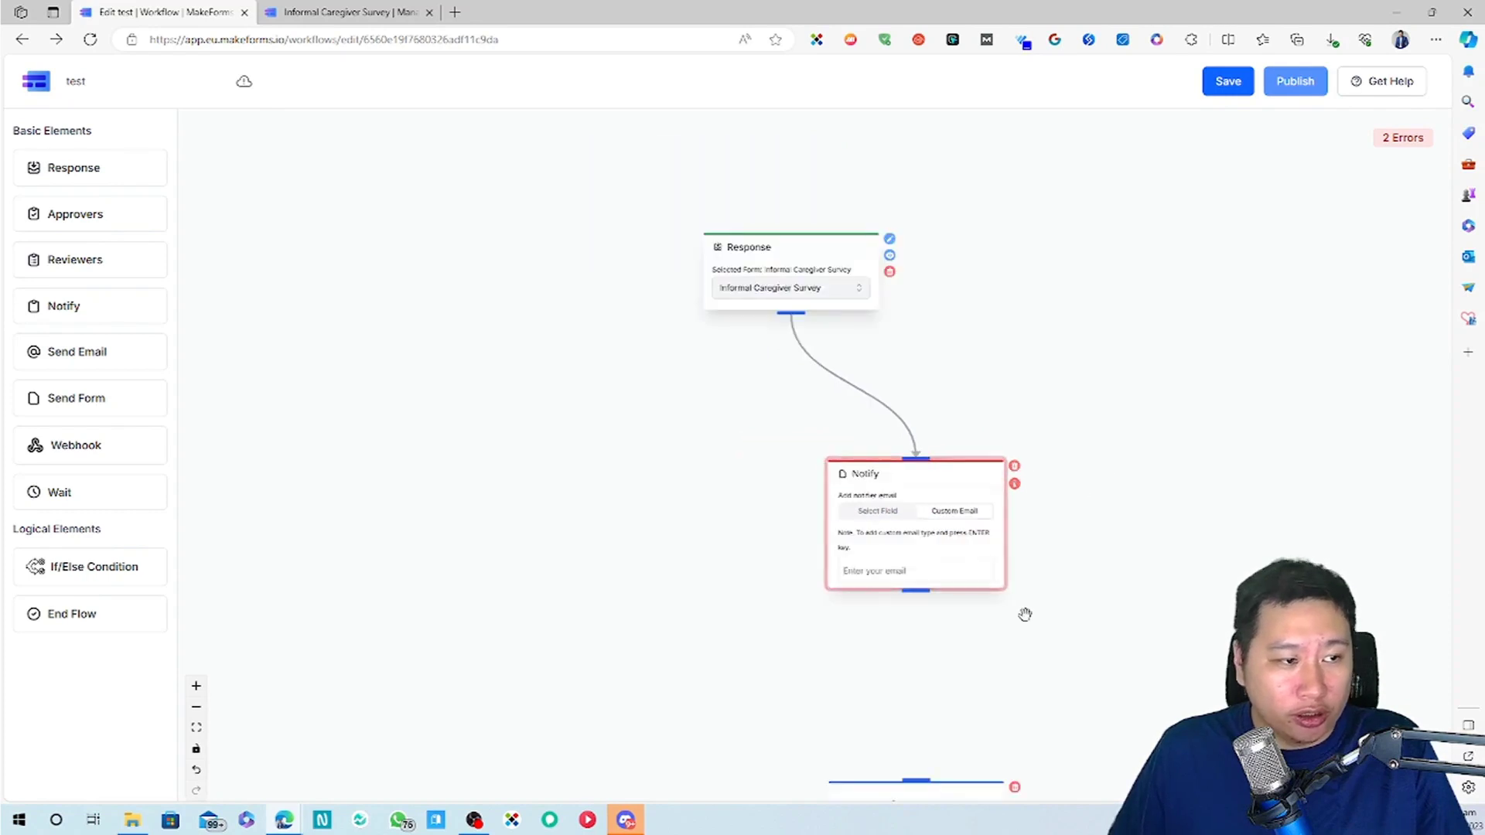
{"action": "scroll", "coordinate": [1024, 614], "scroll_direction": "down", "scroll_amount": 2}
{"action": "left_click", "coordinate": [927, 345]}
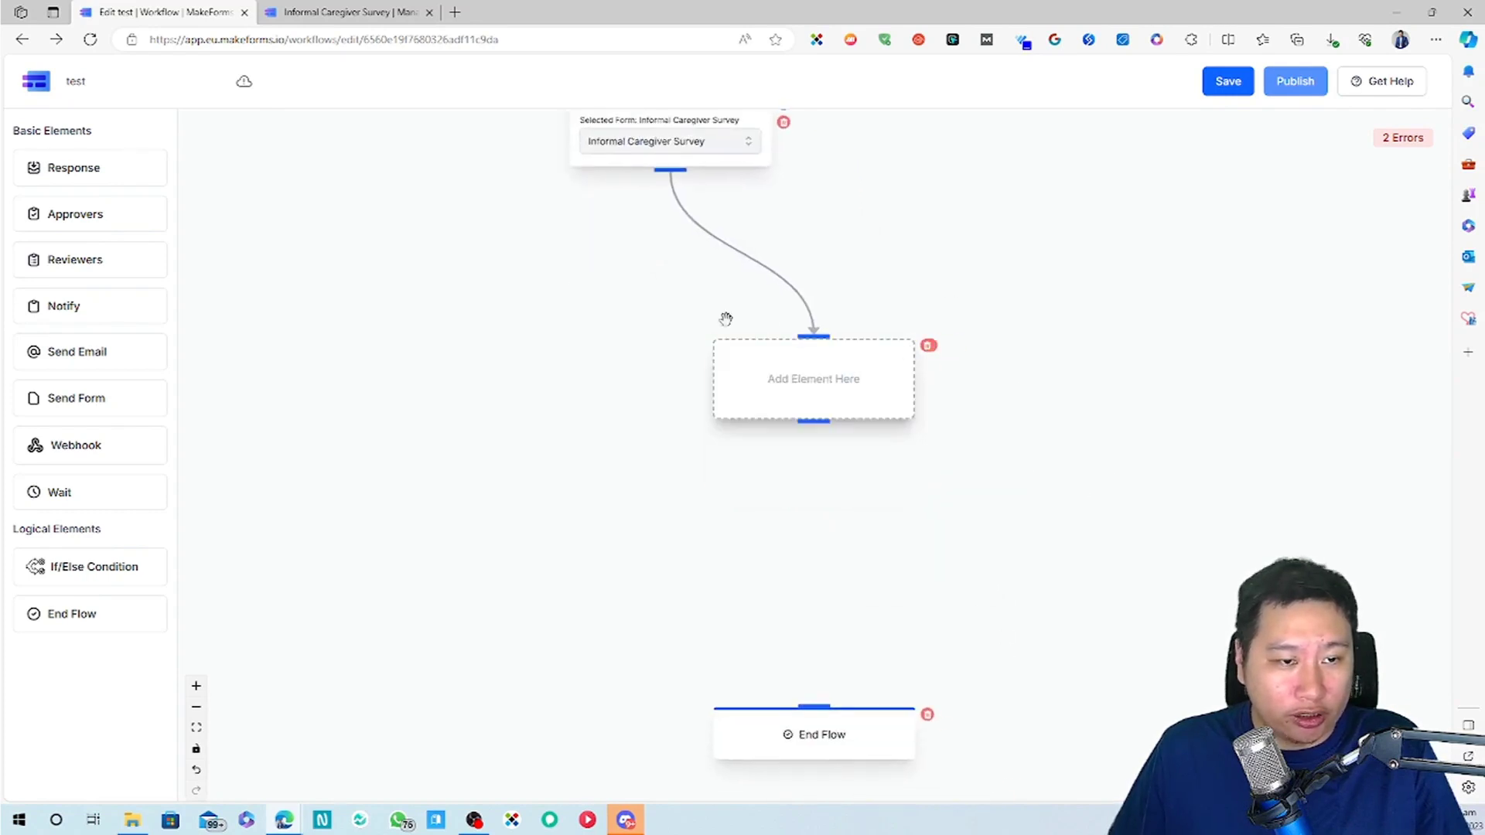
Add Webhook and Send Email elements beside the empty placeholder and an If/Else Condition element on its other side.
{"action": "left_click_drag", "start_coordinate": [68, 357], "coordinate": [495, 387]}
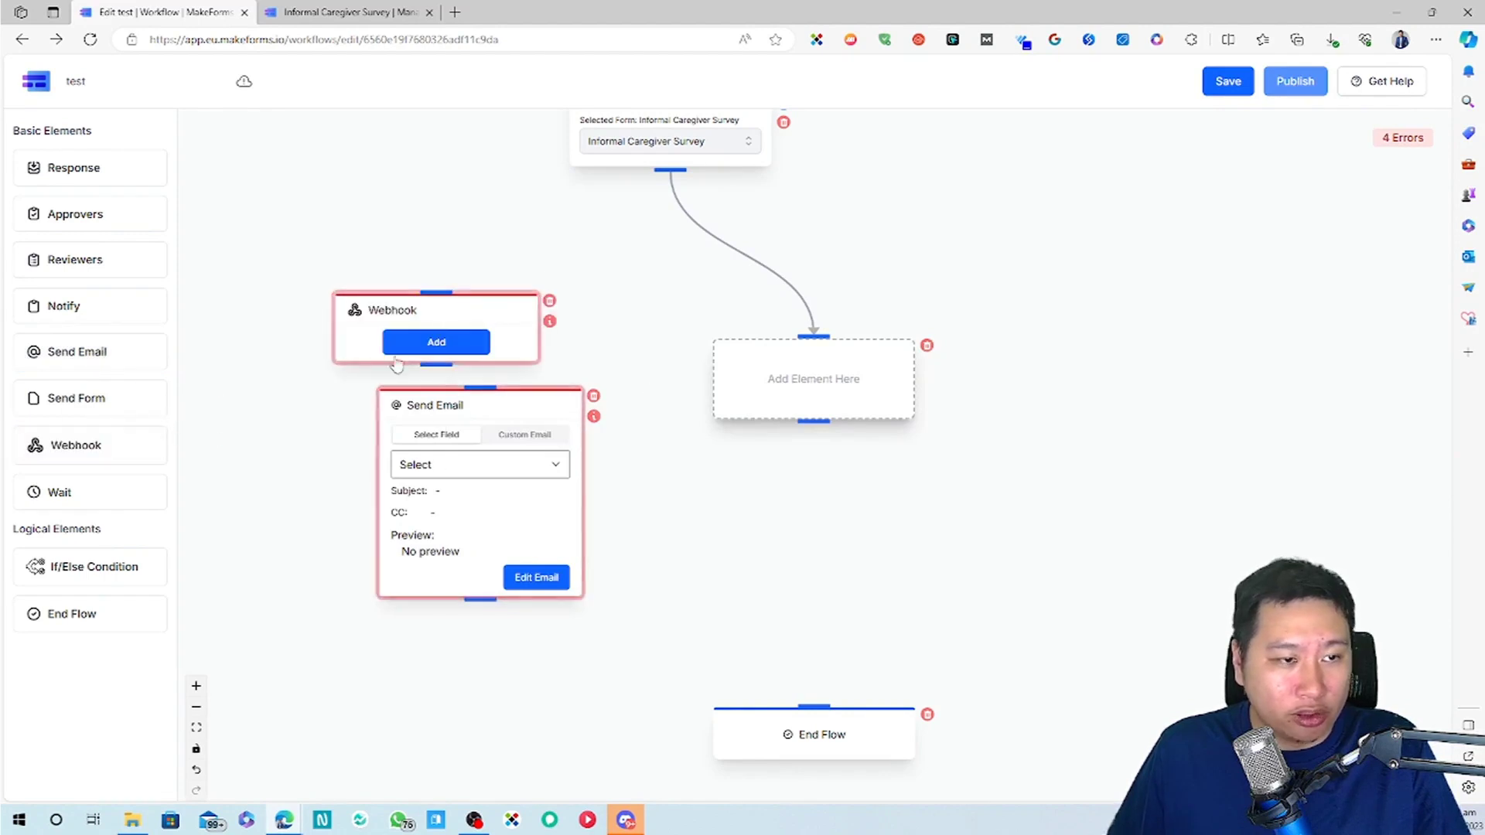
{"action": "left_click", "coordinate": [84, 507]}
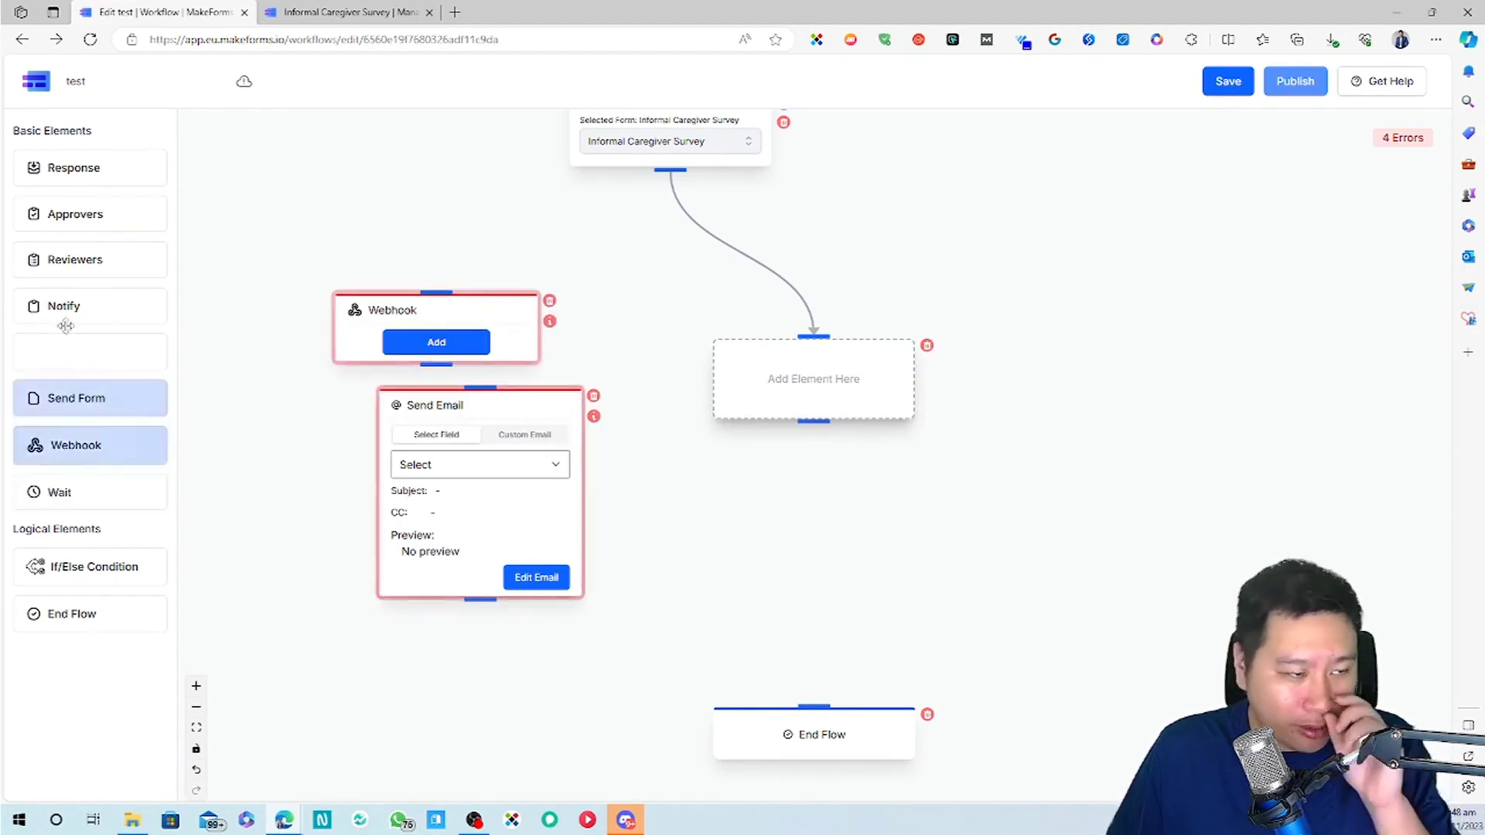
{"action": "left_click_drag", "start_coordinate": [94, 567], "coordinate": [1151, 220]}
Remove the empty placeholder below Response and connect Response to the IfElse element, positioned directly beneath it.
{"action": "left_click_drag", "start_coordinate": [669, 169], "coordinate": [1071, 178]}
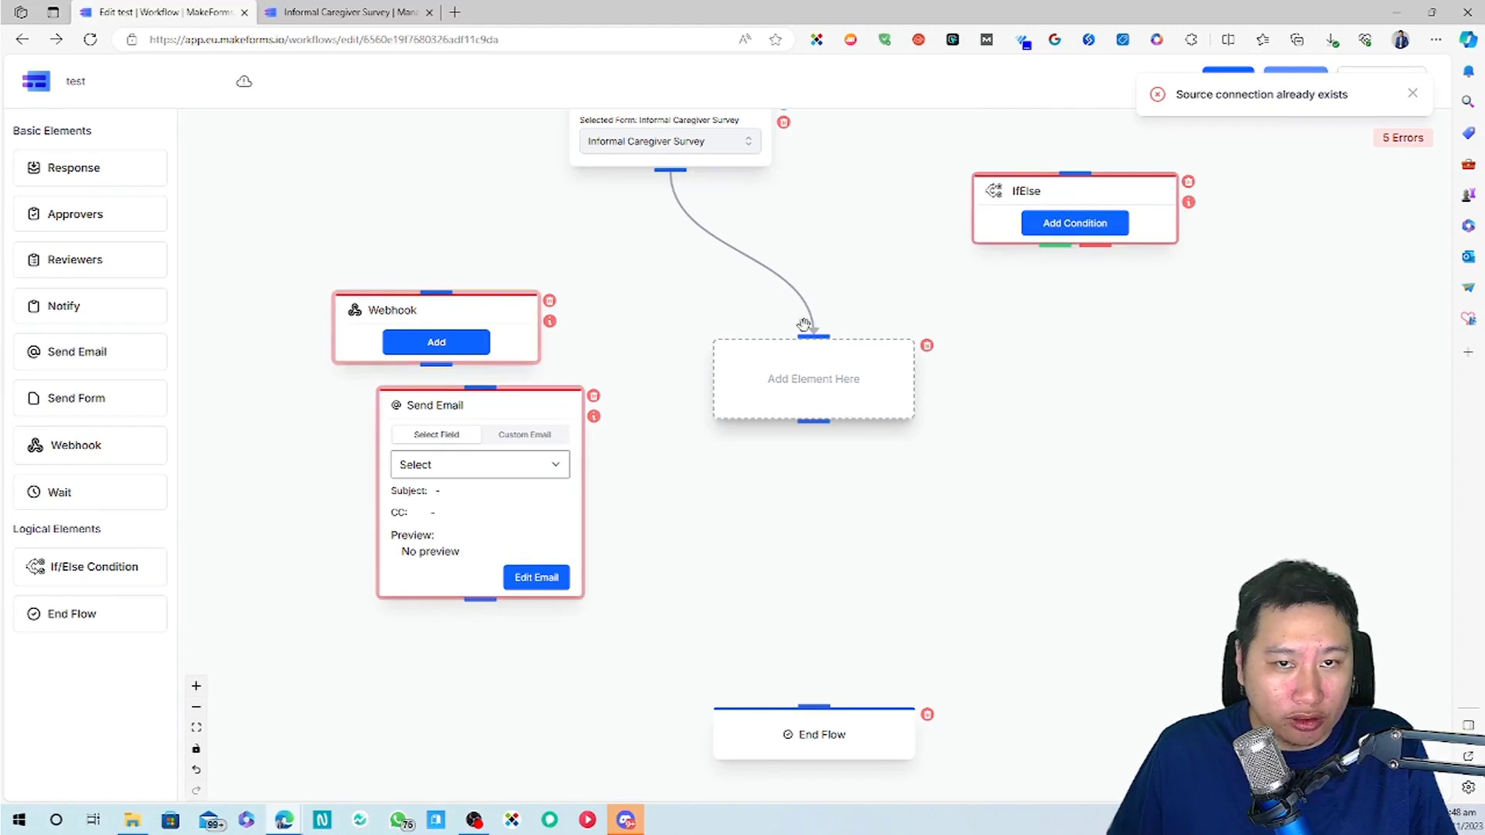
{"action": "left_click", "coordinate": [792, 288]}
{"action": "left_click", "coordinate": [751, 263]}
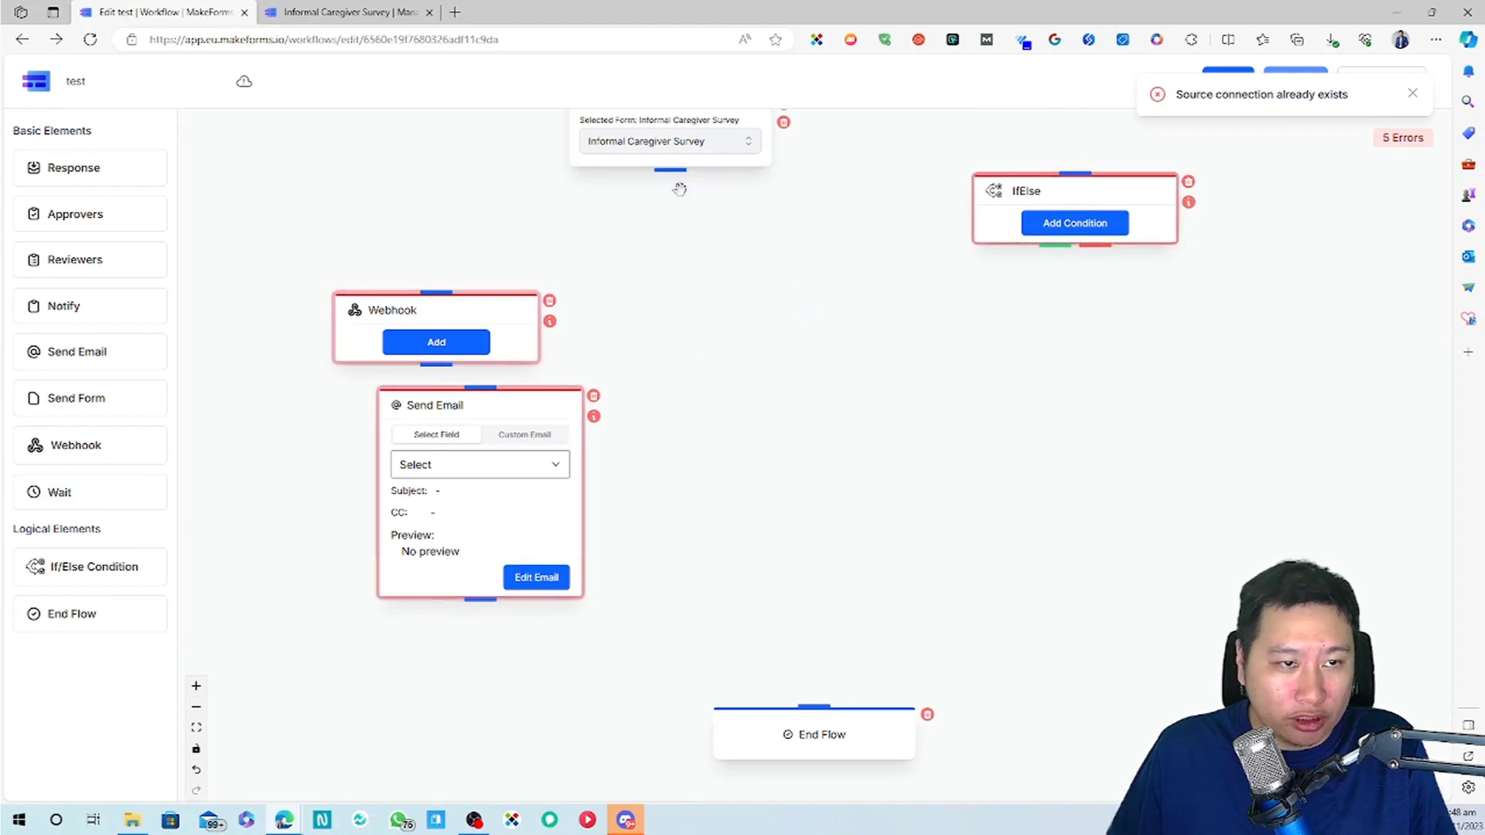
{"action": "left_click_drag", "start_coordinate": [1116, 189], "coordinate": [821, 285]}
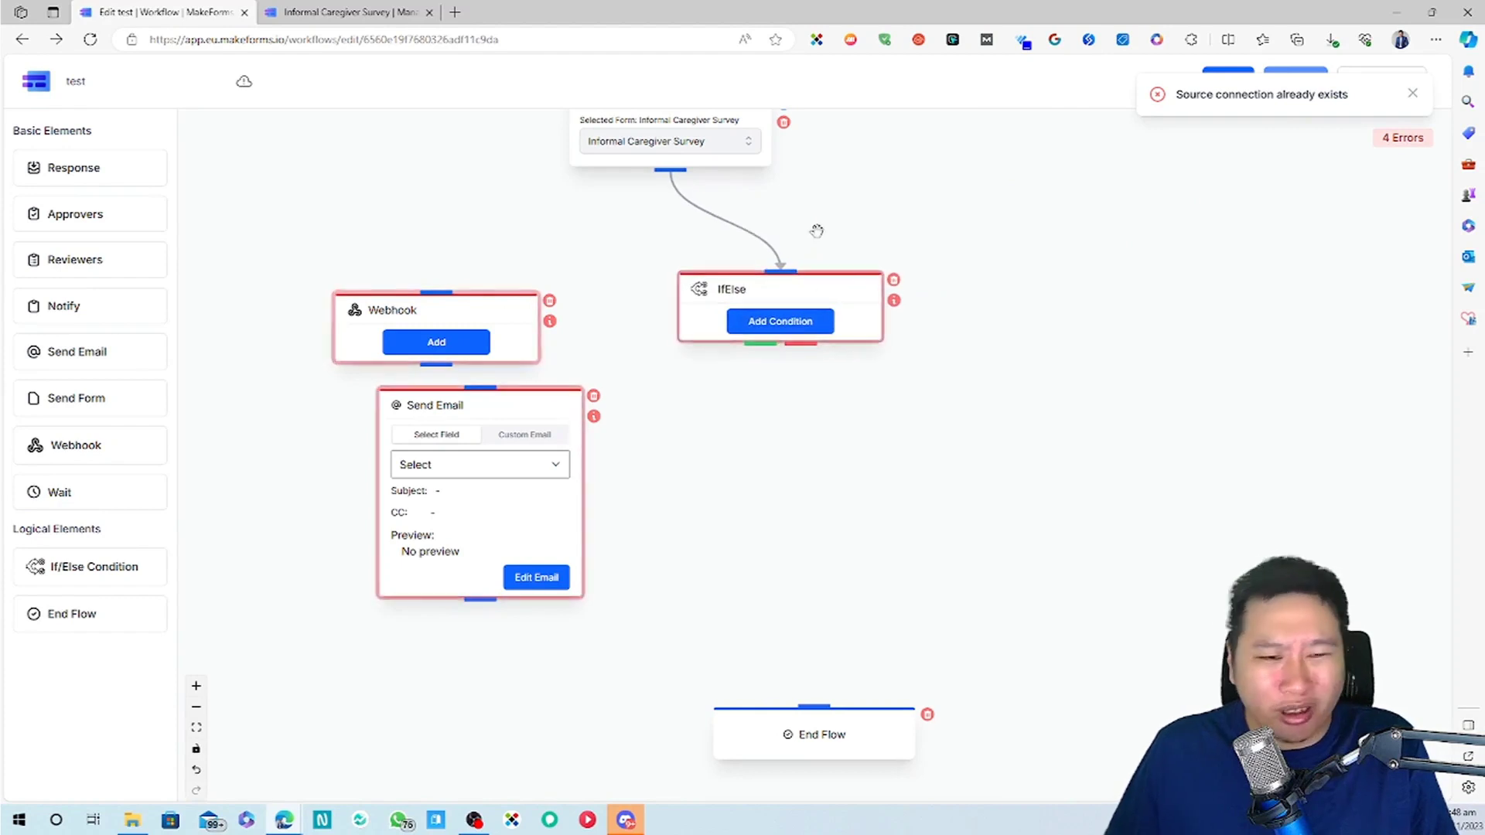
Move Send Email below Webhook, and link IfElse's True output to Webhook and its False output to End Flow.
{"action": "left_click_drag", "start_coordinate": [480, 399], "coordinate": [417, 467]}
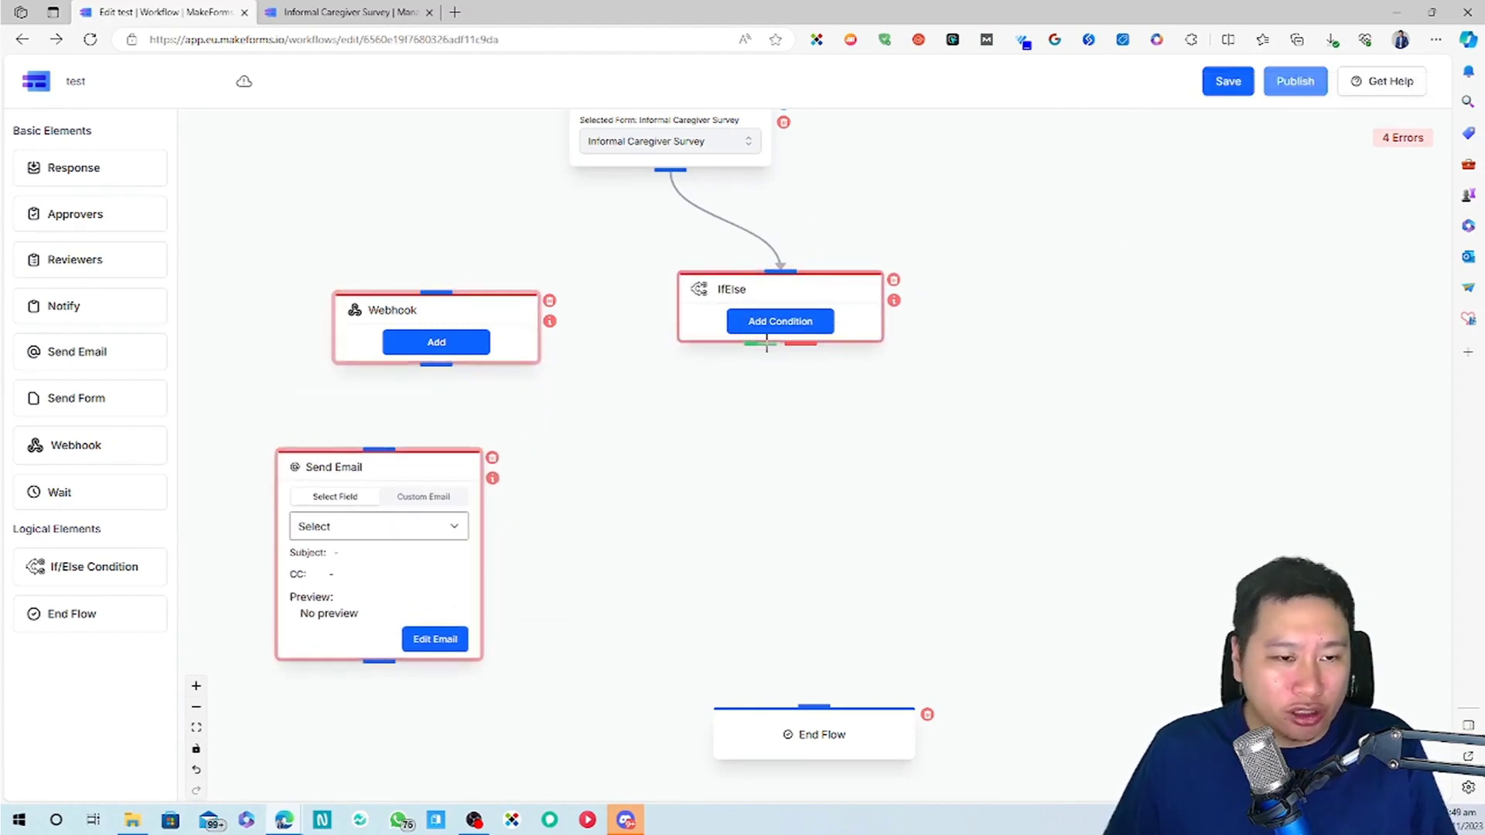
{"action": "left_click_drag", "start_coordinate": [755, 349], "coordinate": [375, 236]}
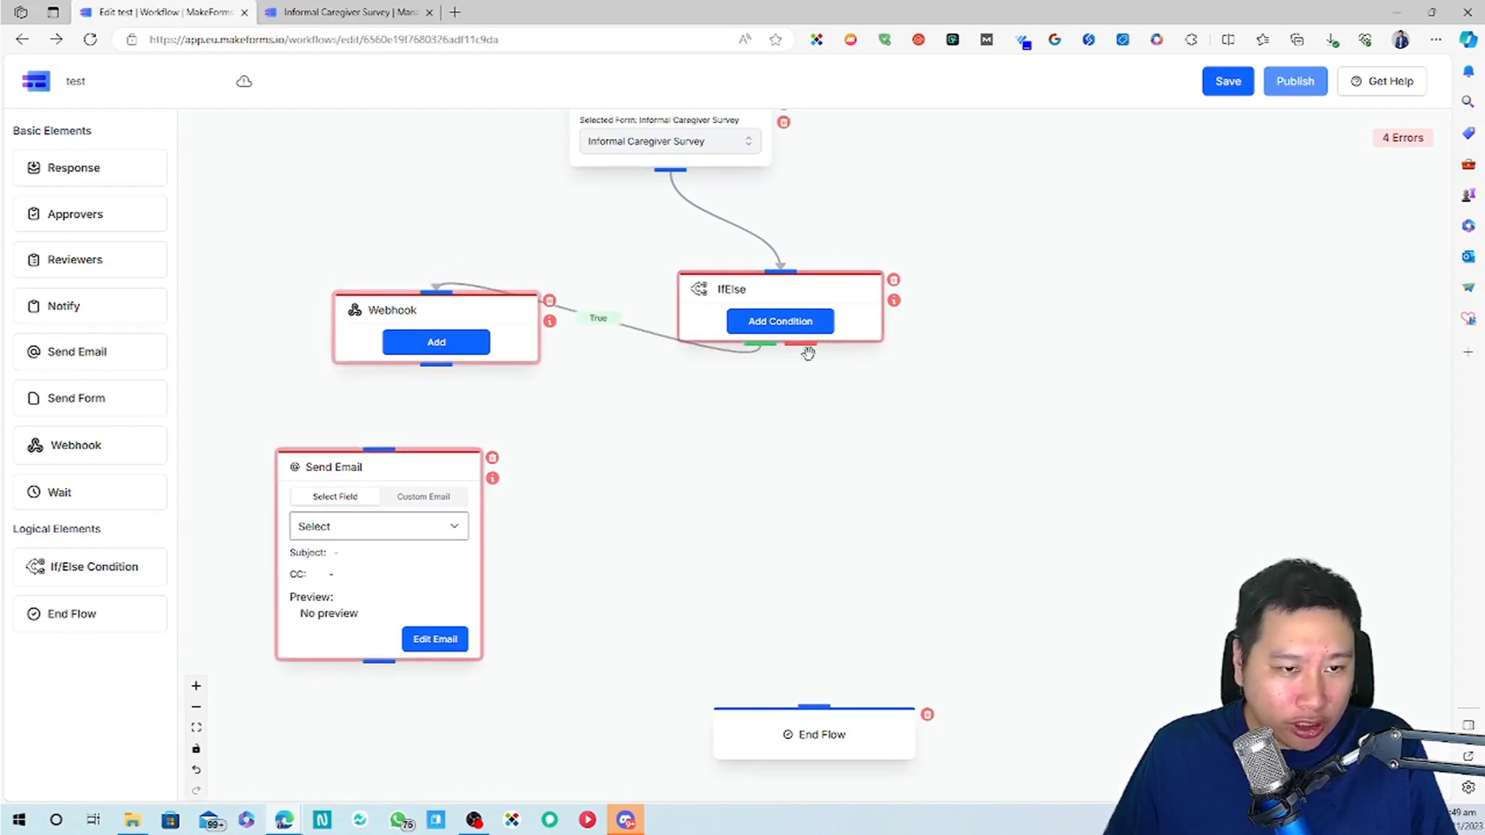
{"action": "left_click_drag", "start_coordinate": [798, 340], "coordinate": [810, 707]}
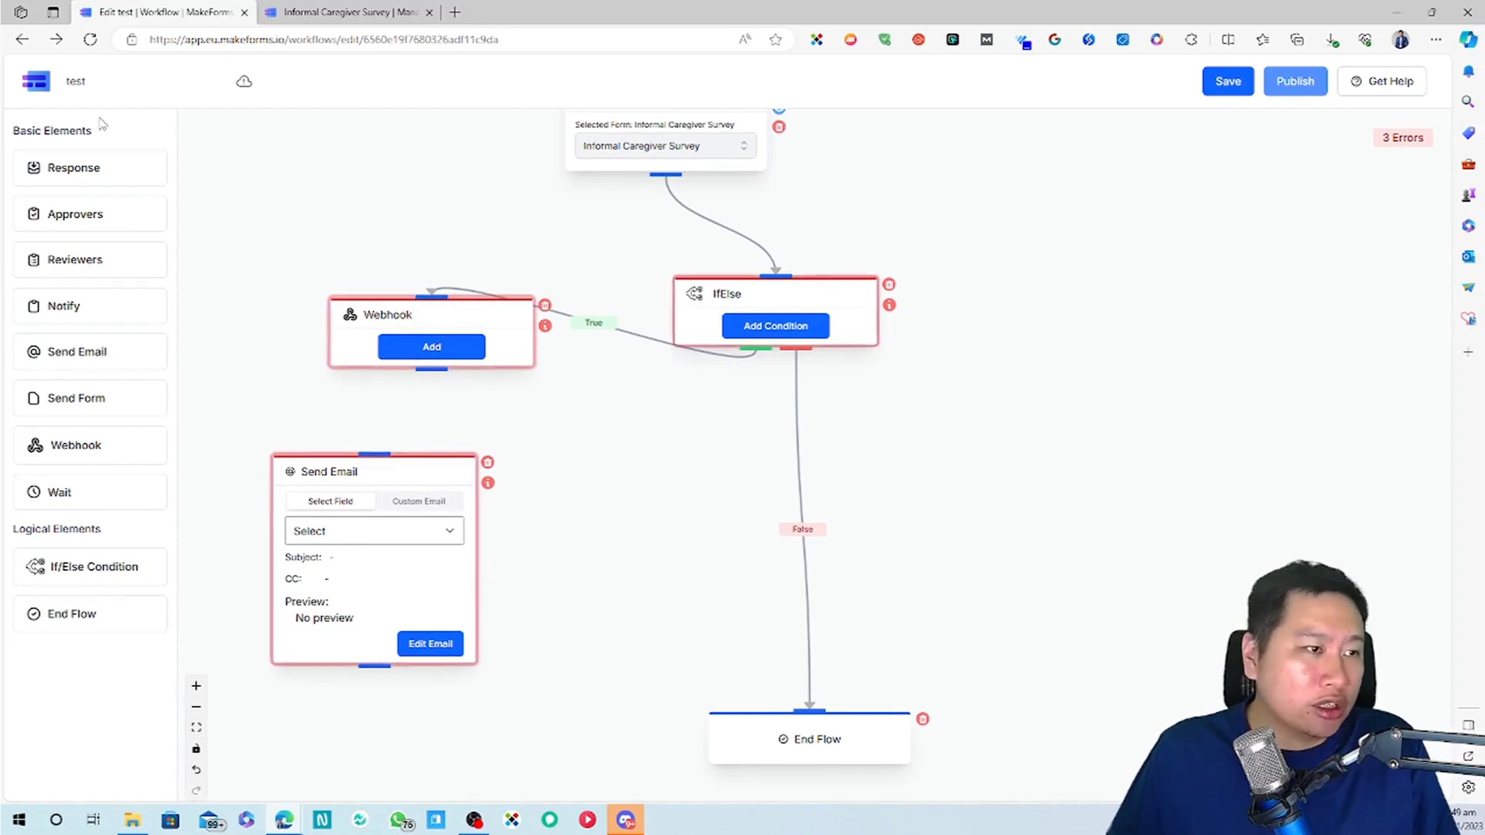
Leave the workflow editor for the Vault page and start creating an API Vault.
{"action": "left_click", "coordinate": [35, 81]}
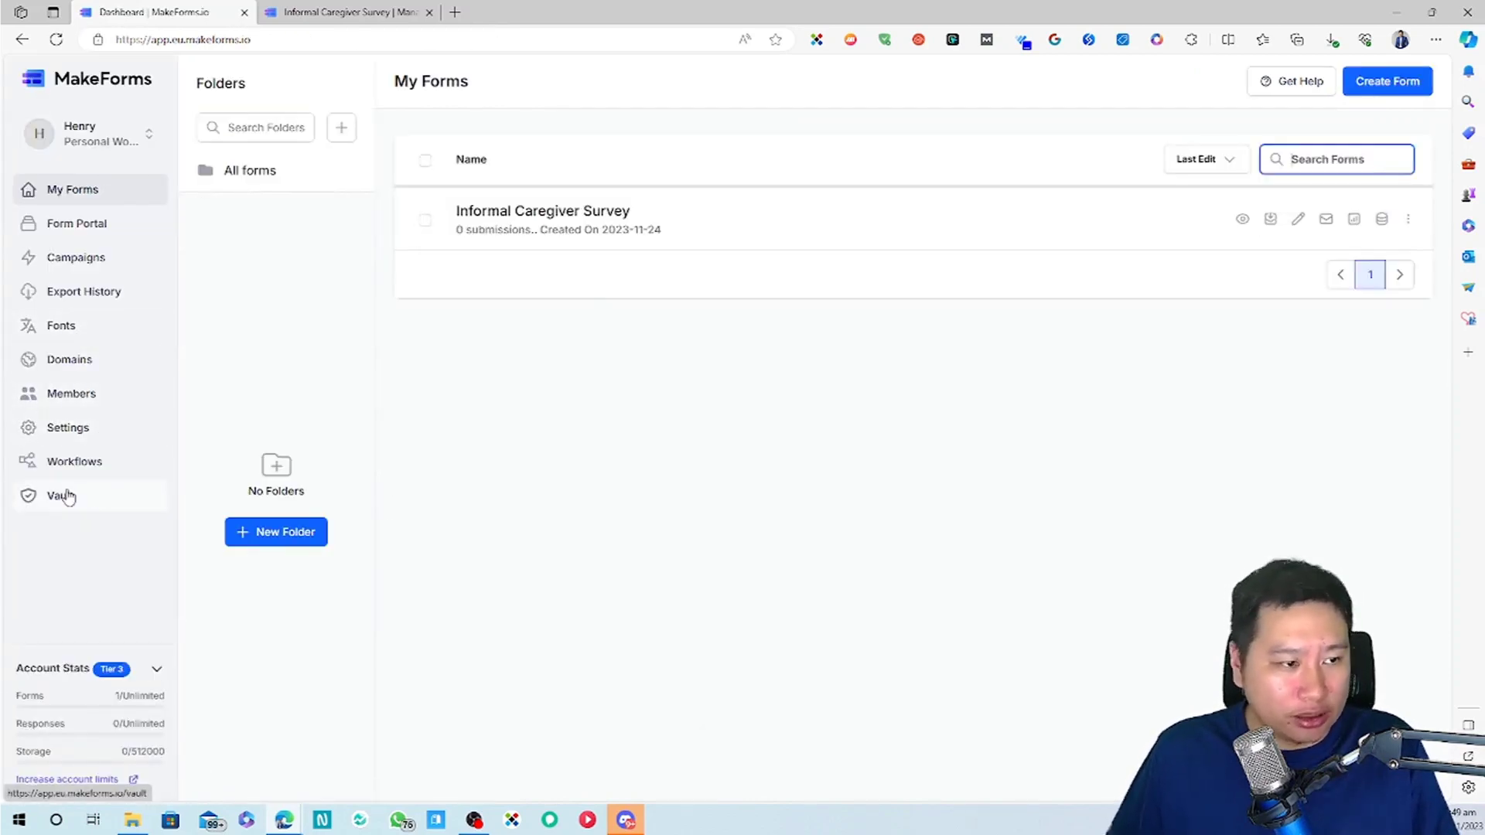
{"action": "left_click", "coordinate": [109, 487]}
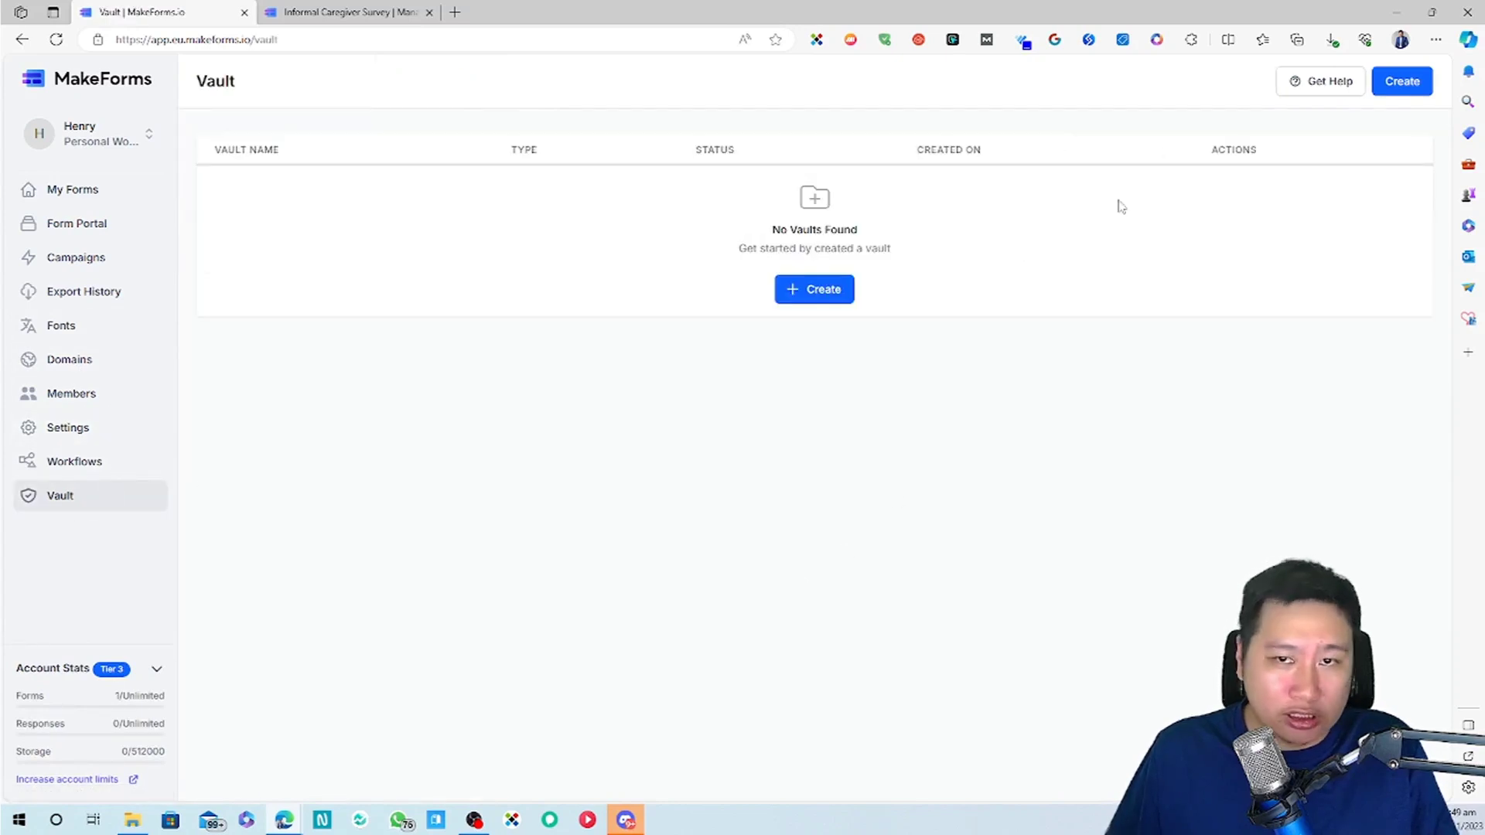
{"action": "left_click", "coordinate": [814, 300]}
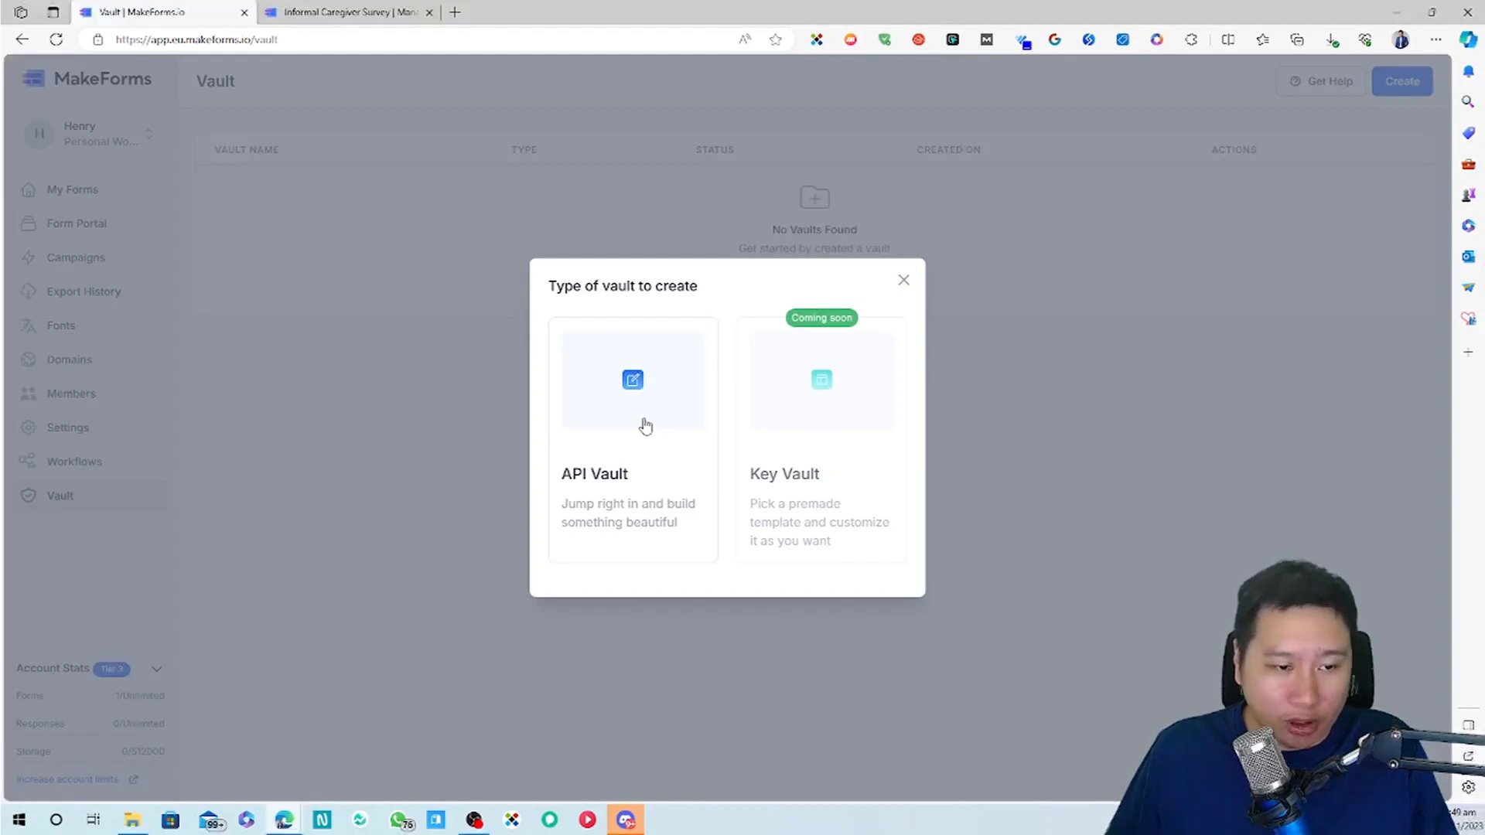
{"action": "left_click", "coordinate": [646, 427]}
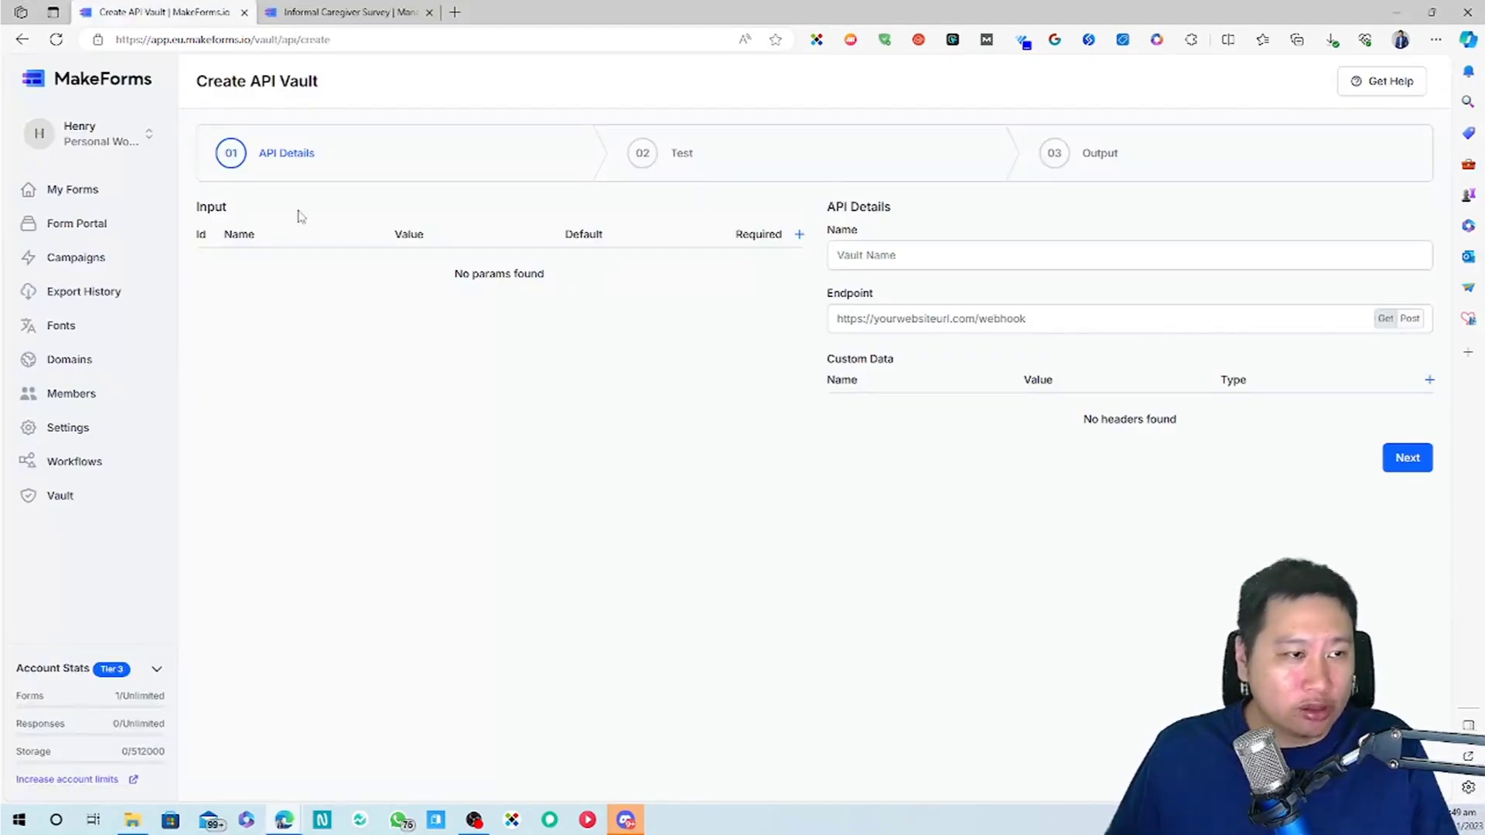
Examine the API vault's name and endpoint fields, try its Test stage, and return to My Forms.
{"action": "left_click", "coordinate": [949, 318]}
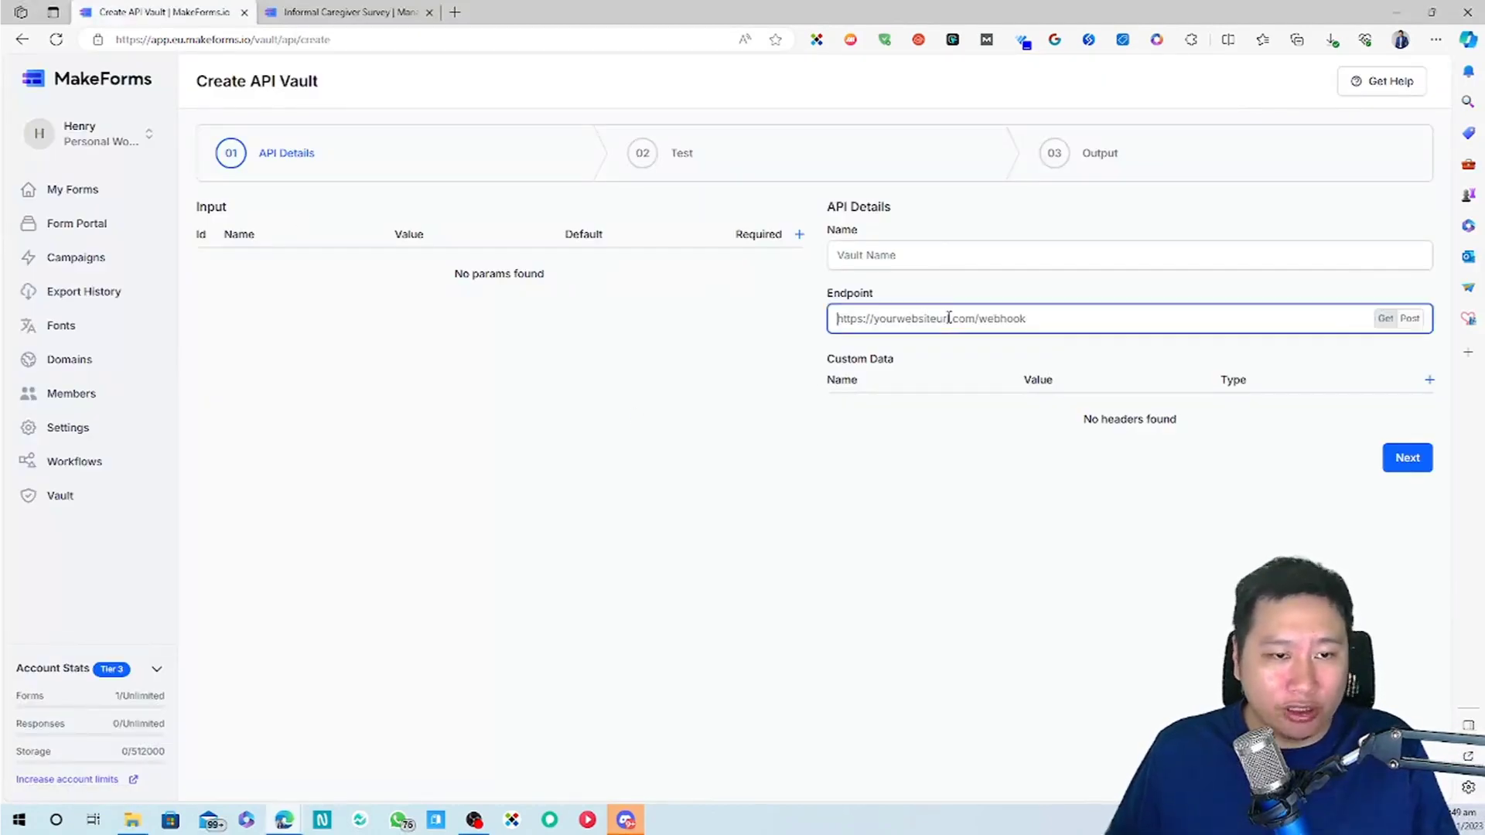
{"action": "left_click", "coordinate": [964, 265]}
{"action": "left_click", "coordinate": [957, 313]}
{"action": "left_click", "coordinate": [938, 316]}
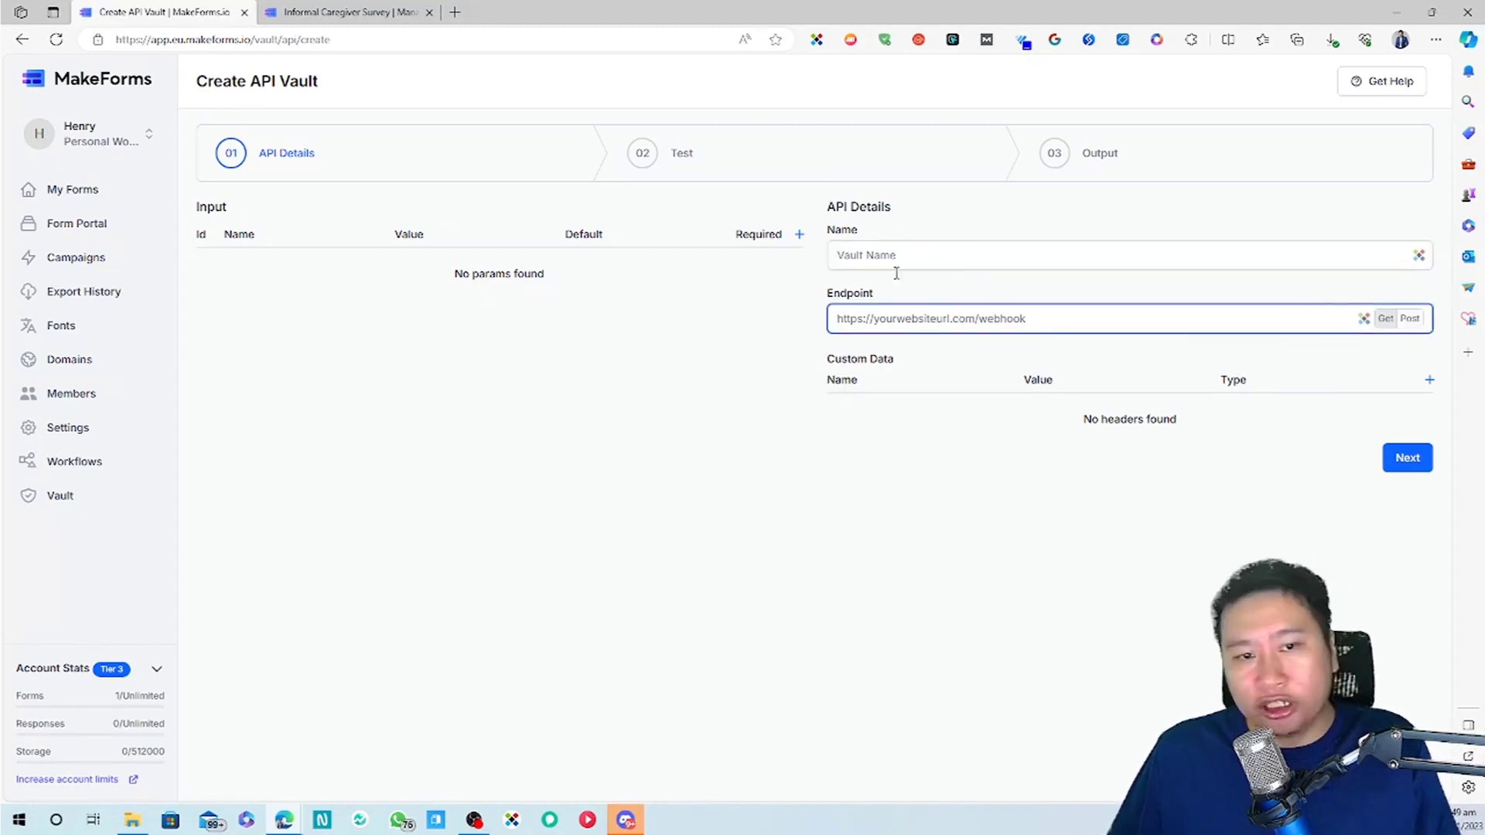
{"action": "left_click", "coordinate": [930, 269]}
{"action": "left_click", "coordinate": [950, 259]}
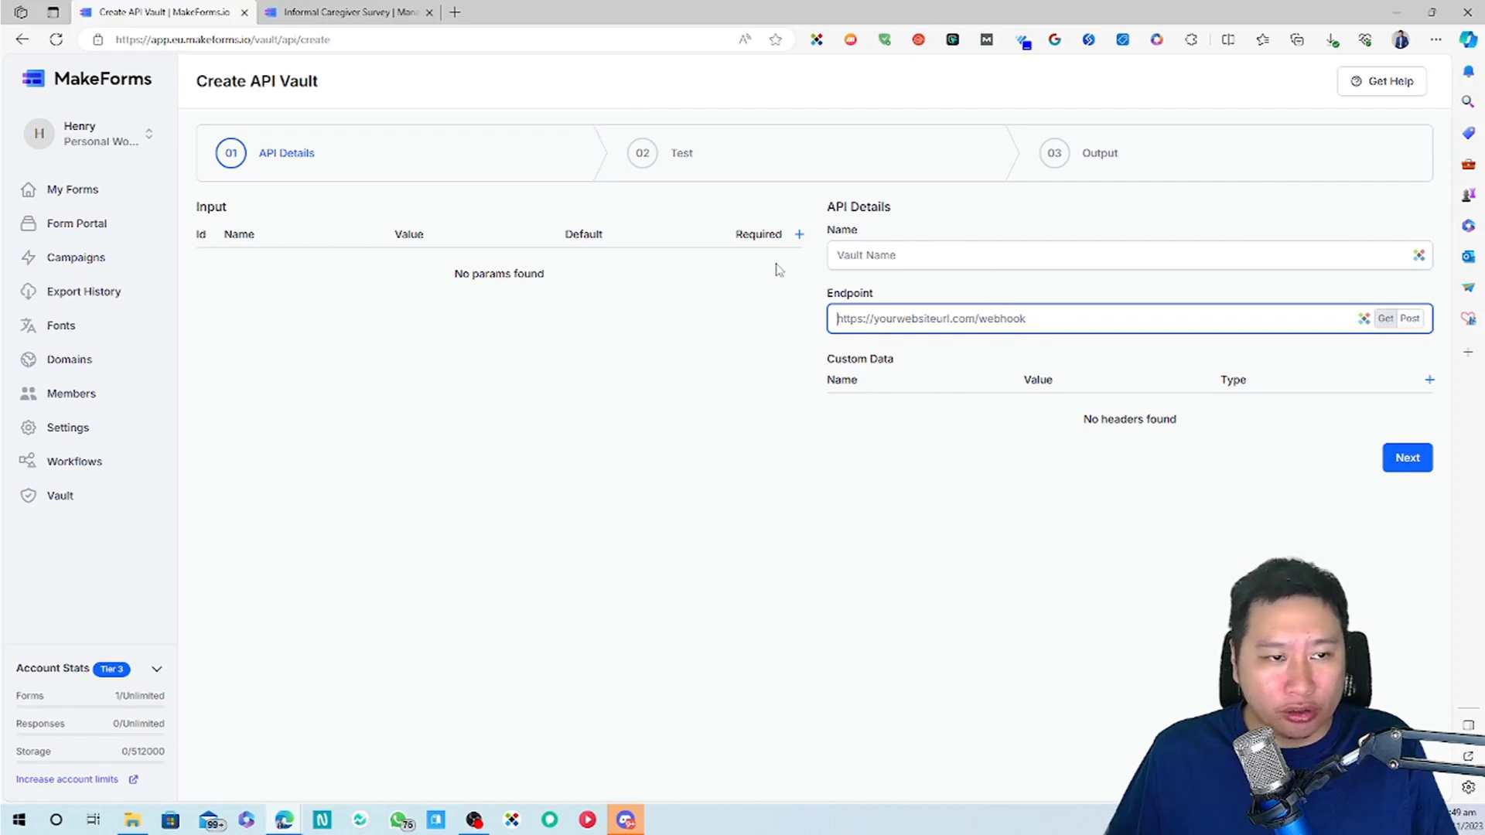
{"action": "left_click", "coordinate": [639, 151]}
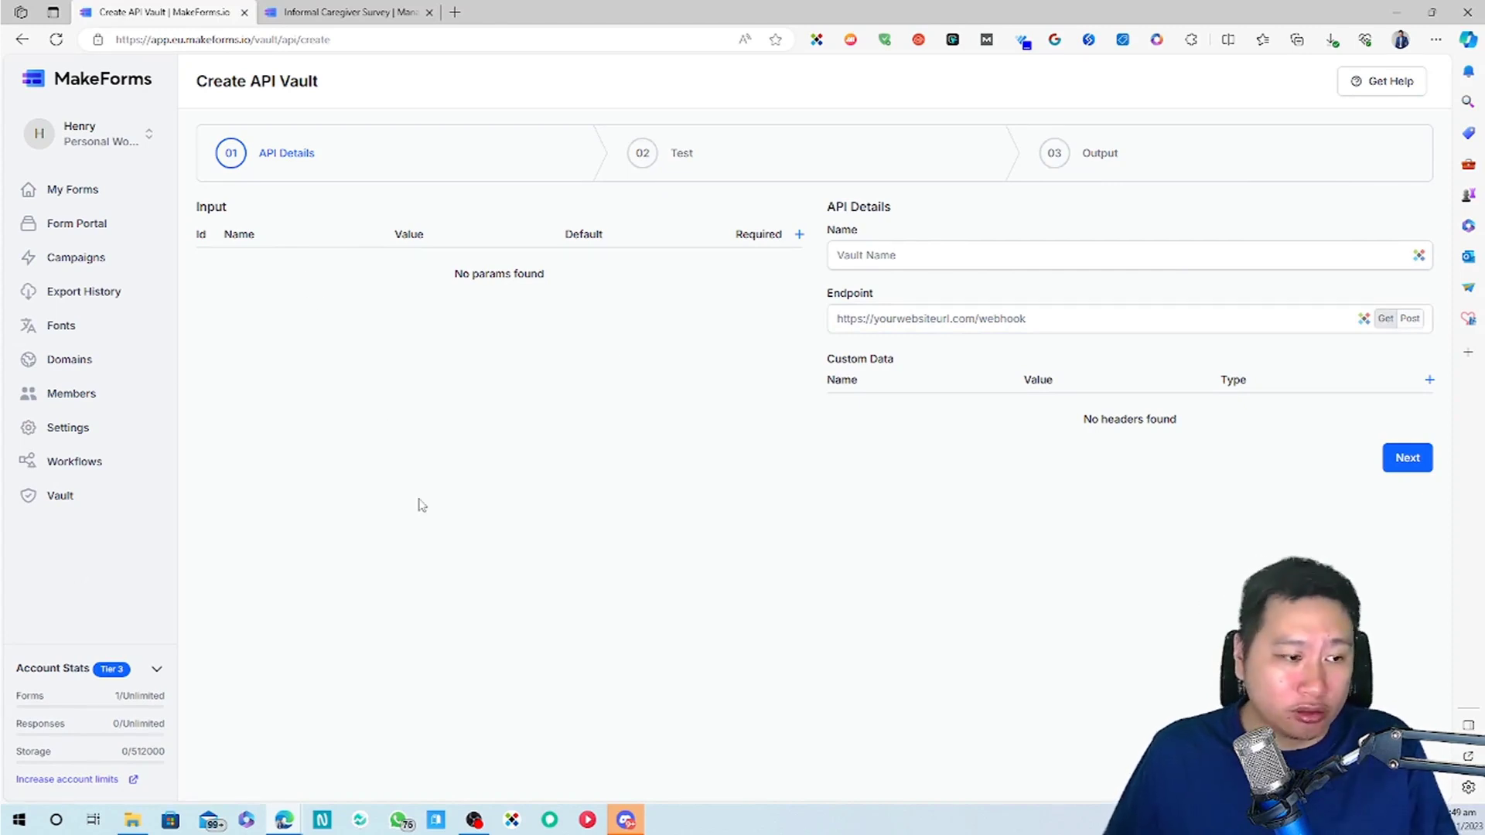
{"action": "left_click", "coordinate": [85, 197]}
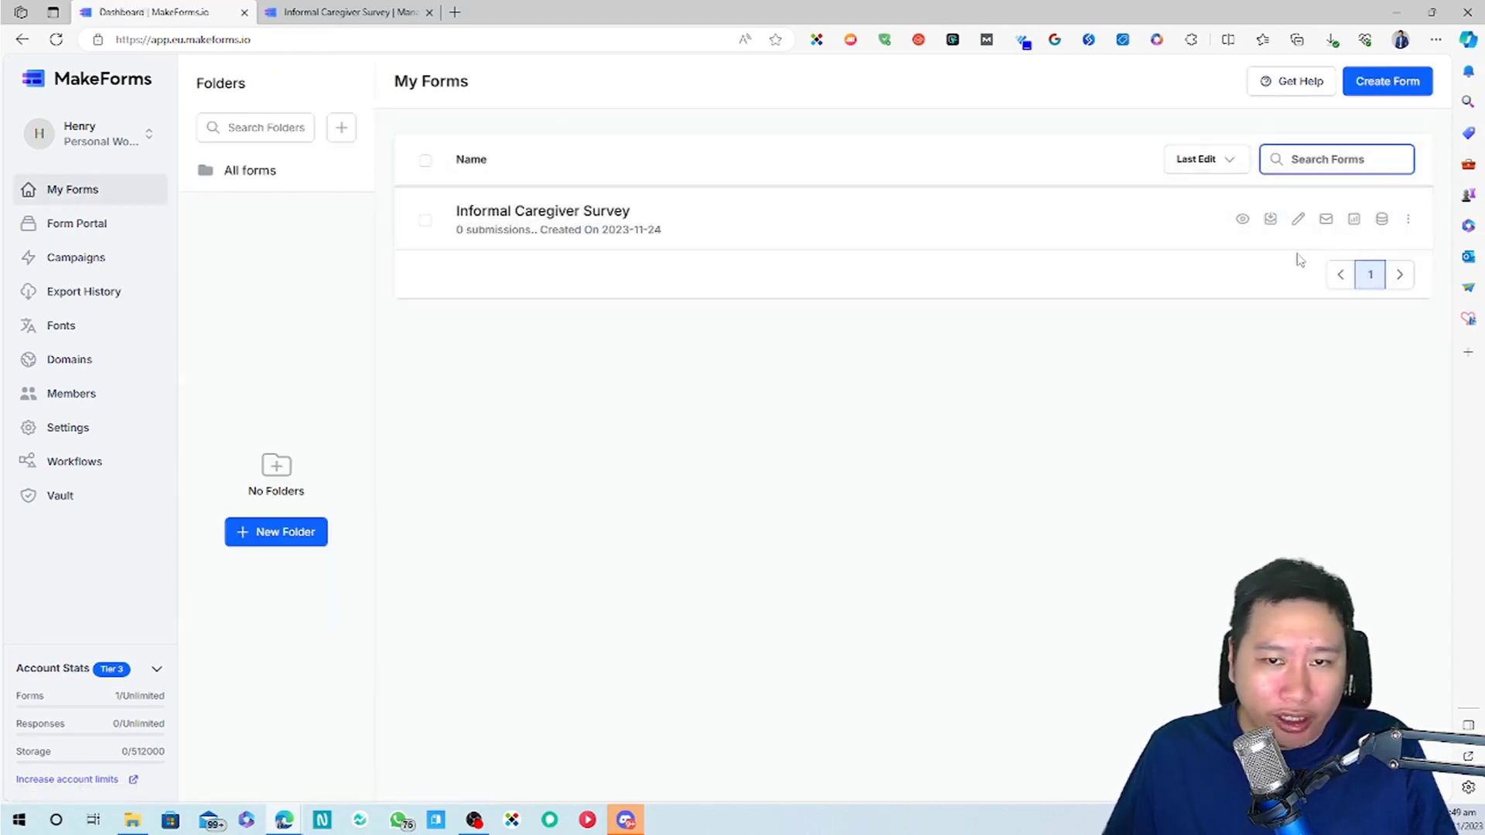